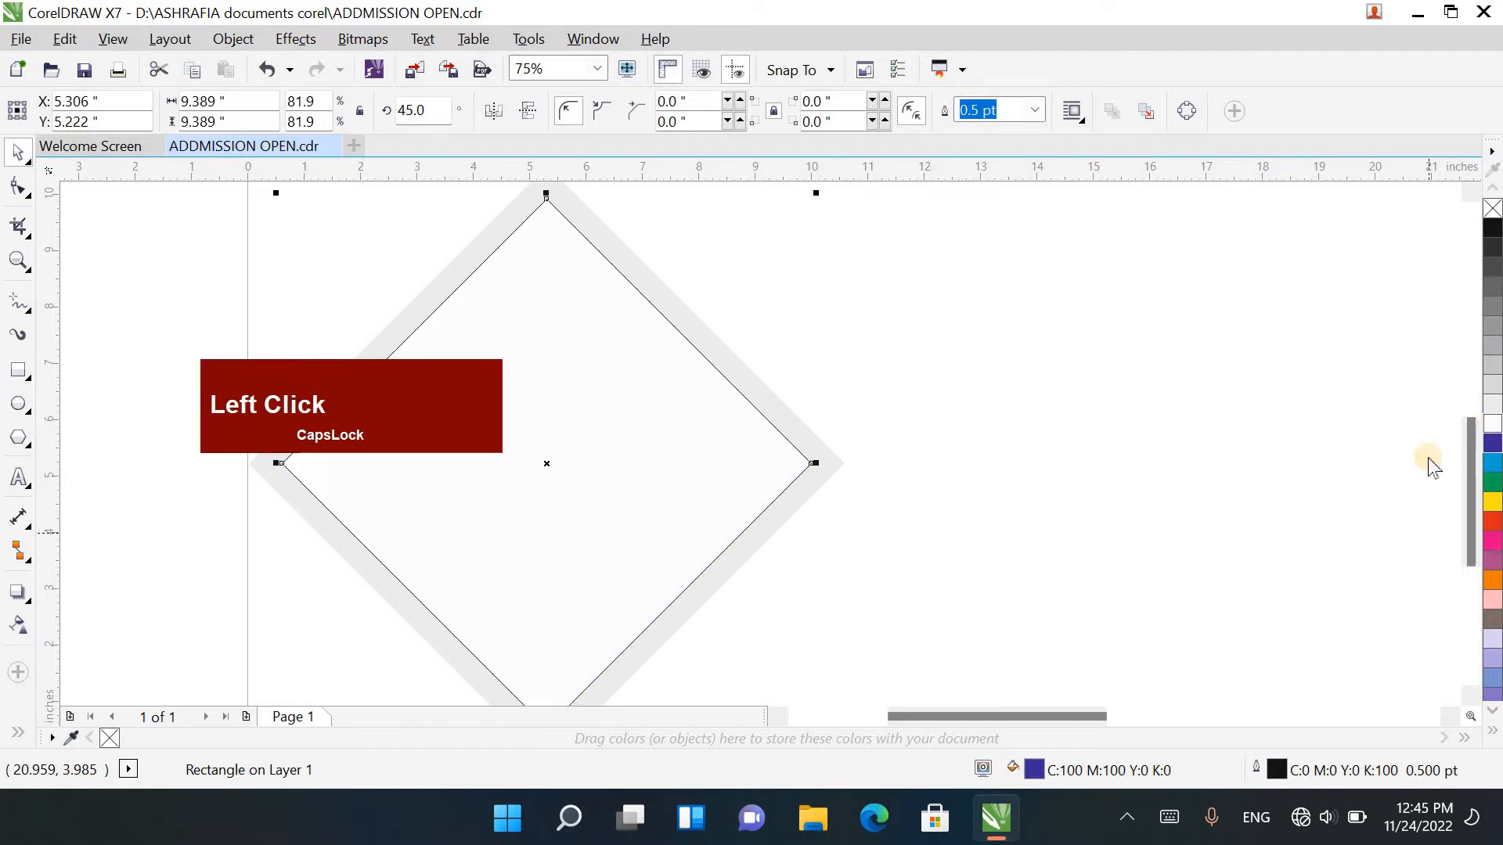
Step: Give the inner diamond a white outline
{"action": "left_click_drag", "start_coordinate": [1000, 716], "coordinate": [949, 716]}
{"action": "right_click", "coordinate": [1493, 422]}
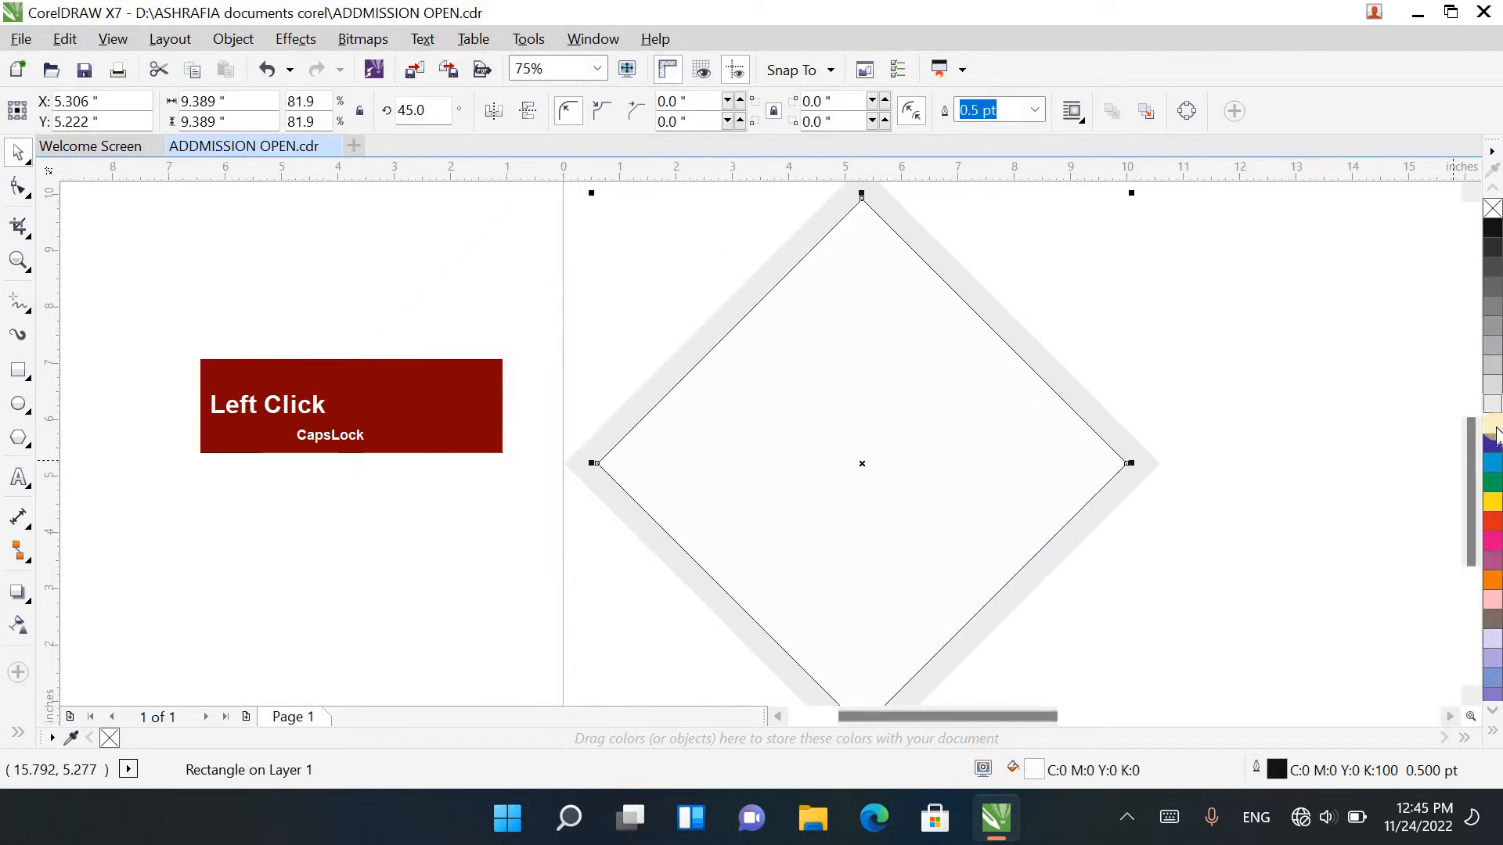
Step: Draw a rectangle about 2.67 by 0.81 inches inside the diamond's upper part and round its corners to about 0.18 inch
{"action": "left_click", "coordinate": [21, 370]}
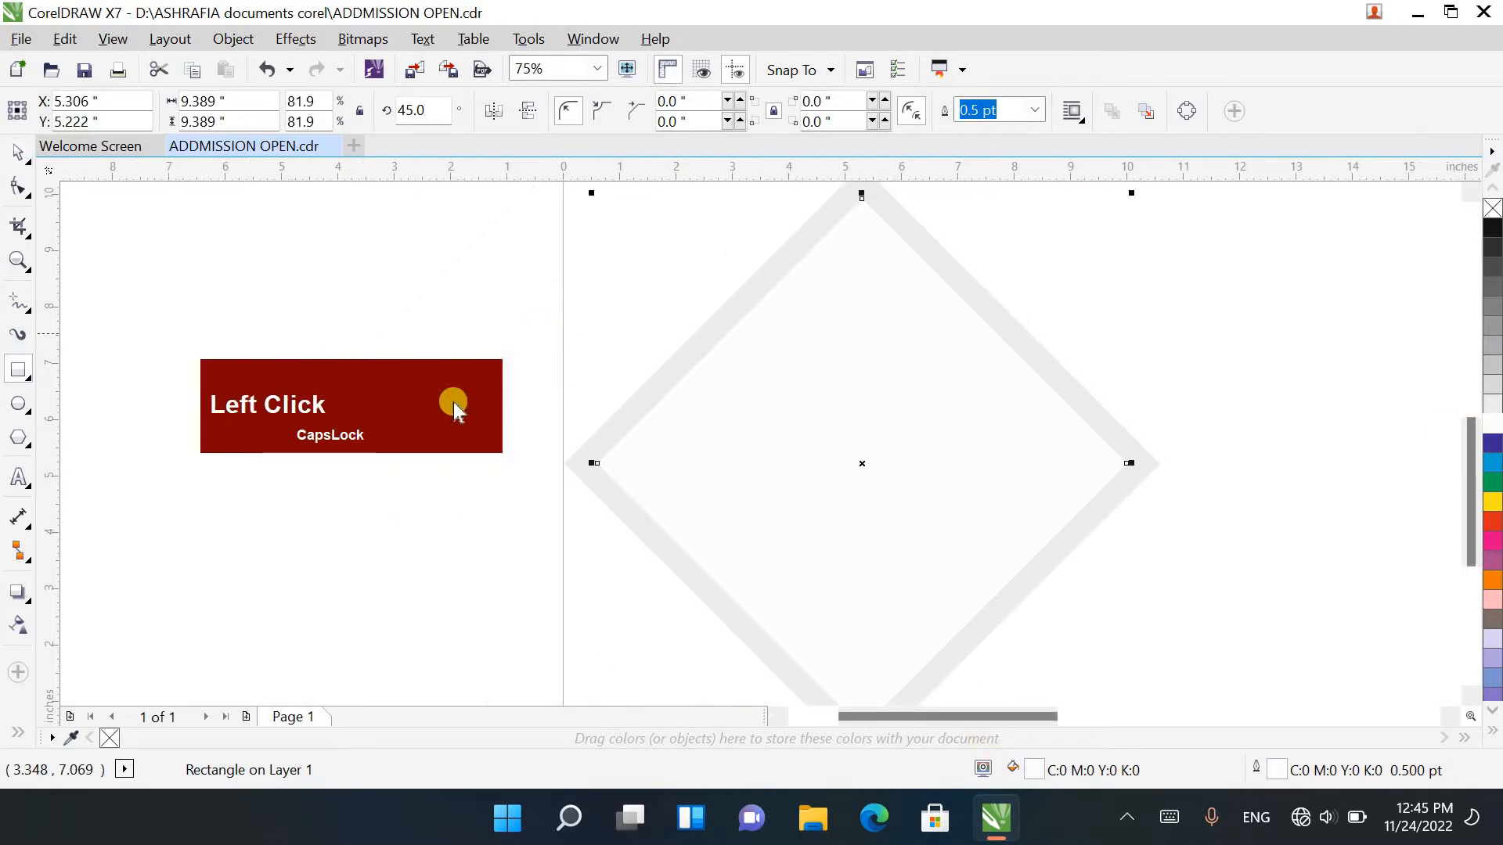
{"action": "left_click_drag", "start_coordinate": [795, 277], "coordinate": [947, 321]}
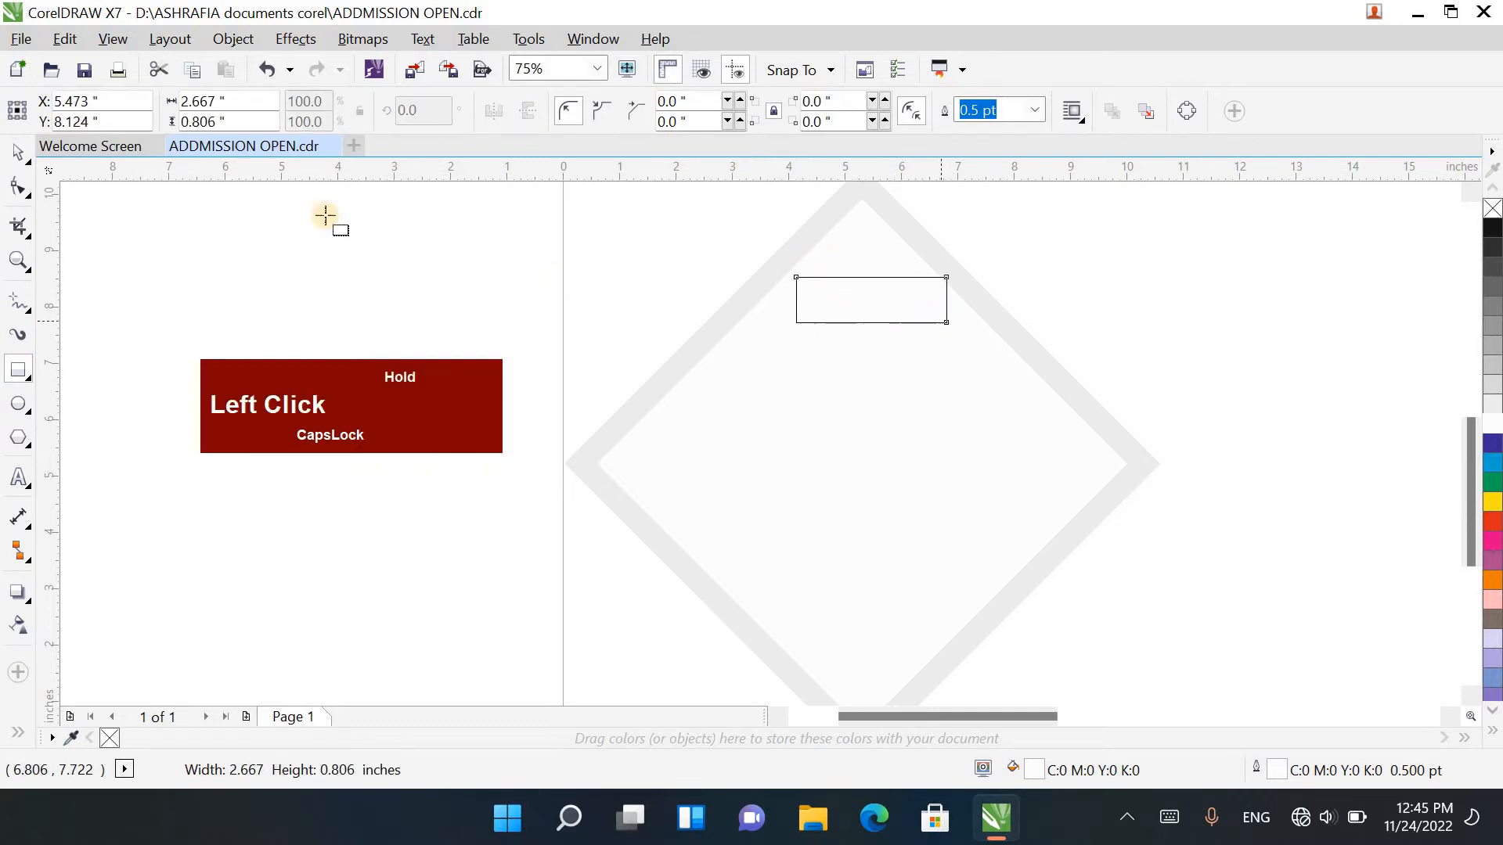
{"action": "left_click", "coordinate": [18, 186]}
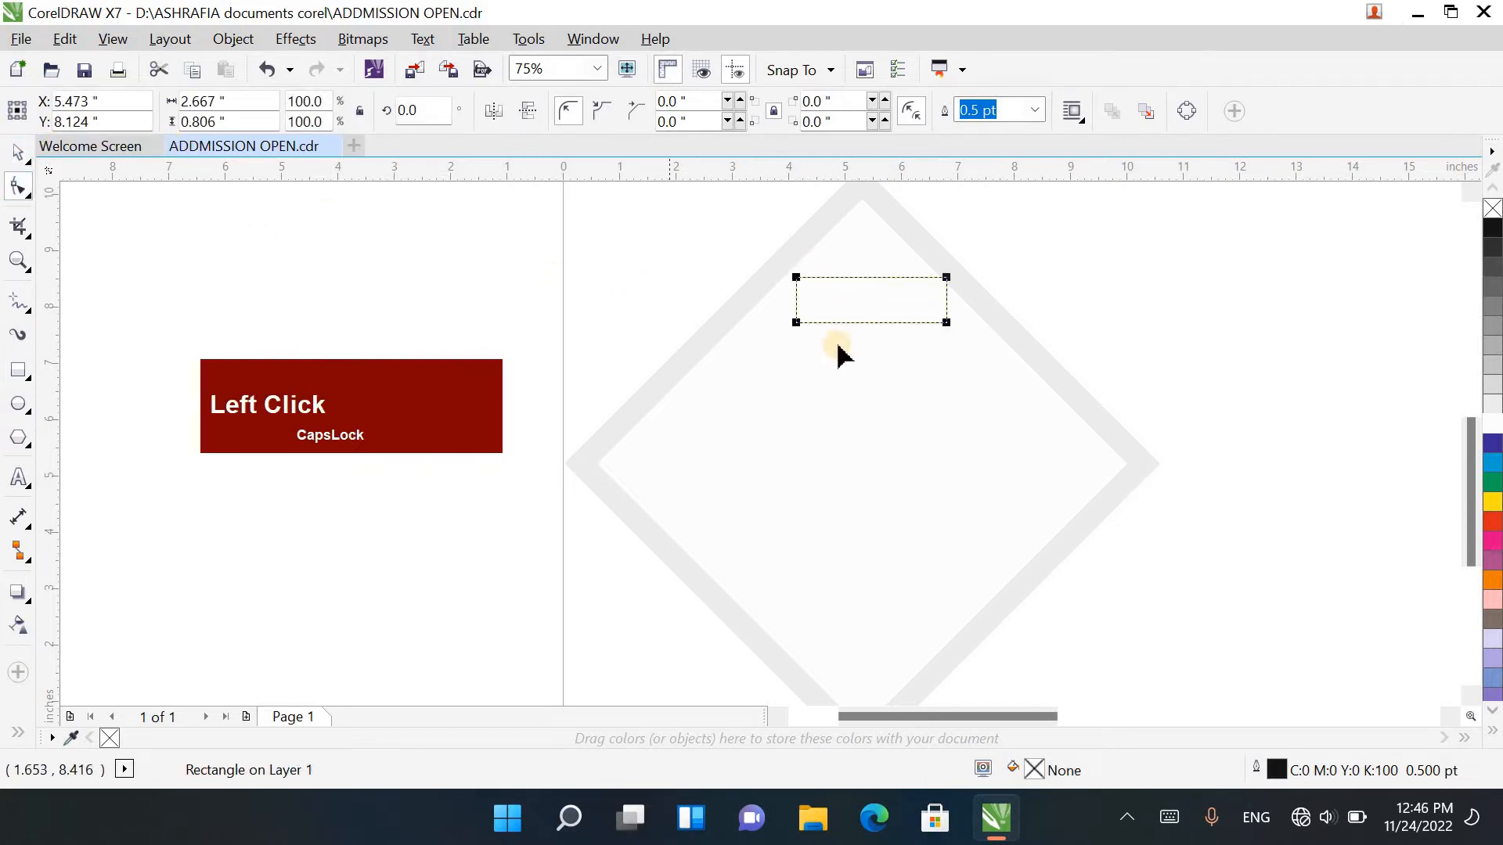
{"action": "left_click_drag", "start_coordinate": [796, 322], "coordinate": [668, 306]}
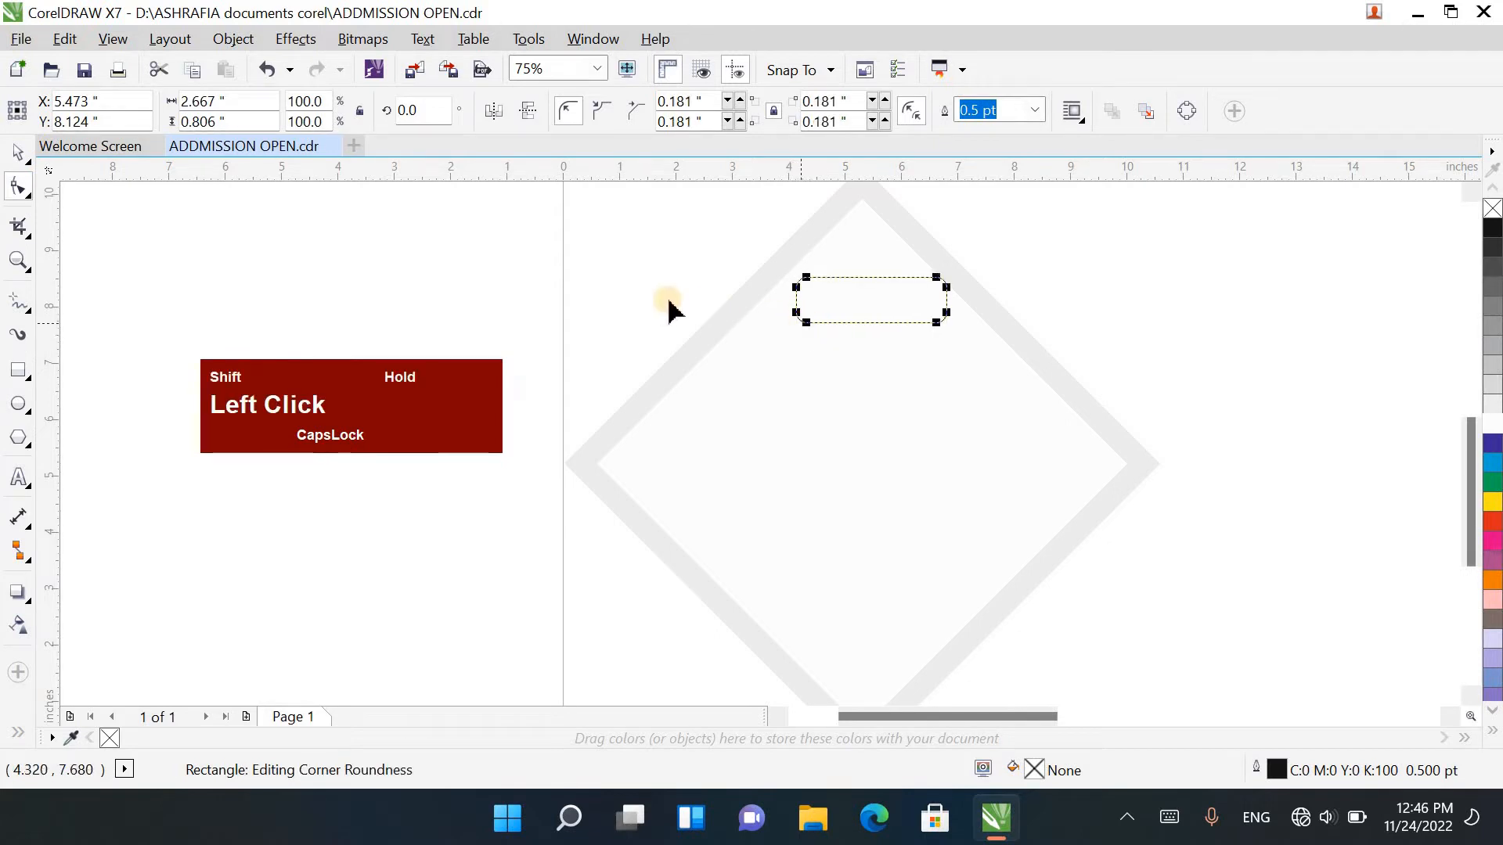
Step: Centre the rounded rectangle under the diamond's top corner and stretch its height to about 0.94 inch
{"action": "left_click", "coordinate": [15, 153]}
{"action": "scroll", "coordinate": [805, 341], "scroll_direction": "up", "scroll_amount": 2}
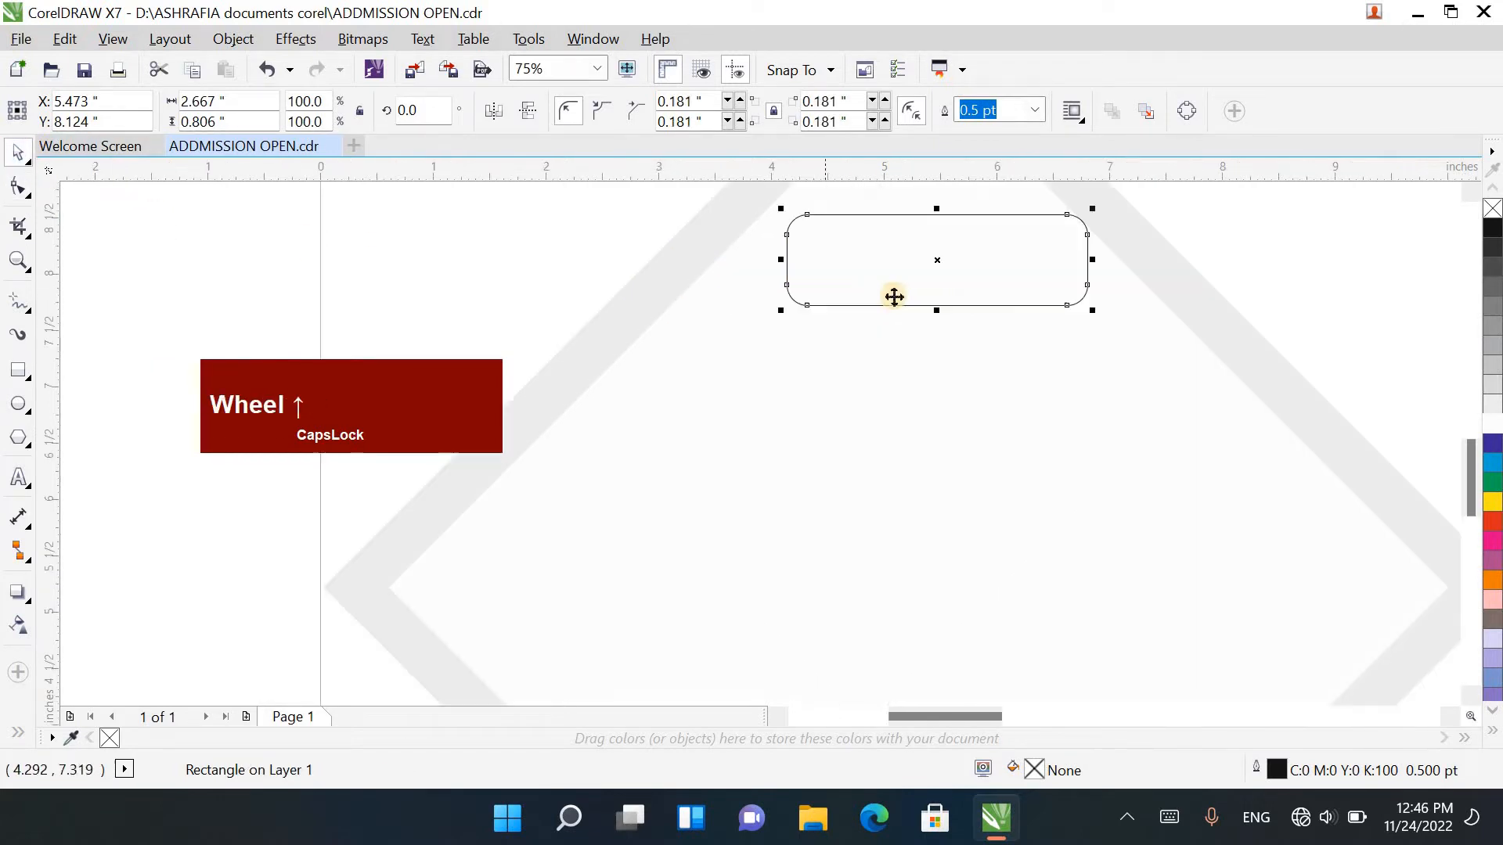
{"action": "left_click_drag", "start_coordinate": [1471, 479], "coordinate": [1470, 460]}
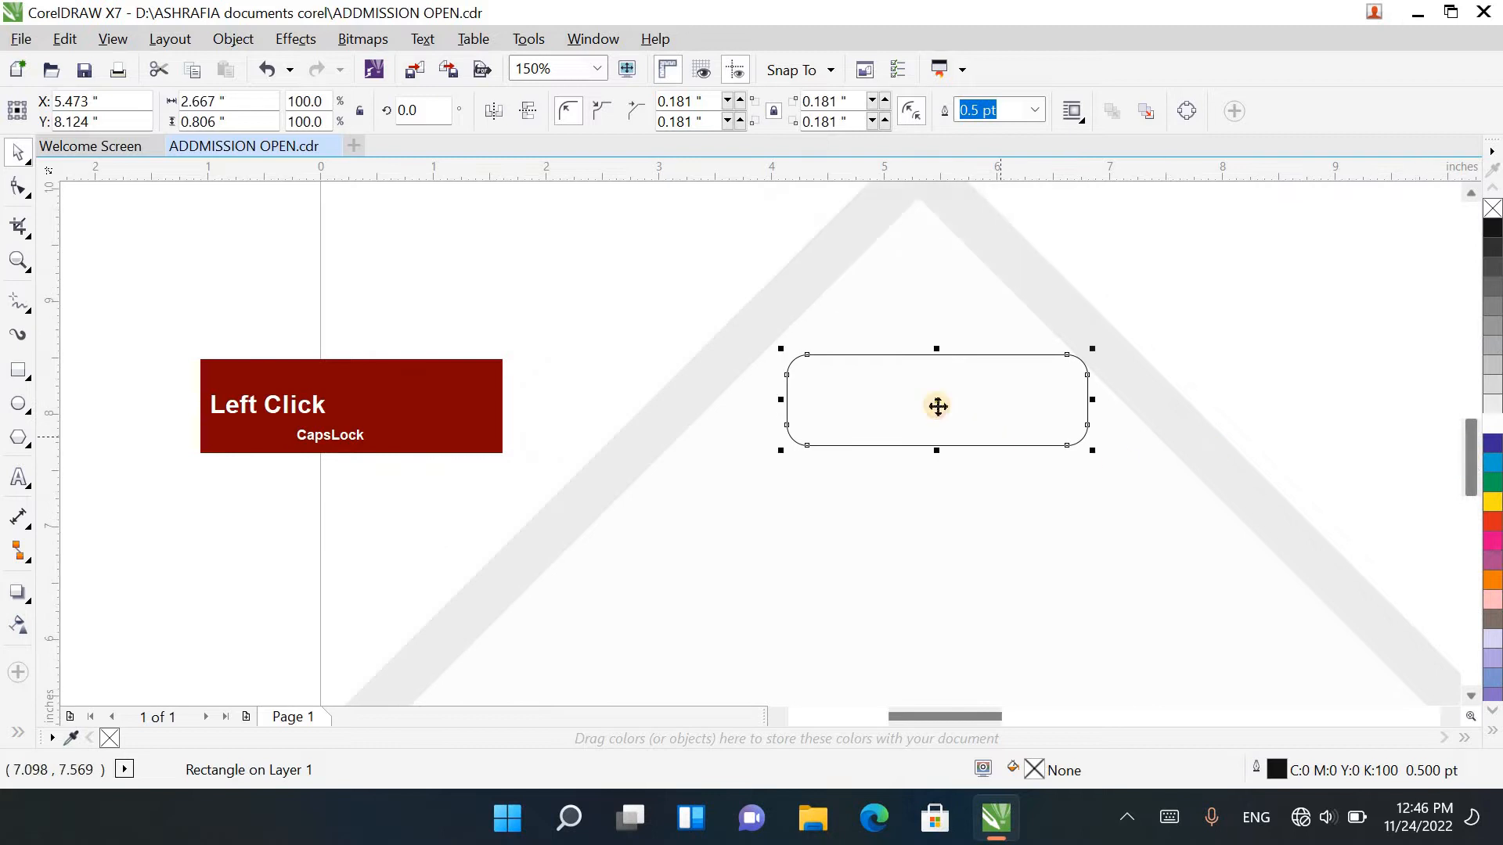
{"action": "left_click_drag", "start_coordinate": [932, 401], "coordinate": [918, 452]}
{"action": "scroll", "coordinate": [923, 415], "scroll_direction": "down", "scroll_amount": 2}
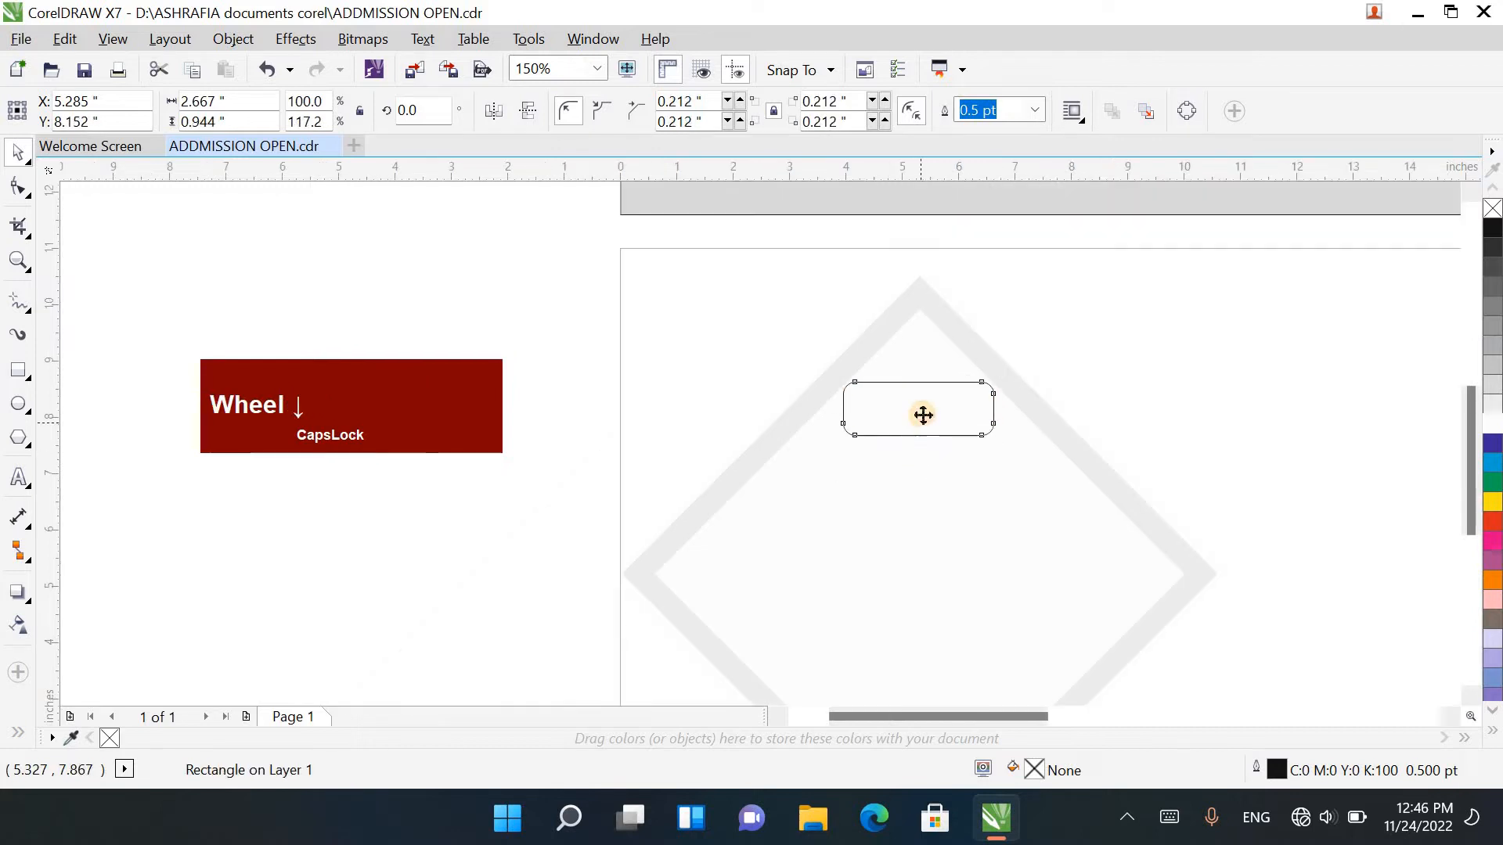
Step: Add the artistic text "LITTLE" inside the diamond, below the rounded rectangle
{"action": "left_click", "coordinate": [33, 490]}
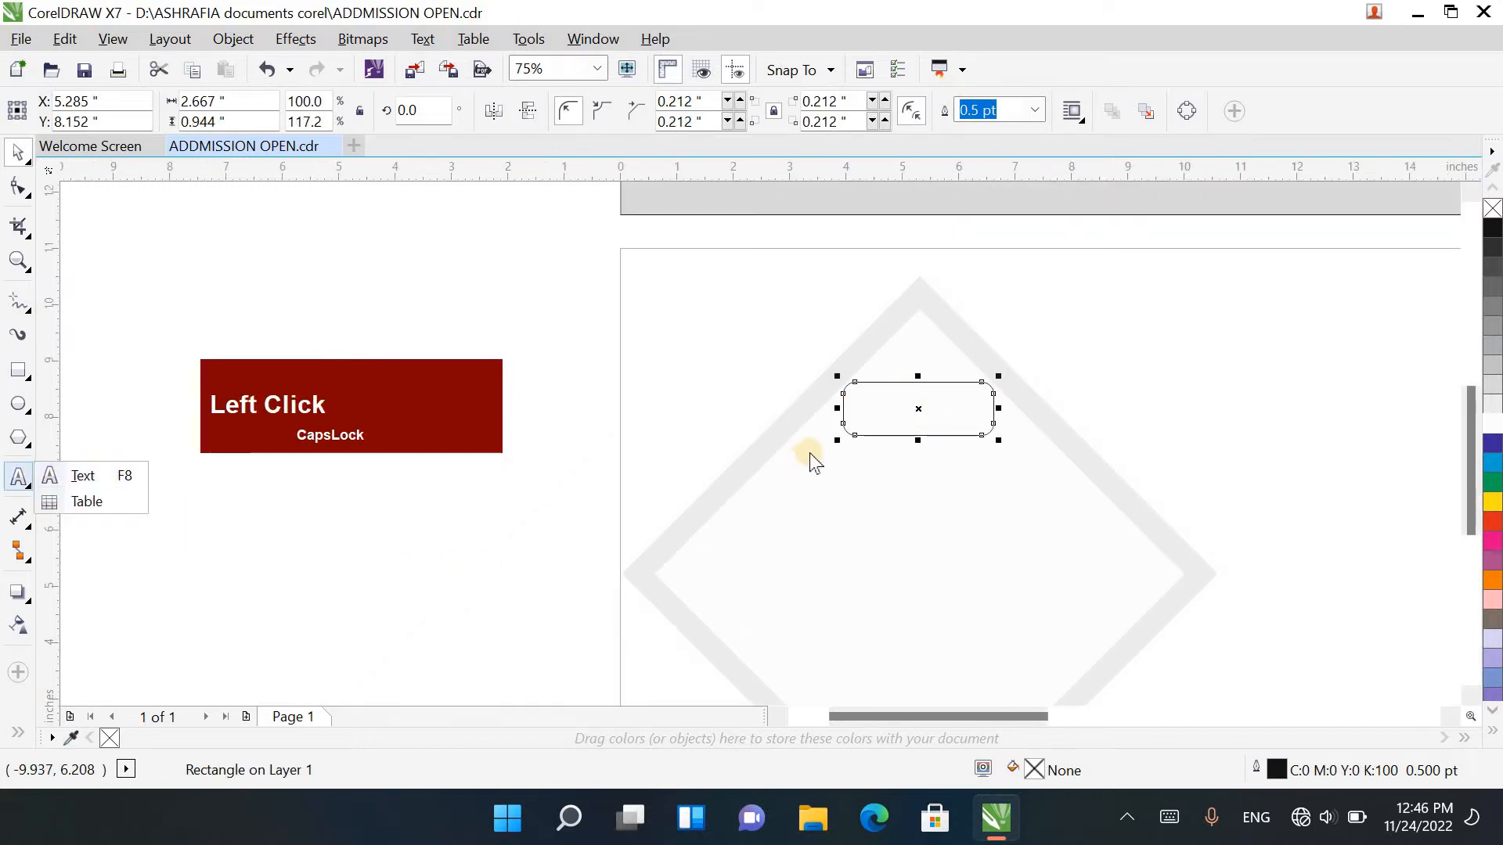
{"action": "left_click", "coordinate": [94, 480]}
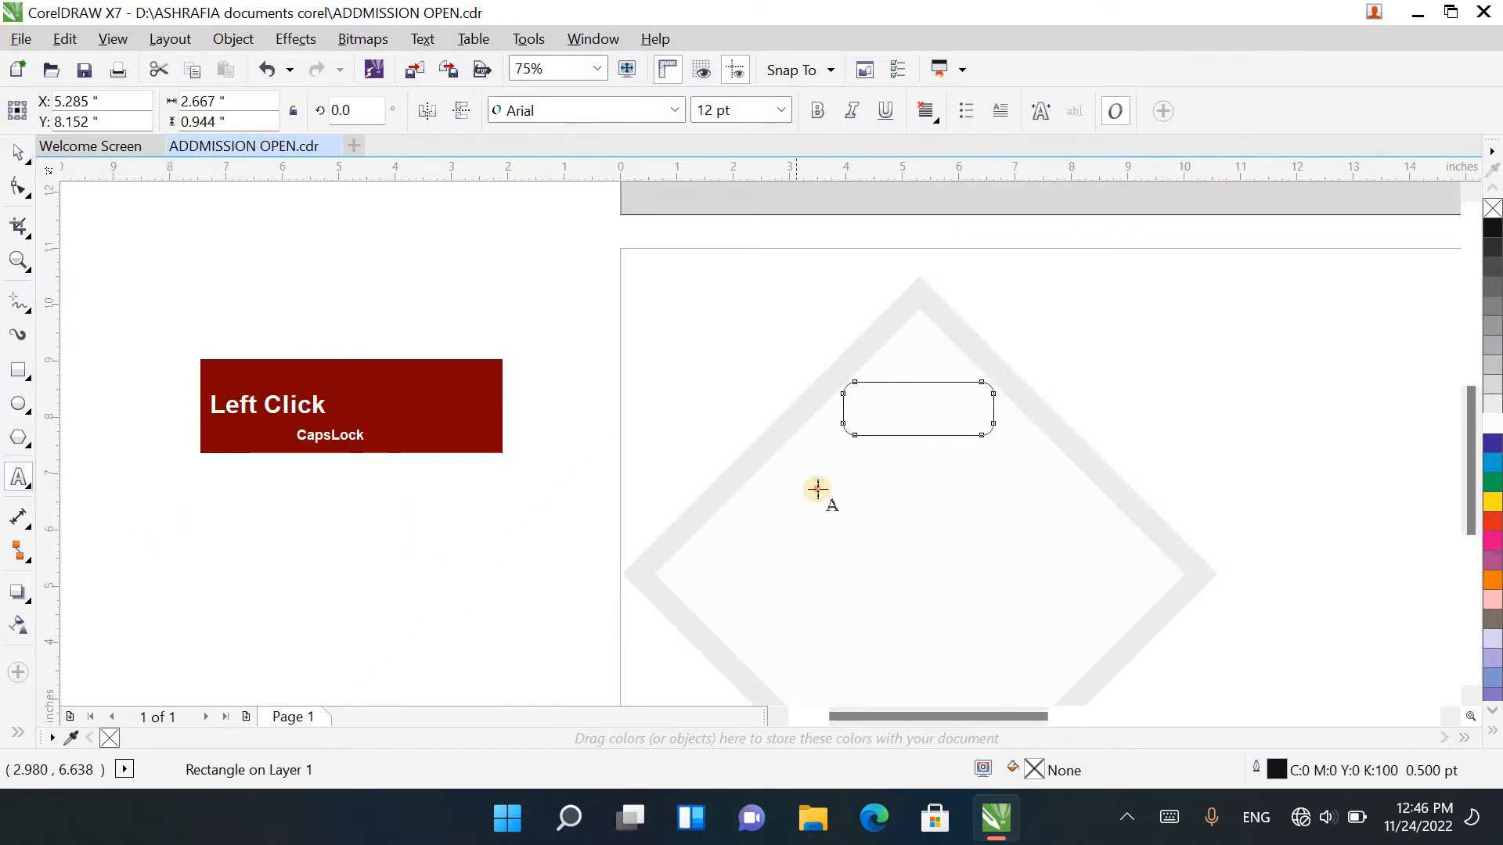
{"action": "left_click", "coordinate": [816, 495]}
{"action": "scroll", "coordinate": [836, 503], "scroll_direction": "up", "scroll_amount": 2}
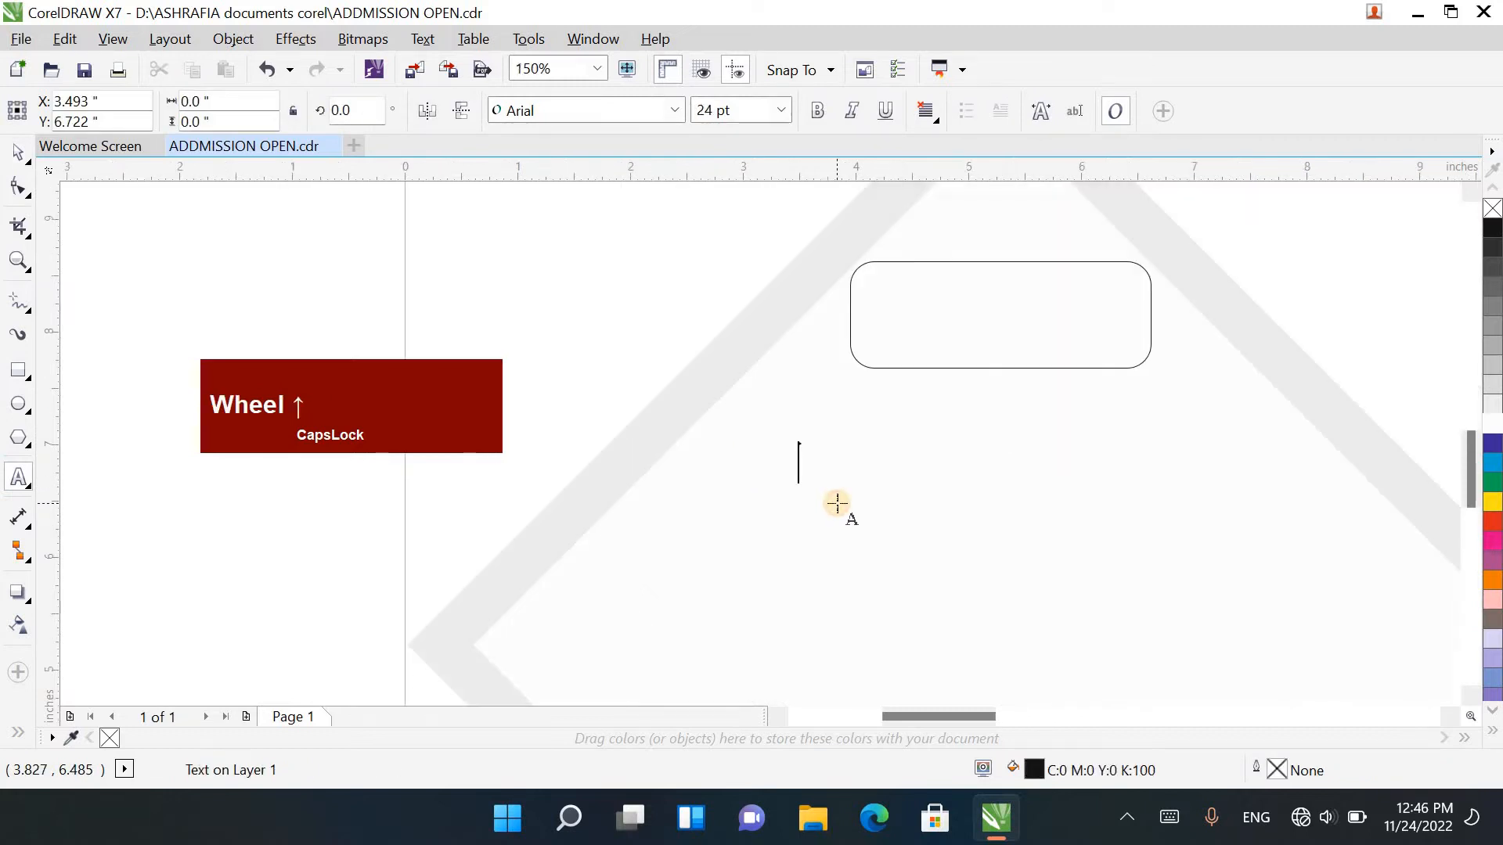
{"action": "type", "text": "LI"}
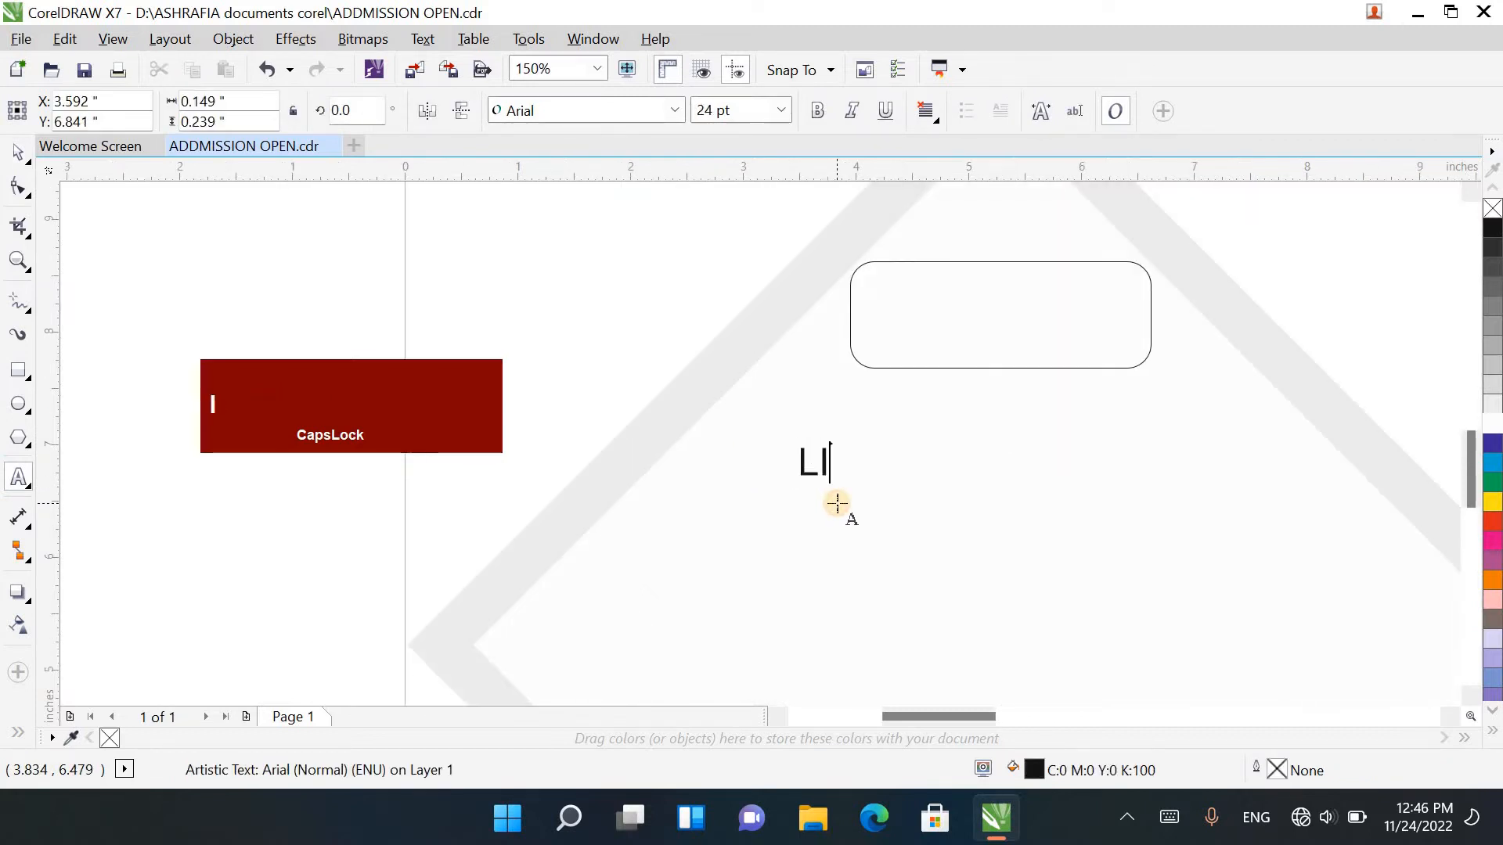
{"action": "type", "text": "TTL"}
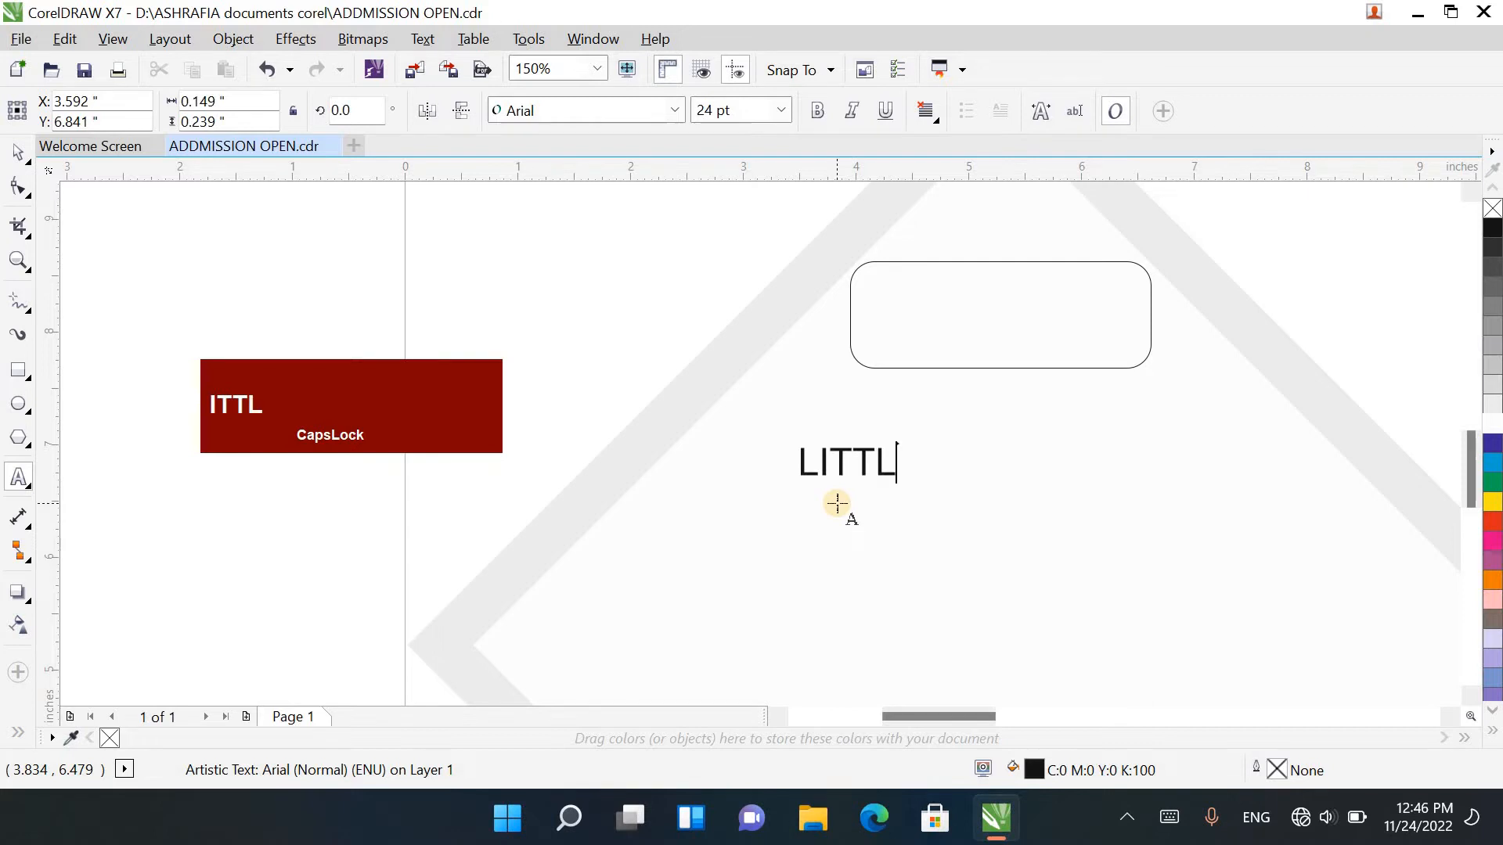
{"action": "type", "text": "E"}
Step: Set the font of the word LITTLE to Ravie
{"action": "double_click", "coordinate": [860, 464]}
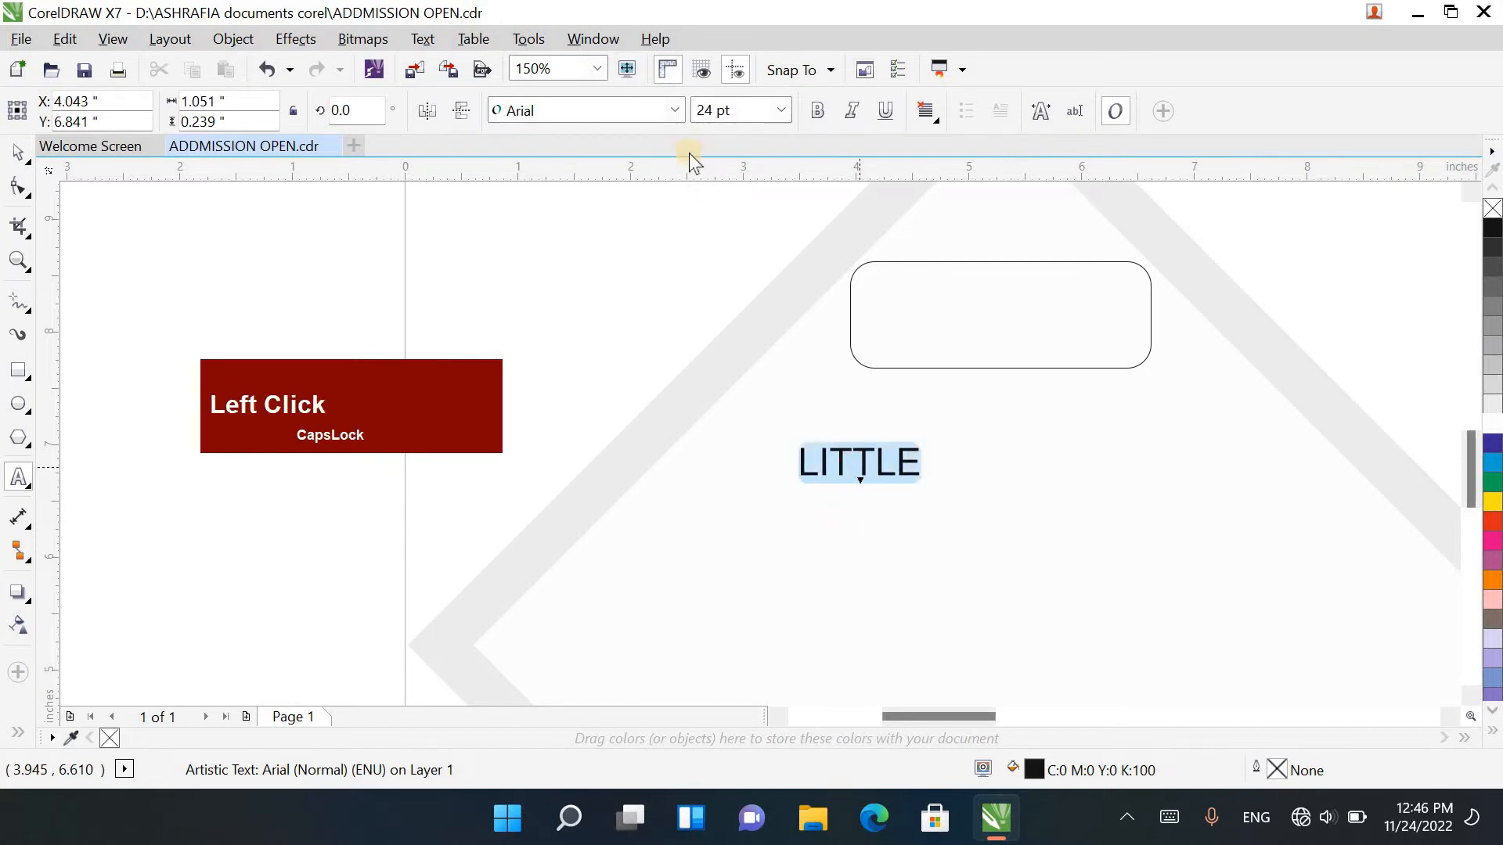
{"action": "left_click", "coordinate": [672, 111]}
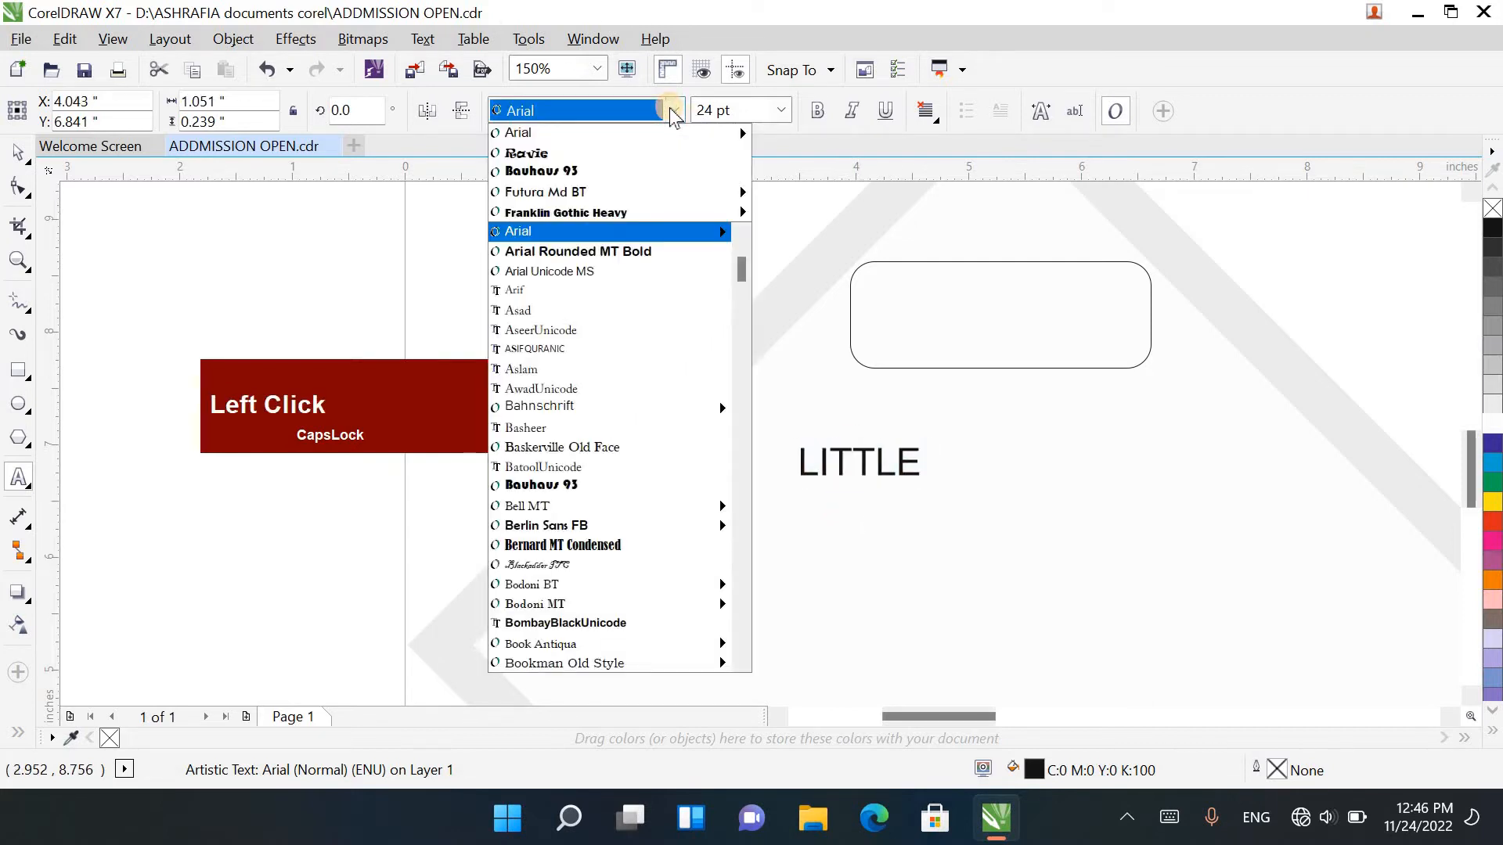
{"action": "left_click", "coordinate": [675, 153]}
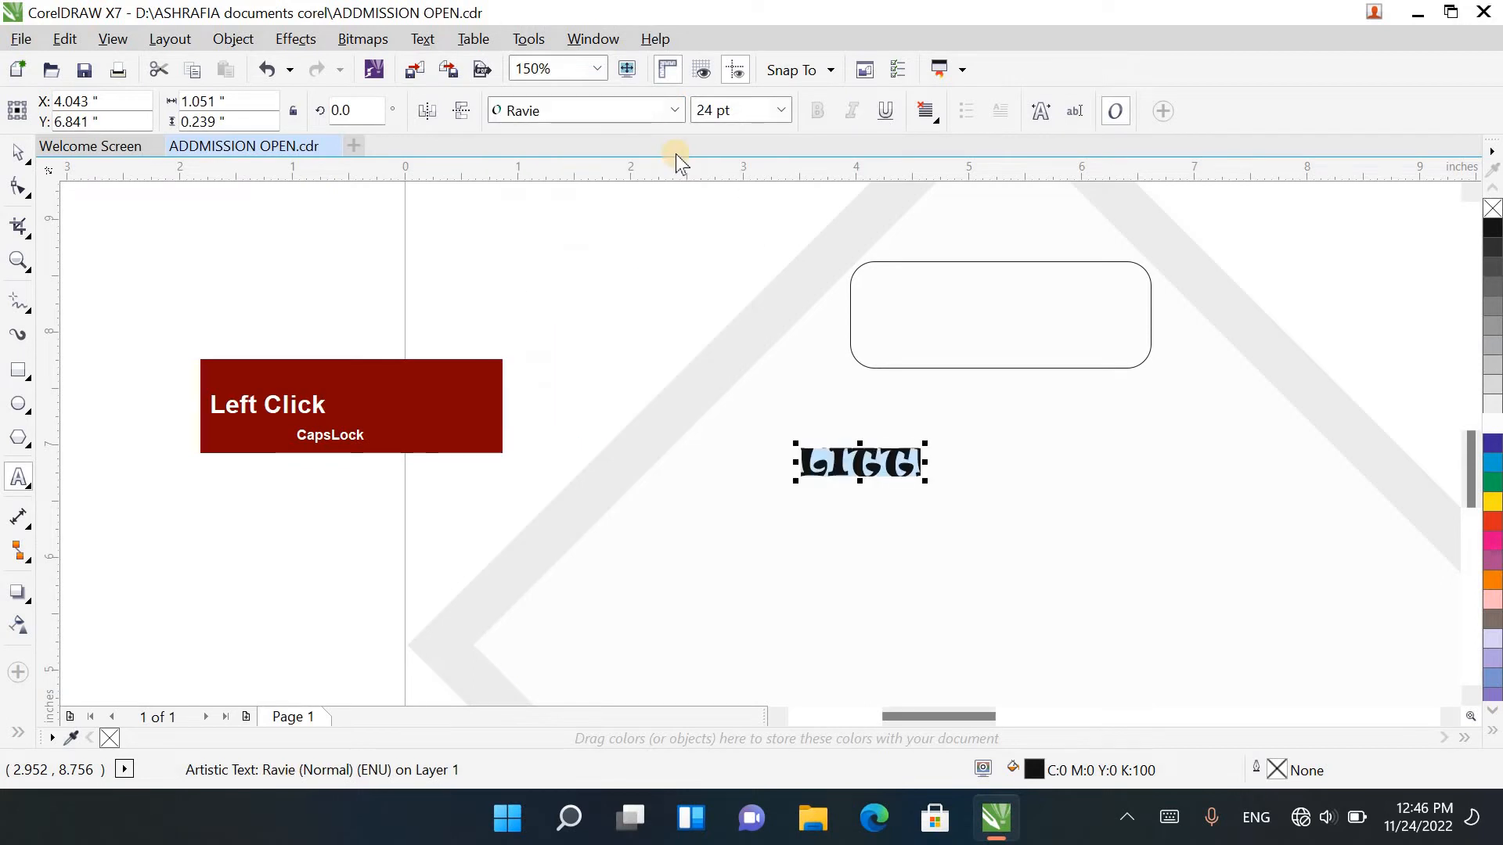
Step: Convert the word LITTLE to curves and break it apart into separate letters
{"action": "left_click", "coordinate": [17, 152]}
{"action": "left_click", "coordinate": [845, 468]}
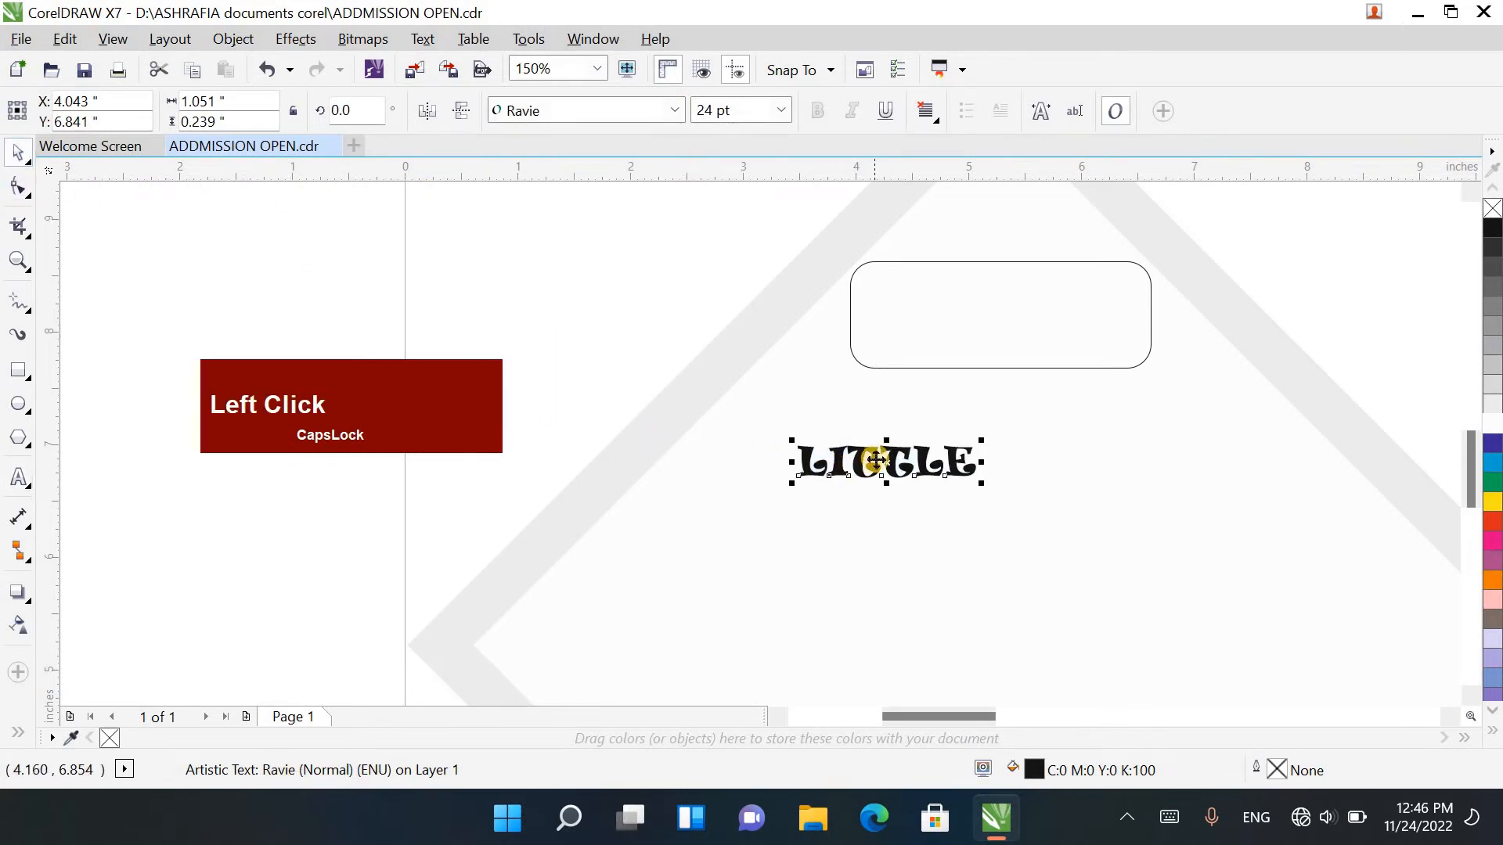
{"action": "key", "text": "ctrl+q"}
{"action": "left_click", "coordinate": [900, 482]}
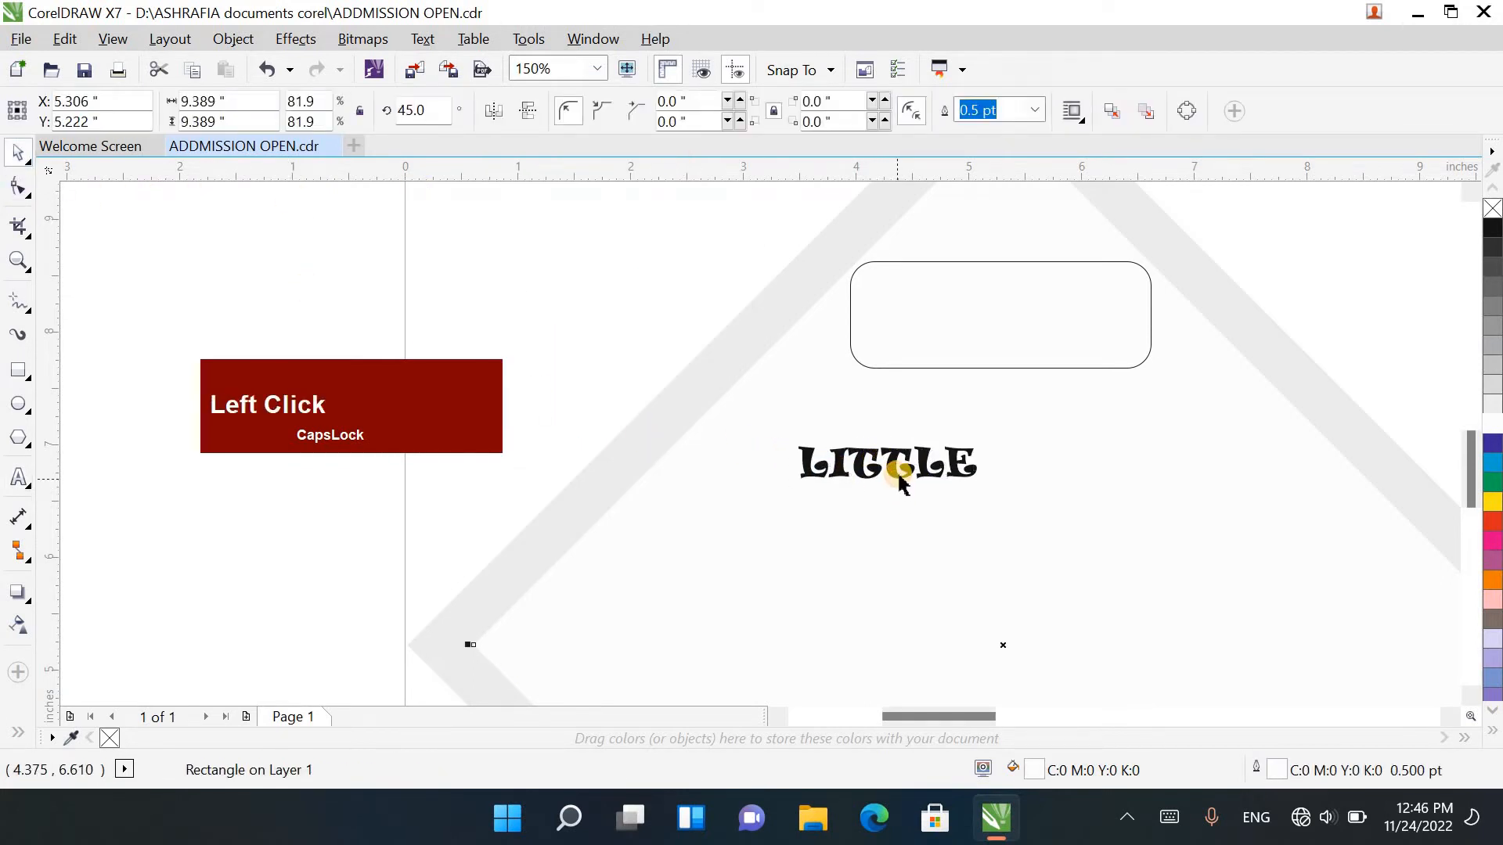
{"action": "left_click", "coordinate": [898, 470]}
{"action": "right_click", "coordinate": [898, 470]}
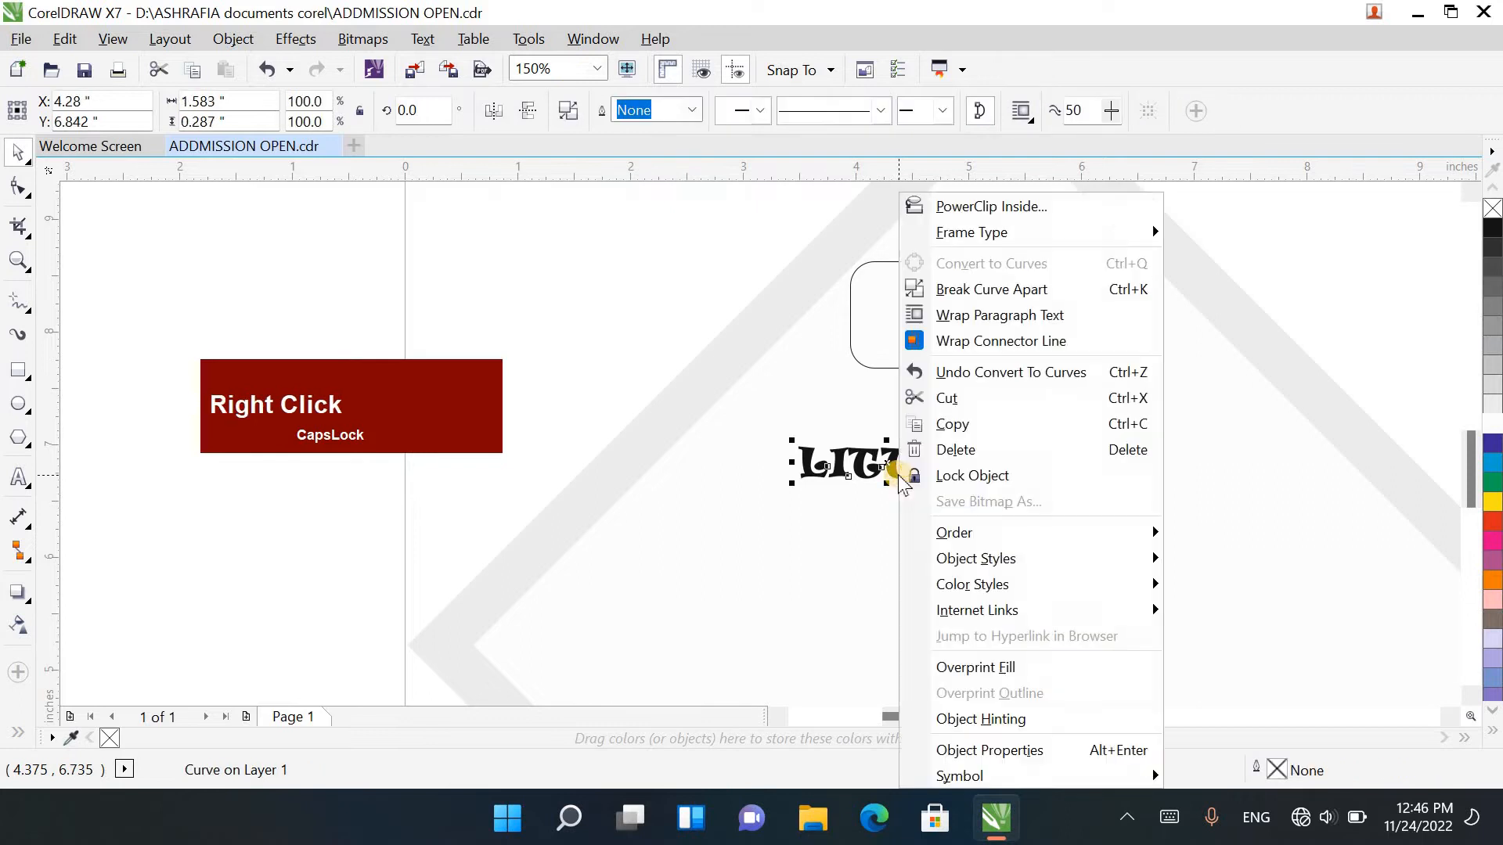
{"action": "left_click", "coordinate": [955, 291]}
Step: Tilt the first L of LITTLE clockwise by about 12 degrees and the I slightly counter-clockwise
{"action": "left_click", "coordinate": [965, 475]}
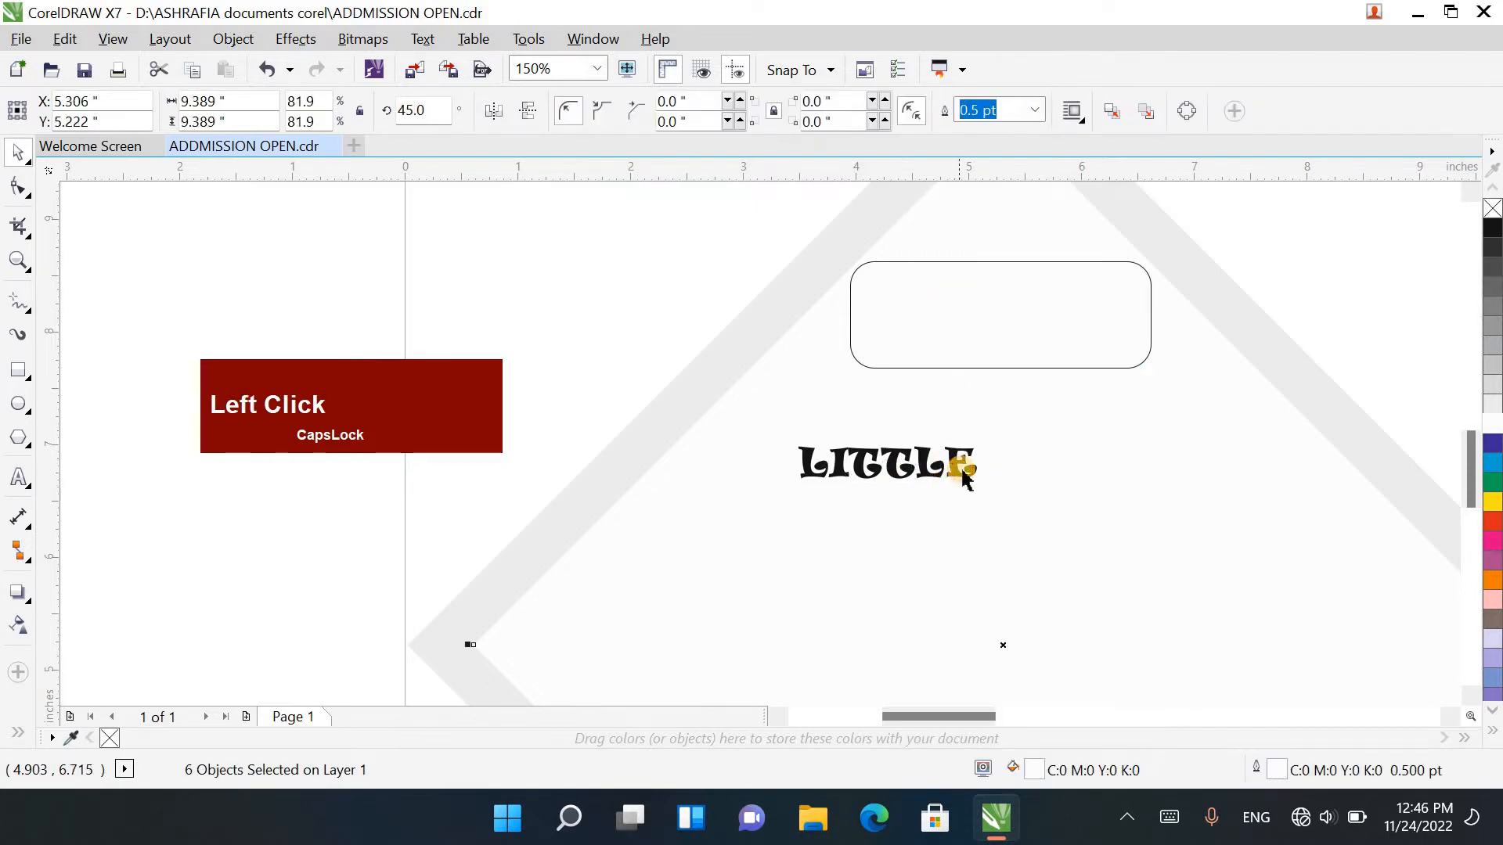
{"action": "left_click", "coordinate": [964, 474]}
{"action": "scroll", "coordinate": [924, 495], "scroll_direction": "up", "scroll_amount": 2}
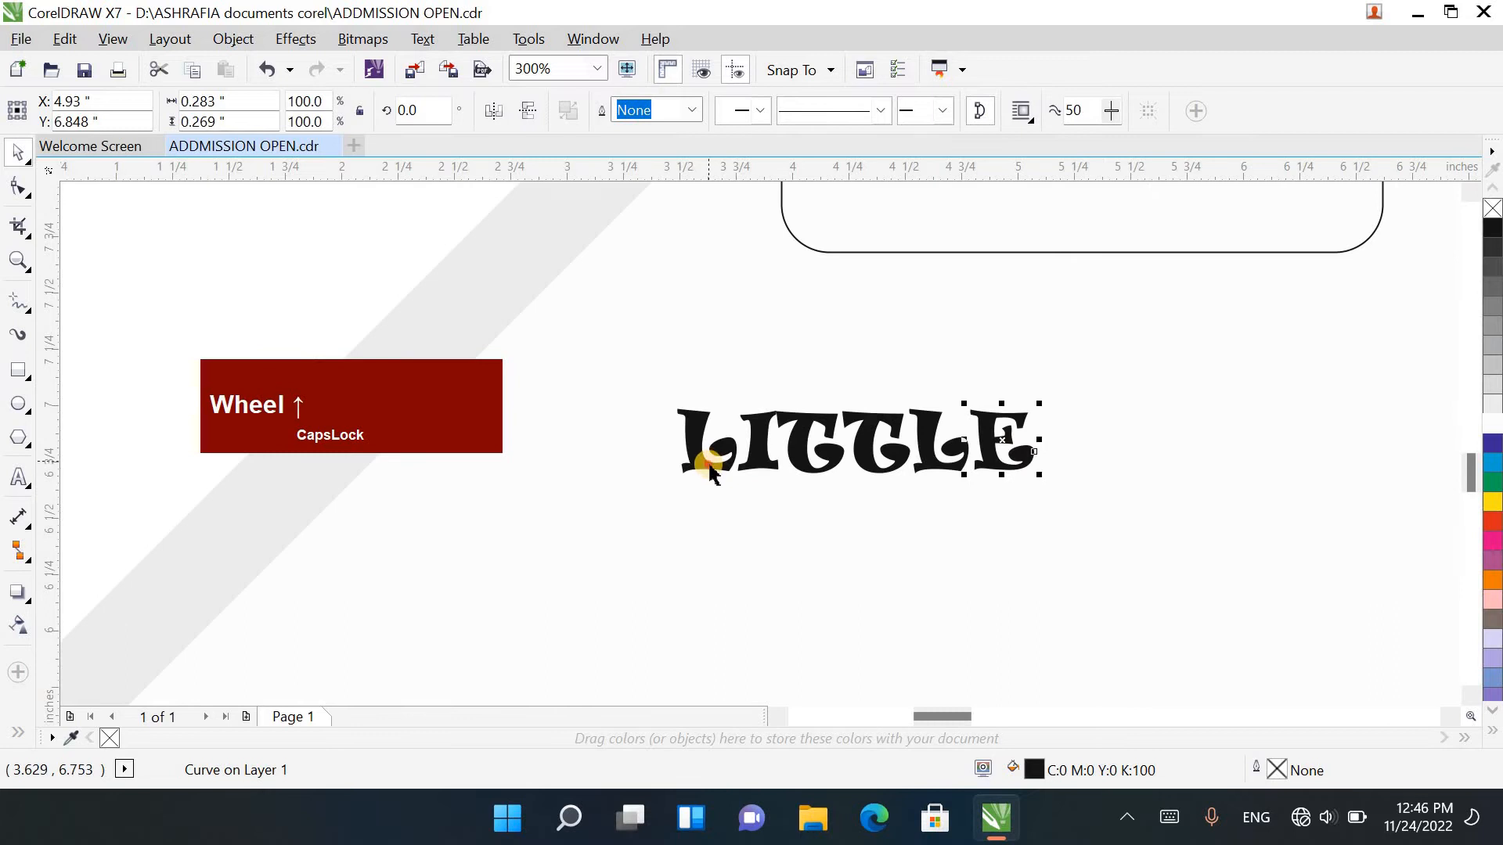
{"action": "left_click", "coordinate": [707, 461]}
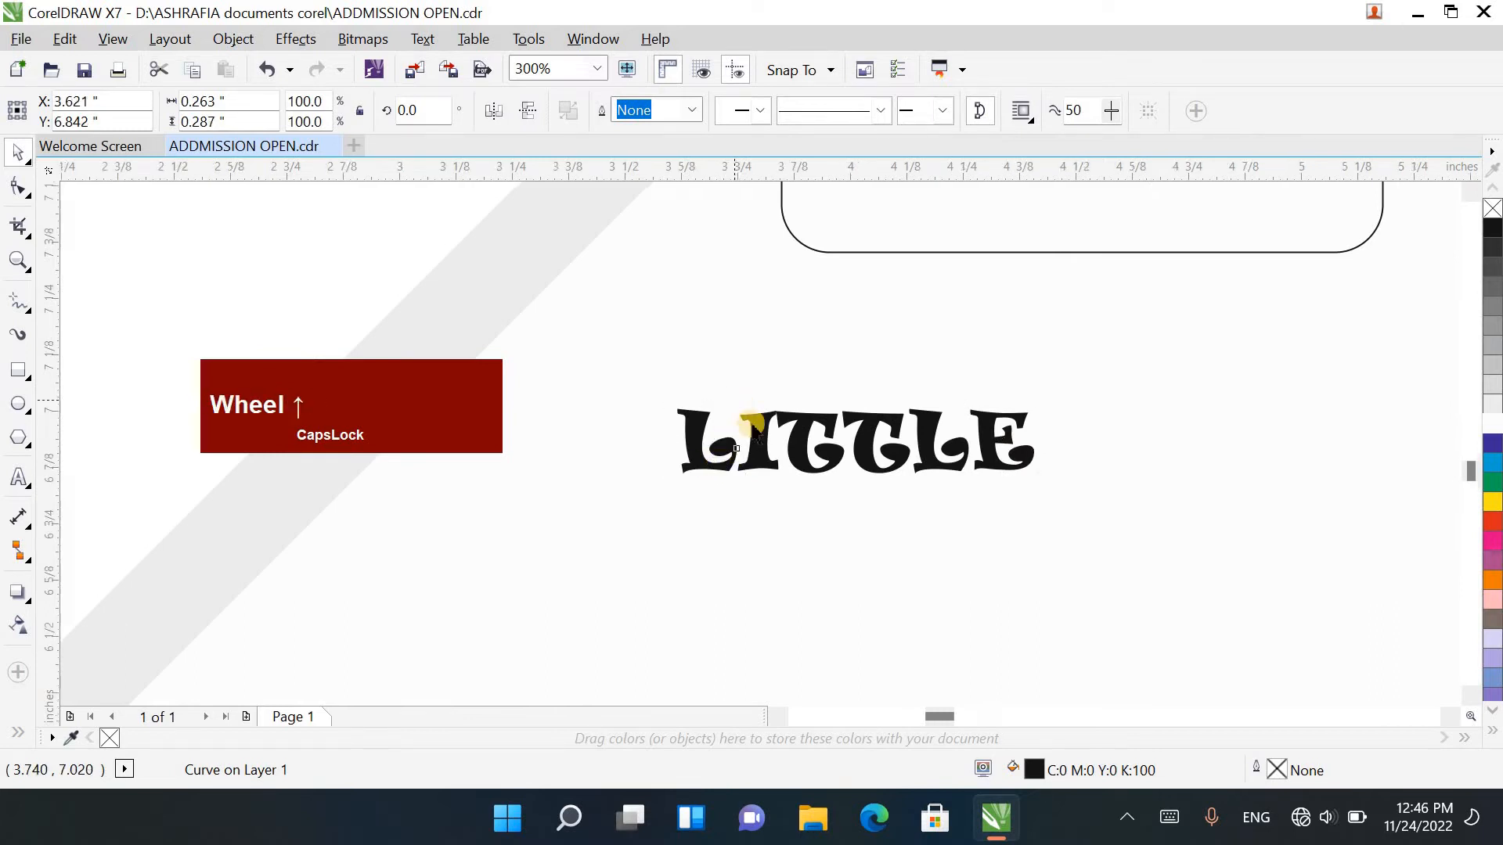
{"action": "scroll", "coordinate": [744, 404], "scroll_direction": "up", "scroll_amount": 2}
{"action": "left_click", "coordinate": [758, 427]}
{"action": "left_click", "coordinate": [759, 428]}
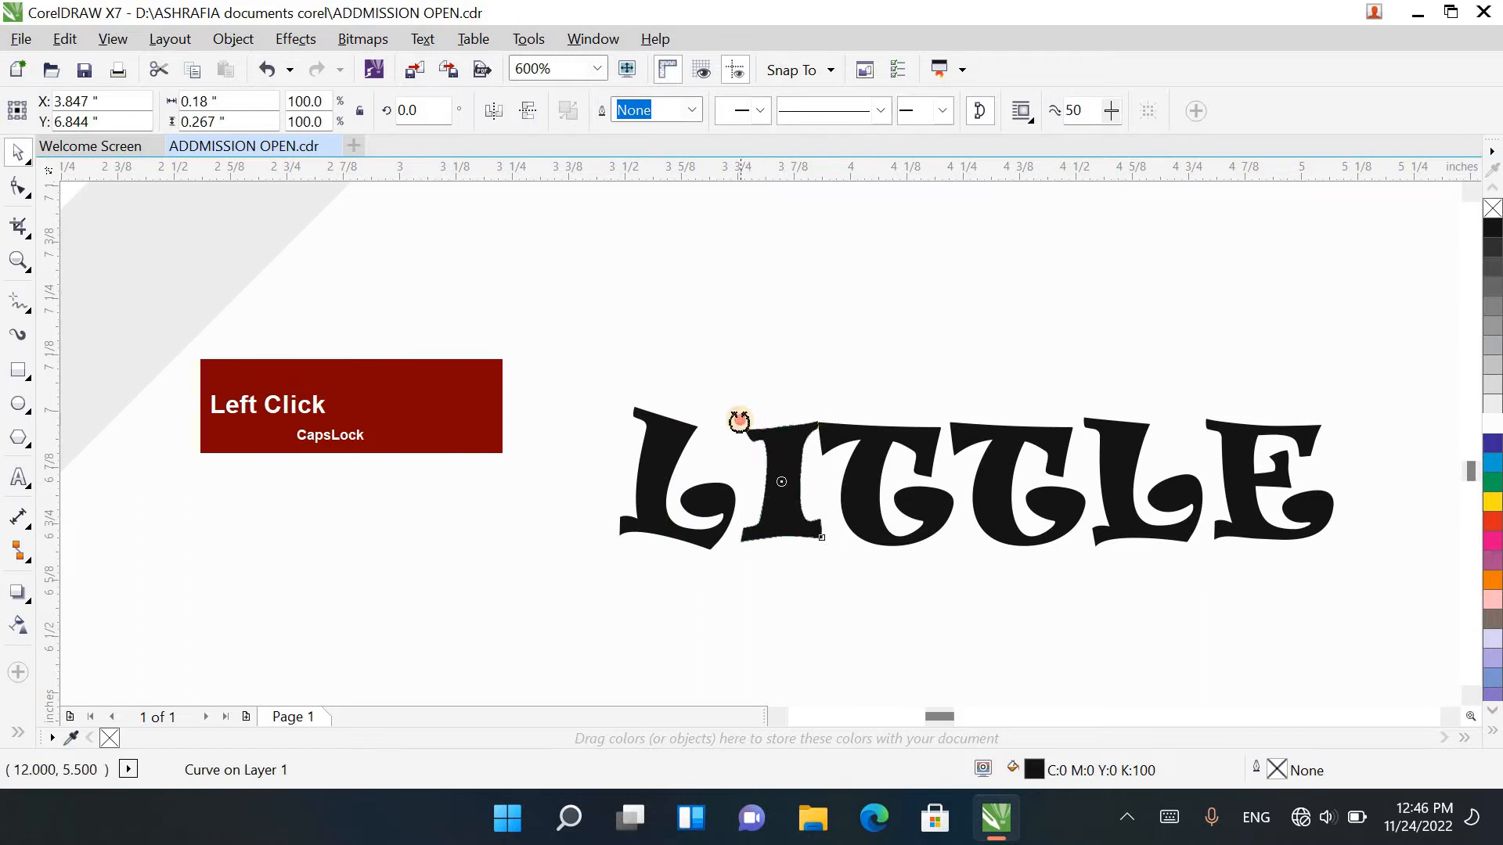
{"action": "left_click_drag", "start_coordinate": [738, 419], "coordinate": [863, 429]}
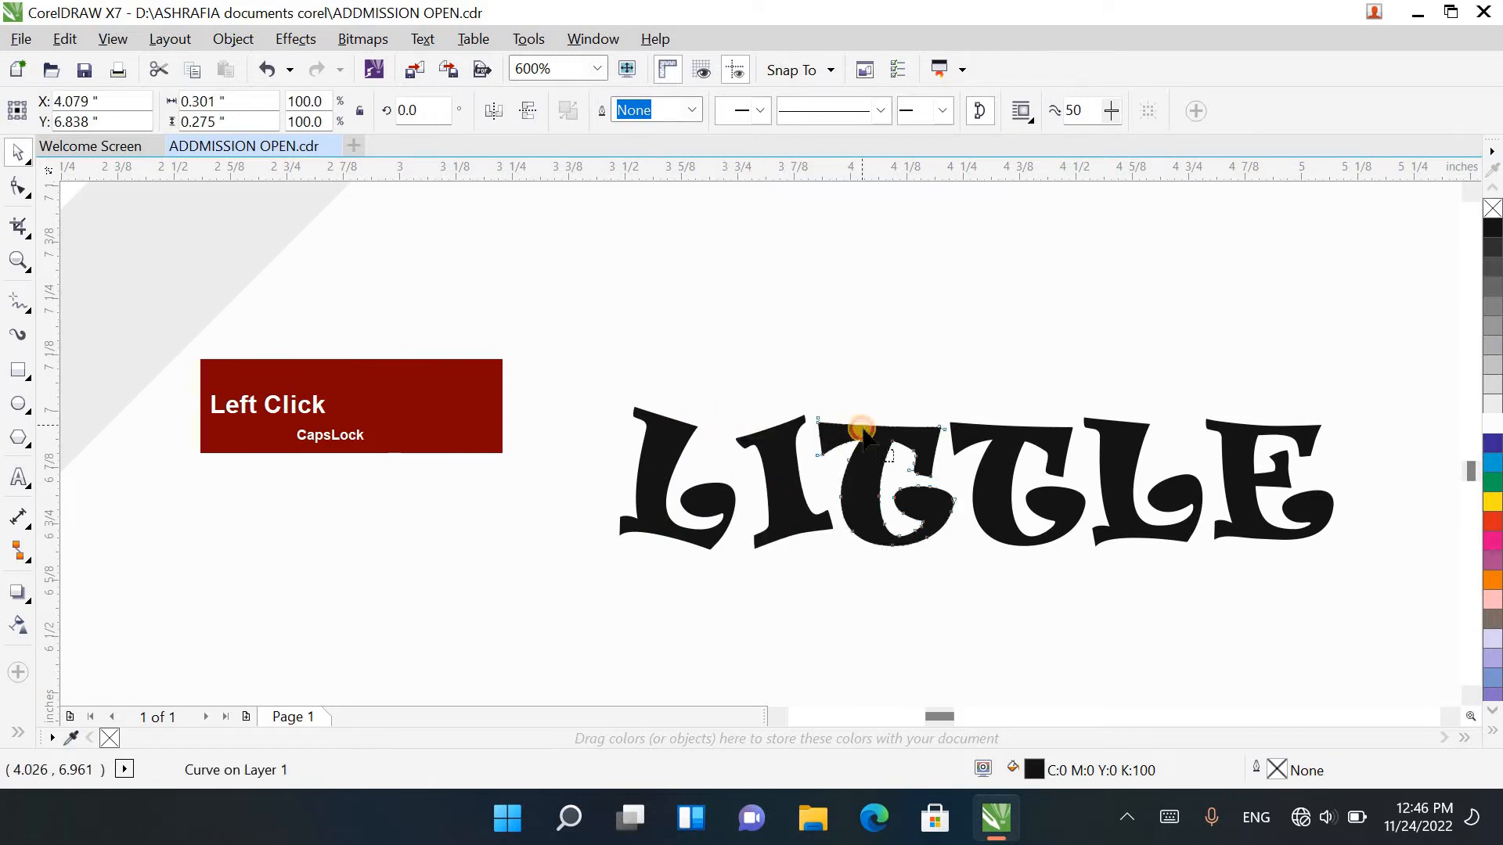
Step: Continue the alternating slant by tilting the first T and second L clockwise, and the second T counter-clockwise by about 8 degrees
{"action": "key", "text": "F10"}
{"action": "left_click", "coordinate": [829, 457]}
{"action": "key", "text": "space"}
{"action": "left_click", "coordinate": [892, 475]}
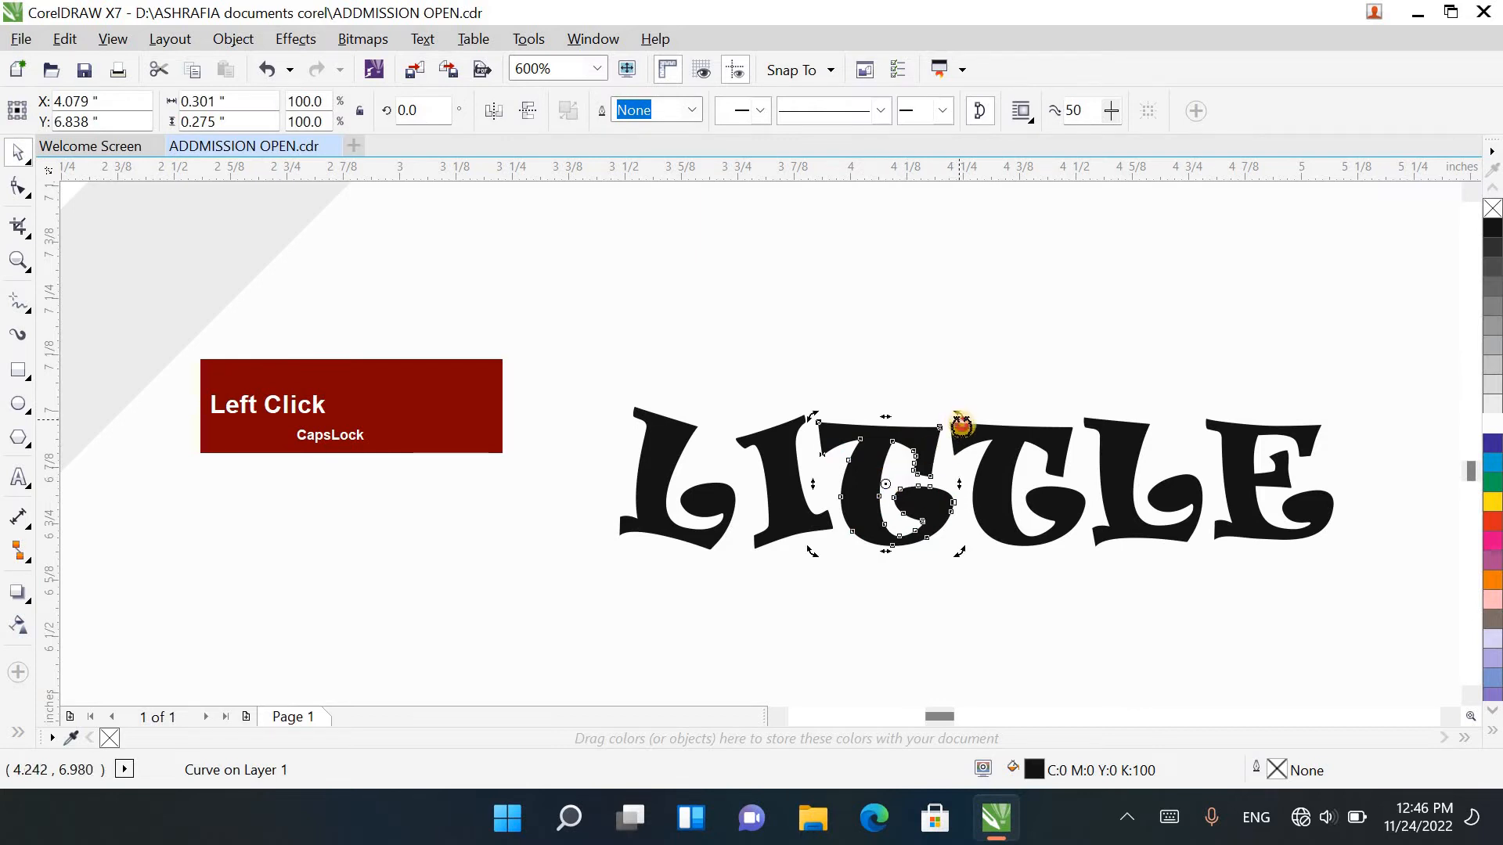
{"action": "left_click_drag", "start_coordinate": [961, 424], "coordinate": [1094, 448]}
{"action": "left_click", "coordinate": [1008, 487]}
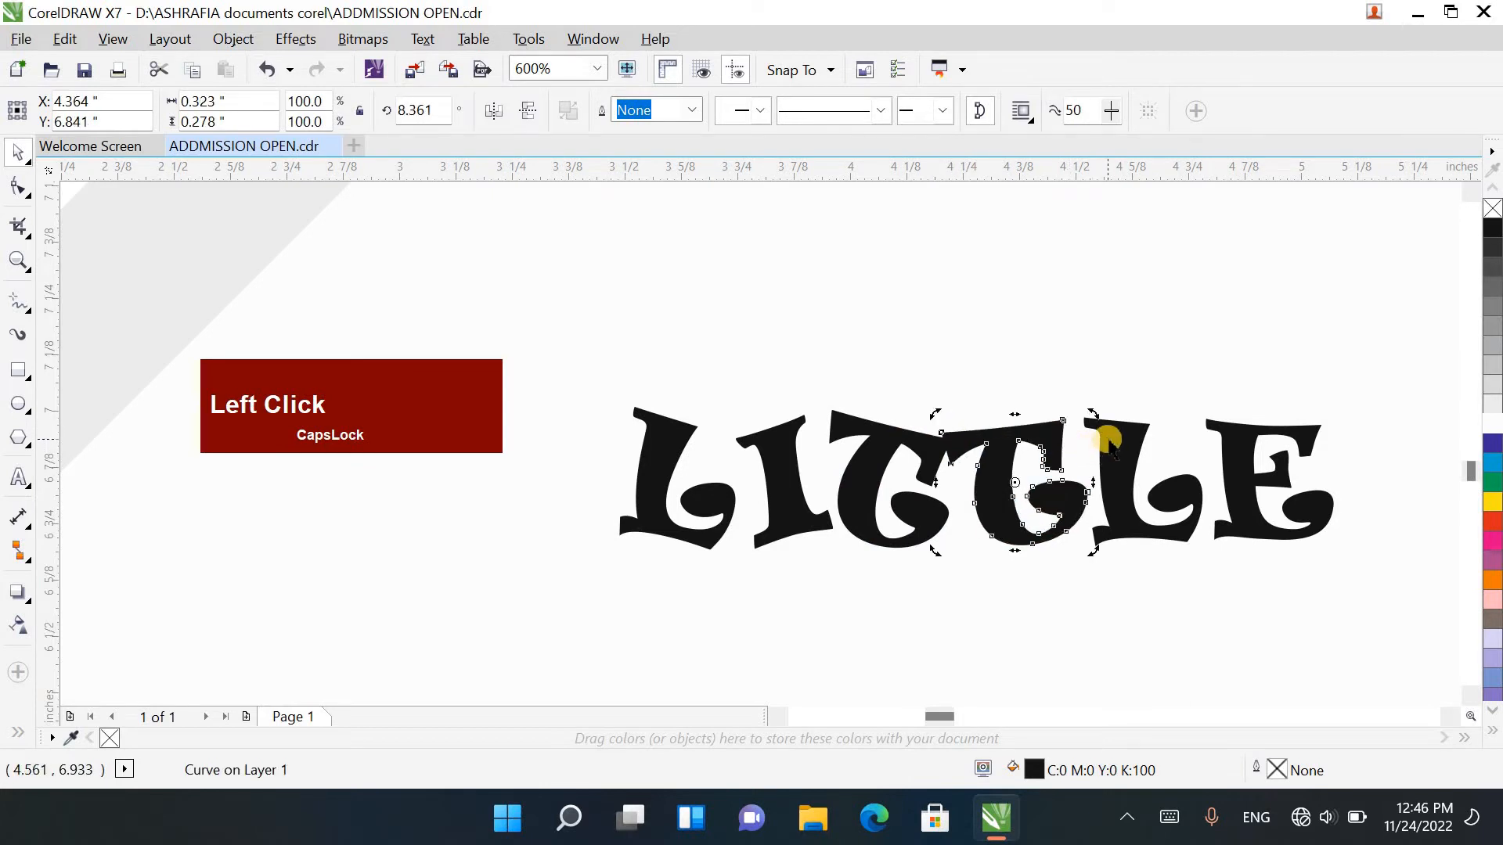
{"action": "left_click", "coordinate": [1148, 432]}
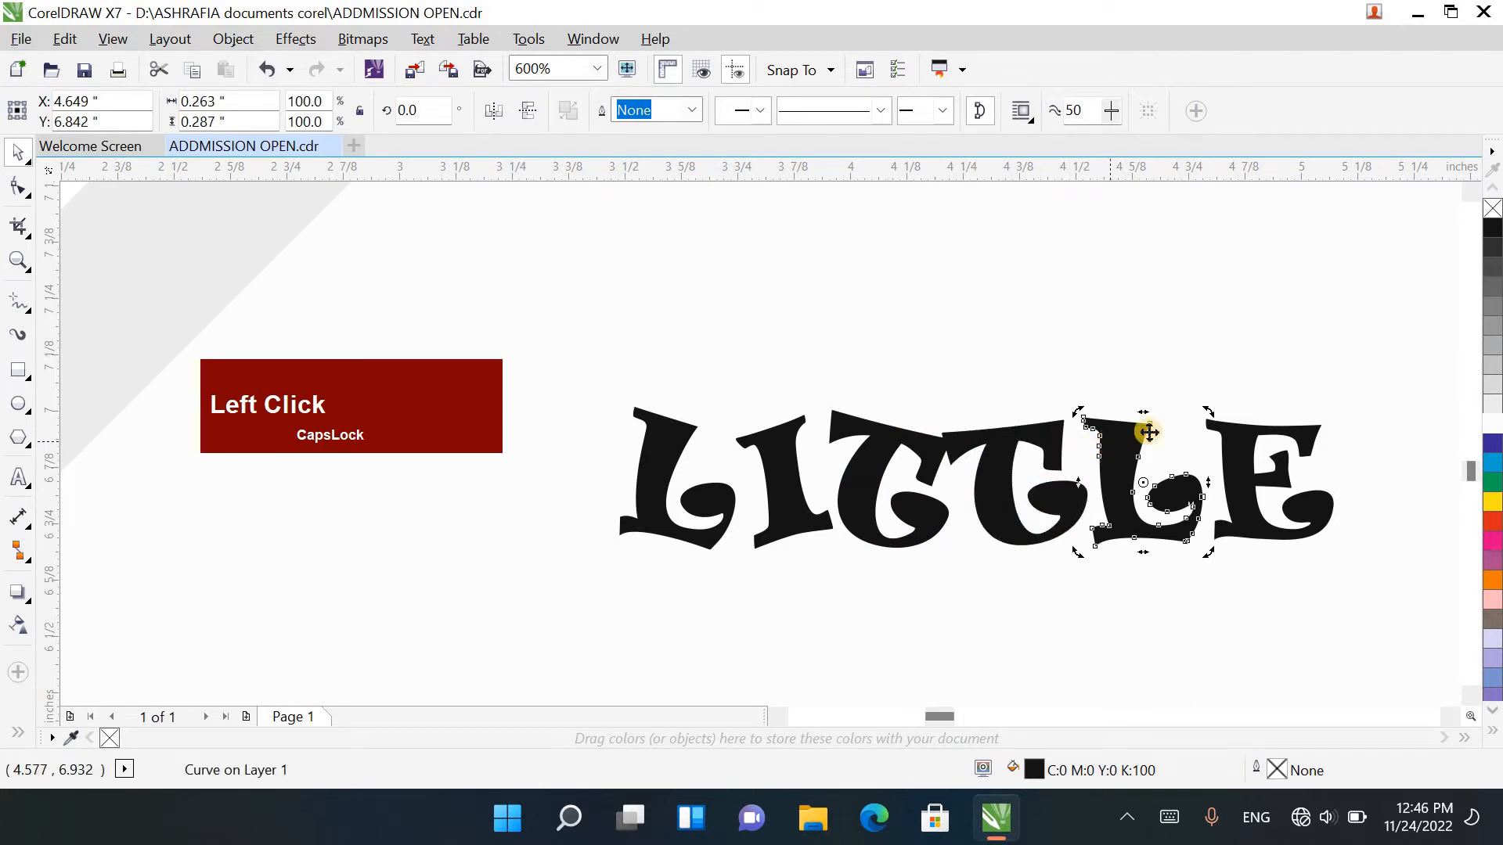
{"action": "left_click", "coordinate": [1214, 426]}
{"action": "key", "text": "F10"}
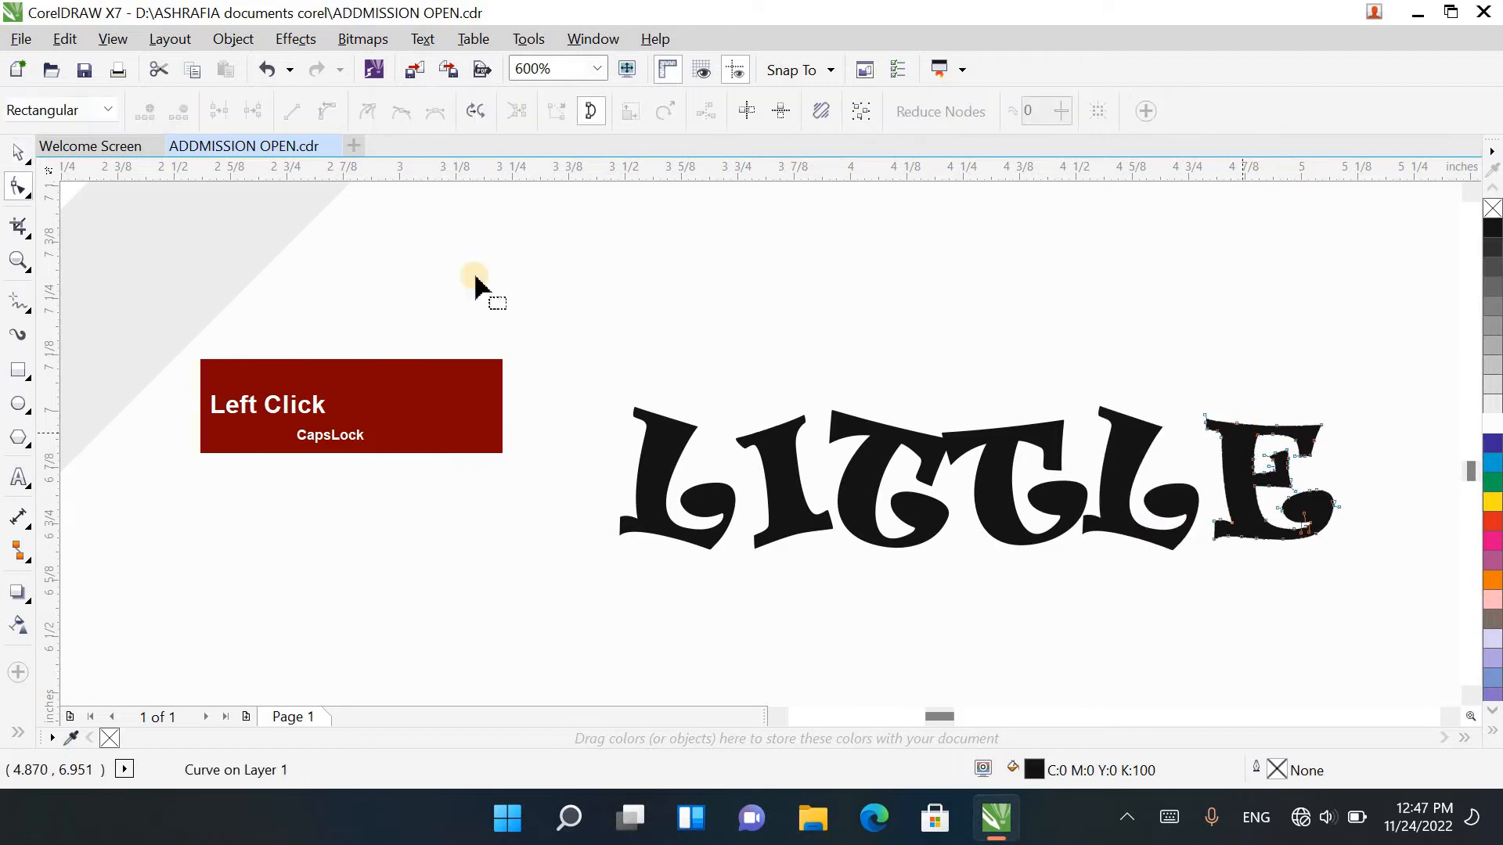
{"action": "left_click", "coordinate": [31, 148]}
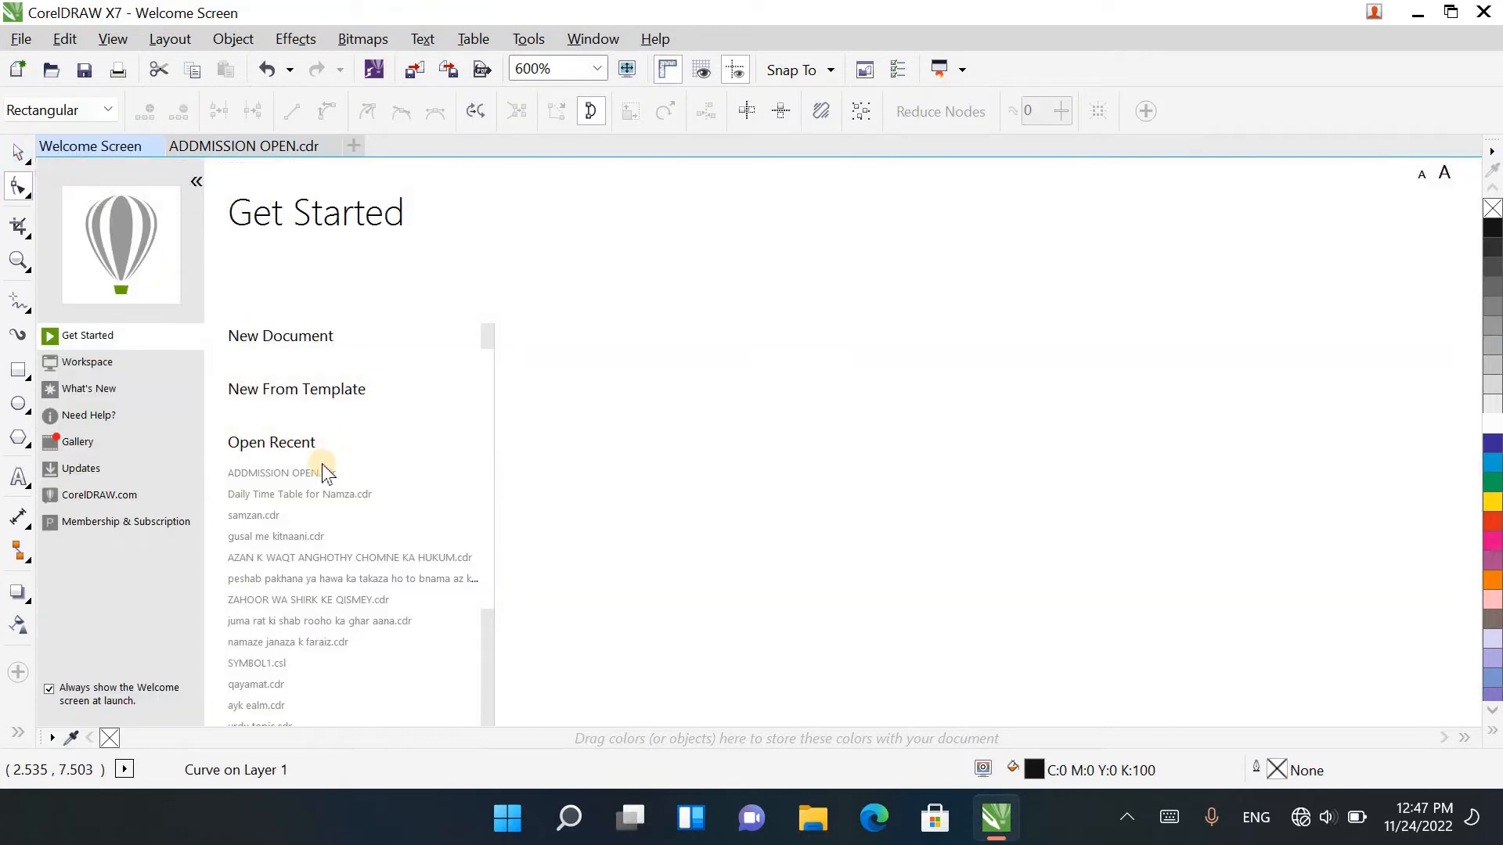
{"action": "left_click", "coordinate": [200, 144]}
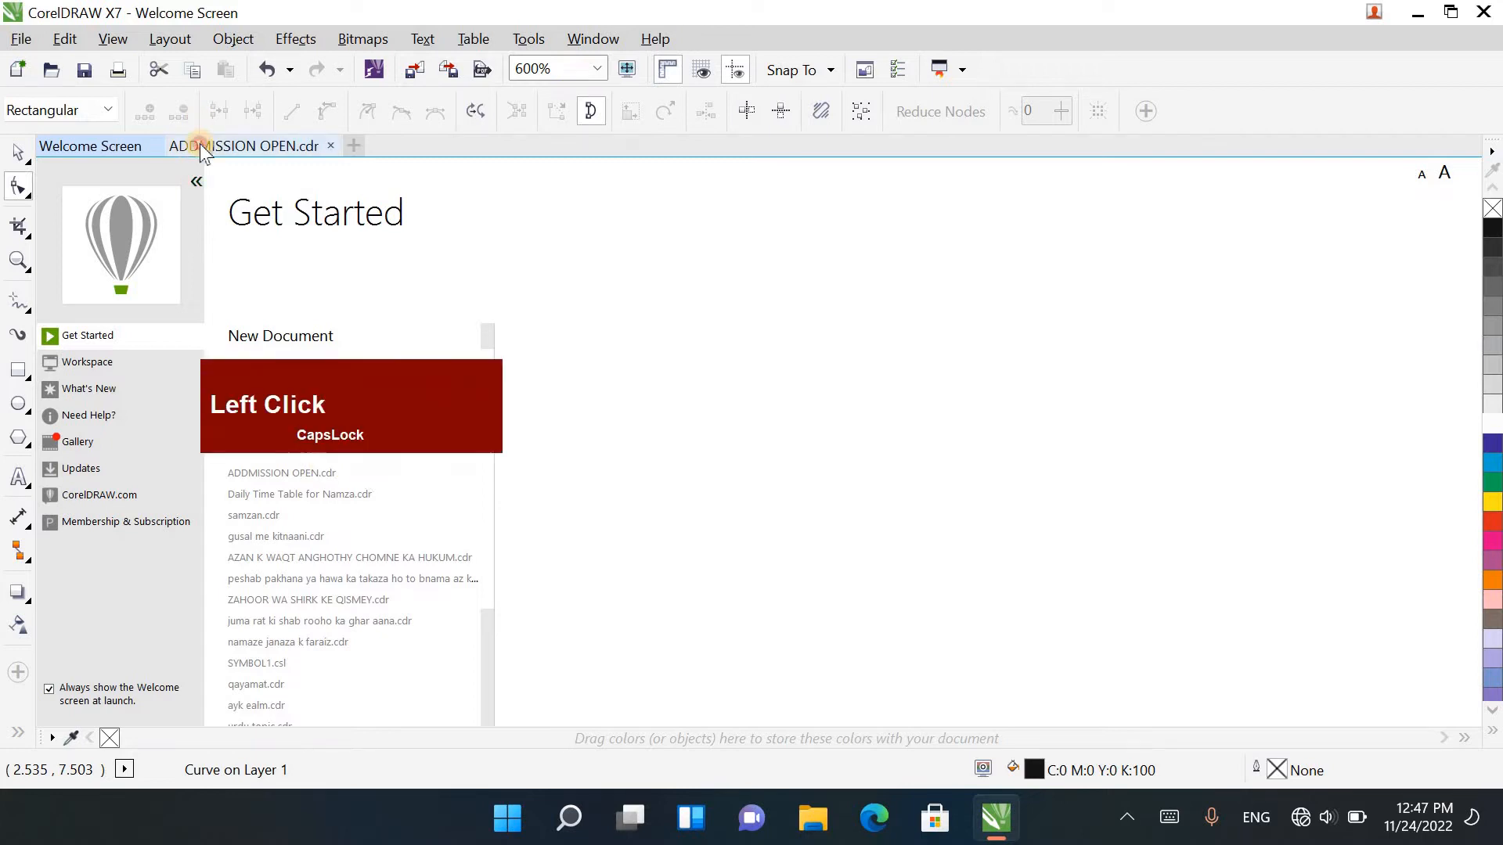
{"action": "left_click", "coordinate": [17, 151]}
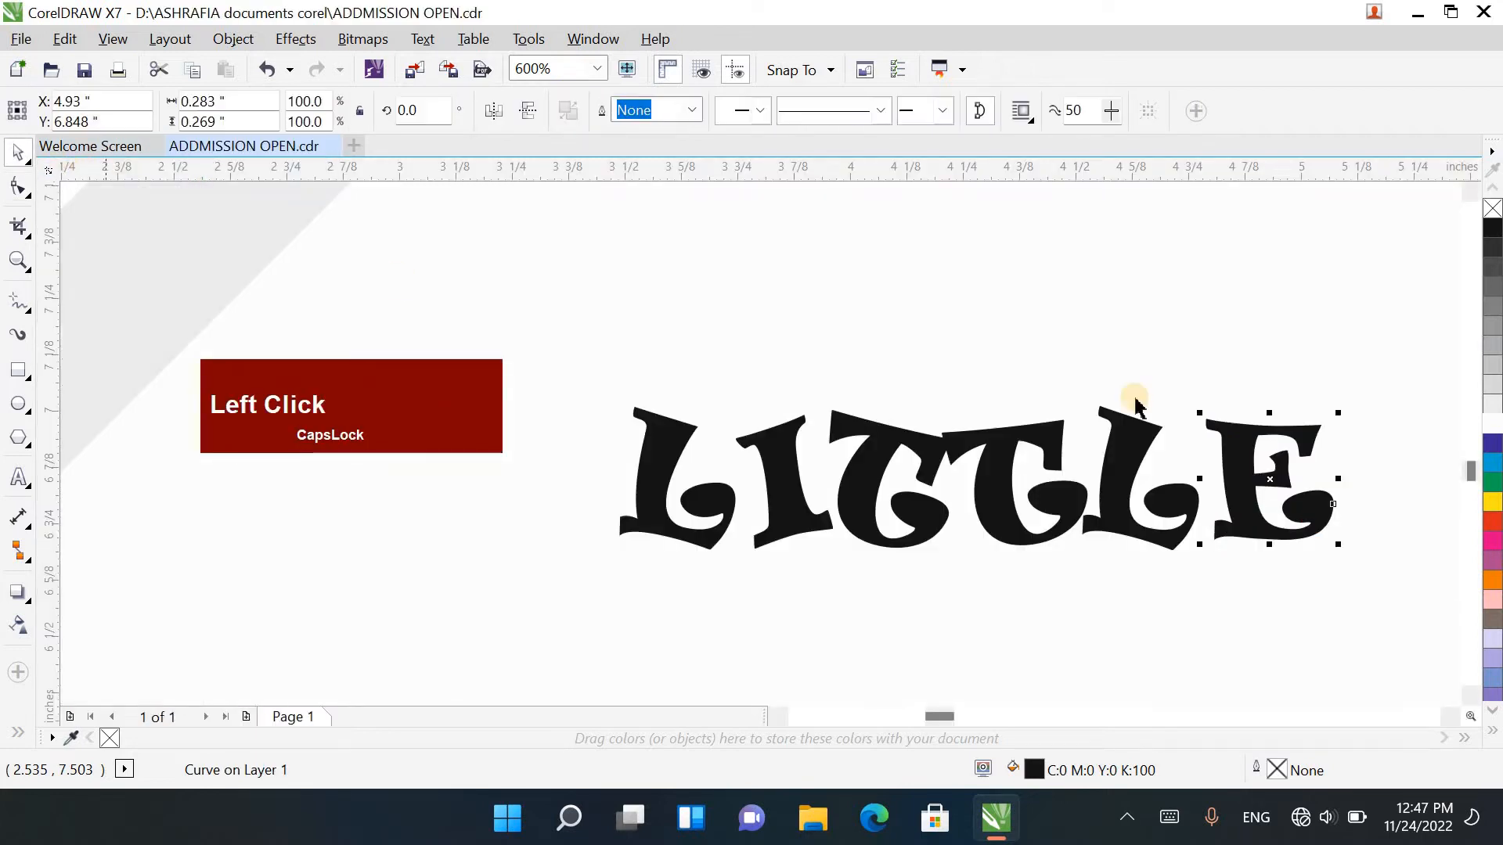
Step: Tilt the E of LITTLE counter-clockwise by about 11 degrees and nudge the other letters sideways to even out the spacing
{"action": "left_click", "coordinate": [1265, 481]}
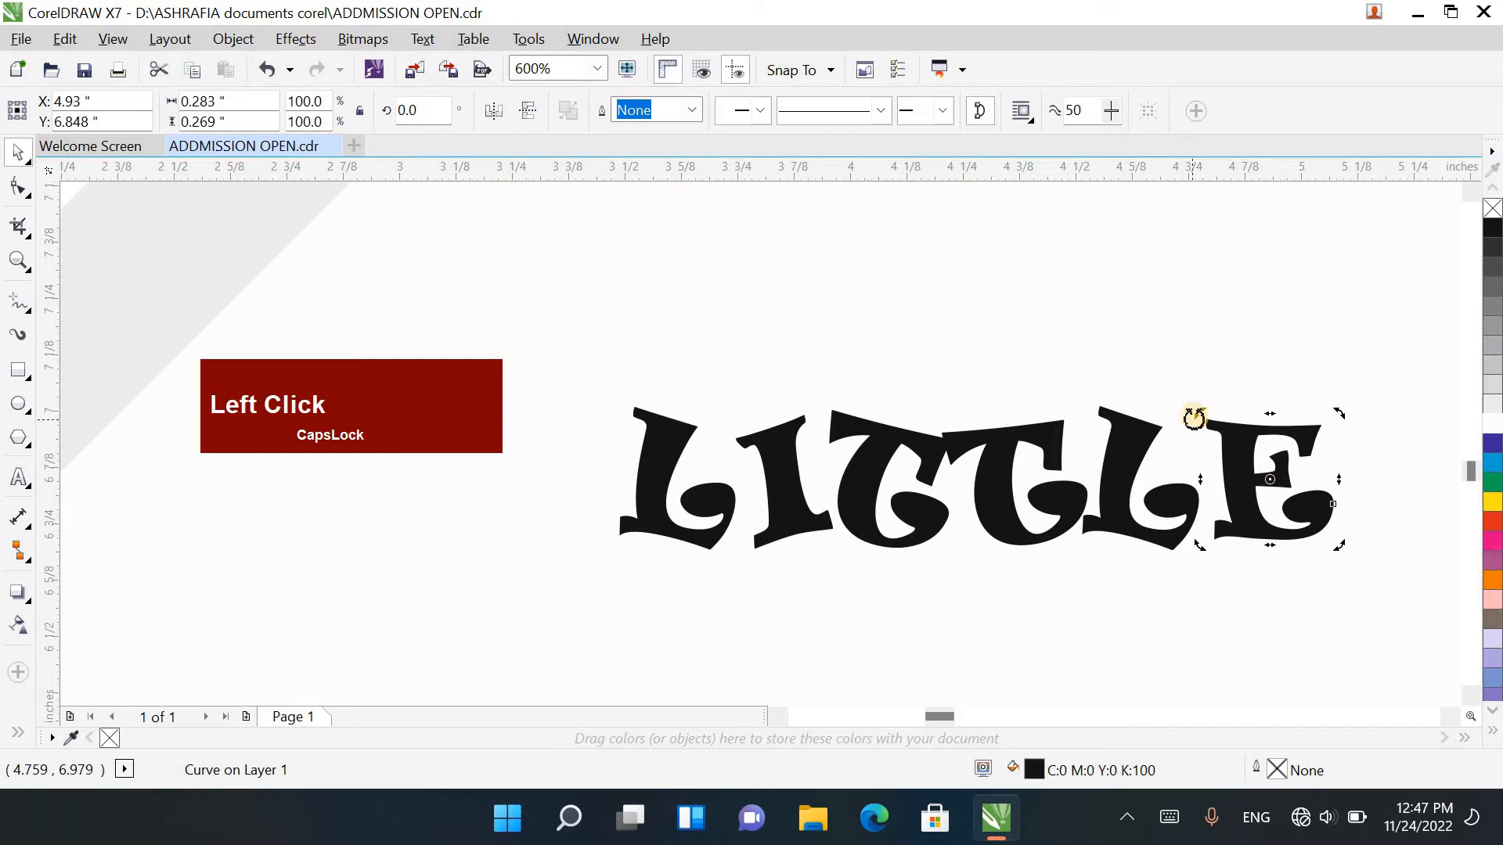
{"action": "left_click_drag", "start_coordinate": [1203, 421], "coordinate": [1193, 435]}
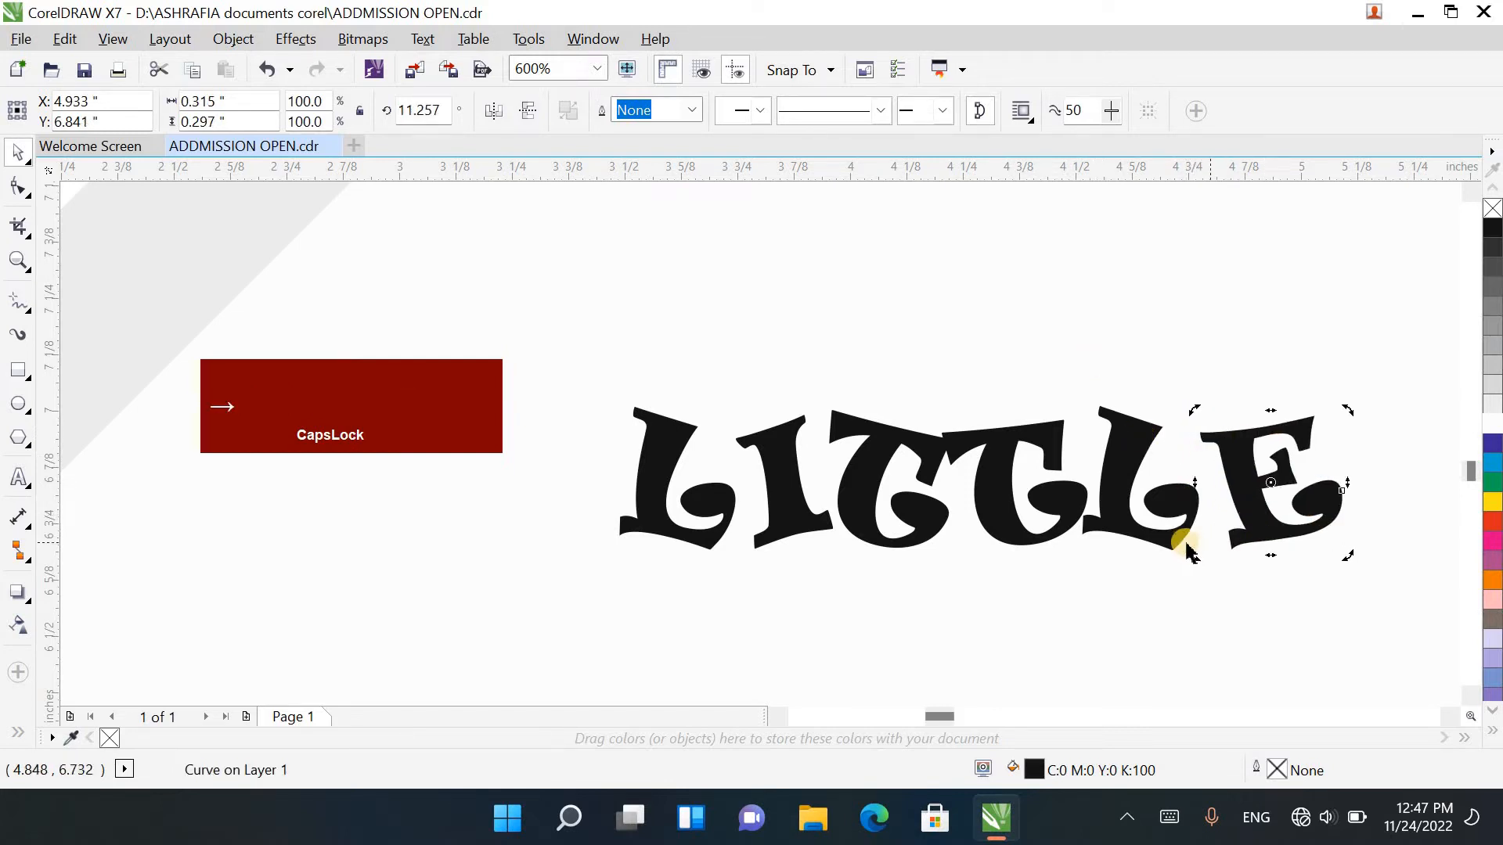
{"action": "left_click", "coordinate": [1175, 537]}
{"action": "left_click", "coordinate": [1047, 530]}
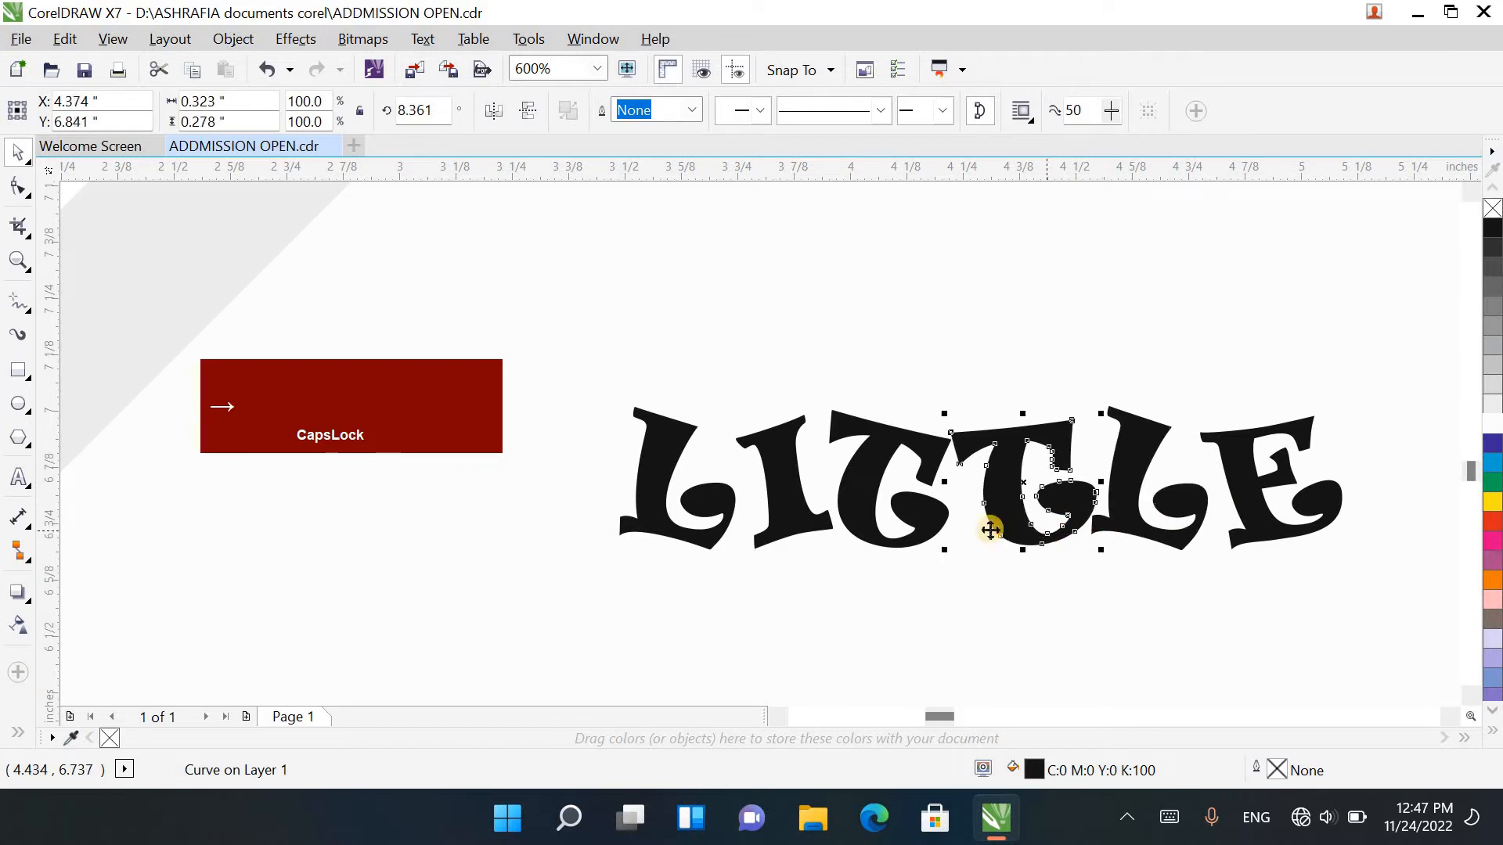
{"action": "left_click", "coordinate": [680, 529]}
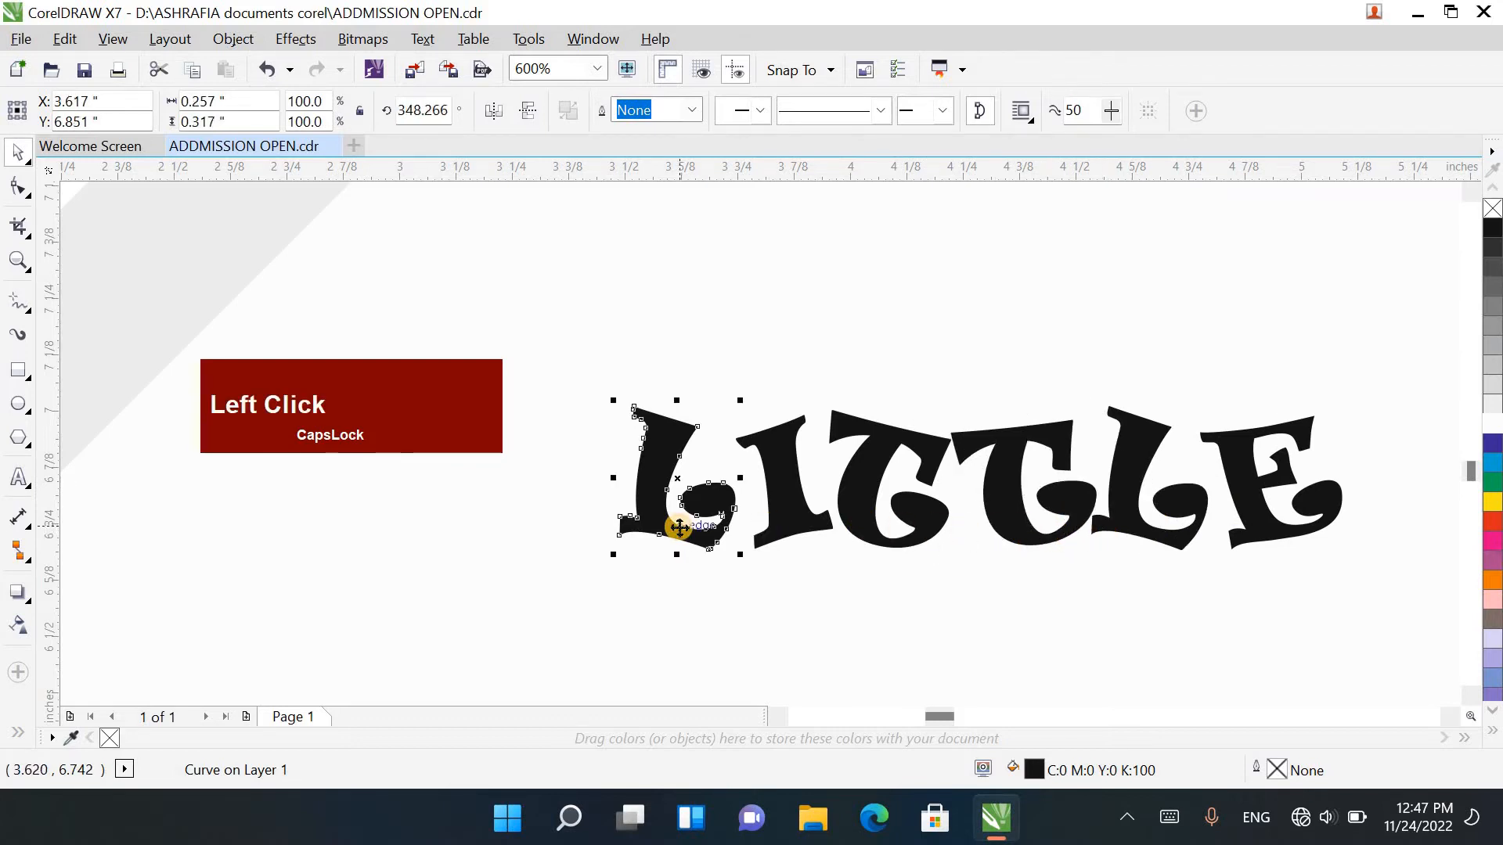
{"action": "key", "text": "Left"}
{"action": "left_click", "coordinate": [797, 530]}
{"action": "key", "text": "Left"}
{"action": "left_click", "coordinate": [890, 542]}
{"action": "key", "text": "Left"}
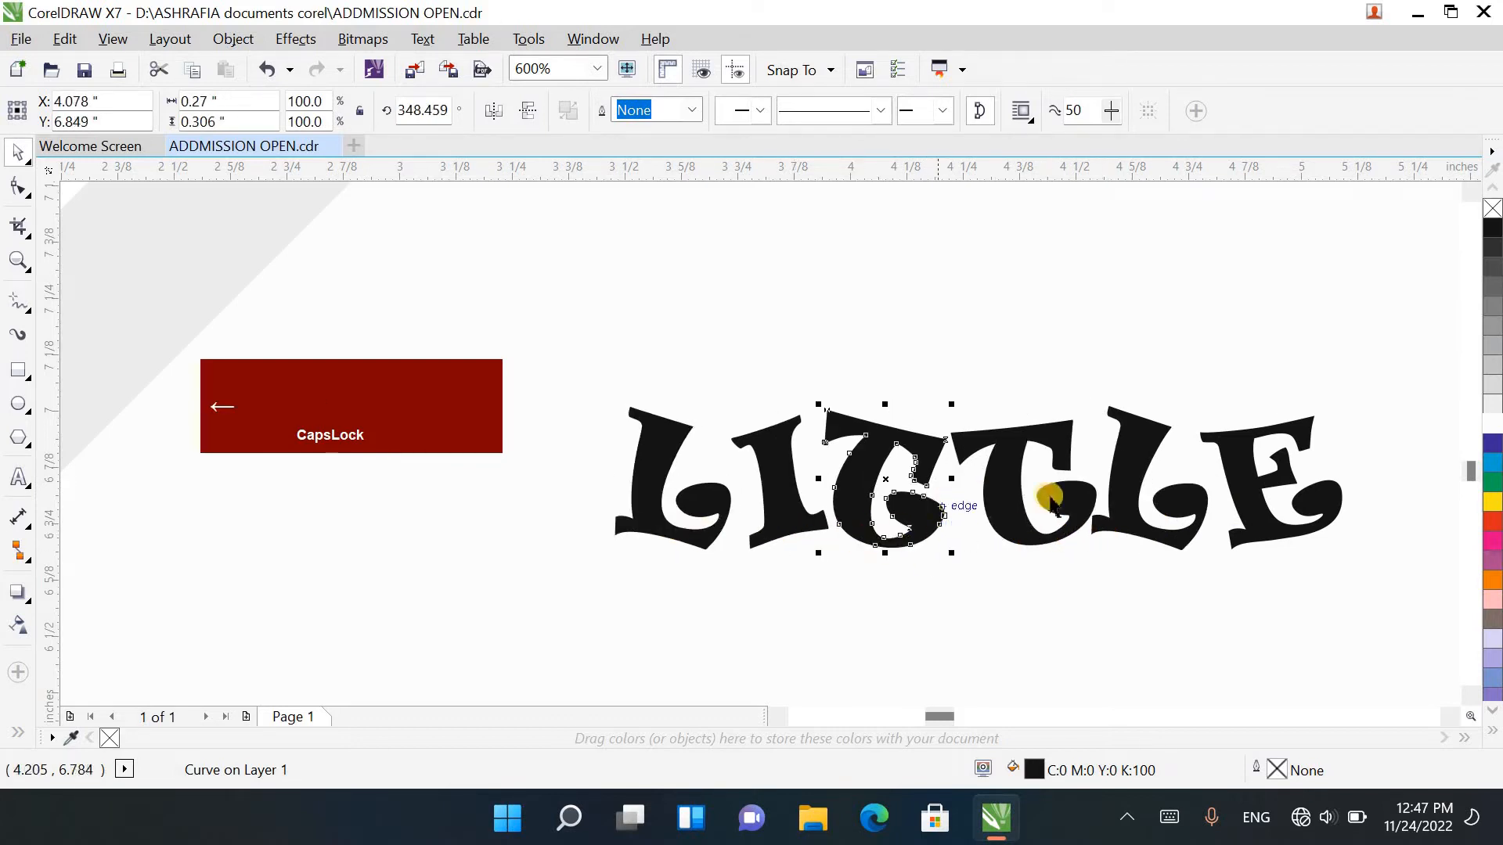
Step: Fill the letters of LITTLE, in reading order, with green, purple, red, blue, orange and green
{"action": "left_click", "coordinate": [1492, 520]}
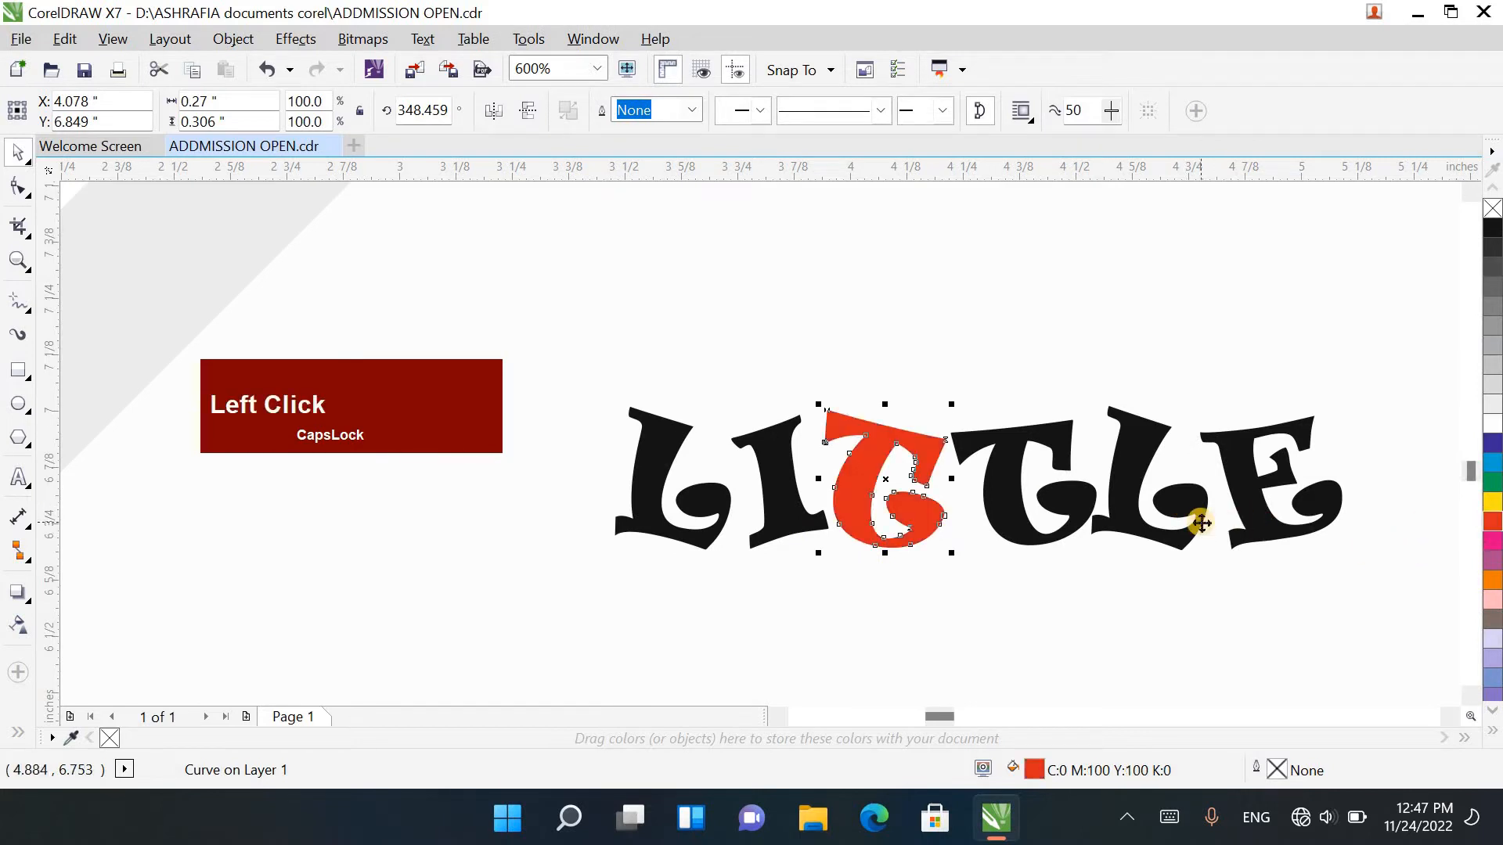
{"action": "left_click", "coordinate": [1201, 523]}
{"action": "left_click", "coordinate": [1492, 580]}
{"action": "key", "text": "Tab"}
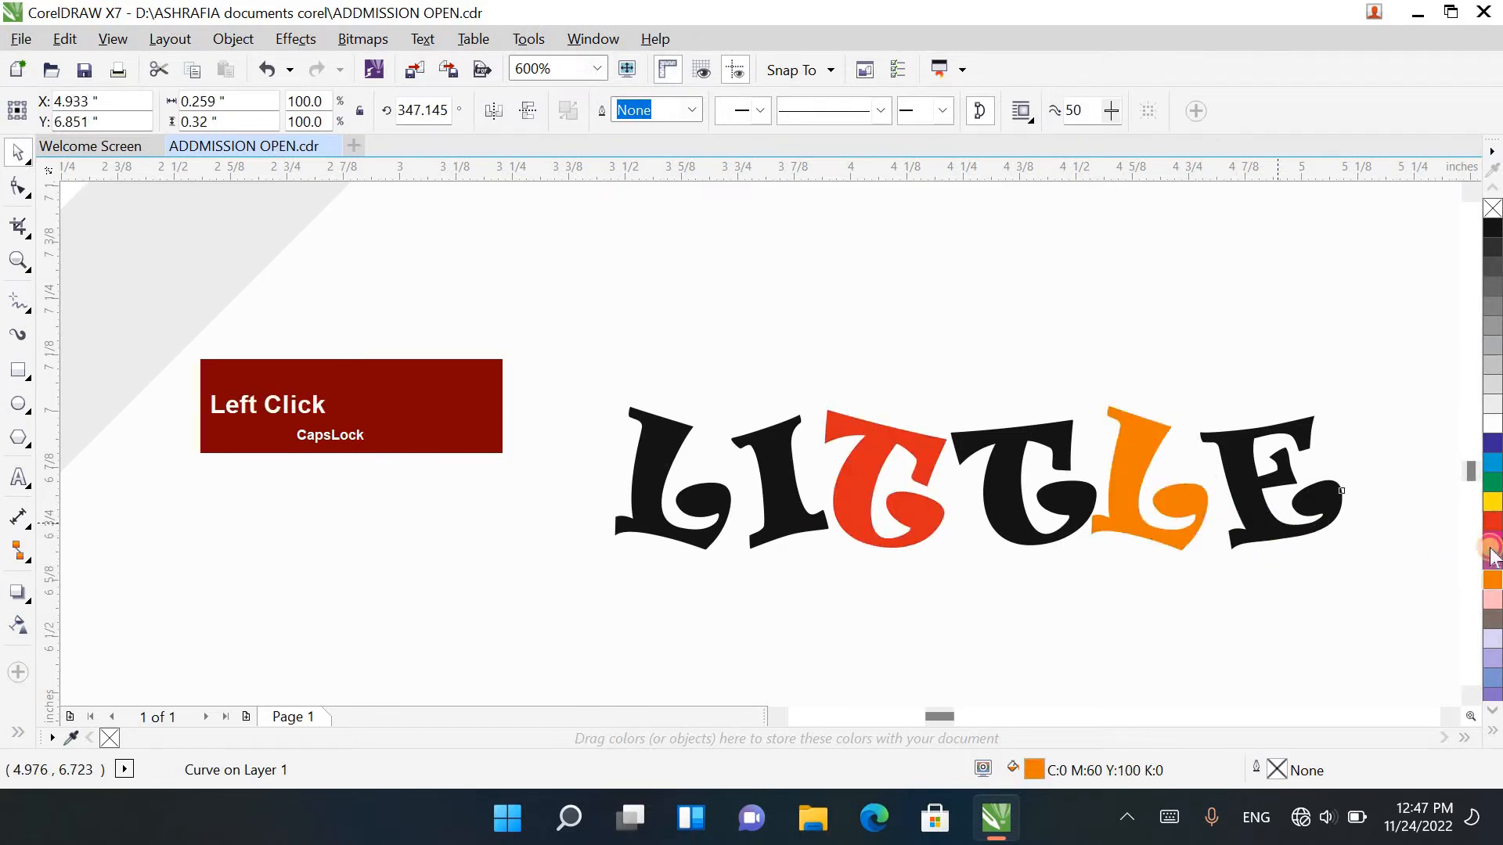
{"action": "left_click", "coordinate": [1492, 483]}
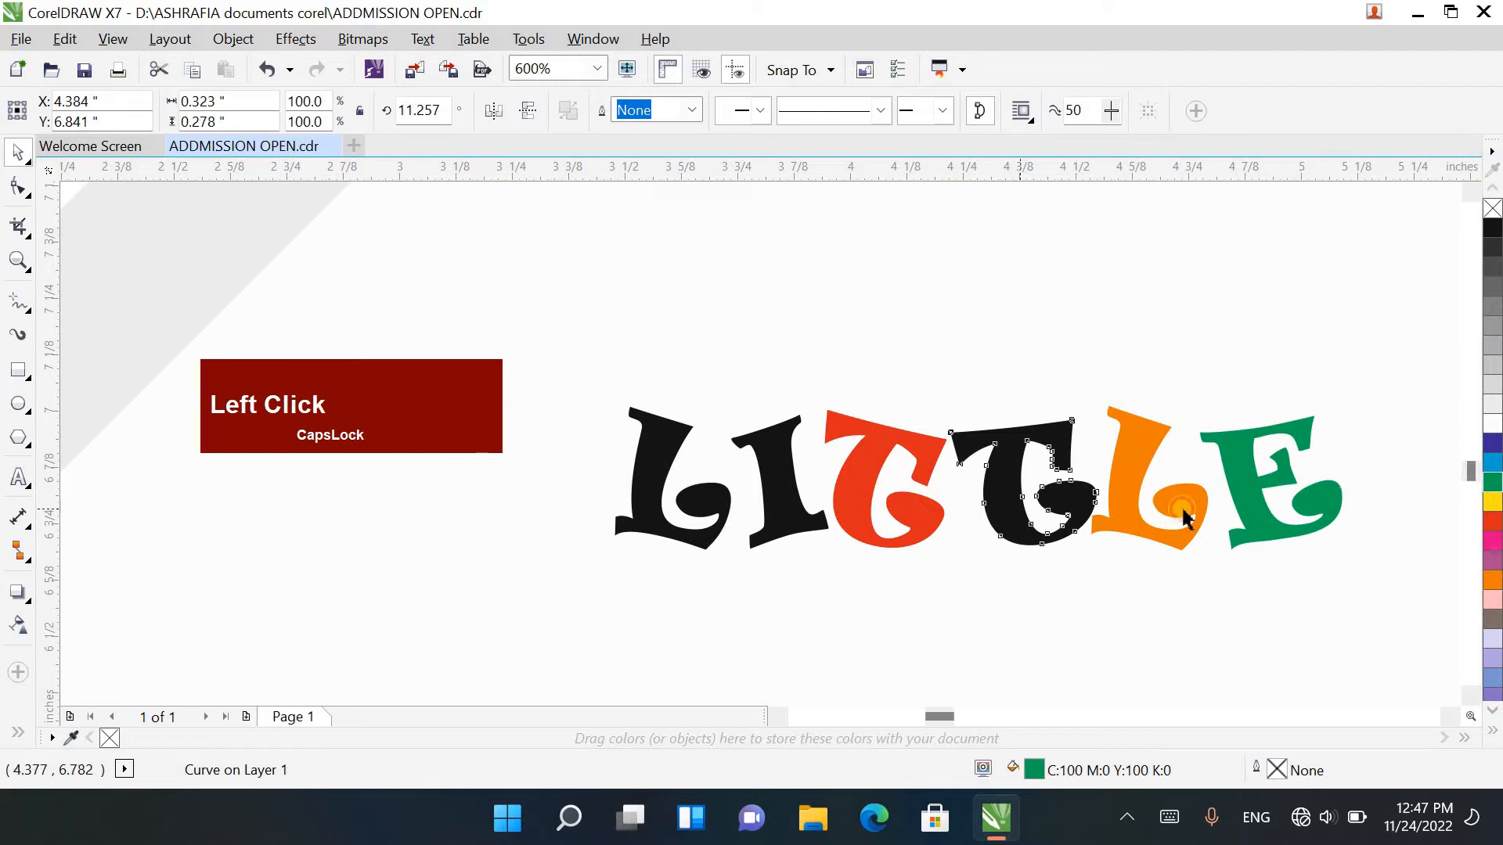
{"action": "key", "text": "Tab"}
{"action": "left_click", "coordinate": [801, 518]}
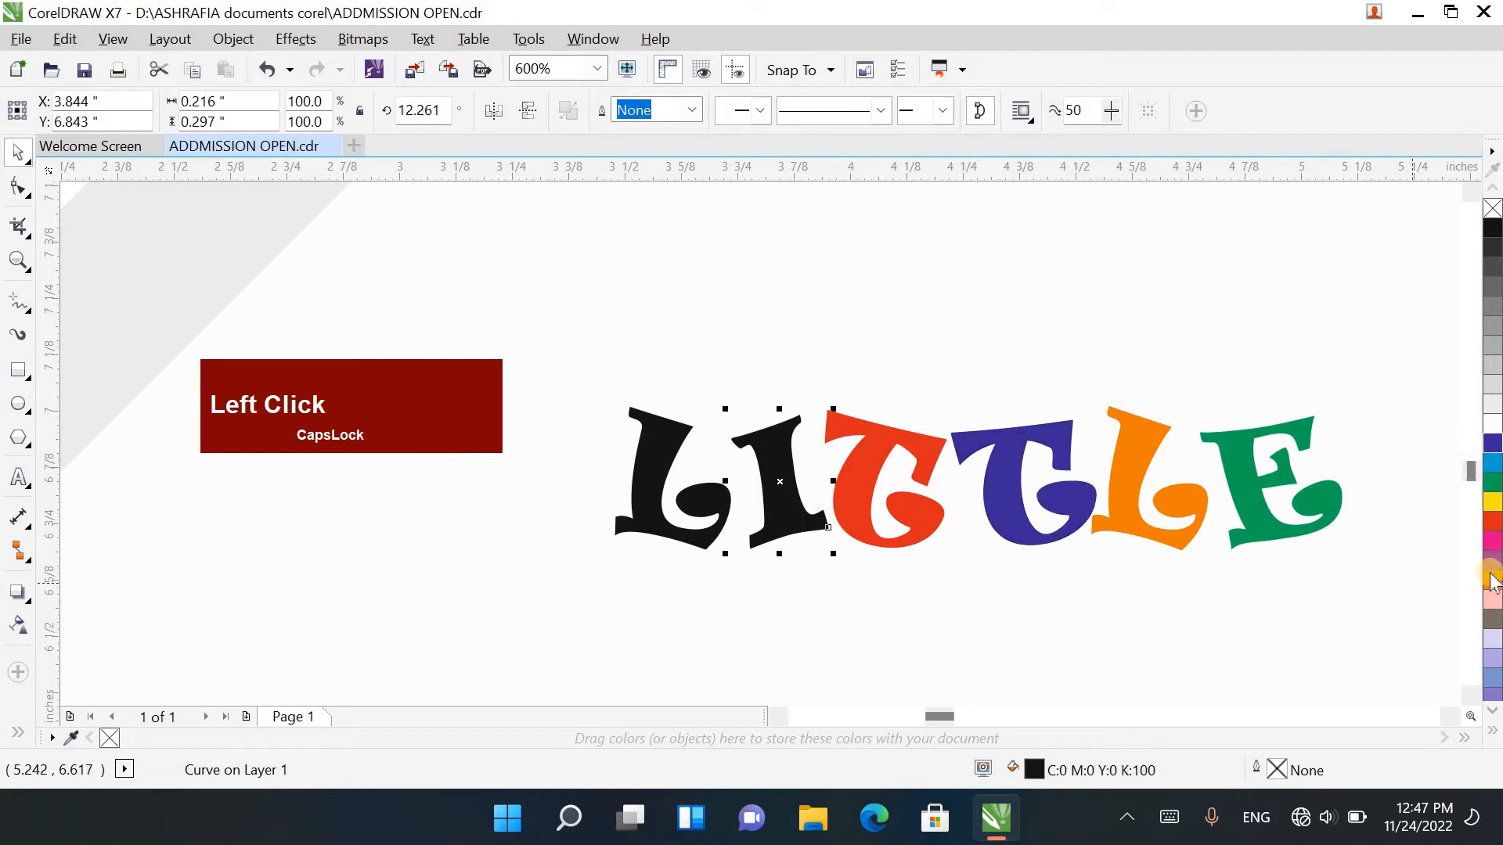
{"action": "left_click", "coordinate": [669, 537]}
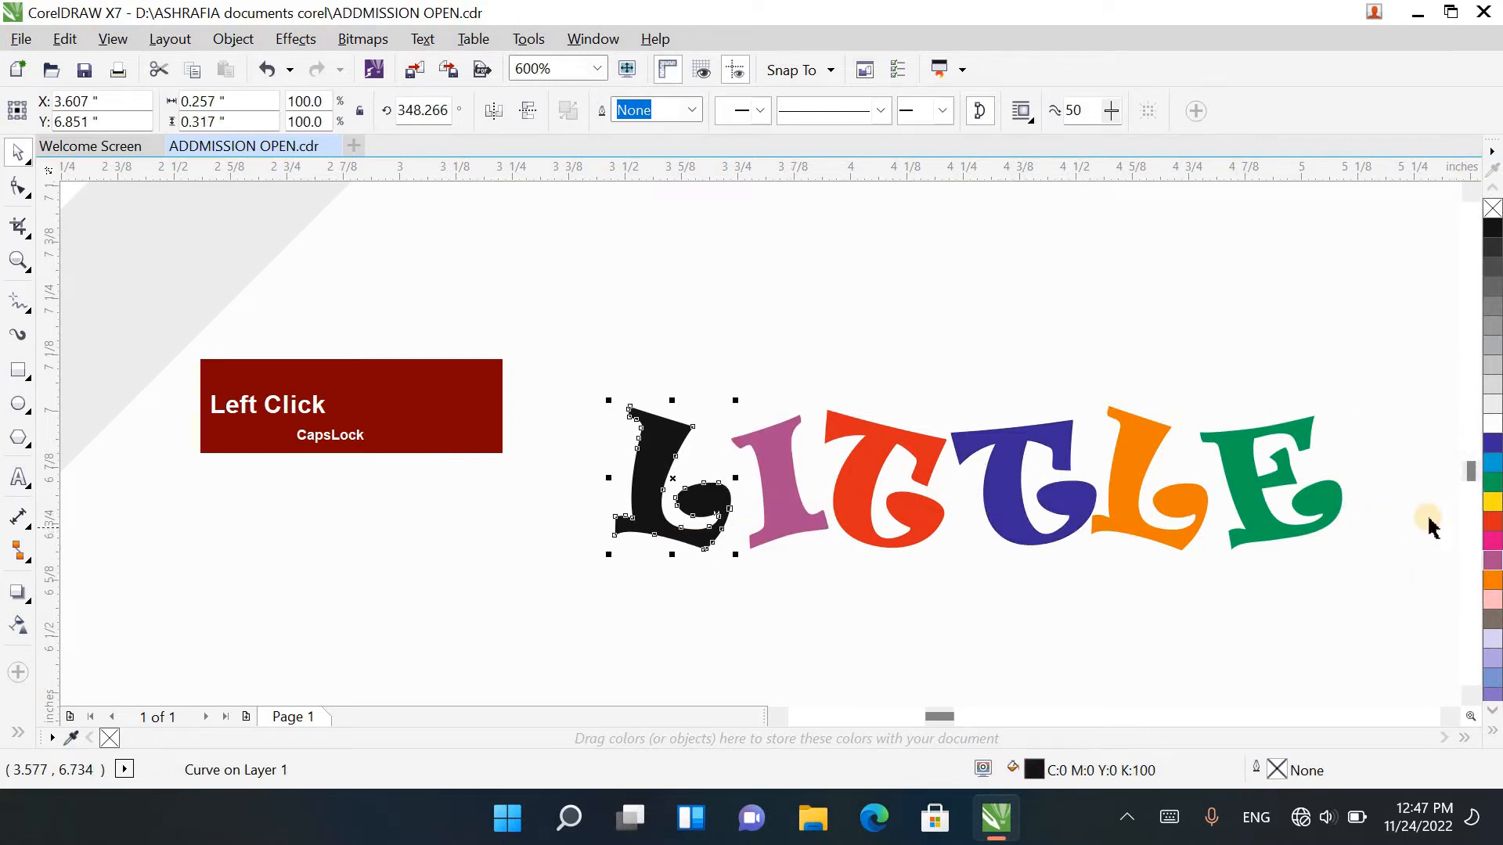
{"action": "left_click", "coordinate": [1492, 484]}
Step: Group the six coloured letters of LITTLE and move the group into the upper part of the rounded box
{"action": "scroll", "coordinate": [1092, 512], "scroll_direction": "down", "scroll_amount": 1}
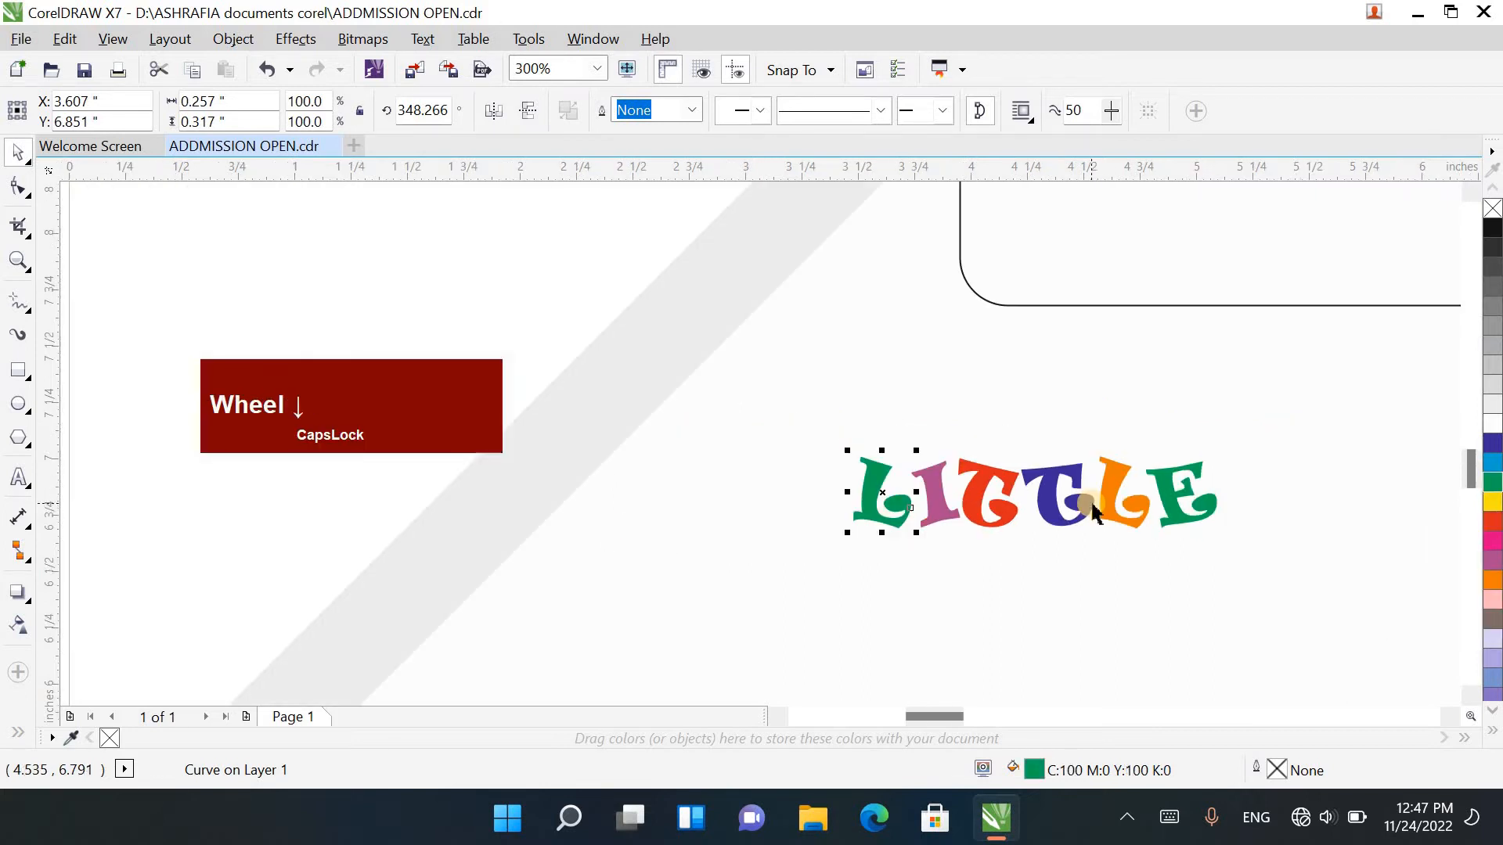
{"action": "scroll", "coordinate": [1093, 512], "scroll_direction": "down", "scroll_amount": 1}
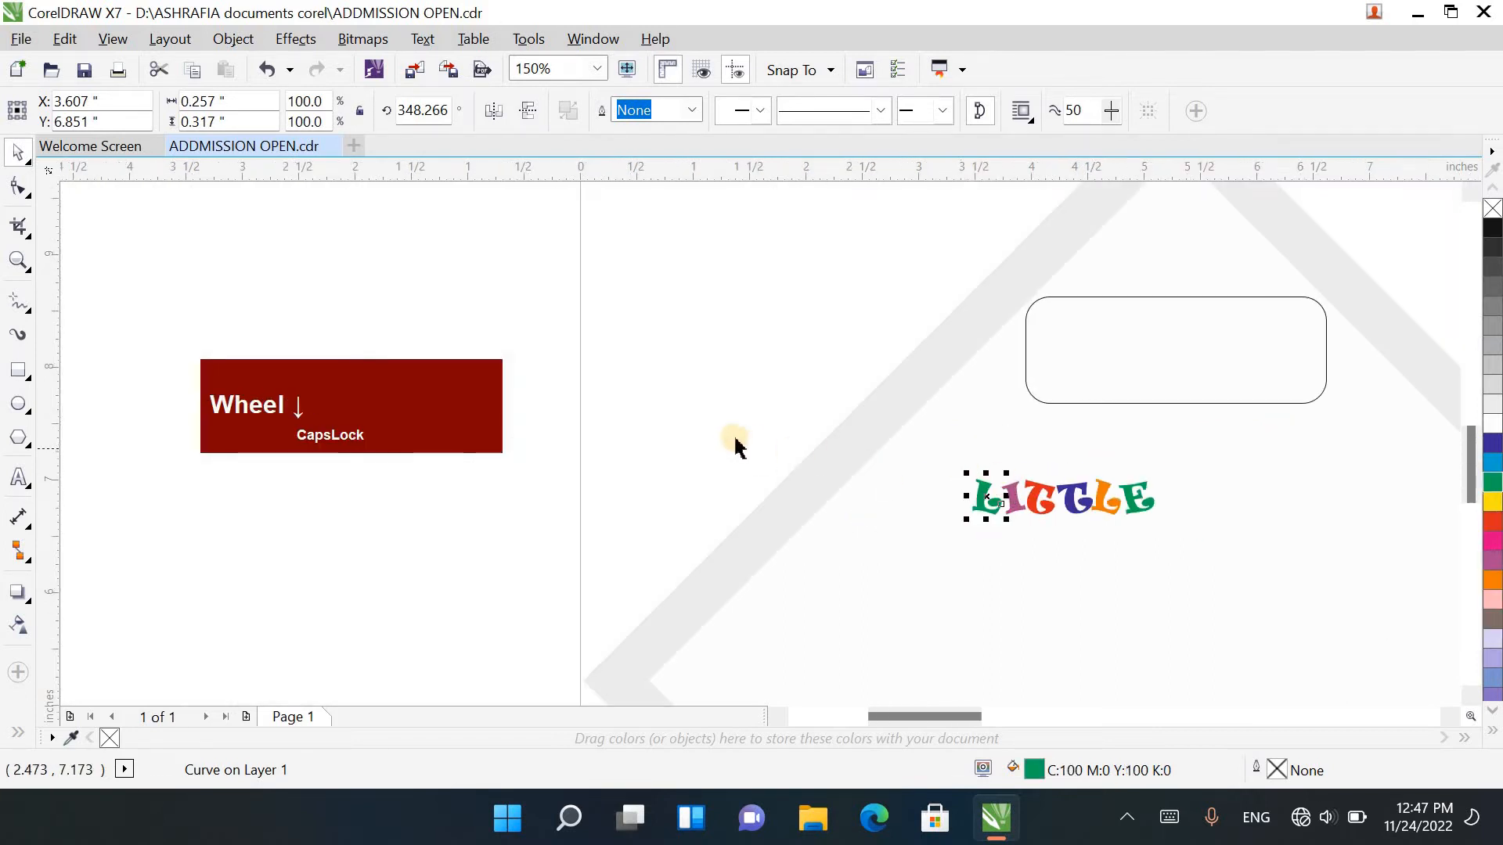
{"action": "left_click_drag", "start_coordinate": [734, 439], "coordinate": [1359, 591]}
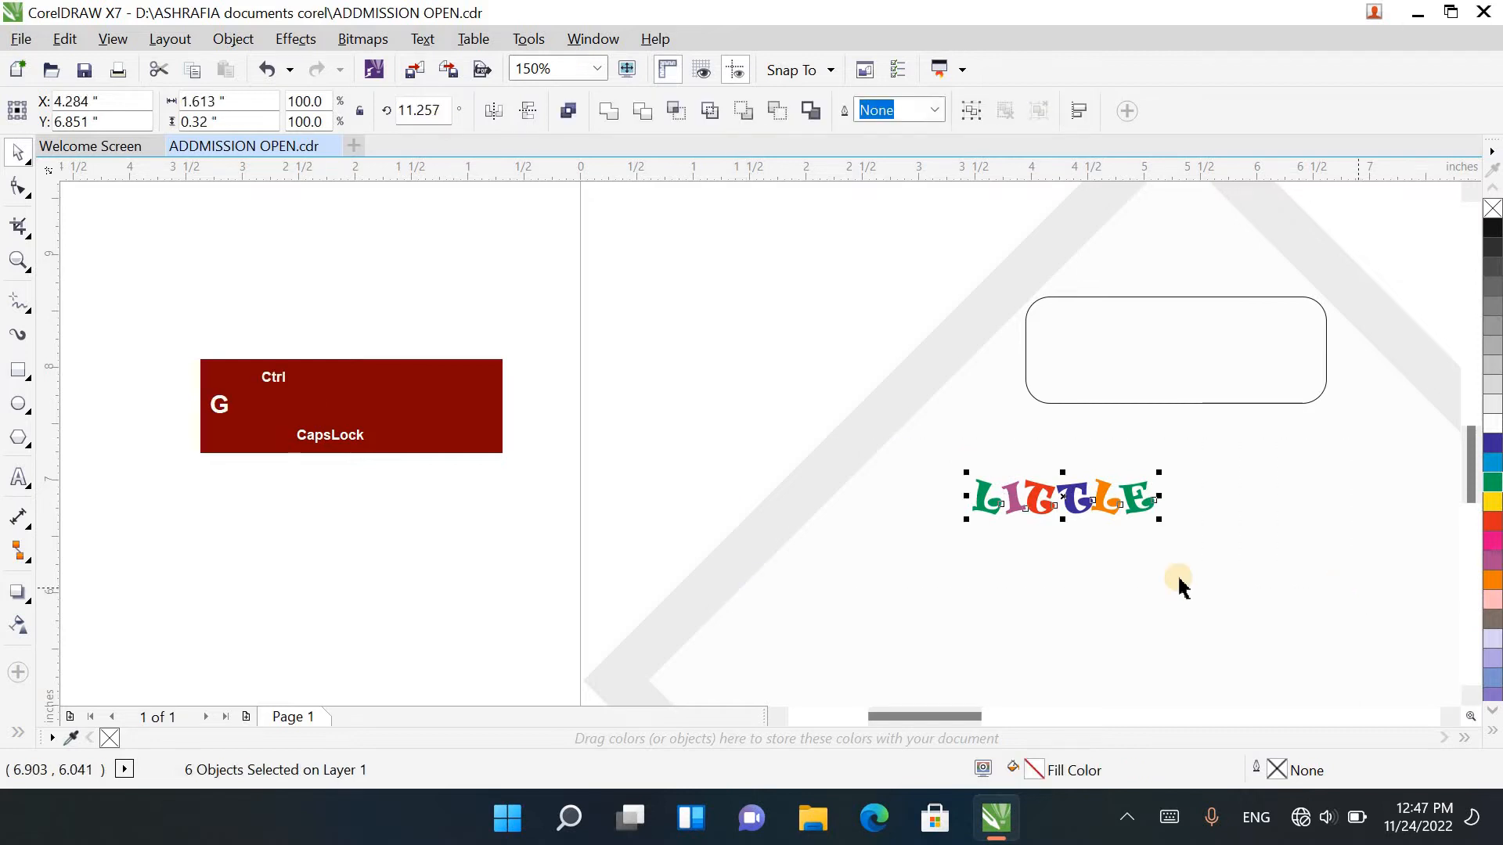
{"action": "key", "text": "ctrl+g"}
{"action": "left_click_drag", "start_coordinate": [1102, 511], "coordinate": [1213, 336]}
Step: Add the artistic text "Millennium" in the empty area beside the page
{"action": "left_click", "coordinate": [380, 586]}
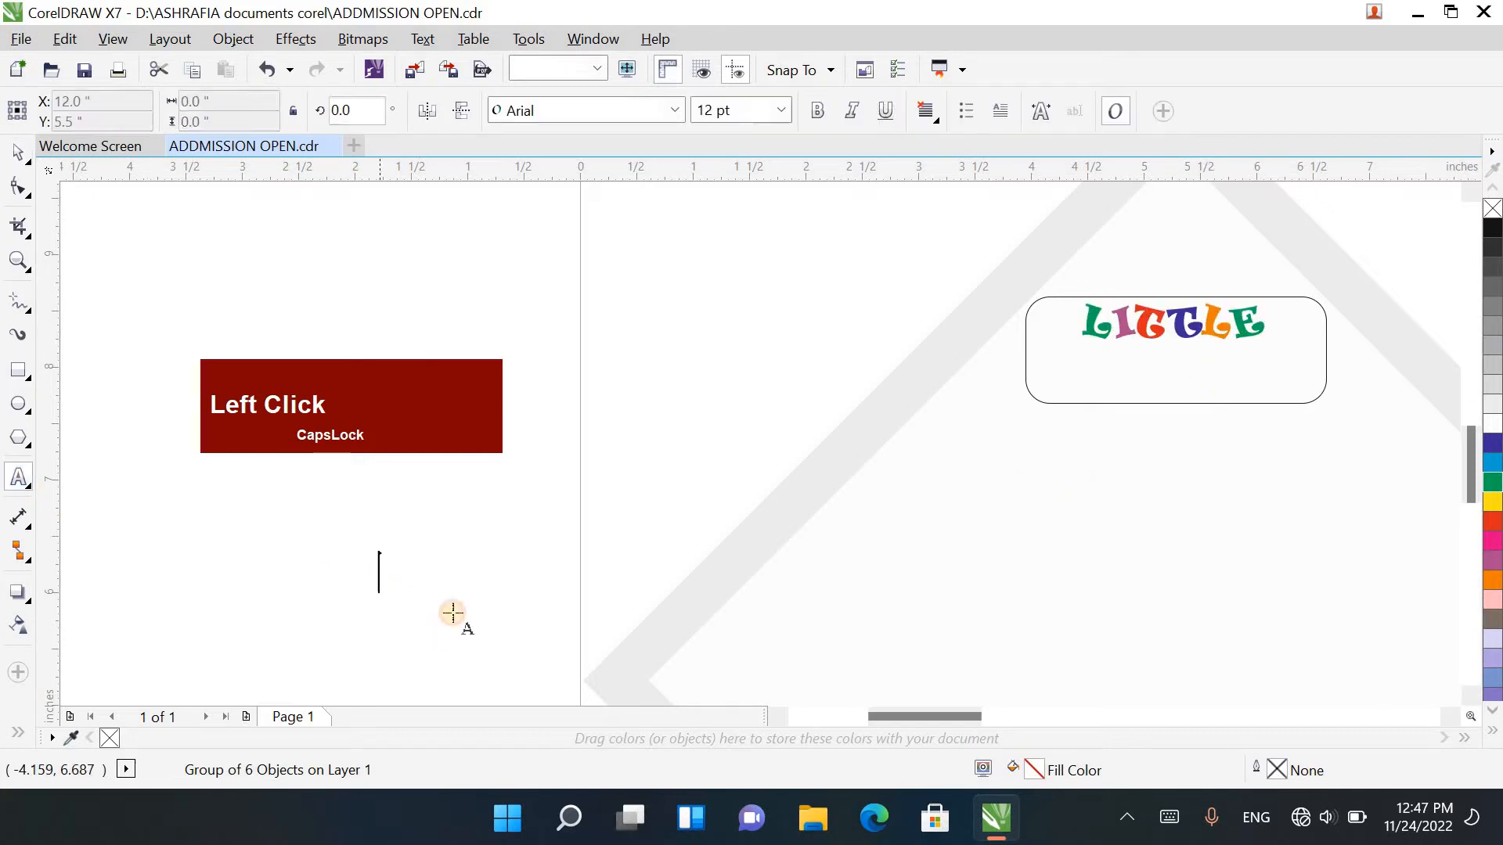
{"action": "type", "text": "ml"}
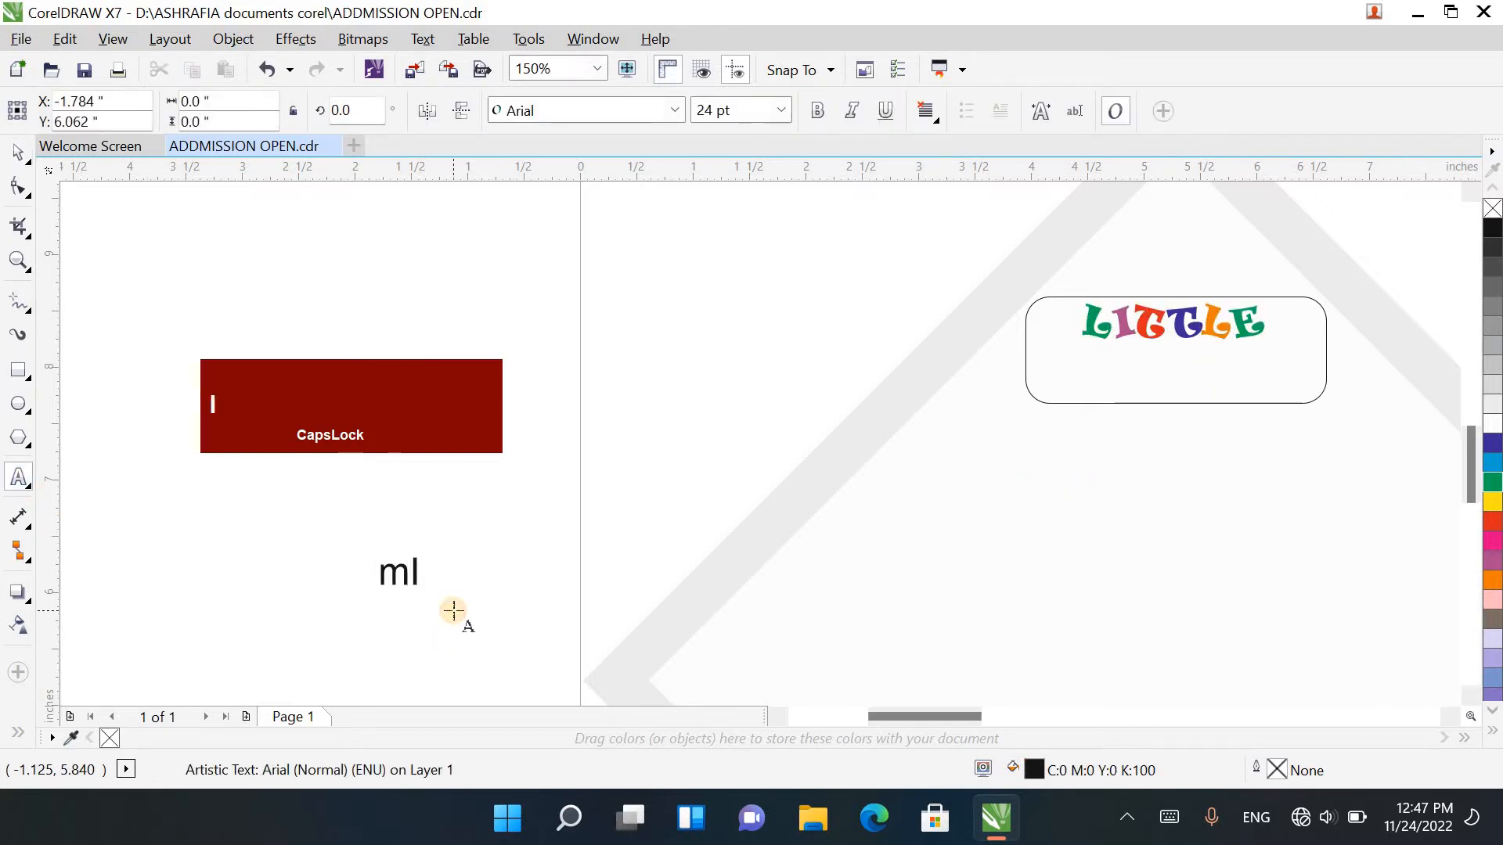
{"action": "key", "text": "BackSpace"}
{"action": "key", "text": "BackSpace"}
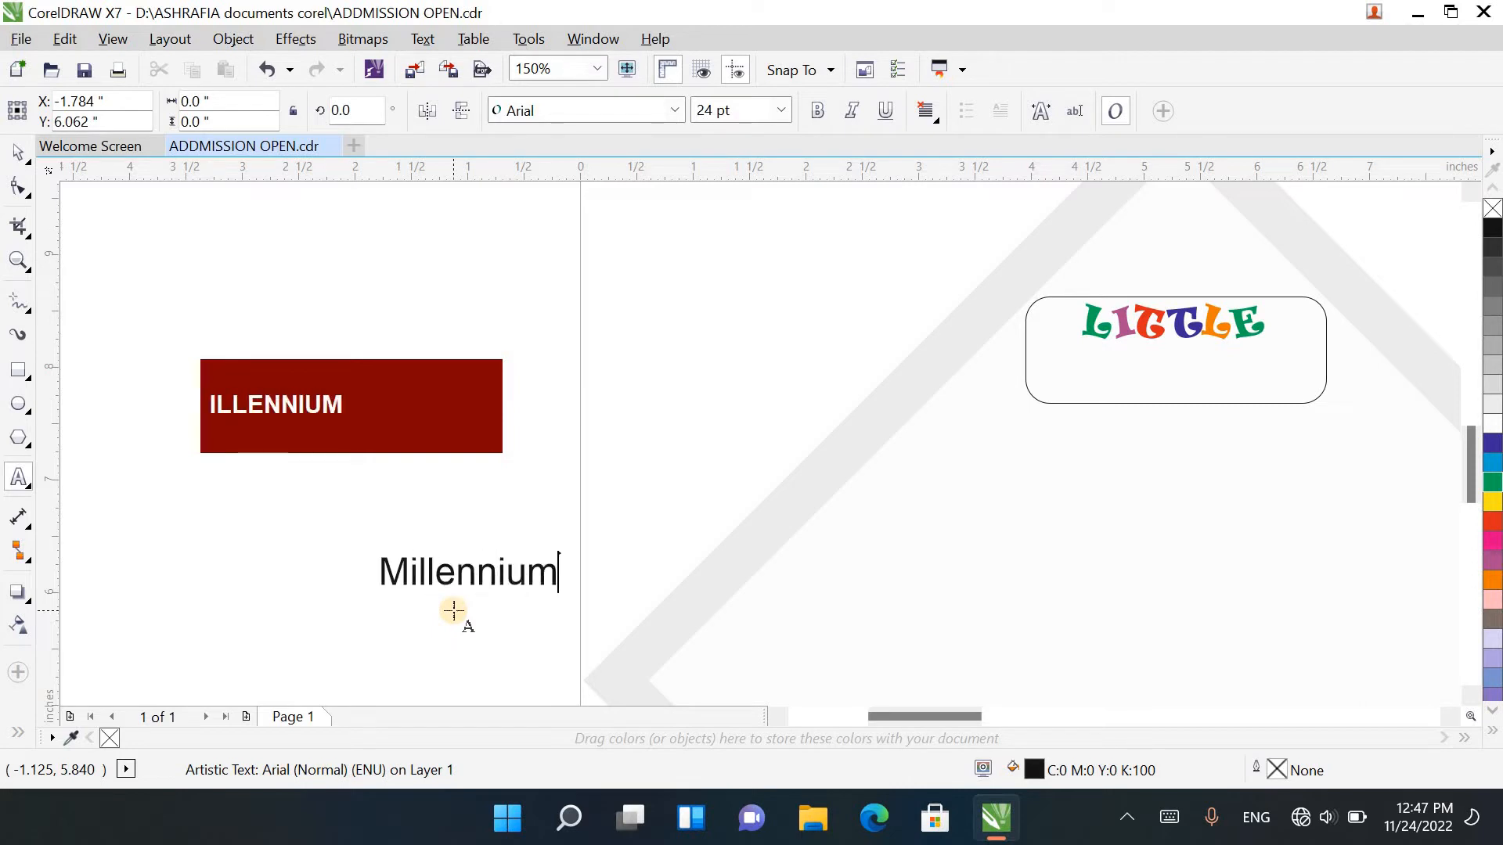
{"action": "left_click", "coordinate": [17, 151]}
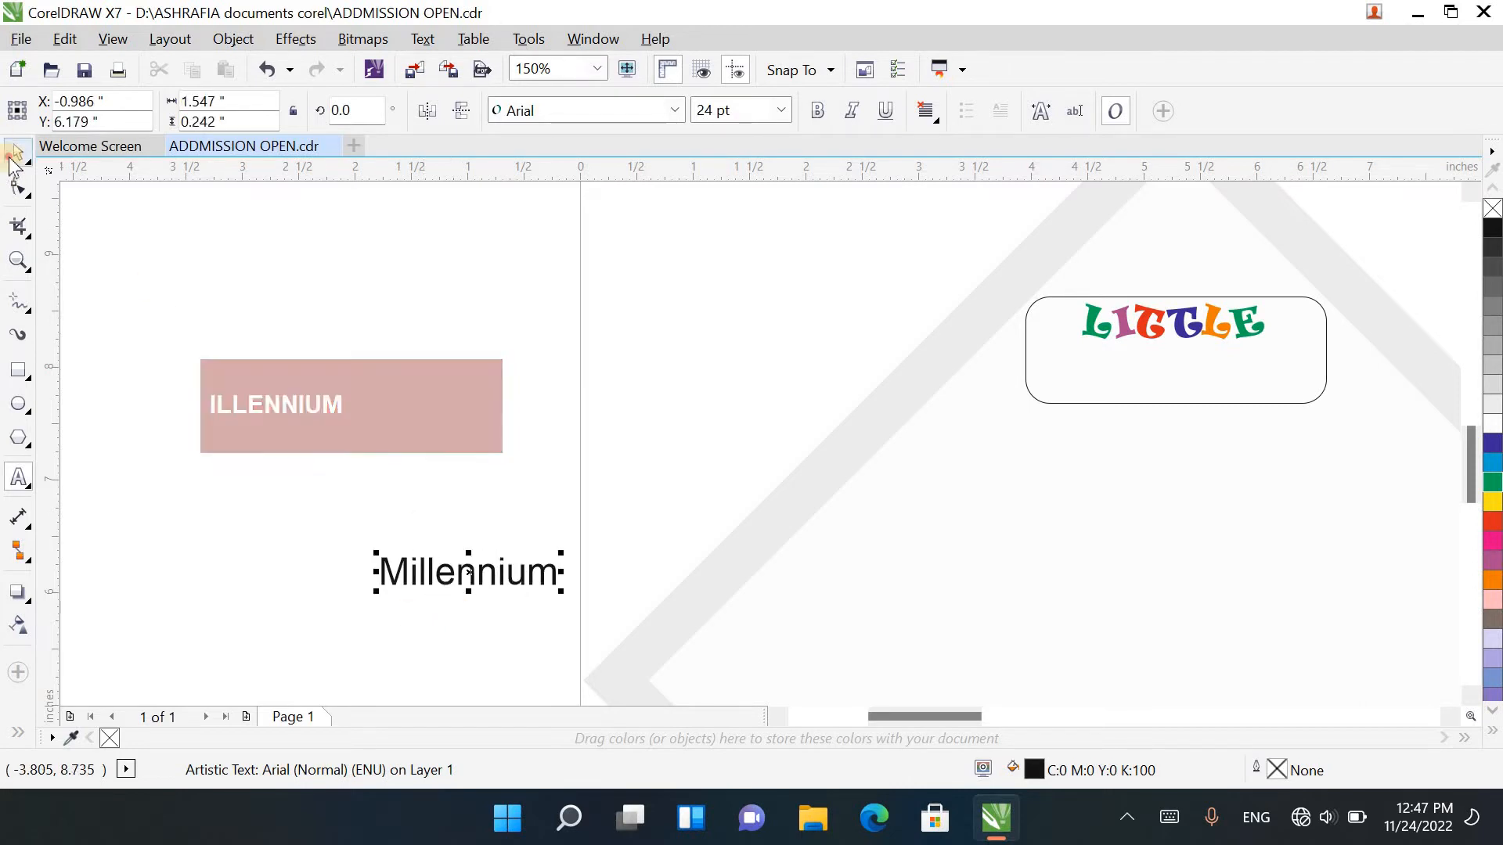
Step: Place Millennium directly beneath LITTLE in the rounded box at about 20 pt and fill it with cyan
{"action": "left_click_drag", "start_coordinate": [545, 576], "coordinate": [1243, 347]}
{"action": "scroll", "coordinate": [1261, 387], "scroll_direction": "up", "scroll_amount": 2}
{"action": "key", "text": "shift"}
{"action": "left_click_drag", "start_coordinate": [1152, 335], "coordinate": [1142, 332]}
{"action": "left_click", "coordinate": [1492, 464]}
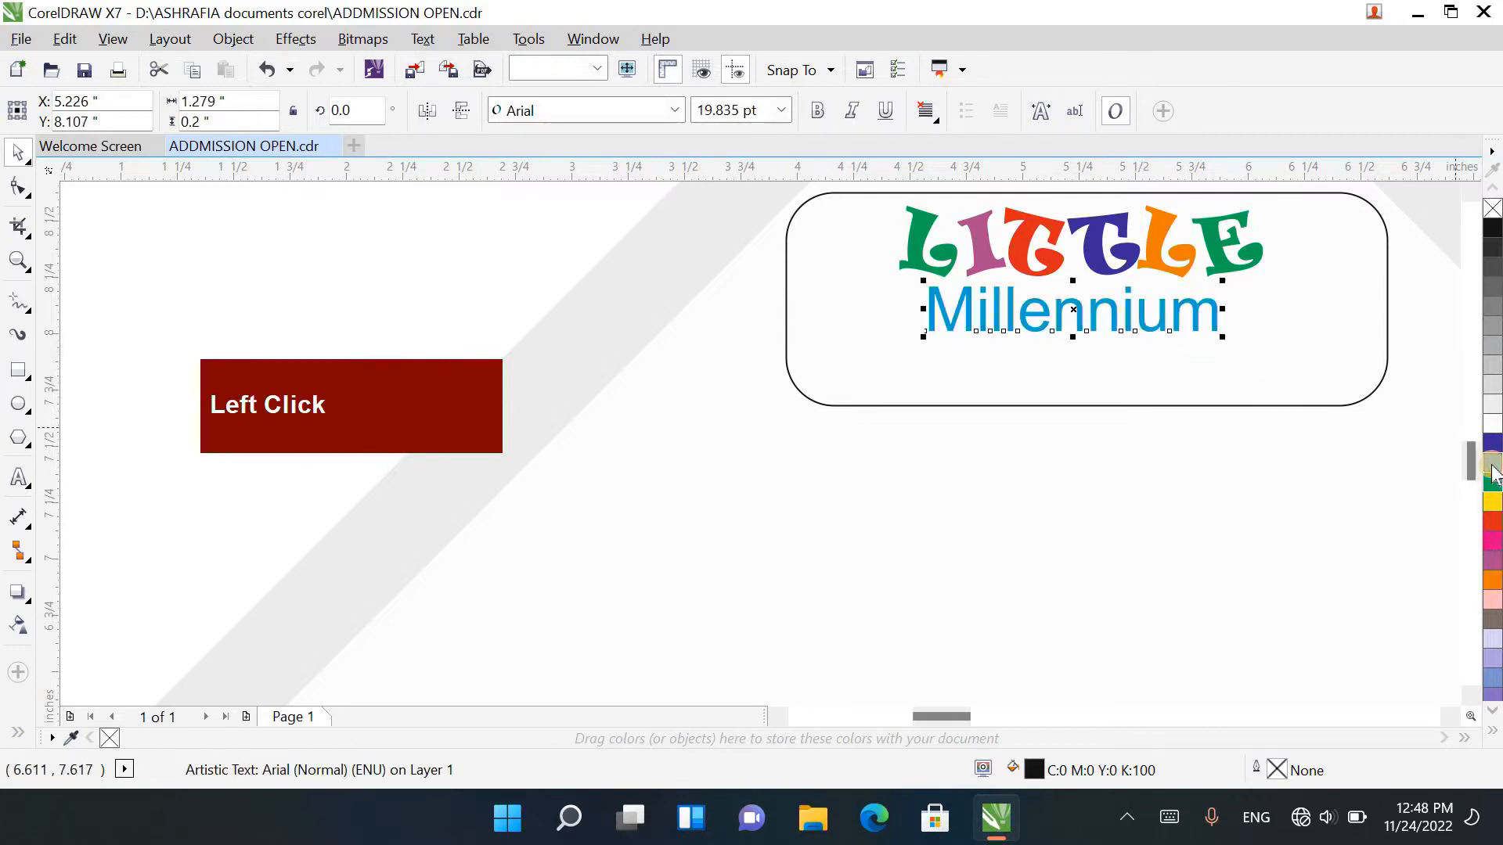
Step: Duplicate the Millennium text straight down to form a third line in the rounded box
{"action": "scroll", "coordinate": [1465, 467], "scroll_direction": "down", "scroll_amount": 2}
{"action": "left_click_drag", "start_coordinate": [1470, 470], "coordinate": [973, 426]}
{"action": "scroll", "coordinate": [838, 399], "scroll_direction": "down", "scroll_amount": 2}
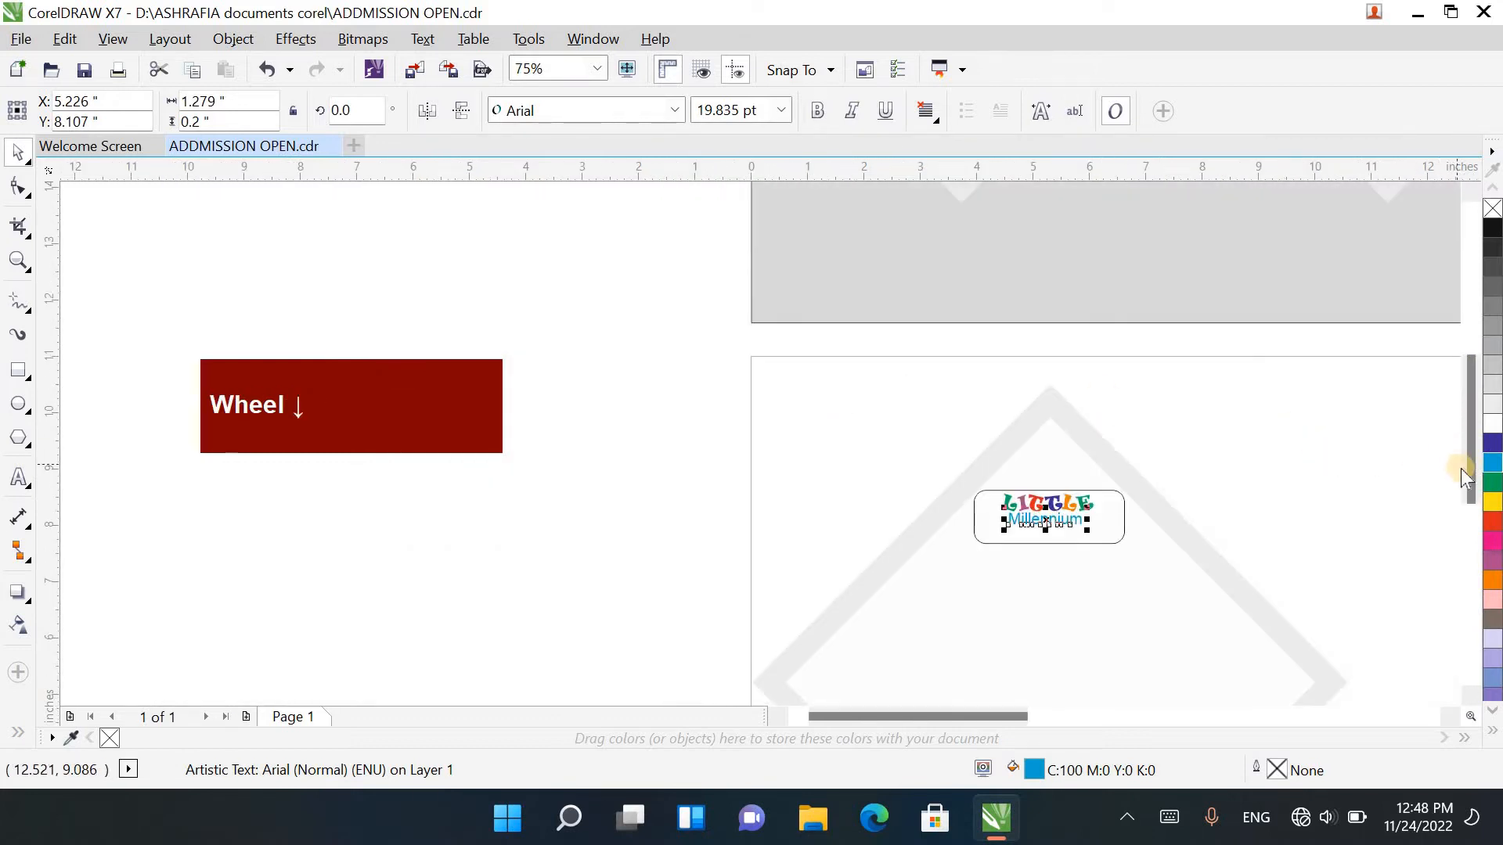
{"action": "left_click_drag", "start_coordinate": [1465, 473], "coordinate": [1465, 508]}
{"action": "scroll", "coordinate": [1043, 436], "scroll_direction": "up", "scroll_amount": 1}
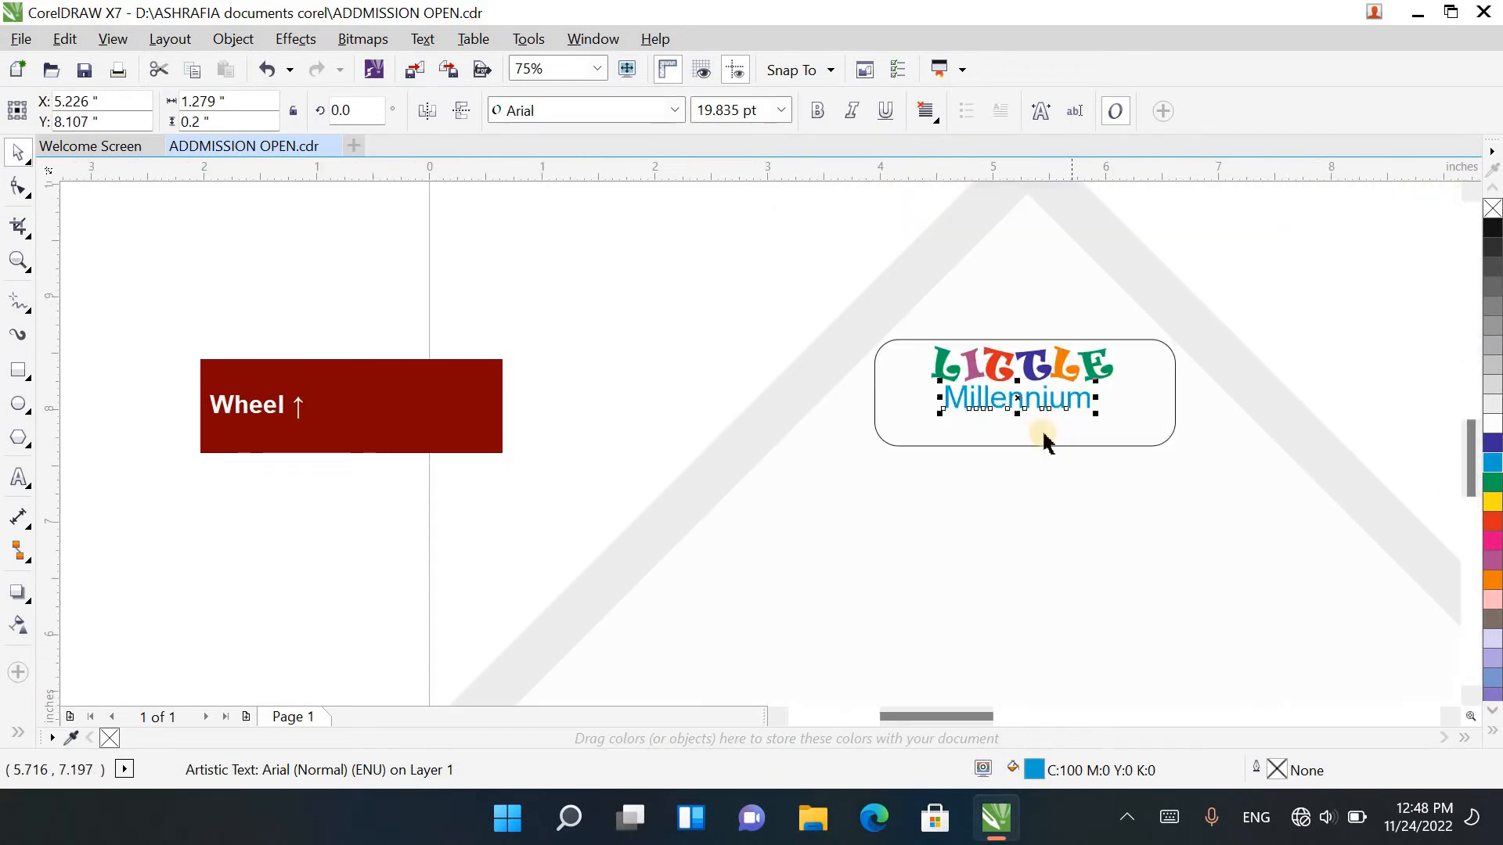
{"action": "scroll", "coordinate": [1017, 401], "scroll_direction": "up", "scroll_amount": 1}
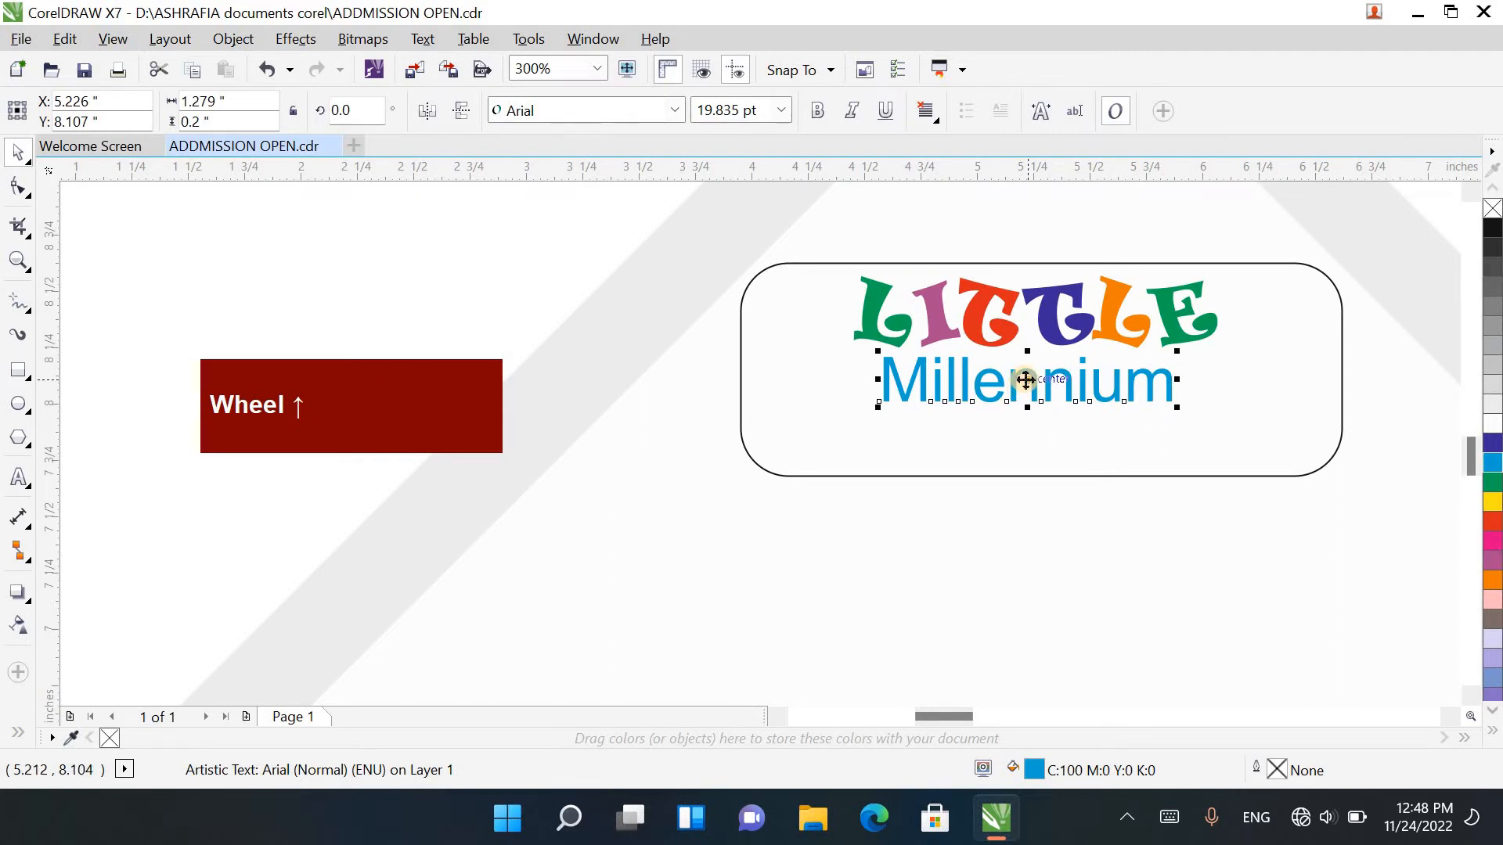
{"action": "left_click_drag", "start_coordinate": [1024, 405], "coordinate": [1031, 431]}
{"action": "right_click", "coordinate": [1030, 430]}
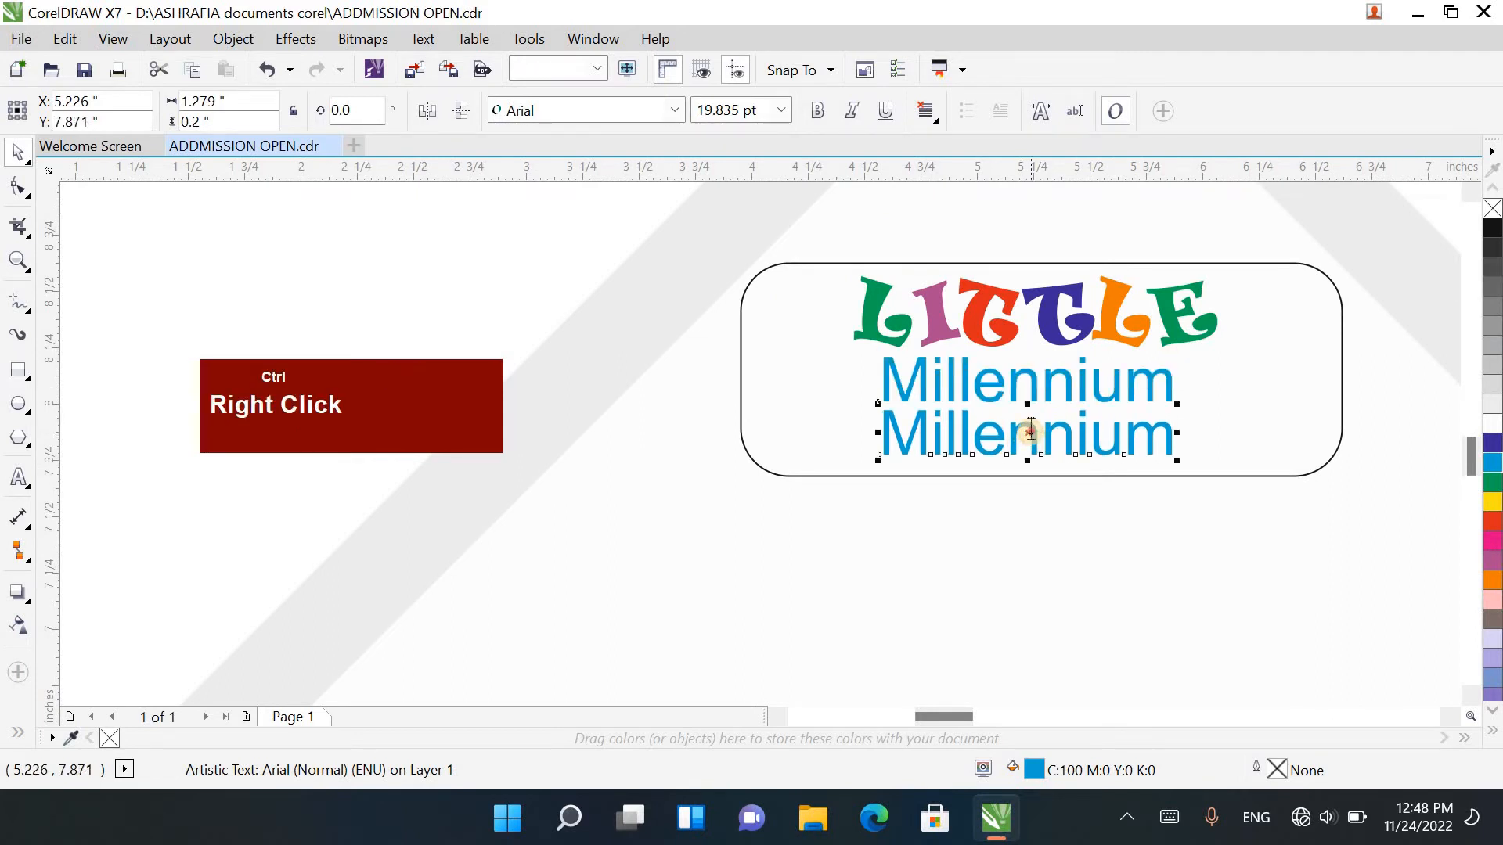
Step: Replace the wording of the lower Millennium copy with "The First Right Step"
{"action": "double_click", "coordinate": [1030, 431]}
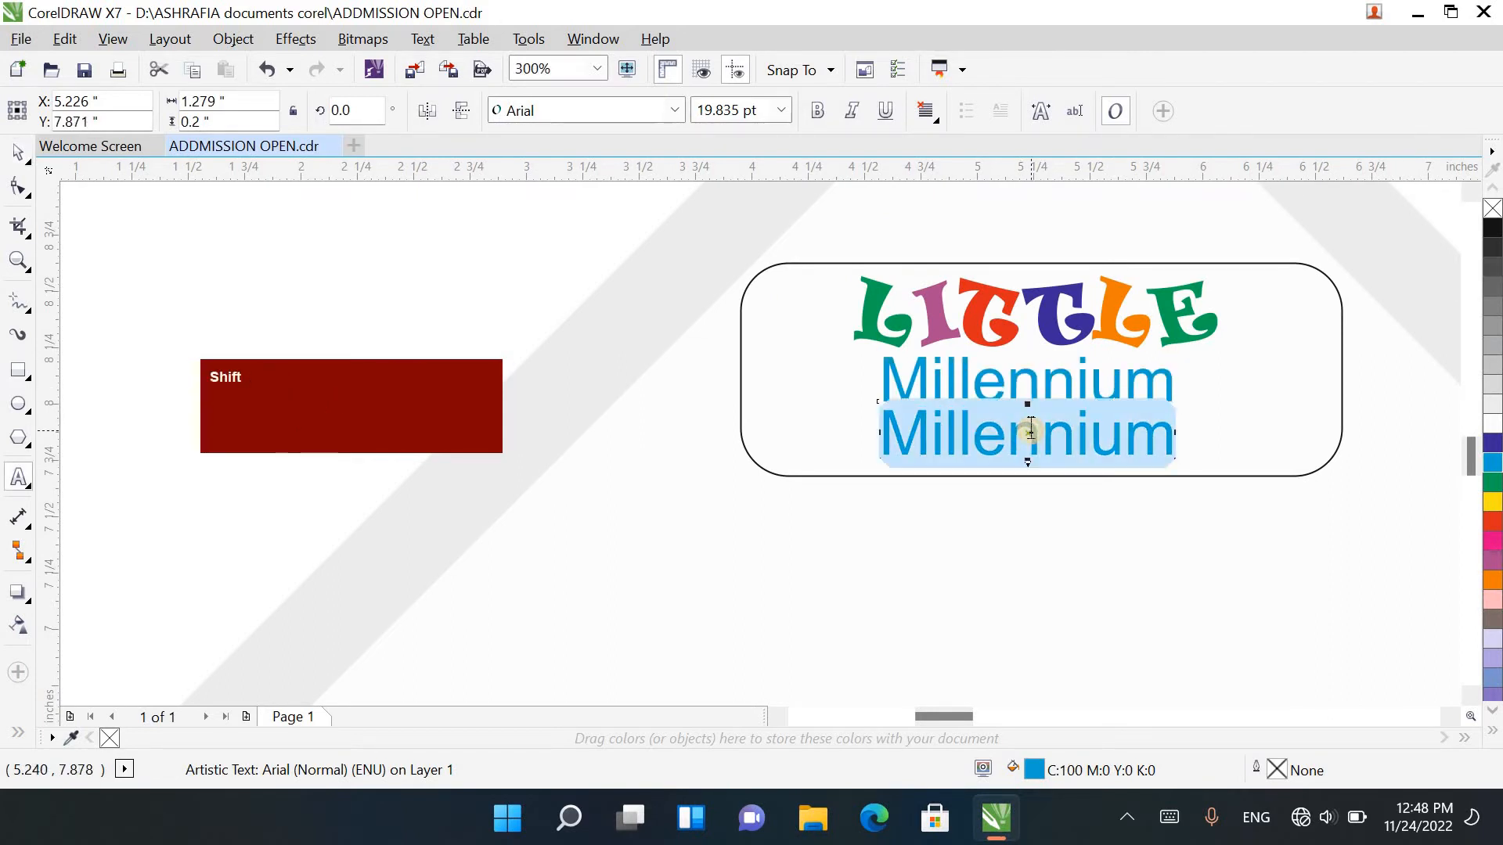
{"action": "type", "text": "The"}
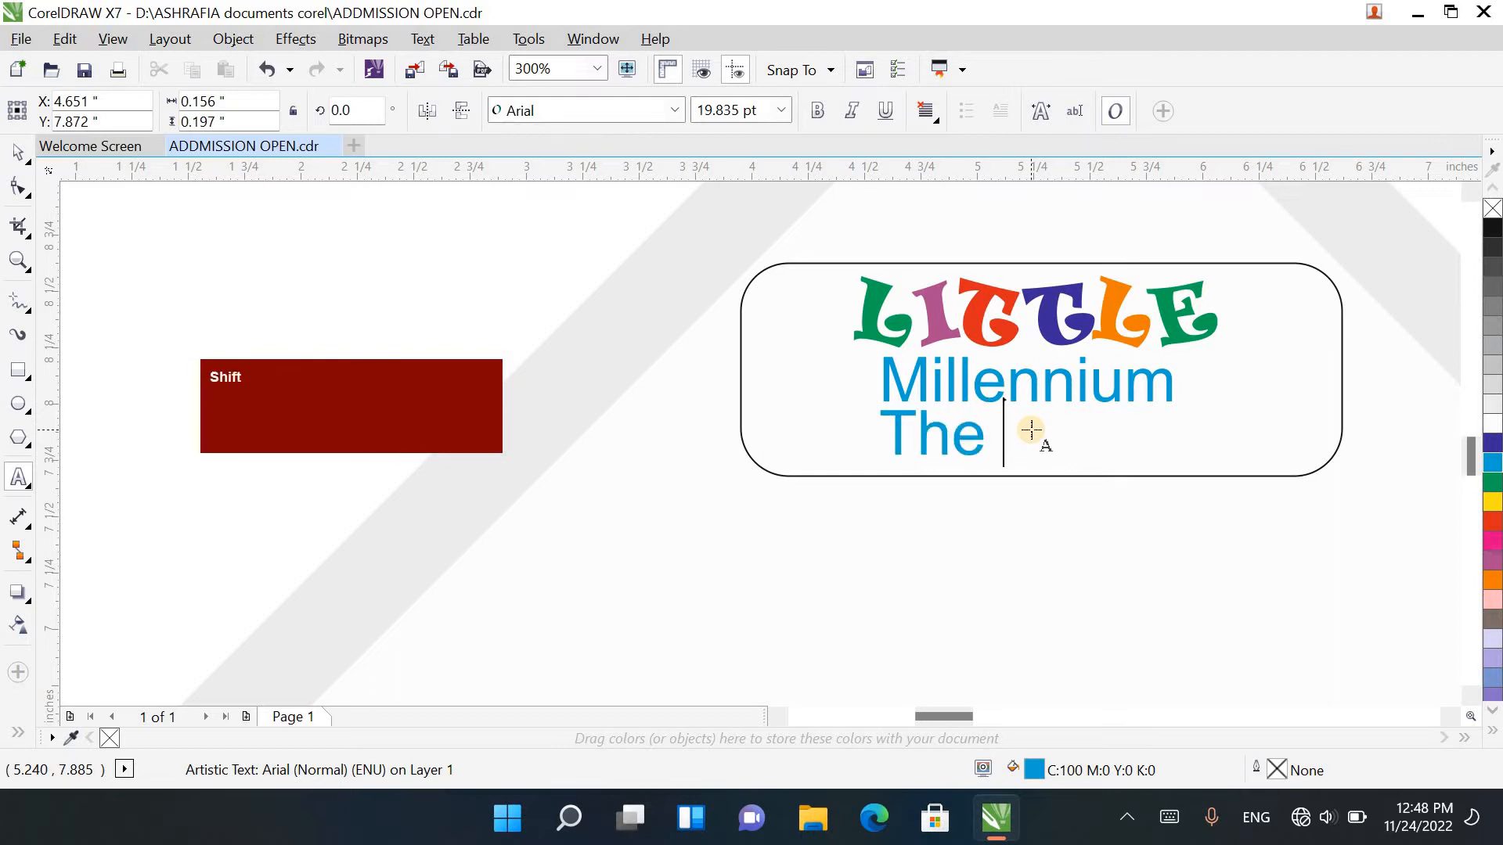
{"action": "type", "text": " First "}
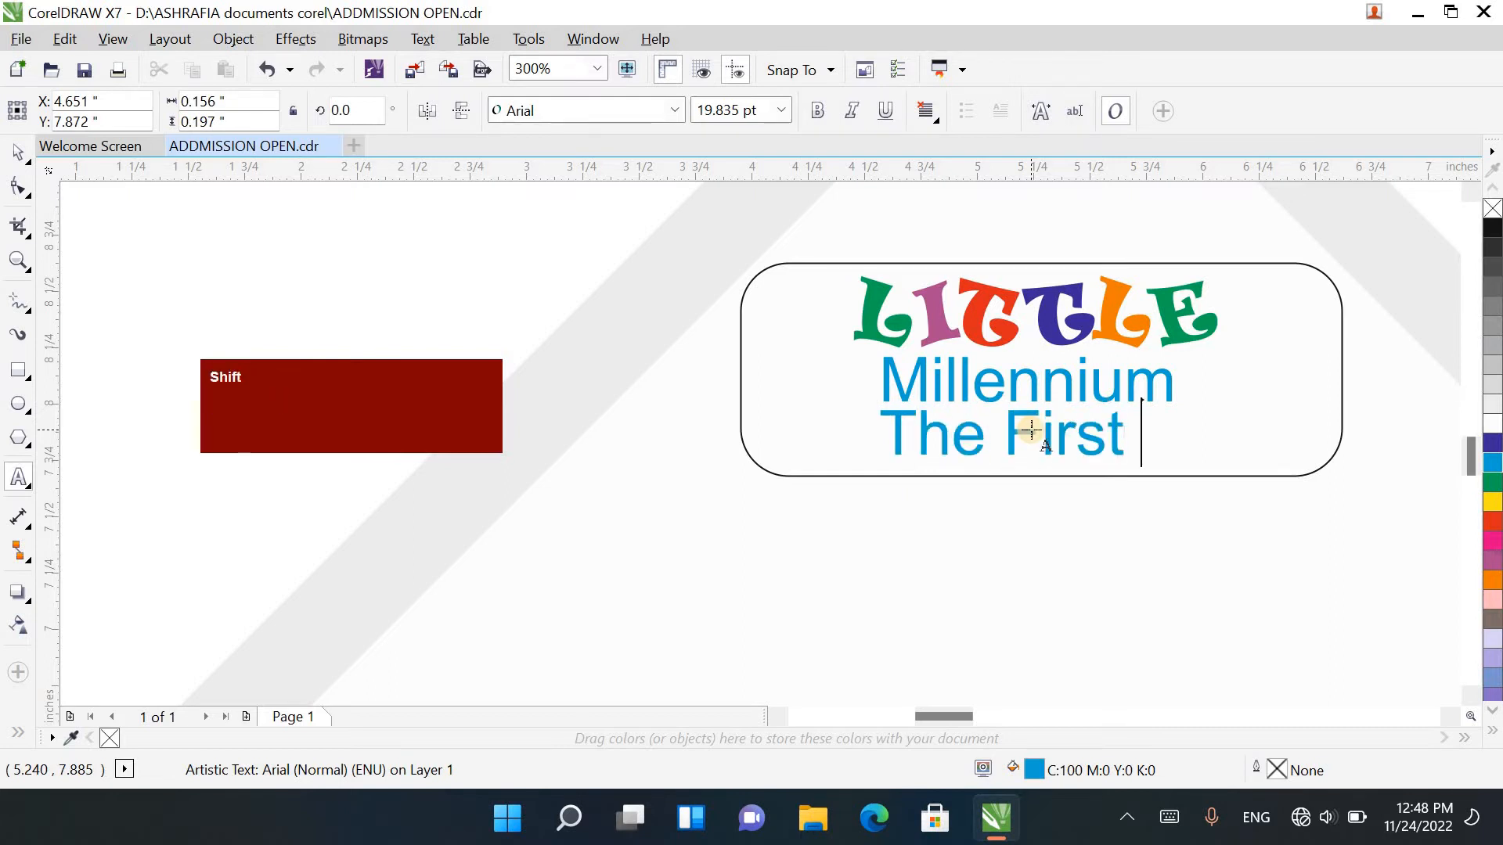
{"action": "type", "text": "Right Step"}
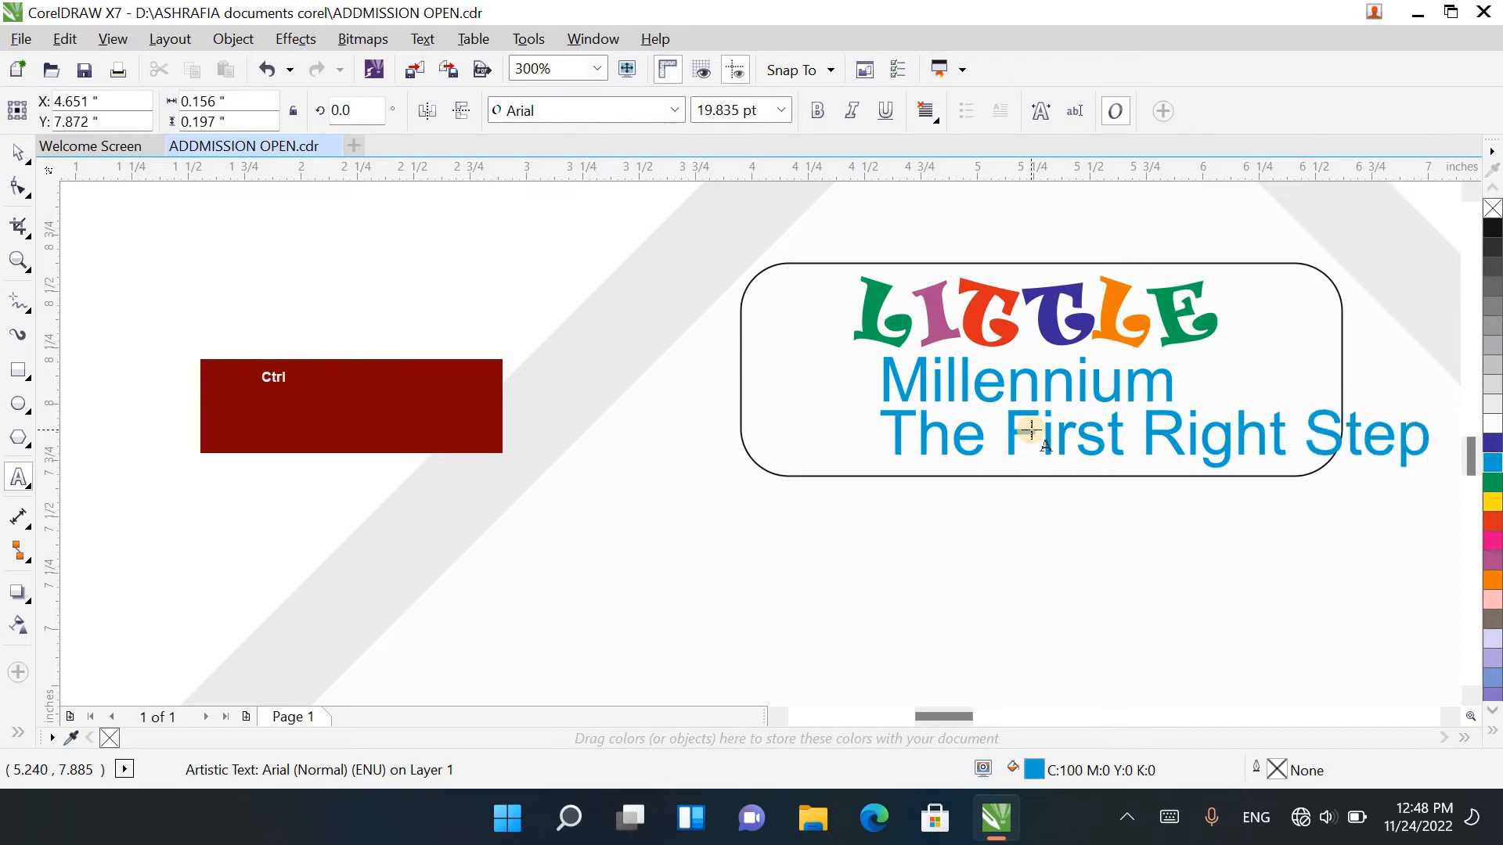
Step: Try Futura Md BT on the whole line The First Right Step, and settle on the Ebrima font
{"action": "key", "text": "ctrl+a"}
{"action": "left_click", "coordinate": [665, 116]}
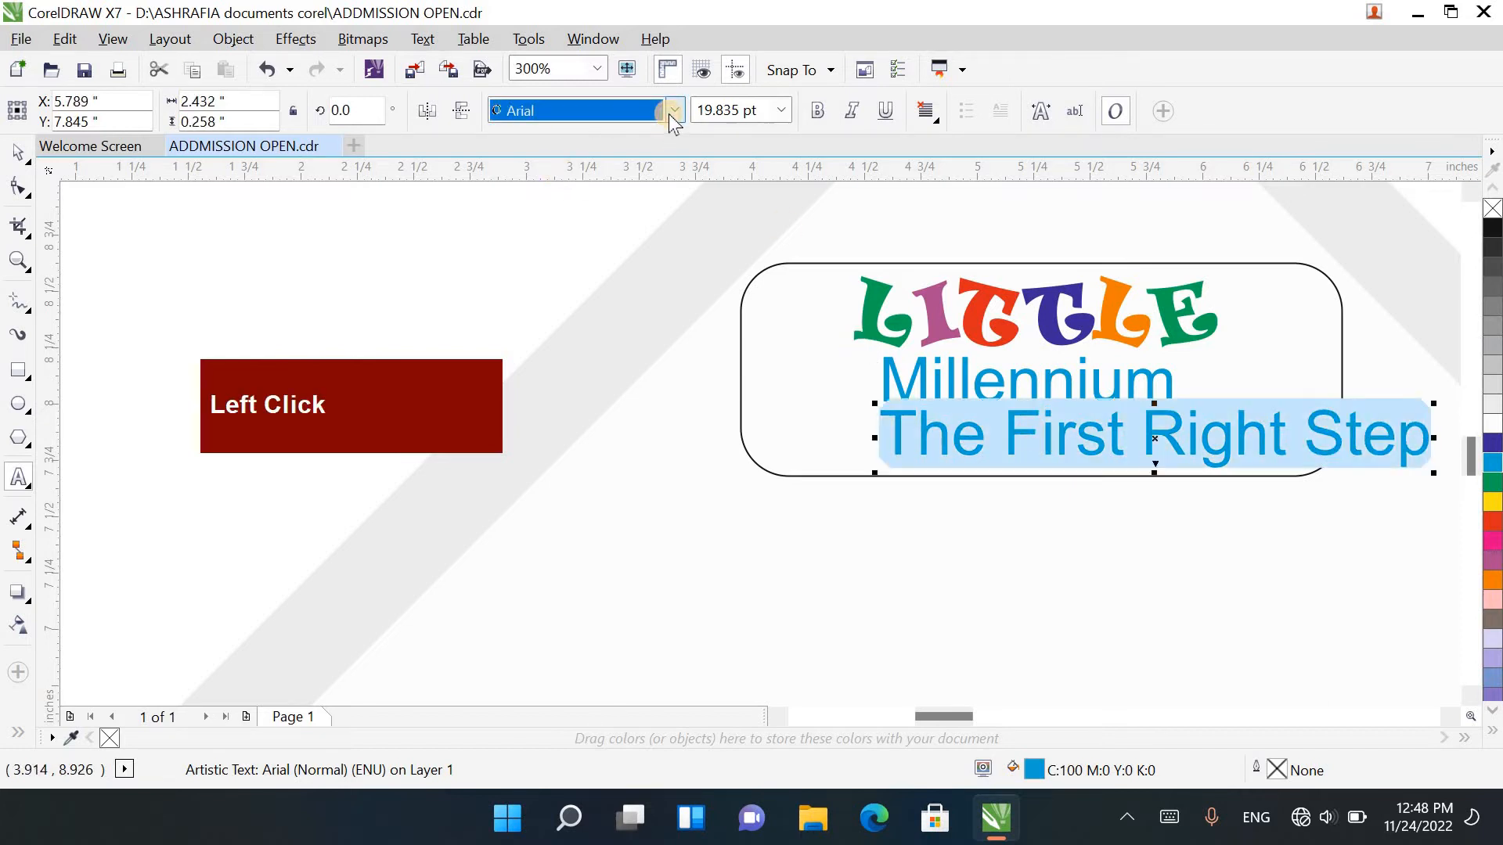
{"action": "left_click", "coordinate": [671, 113]}
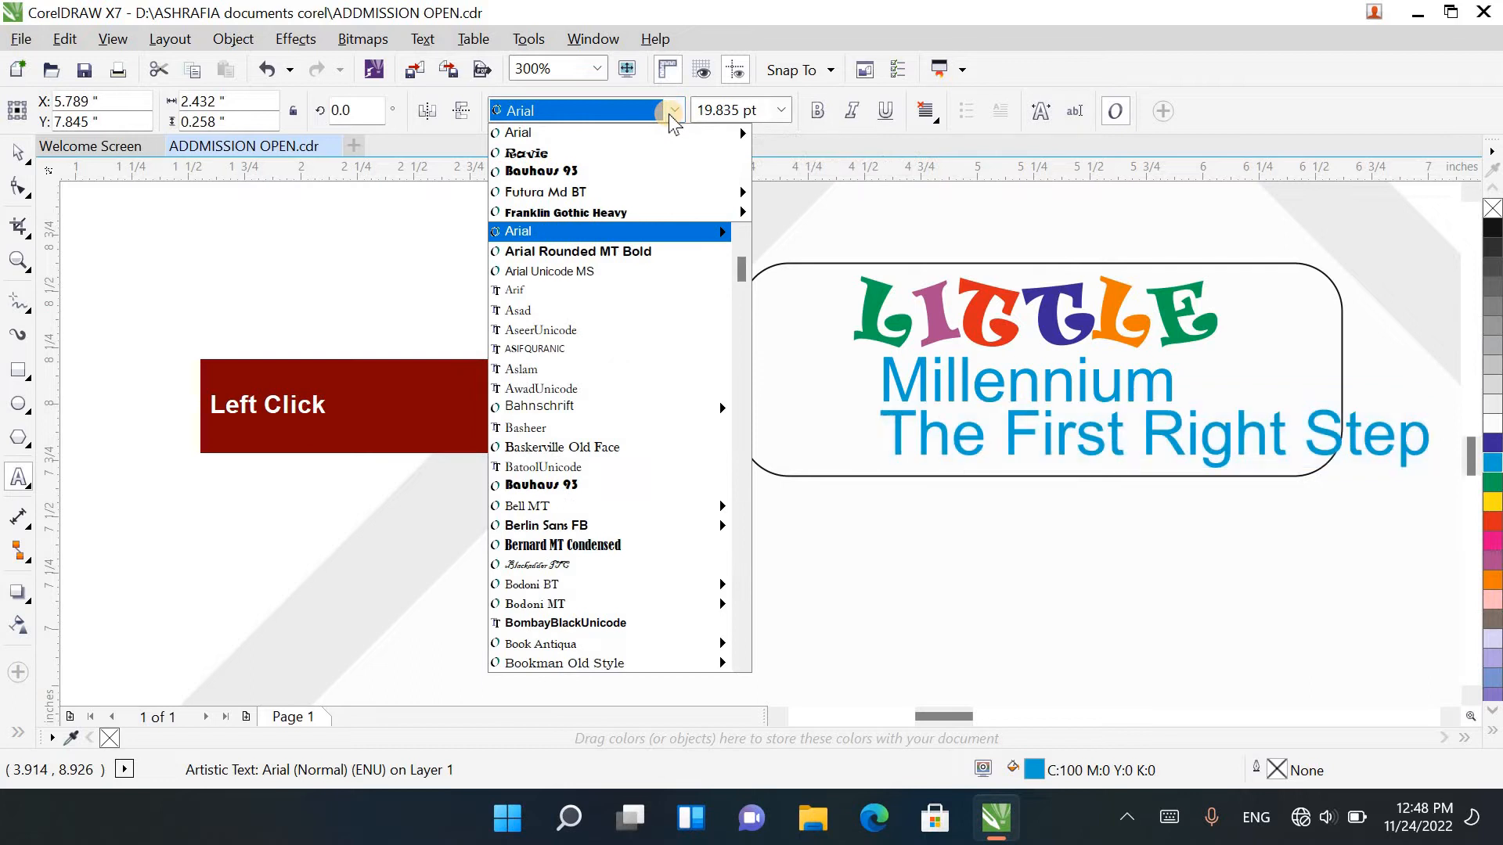
{"action": "left_click", "coordinate": [653, 198]}
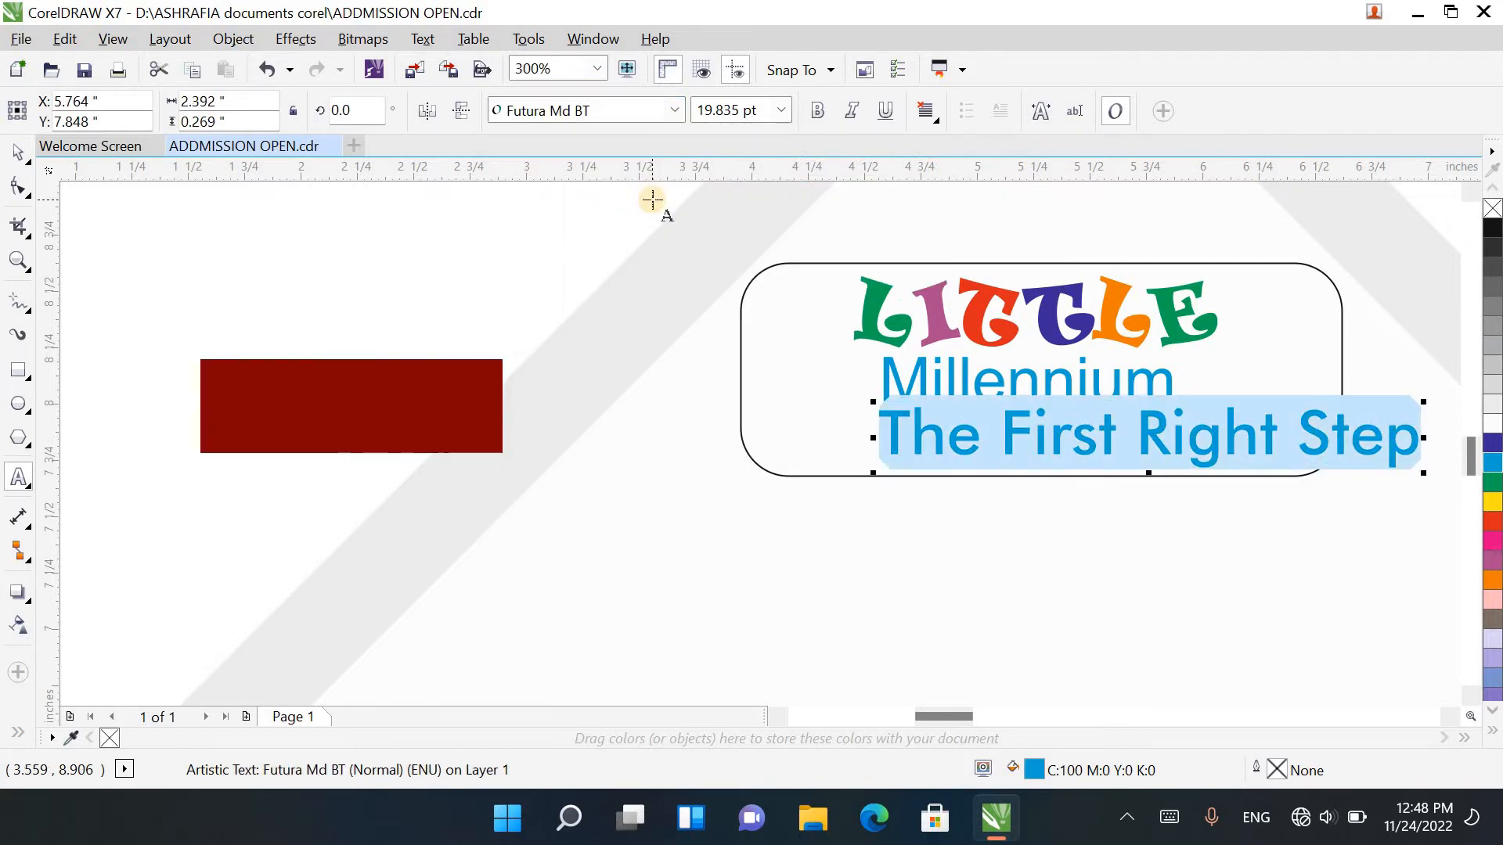
{"action": "left_click", "coordinate": [671, 110]}
{"action": "mouse_move", "coordinate": [634, 251]}
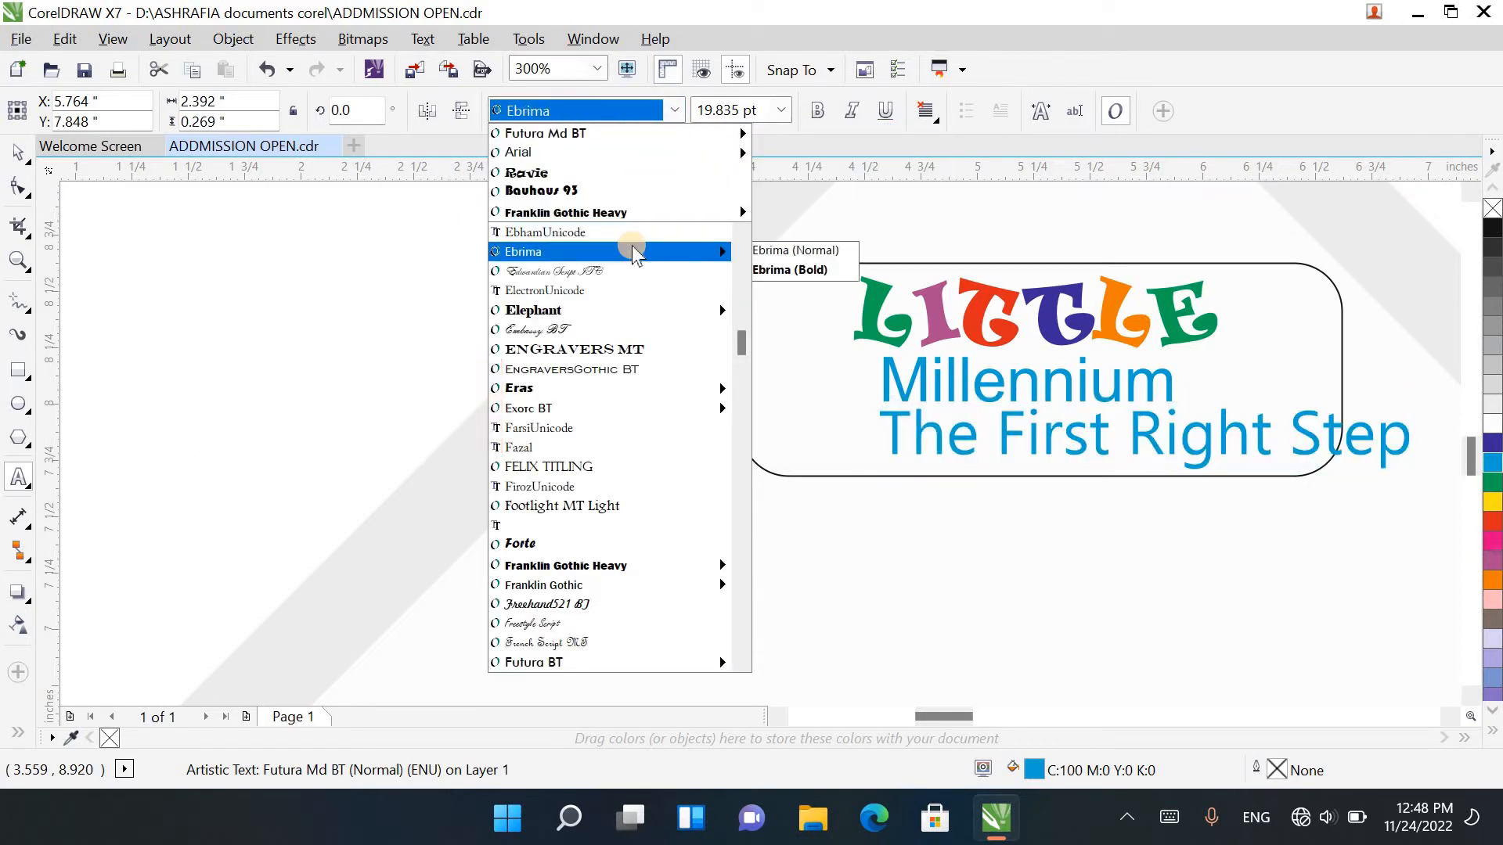
{"action": "left_click", "coordinate": [634, 252]}
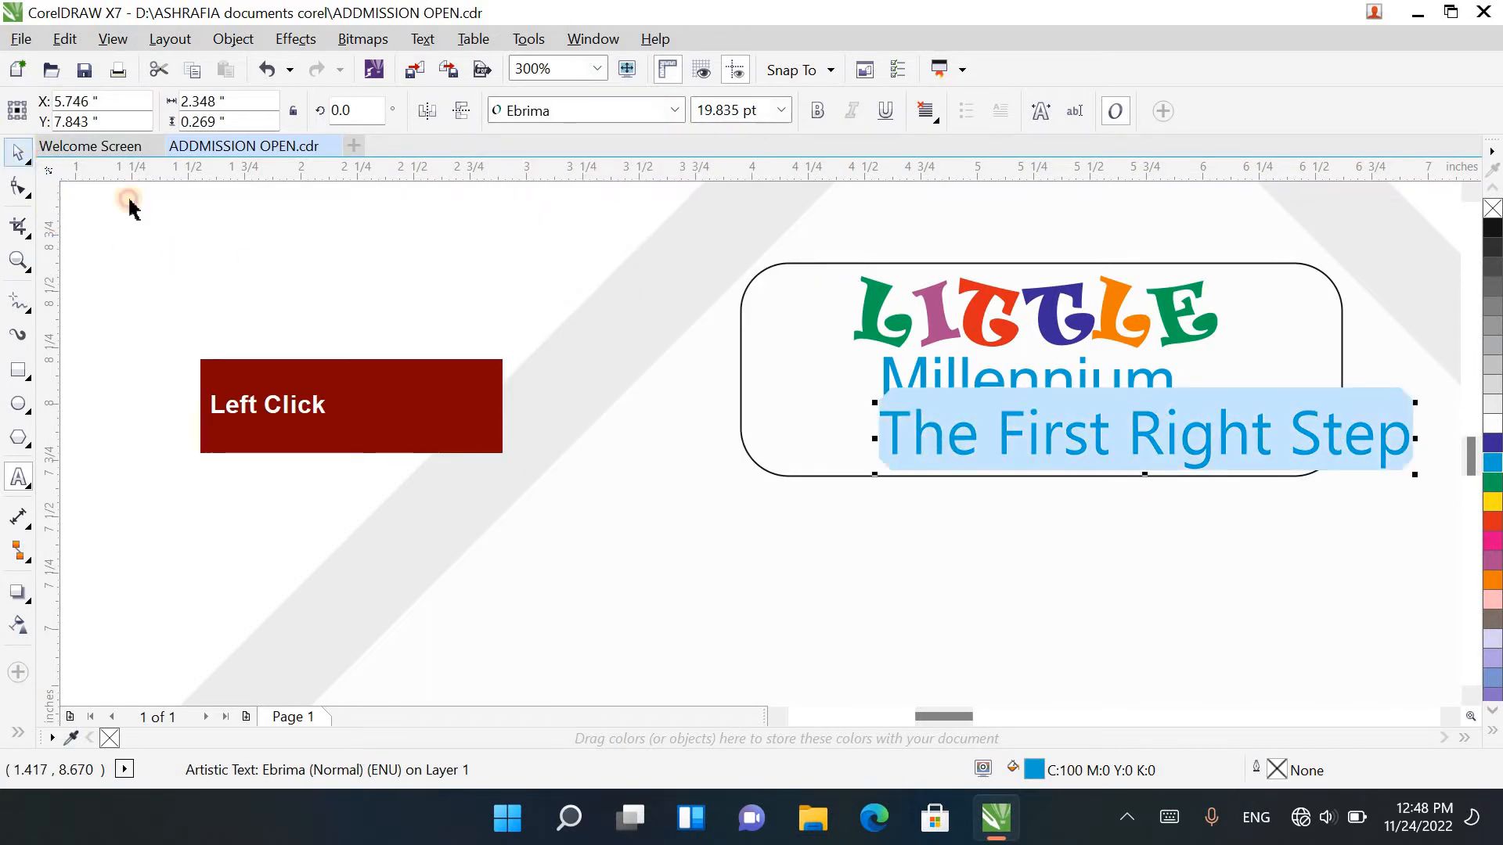
Step: Centre The First Right Step horizontally in the rounded box and shrink it proportionally to about 18.5 pt
{"action": "left_click", "coordinate": [819, 446], "text": "shift"}
{"action": "key", "text": "c"}
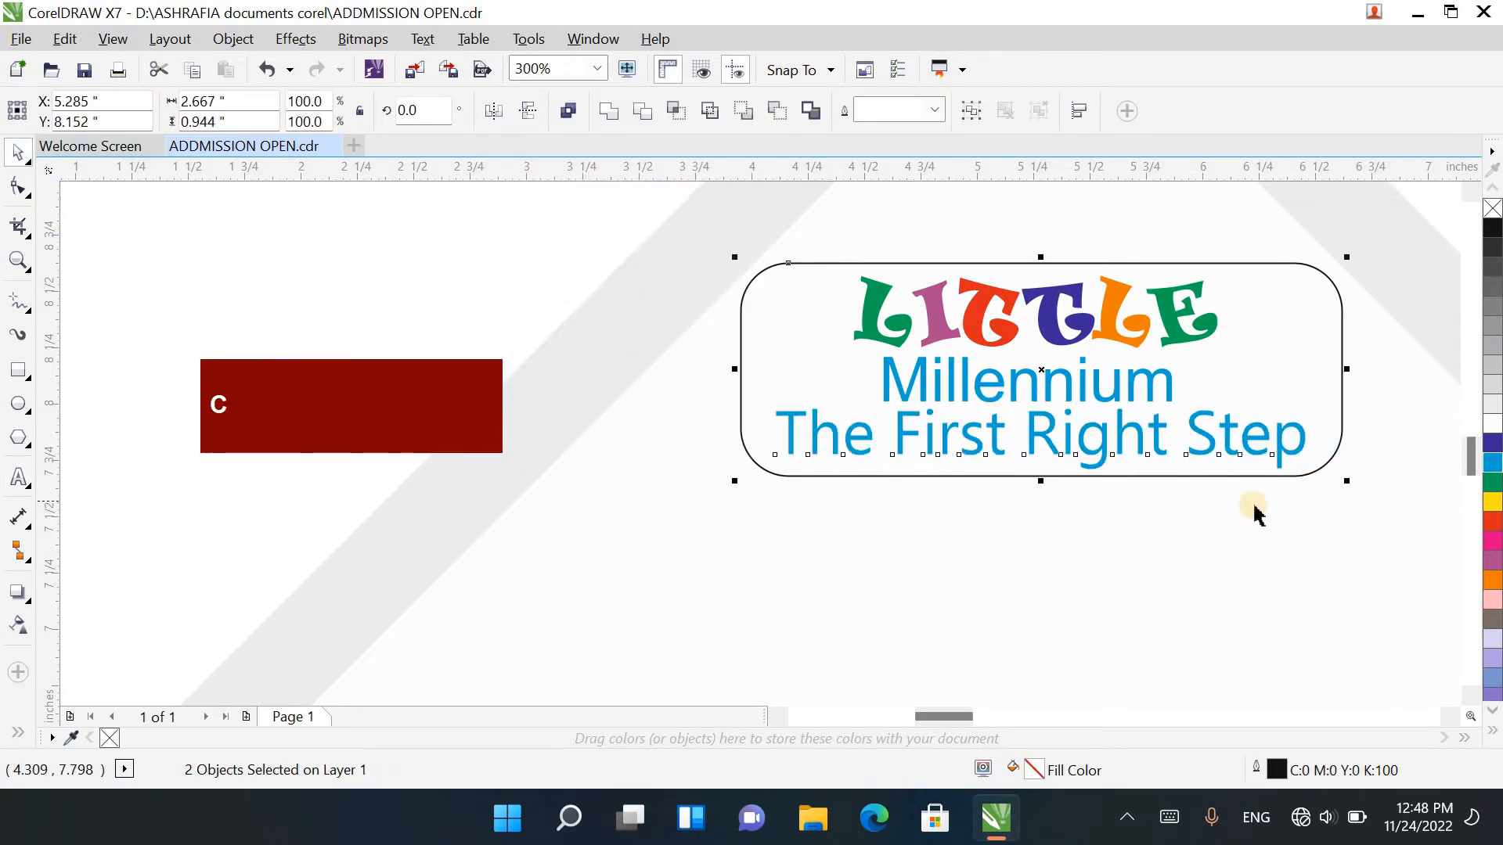
{"action": "left_click", "coordinate": [1284, 455]}
{"action": "left_click", "coordinate": [1295, 461]}
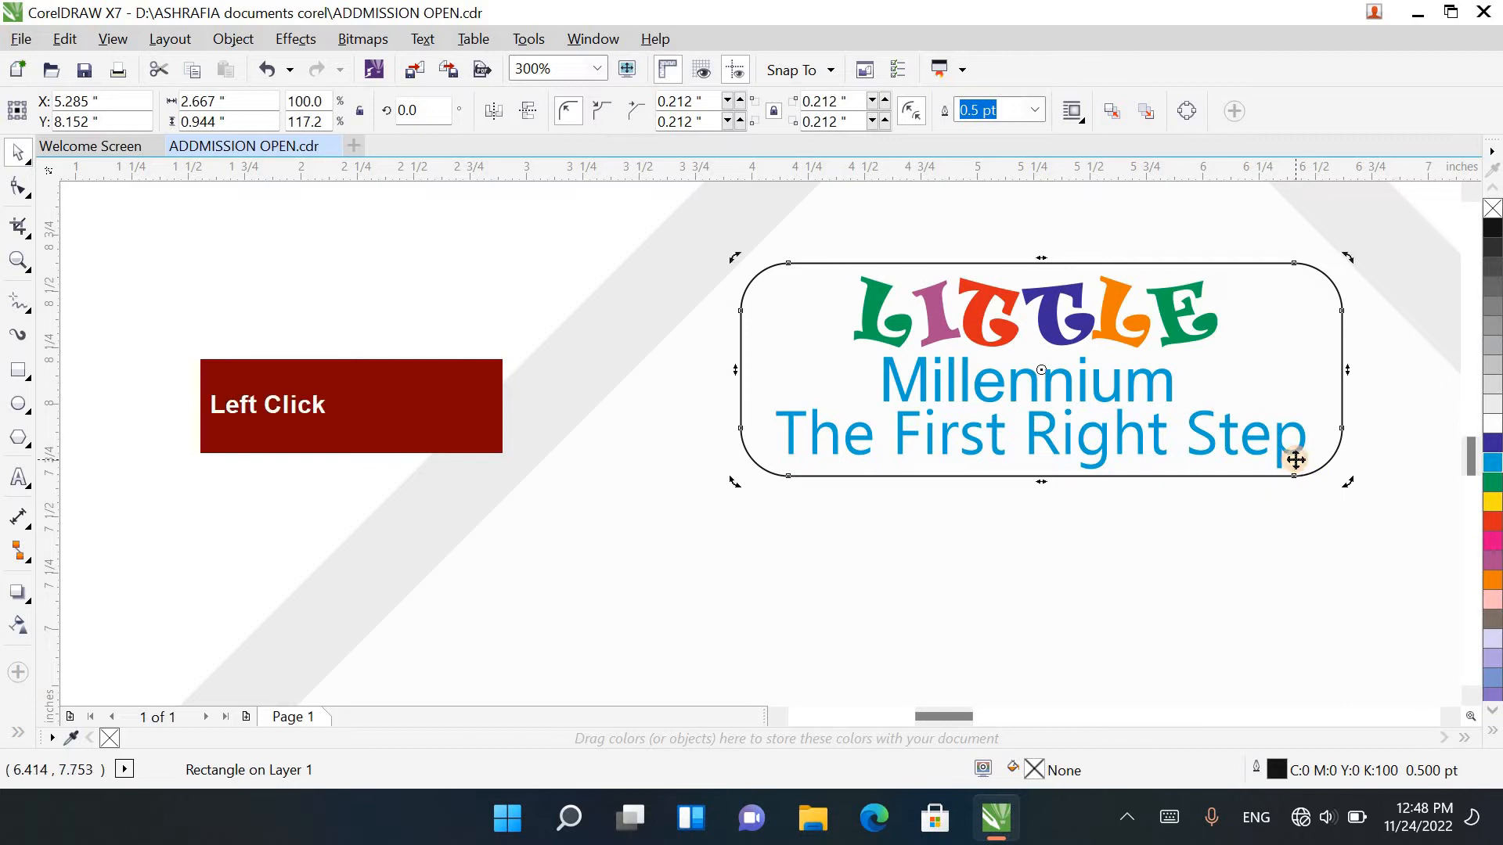
{"action": "left_click", "coordinate": [1293, 463]}
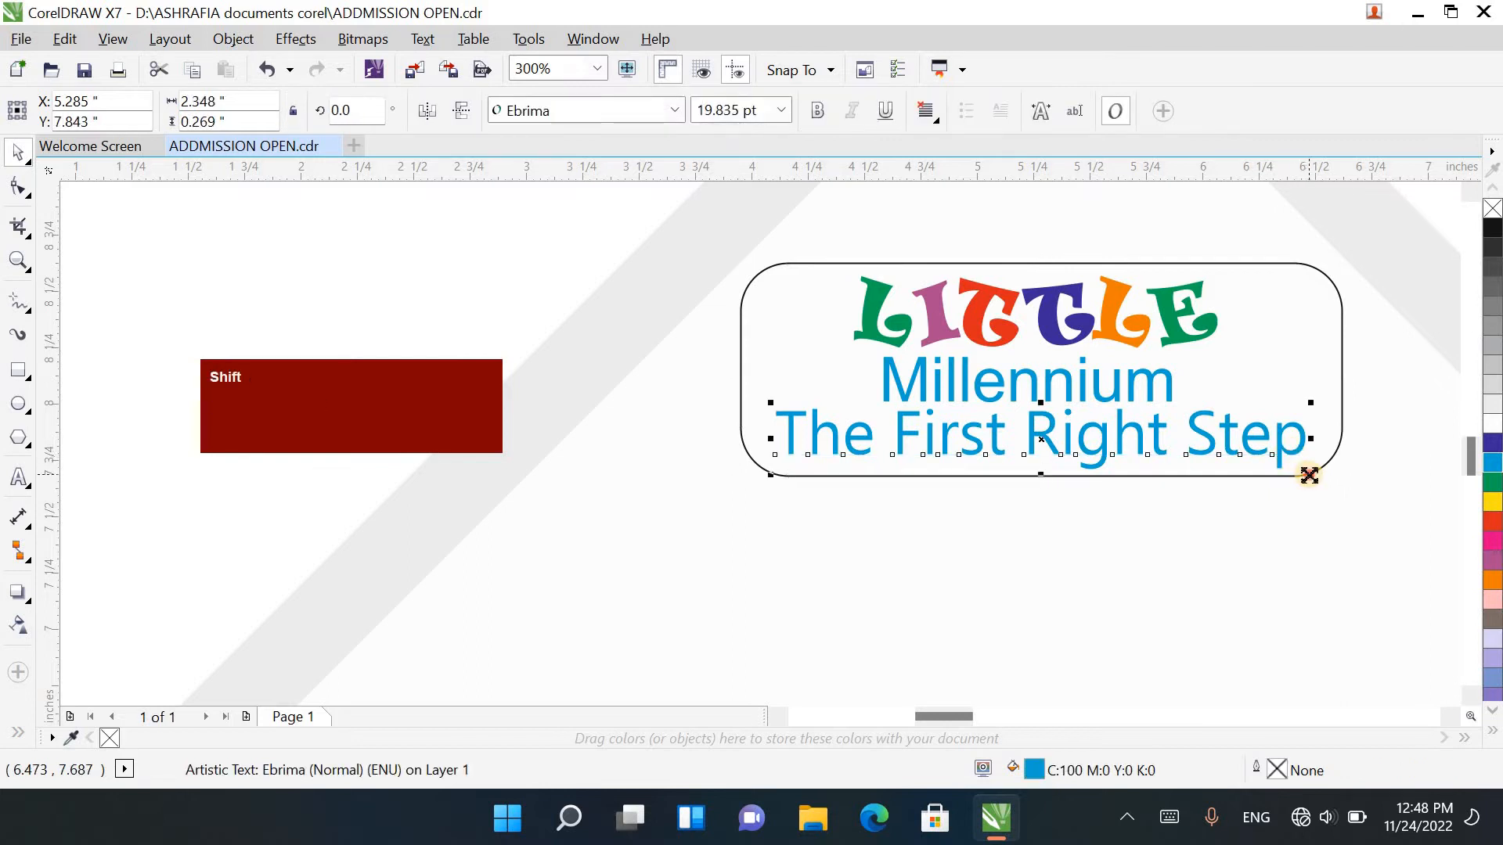
{"action": "left_click_drag", "start_coordinate": [1309, 475], "coordinate": [1293, 471]}
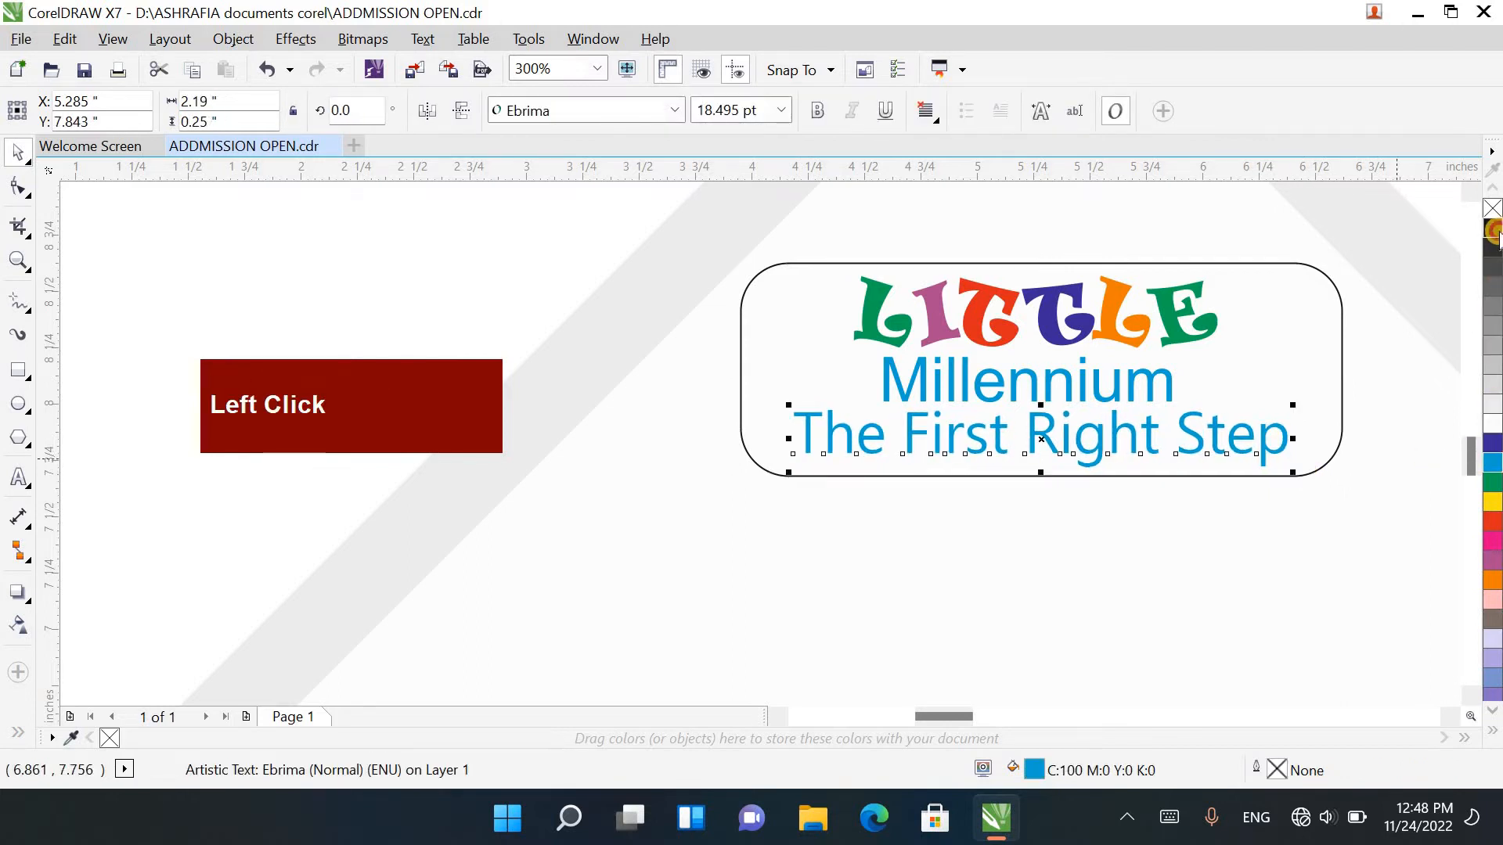
Step: Recolour The First Right Step black and set its font to Monotype Corsiva
{"action": "left_click", "coordinate": [1493, 229]}
{"action": "left_click", "coordinate": [677, 110]}
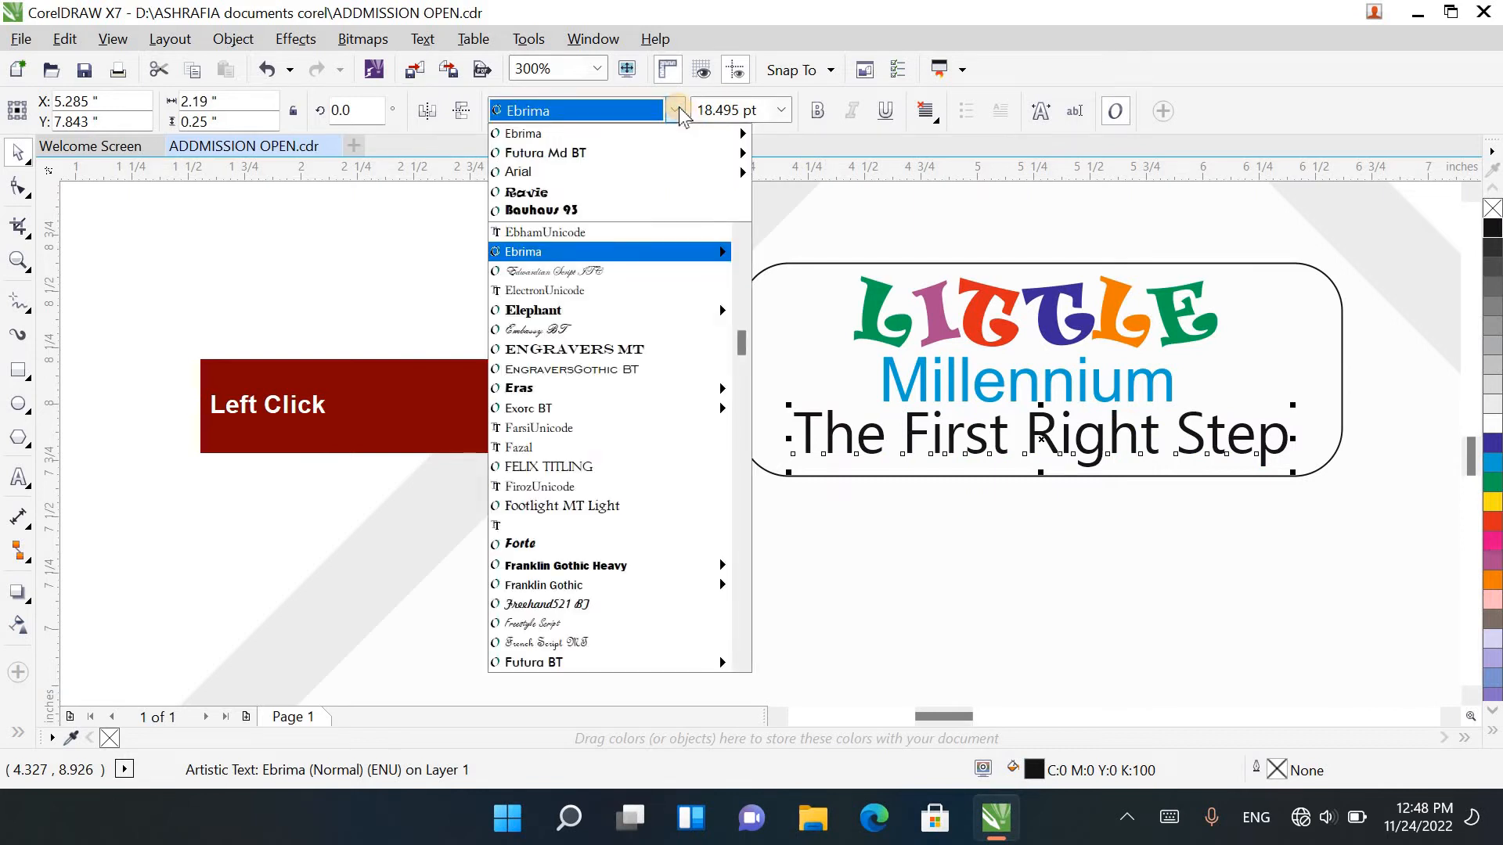
{"action": "type", "text": "Mon"}
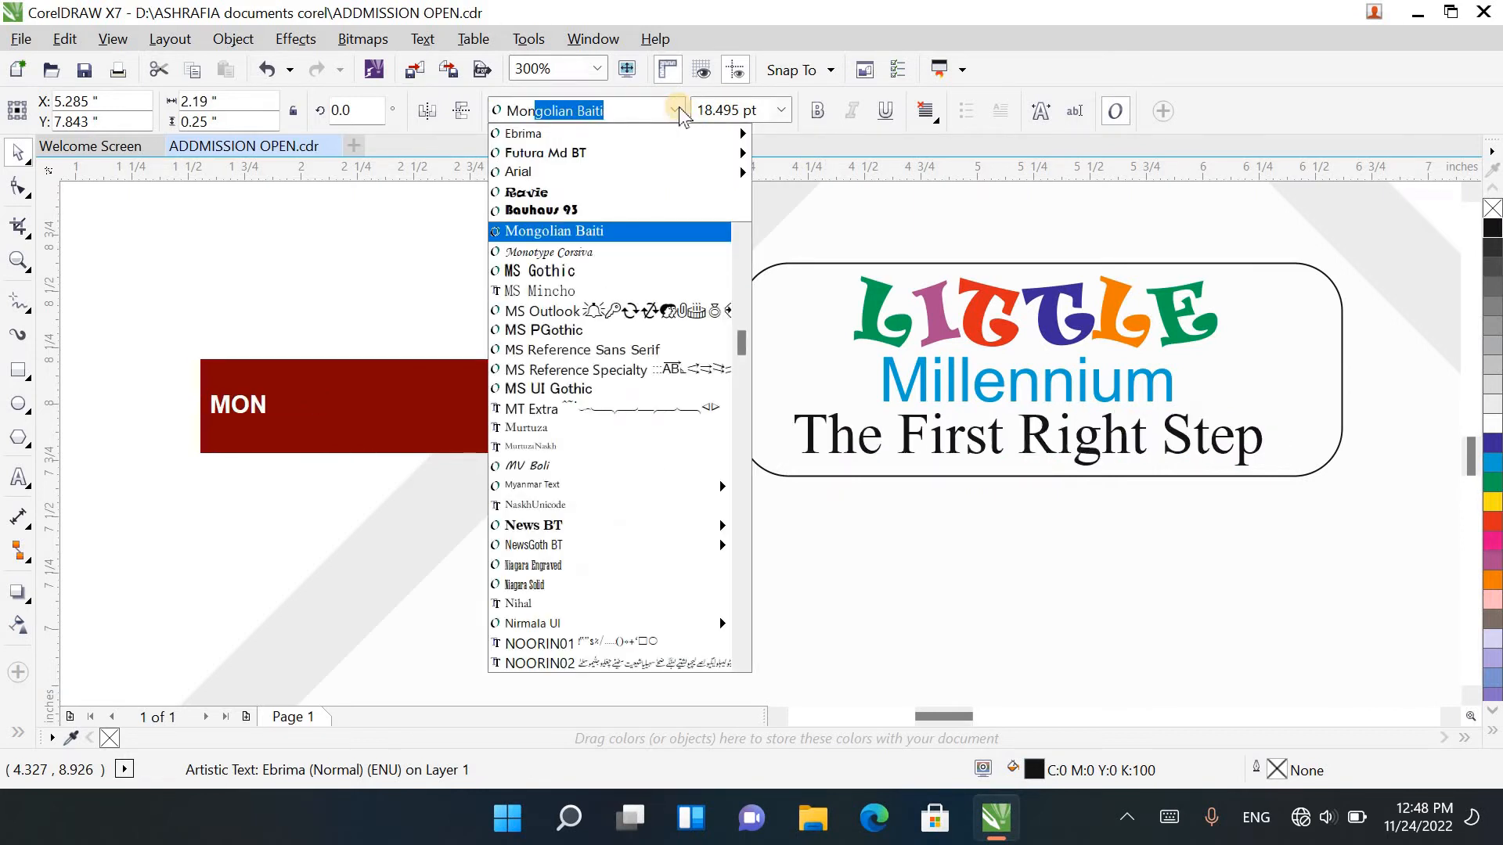
{"action": "type", "text": "o"}
{"action": "key", "text": "Return"}
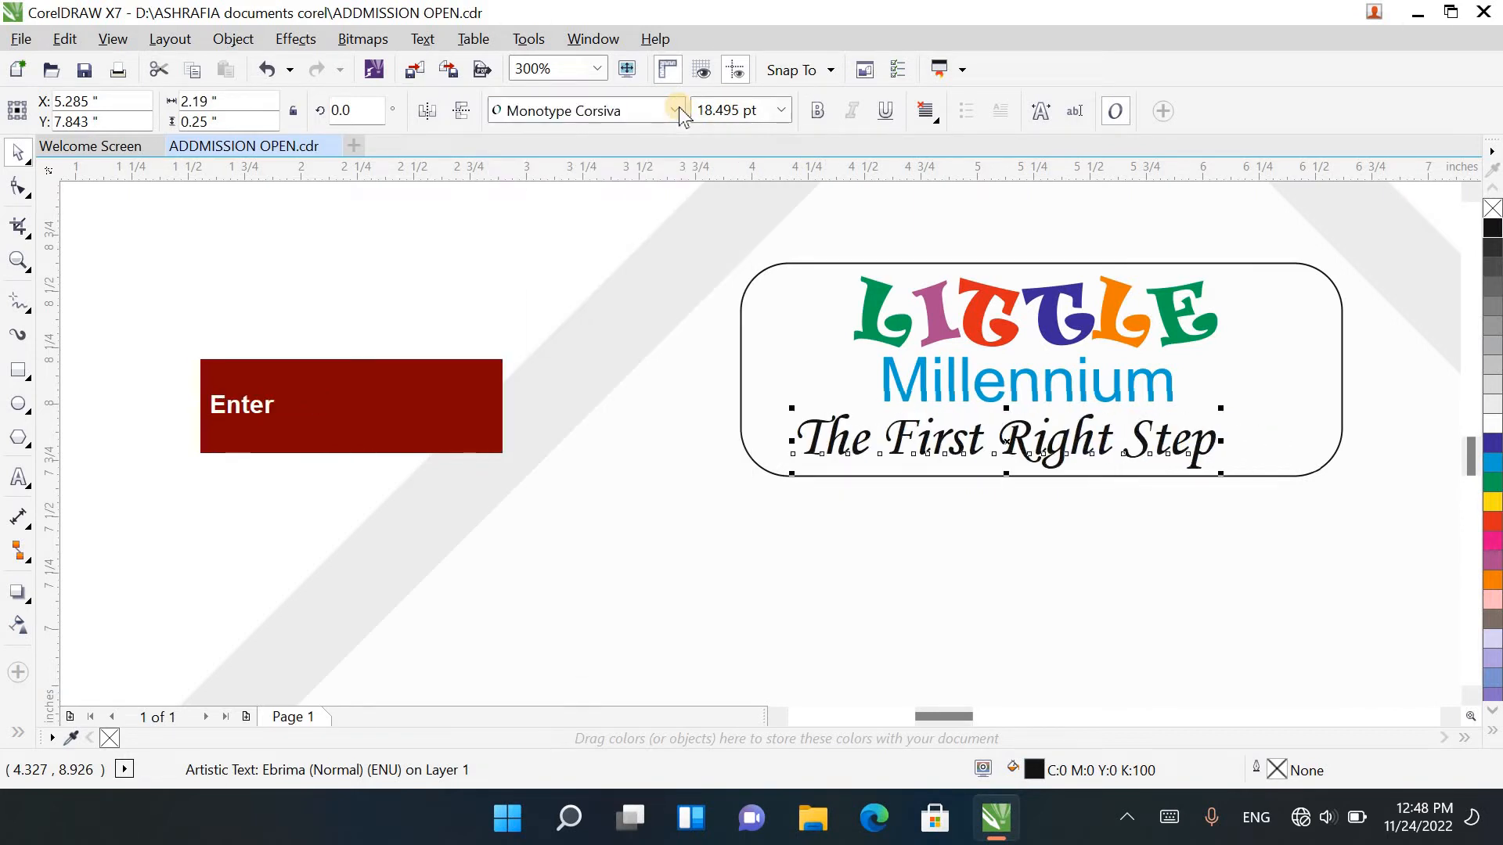
Step: Centre the tagline The First Right Step horizontally in the rounded box
{"action": "left_click", "coordinate": [1329, 435], "text": "shift"}
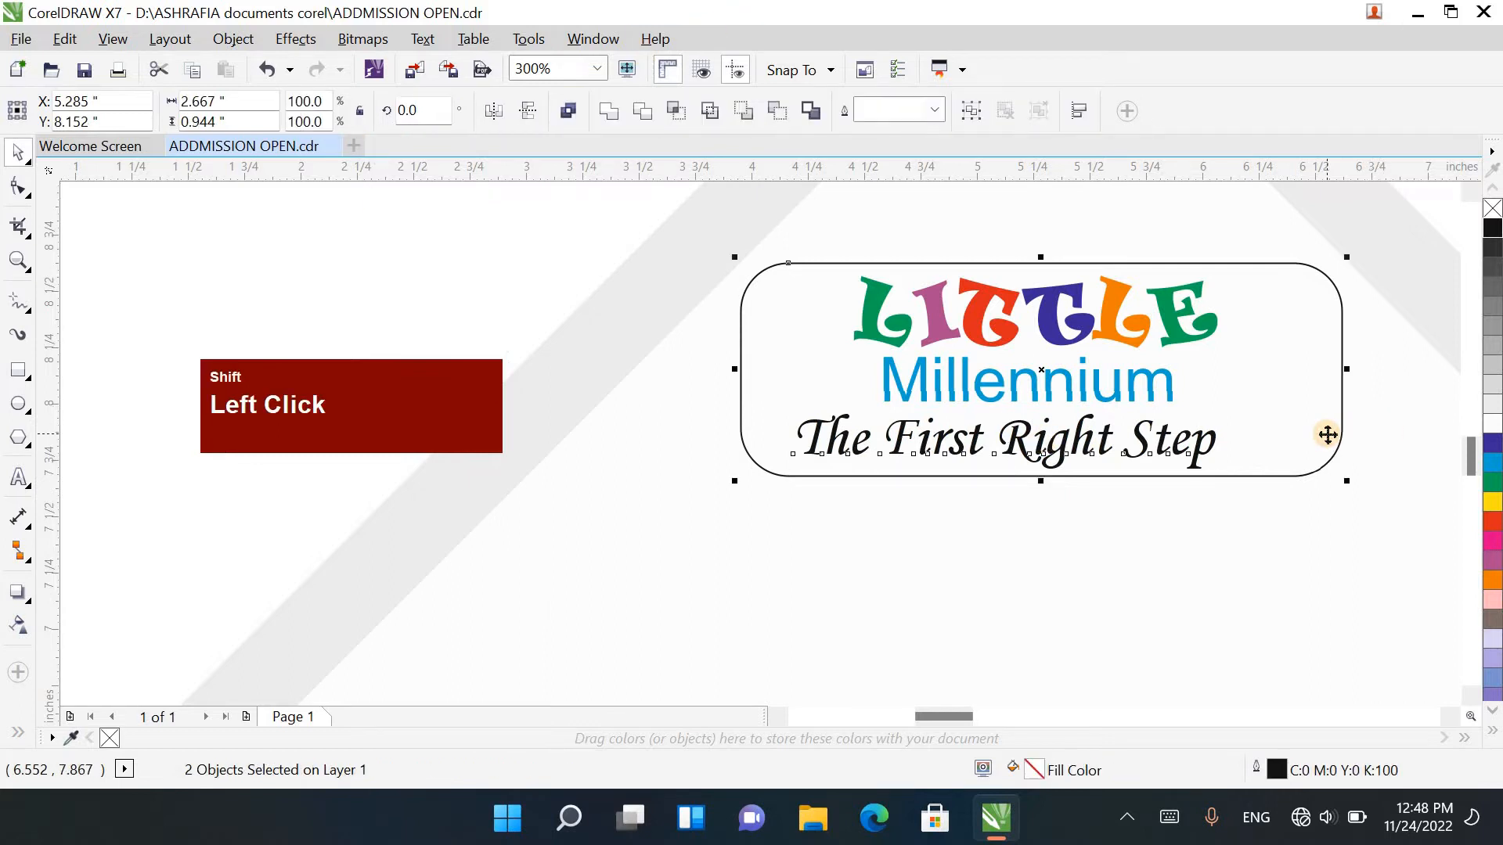
{"action": "key", "text": "c"}
Step: Draw a straight horizontal line about 11.7 inches long across the diamond's middle, extending past both side corners
{"action": "scroll", "coordinate": [1330, 435], "scroll_direction": "down", "scroll_amount": 2}
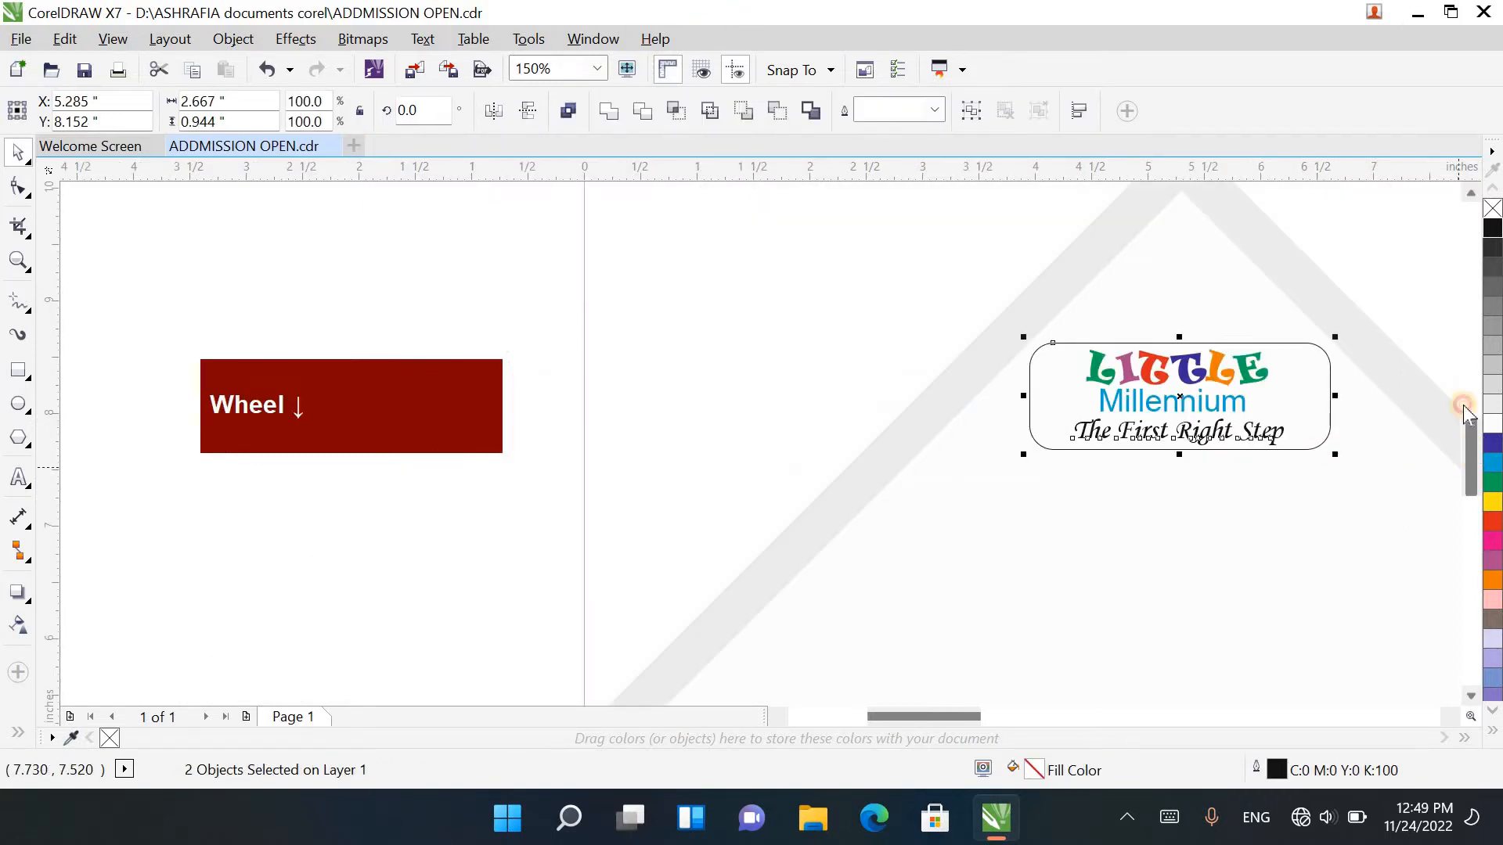
{"action": "left_click", "coordinate": [1465, 411]}
{"action": "left_click_drag", "start_coordinate": [1464, 411], "coordinate": [1479, 450]}
{"action": "scroll", "coordinate": [1057, 311], "scroll_direction": "down", "scroll_amount": 1}
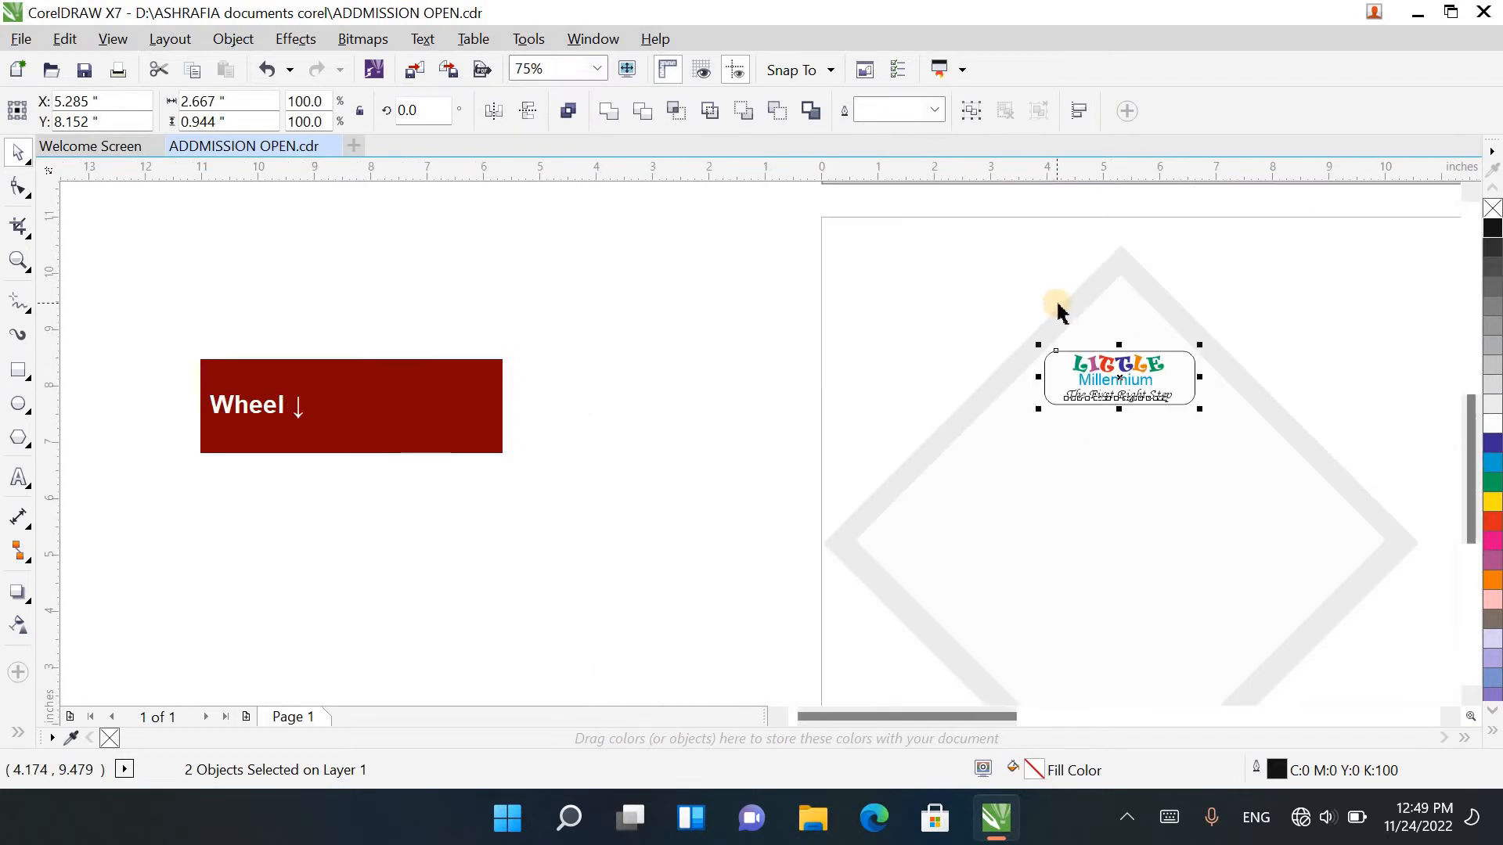
{"action": "scroll", "coordinate": [1056, 311], "scroll_direction": "down", "scroll_amount": 1}
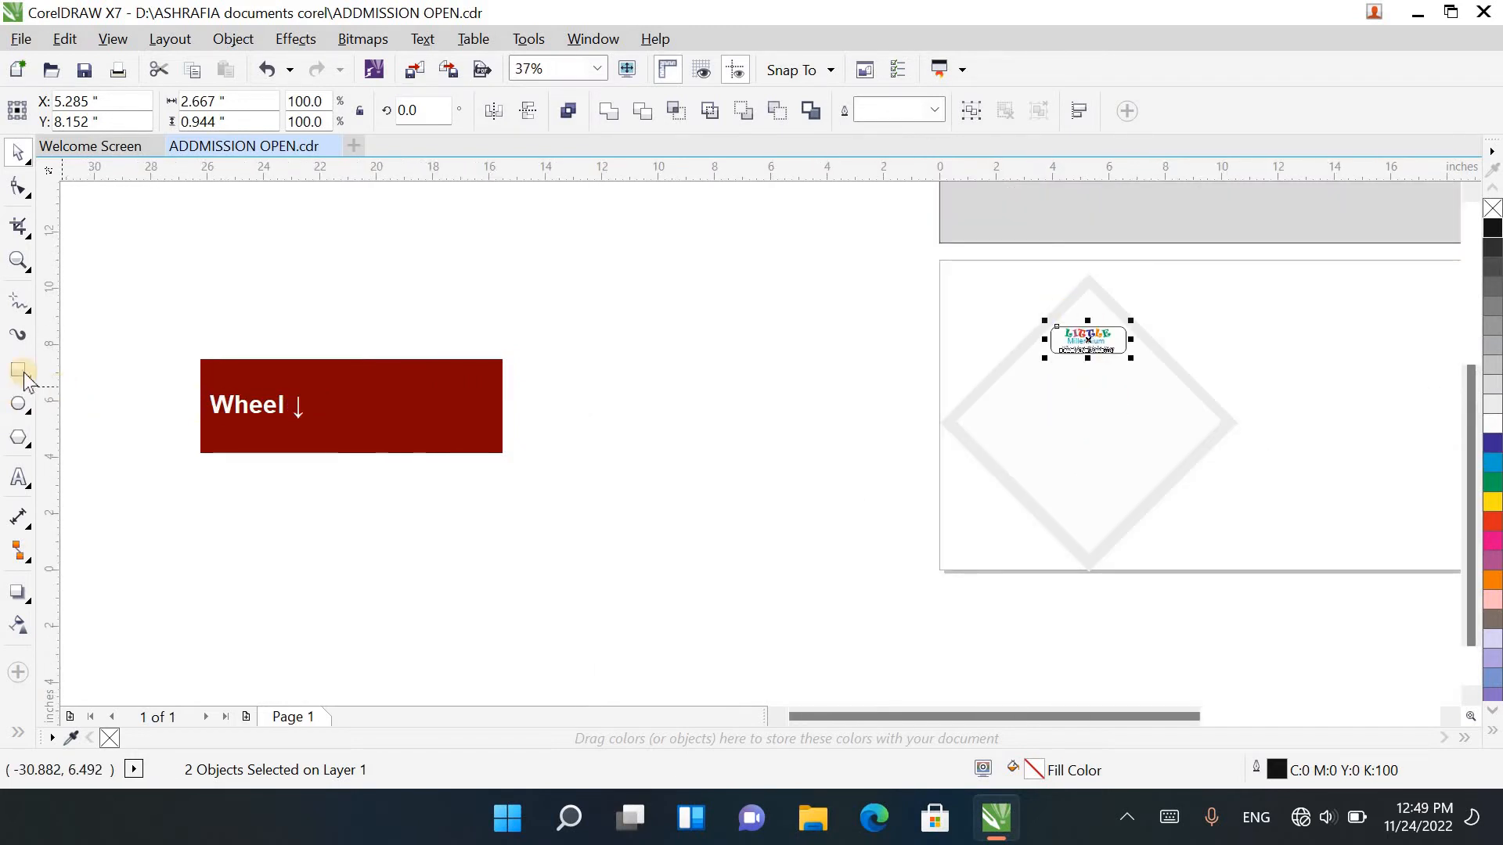
{"action": "left_click", "coordinate": [32, 321]}
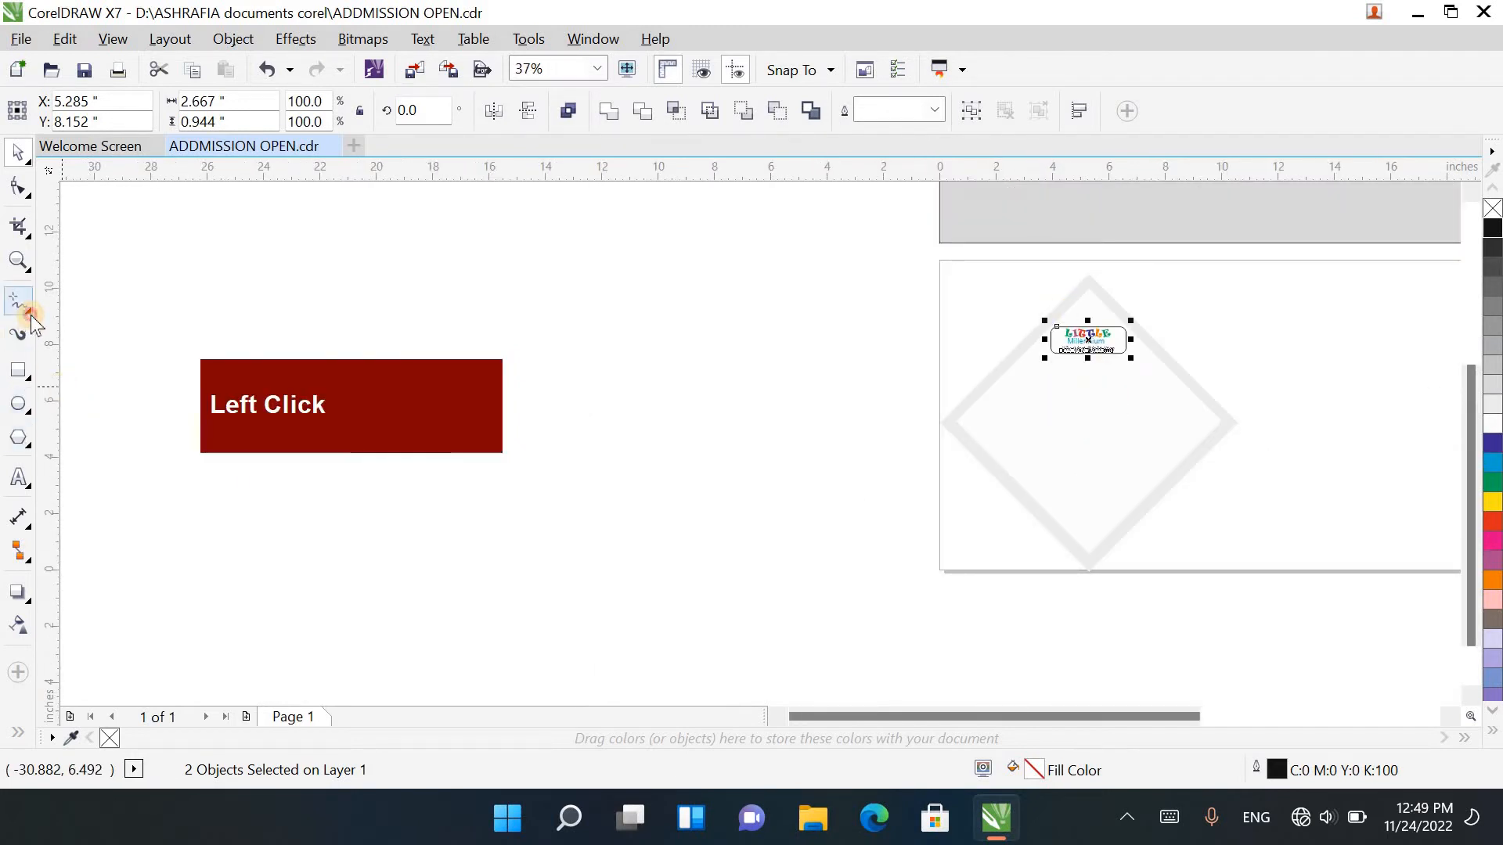
{"action": "left_click", "coordinate": [94, 326]}
{"action": "scroll", "coordinate": [1056, 446], "scroll_direction": "up", "scroll_amount": 2}
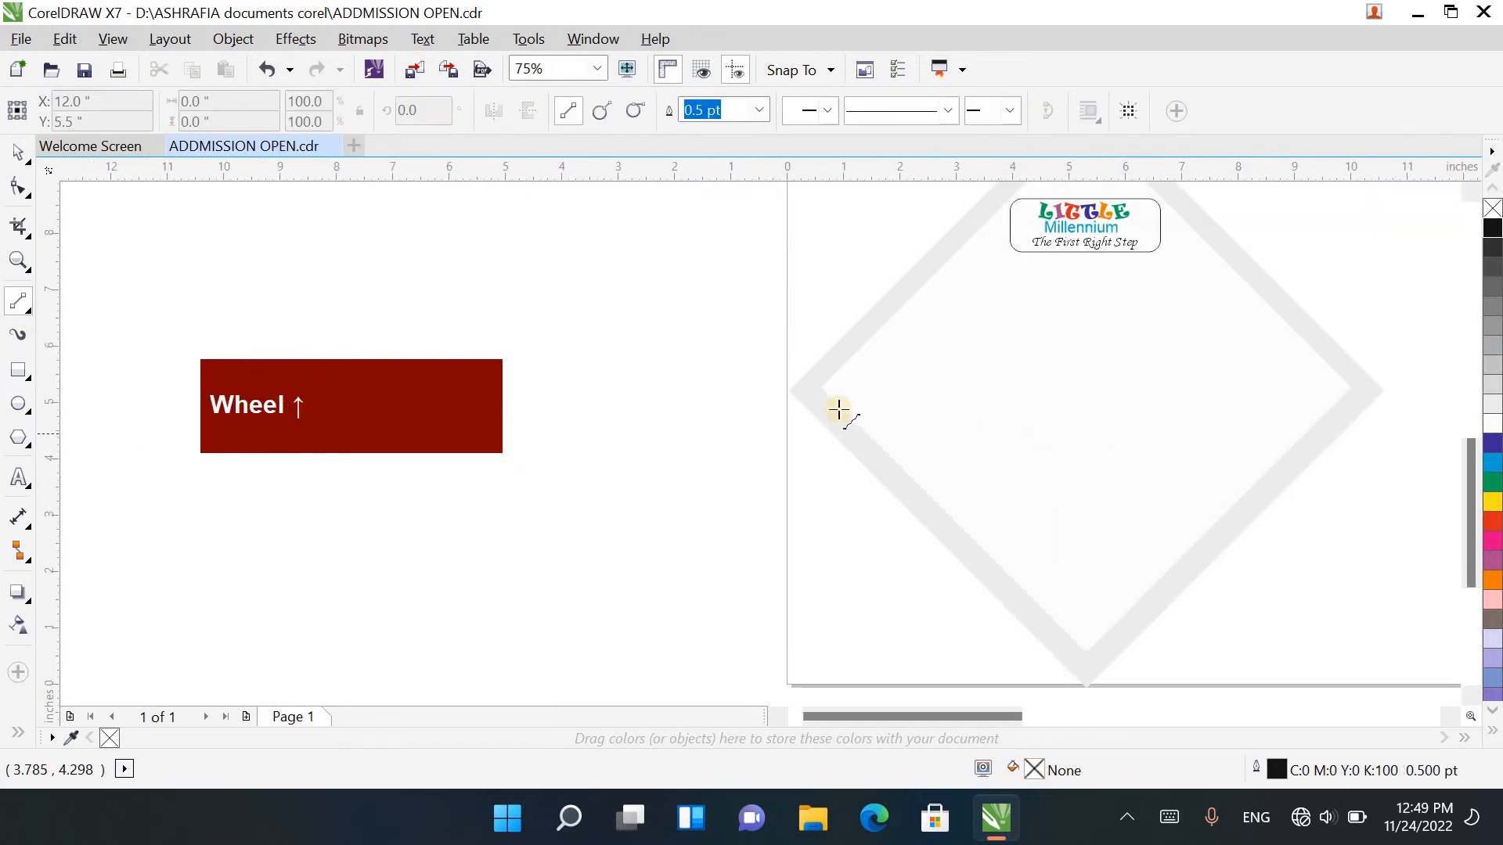
{"action": "left_click_drag", "start_coordinate": [747, 391], "coordinate": [1407, 394]}
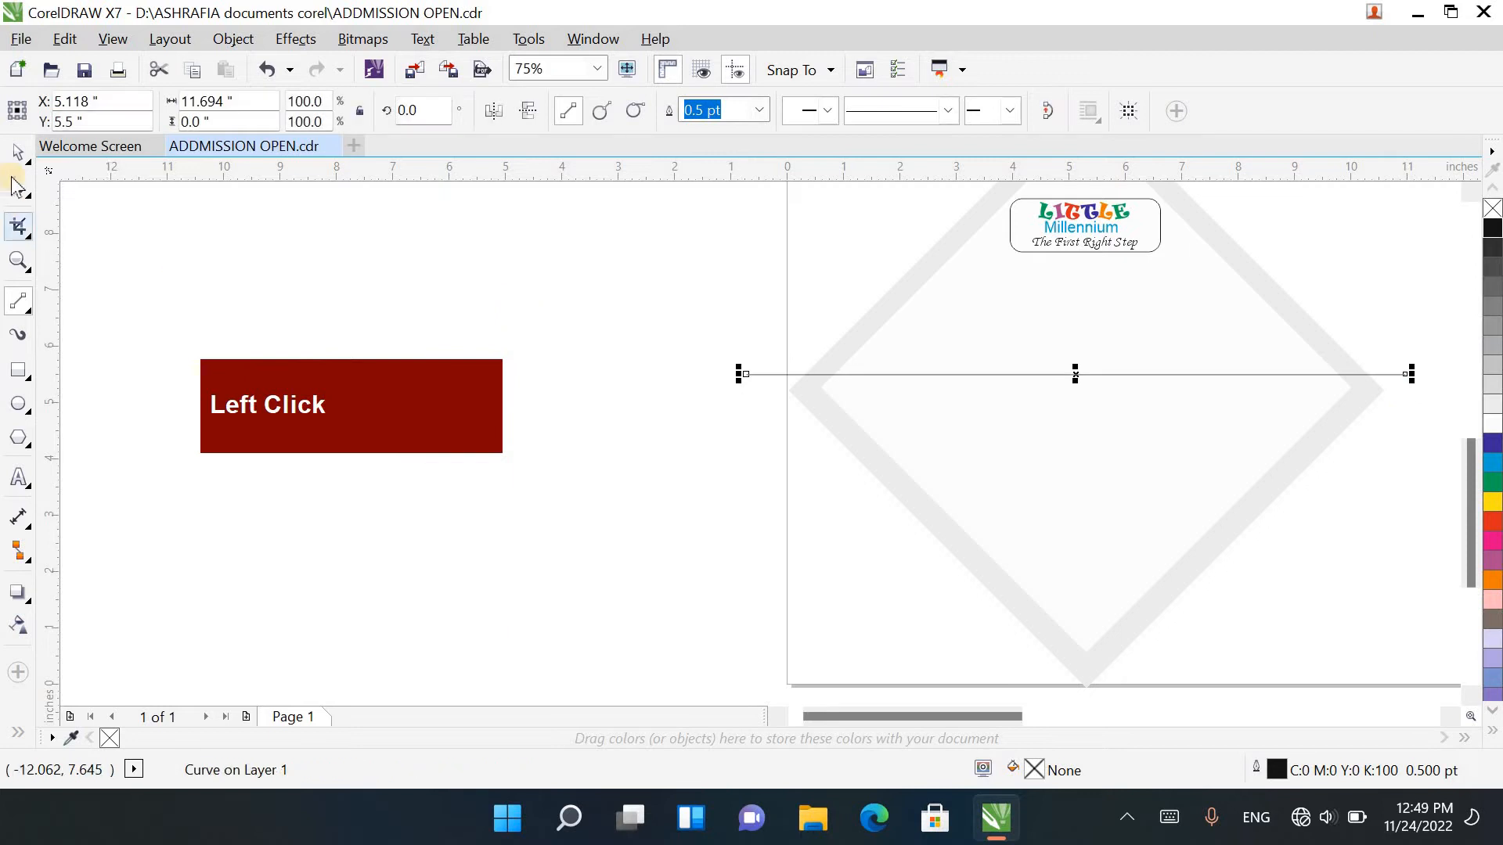
Step: Add the inner white diamond to the selection of the horizontal line
{"action": "left_click", "coordinate": [18, 153]}
{"action": "key", "text": "shift"}
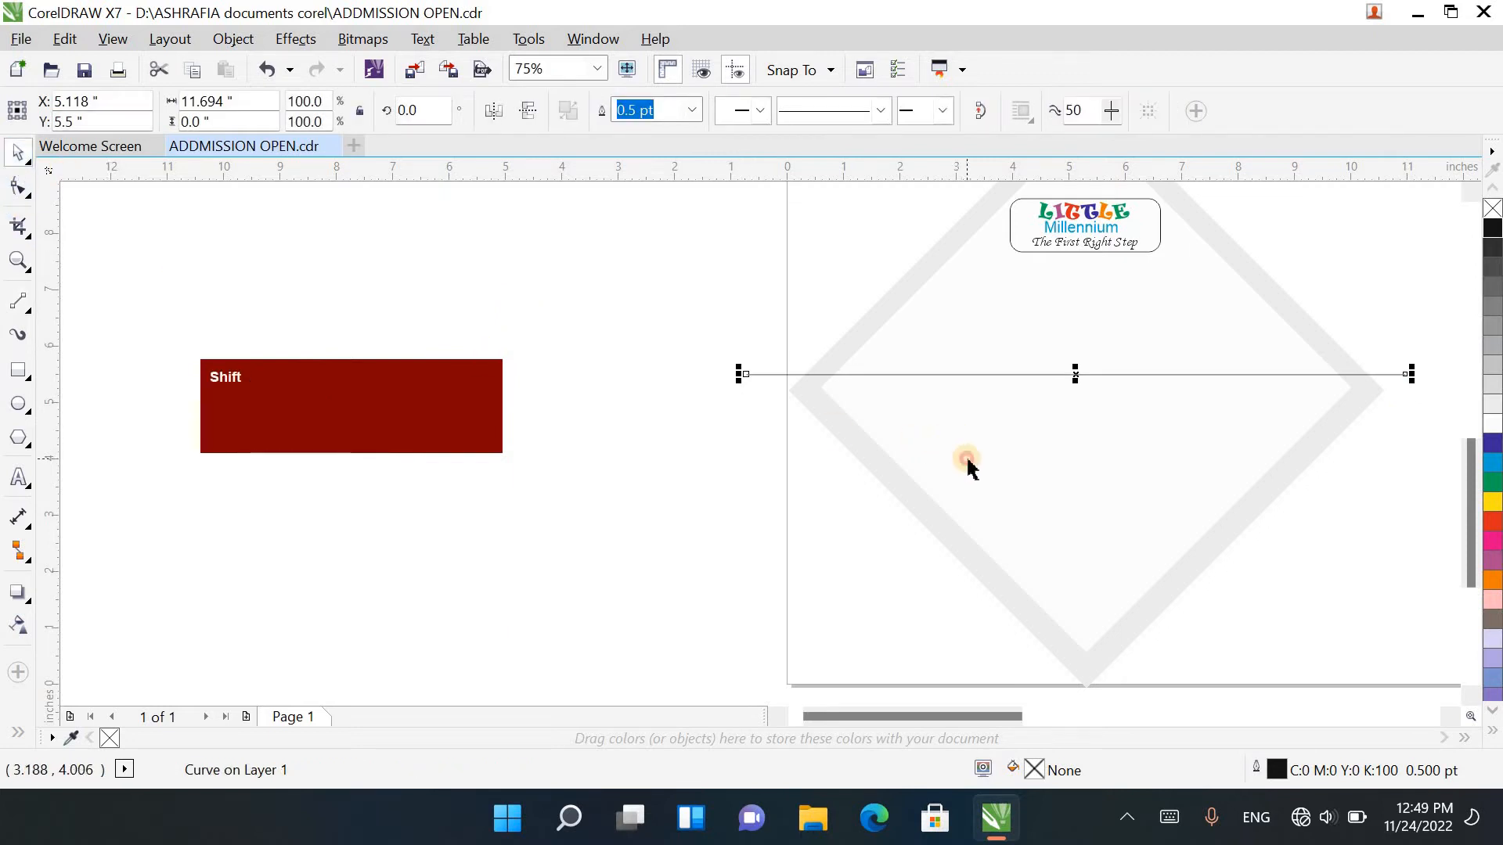
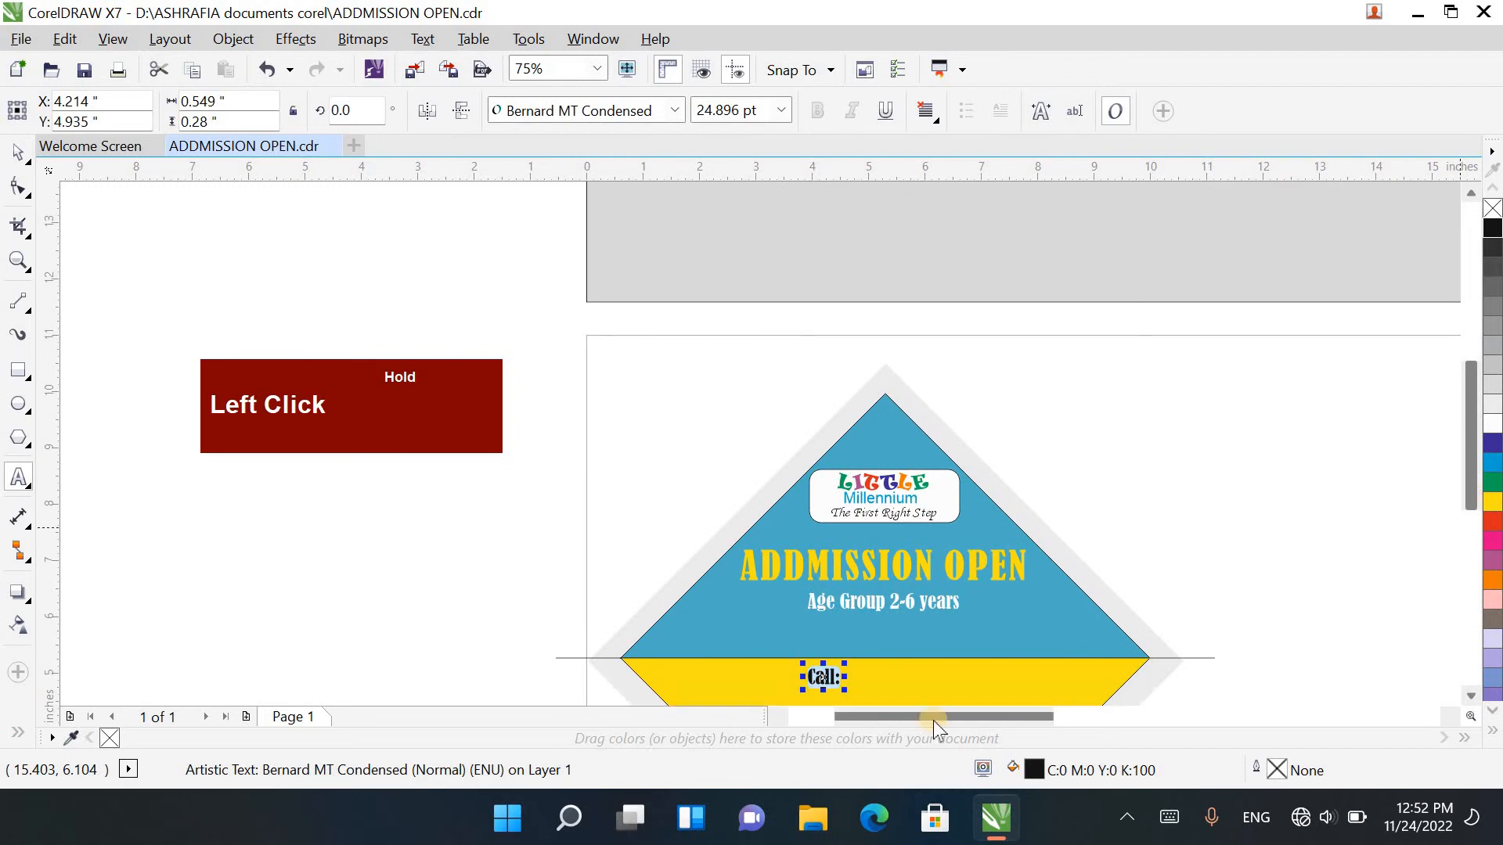
Step: Add the school's contact phone number after Call: in the yellow lower half of the diamond
{"action": "scroll", "coordinate": [829, 688], "scroll_direction": "up", "scroll_amount": 2}
{"action": "left_click", "coordinate": [839, 661]}
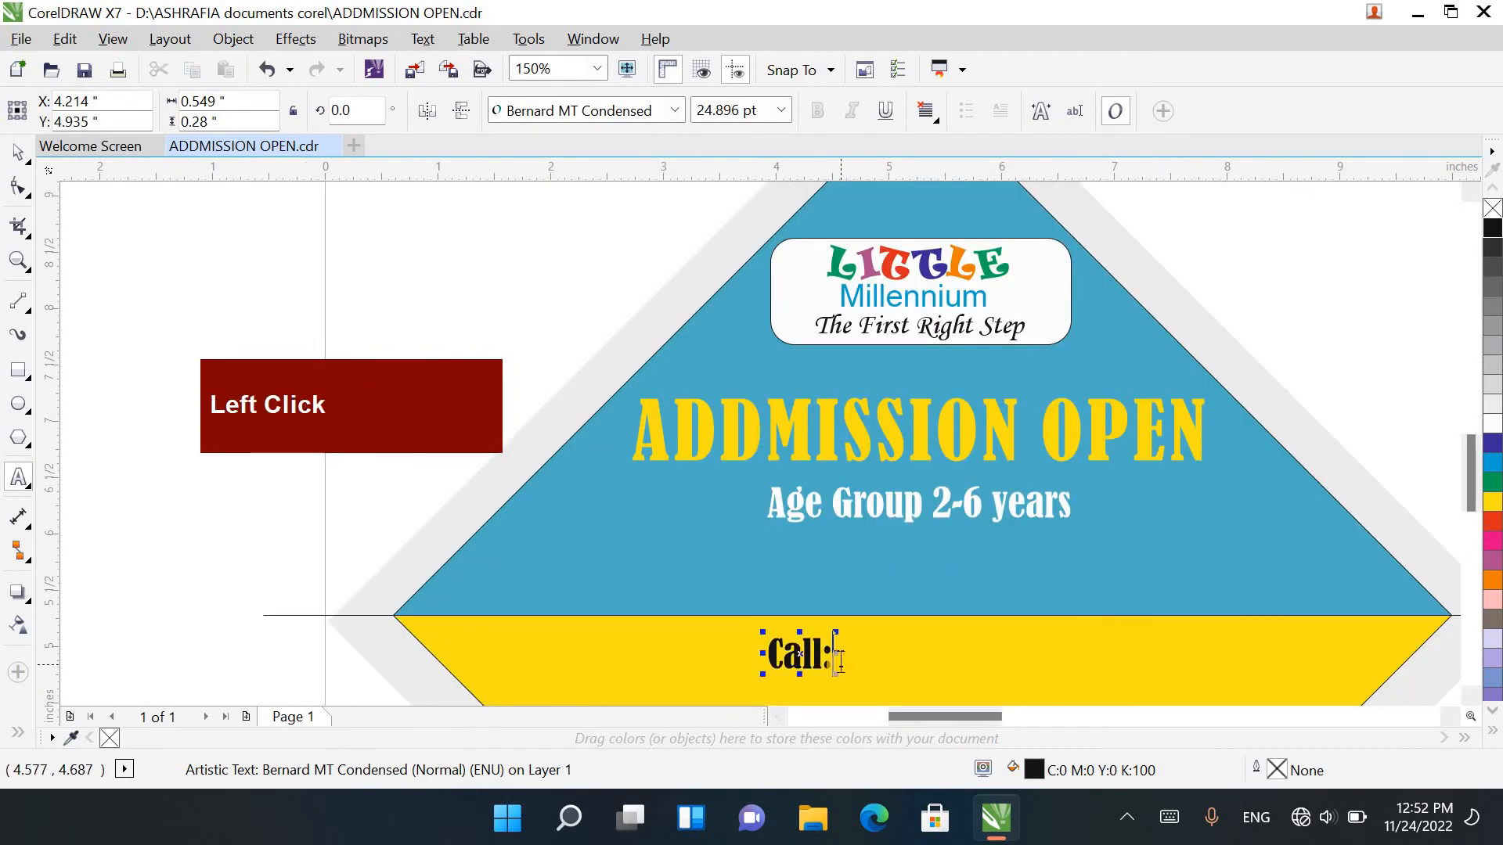
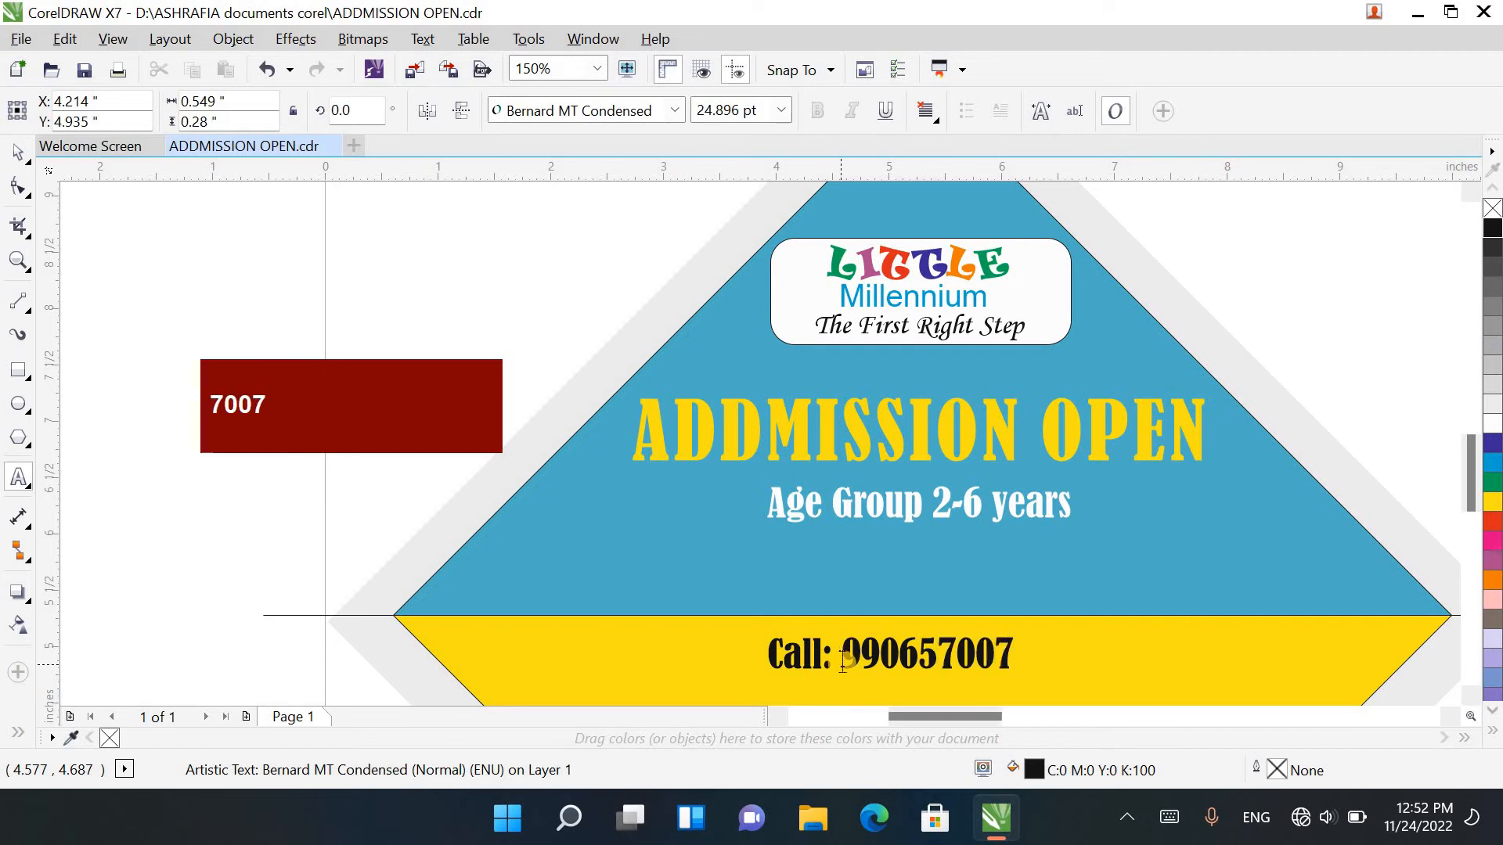
{"action": "scroll", "coordinate": [842, 661], "scroll_direction": "down", "scroll_amount": 2}
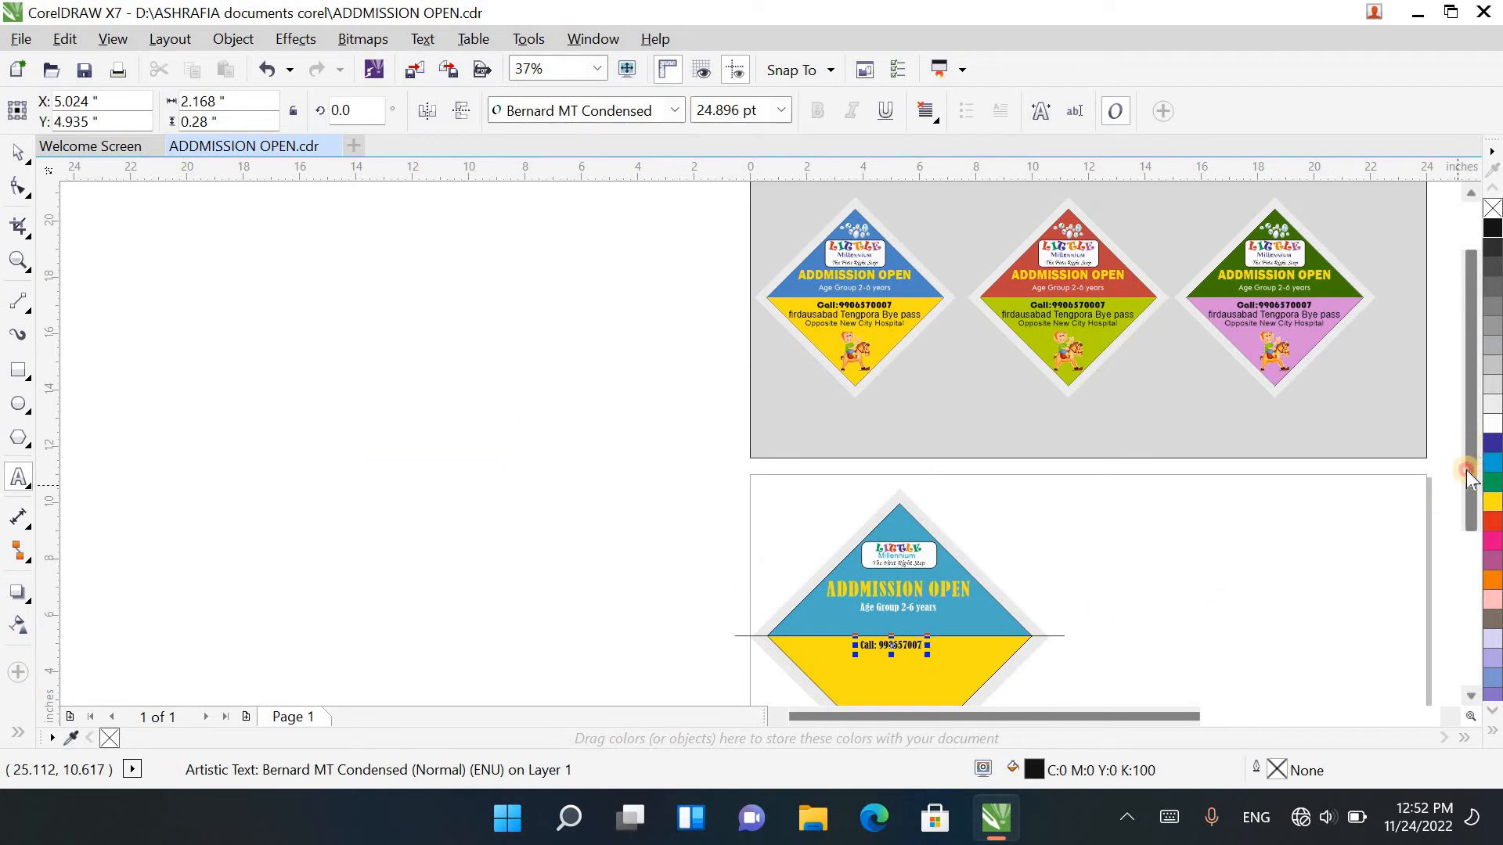
{"action": "left_click_drag", "start_coordinate": [1468, 472], "coordinate": [1481, 543]}
Step: Duplicate the Call line straight down, just below the original
{"action": "left_click", "coordinate": [19, 146]}
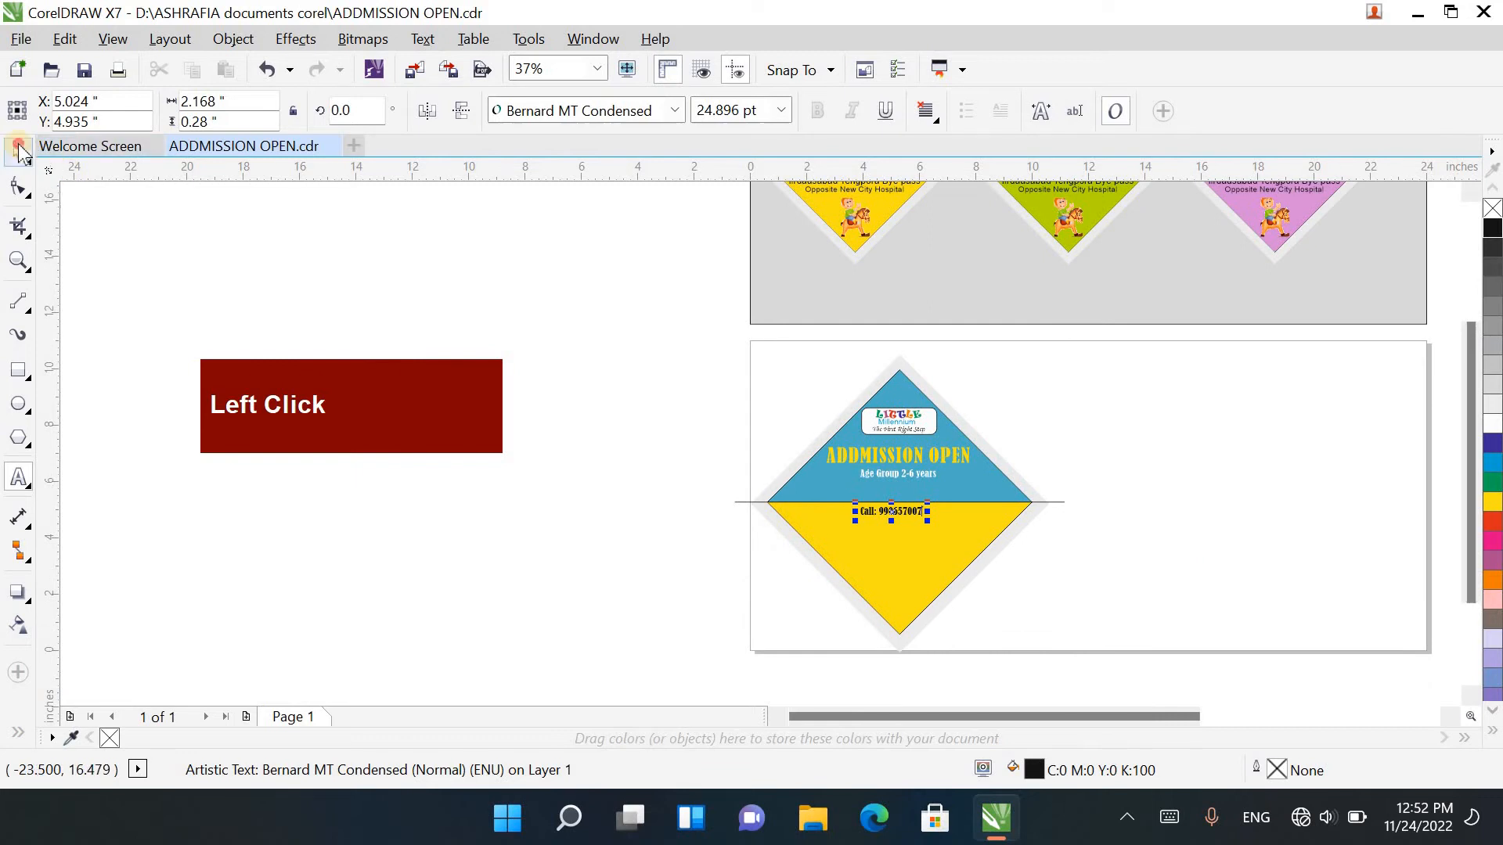
{"action": "scroll", "coordinate": [865, 526], "scroll_direction": "up", "scroll_amount": 1}
{"action": "left_click_drag", "start_coordinate": [914, 497], "coordinate": [915, 523]}
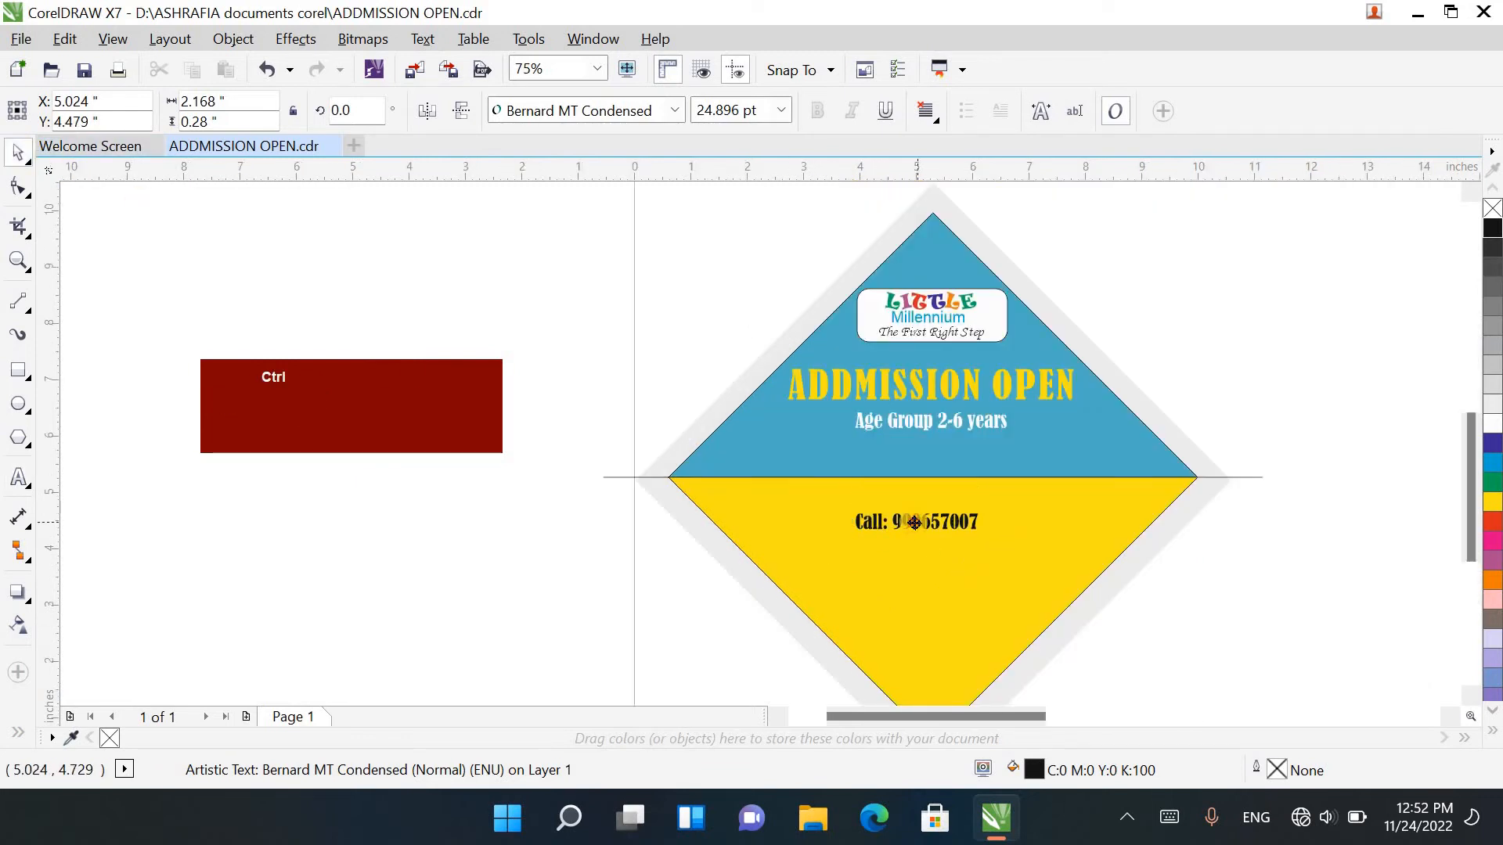
{"action": "right_click", "coordinate": [914, 522]}
Step: Set the duplicated line's font to Arial and replace its text with the school's street address
{"action": "double_click", "coordinate": [908, 521]}
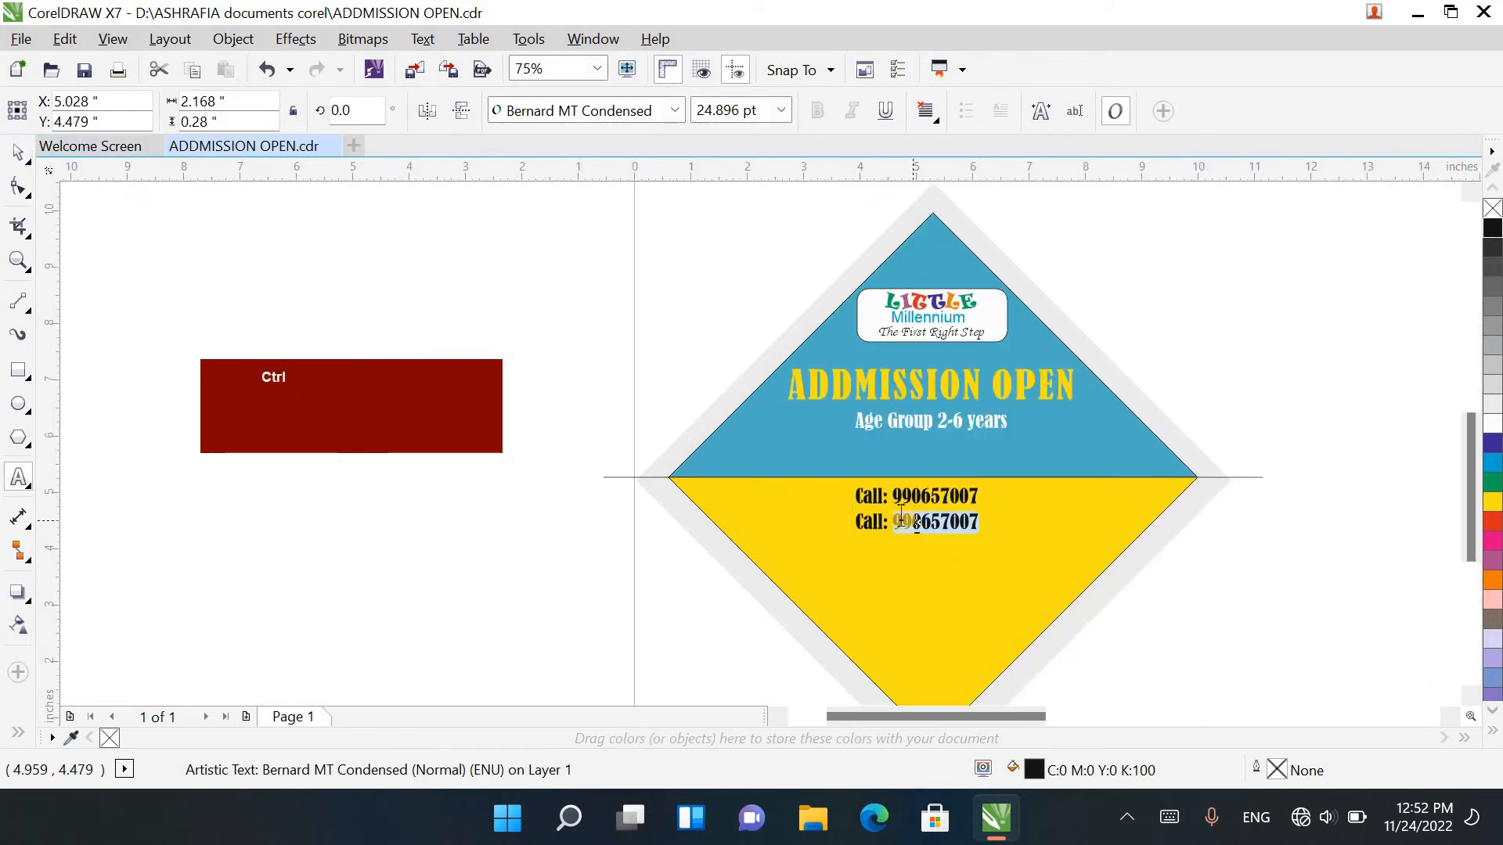
{"action": "key", "text": "ctrl+a"}
{"action": "left_click", "coordinate": [673, 110]}
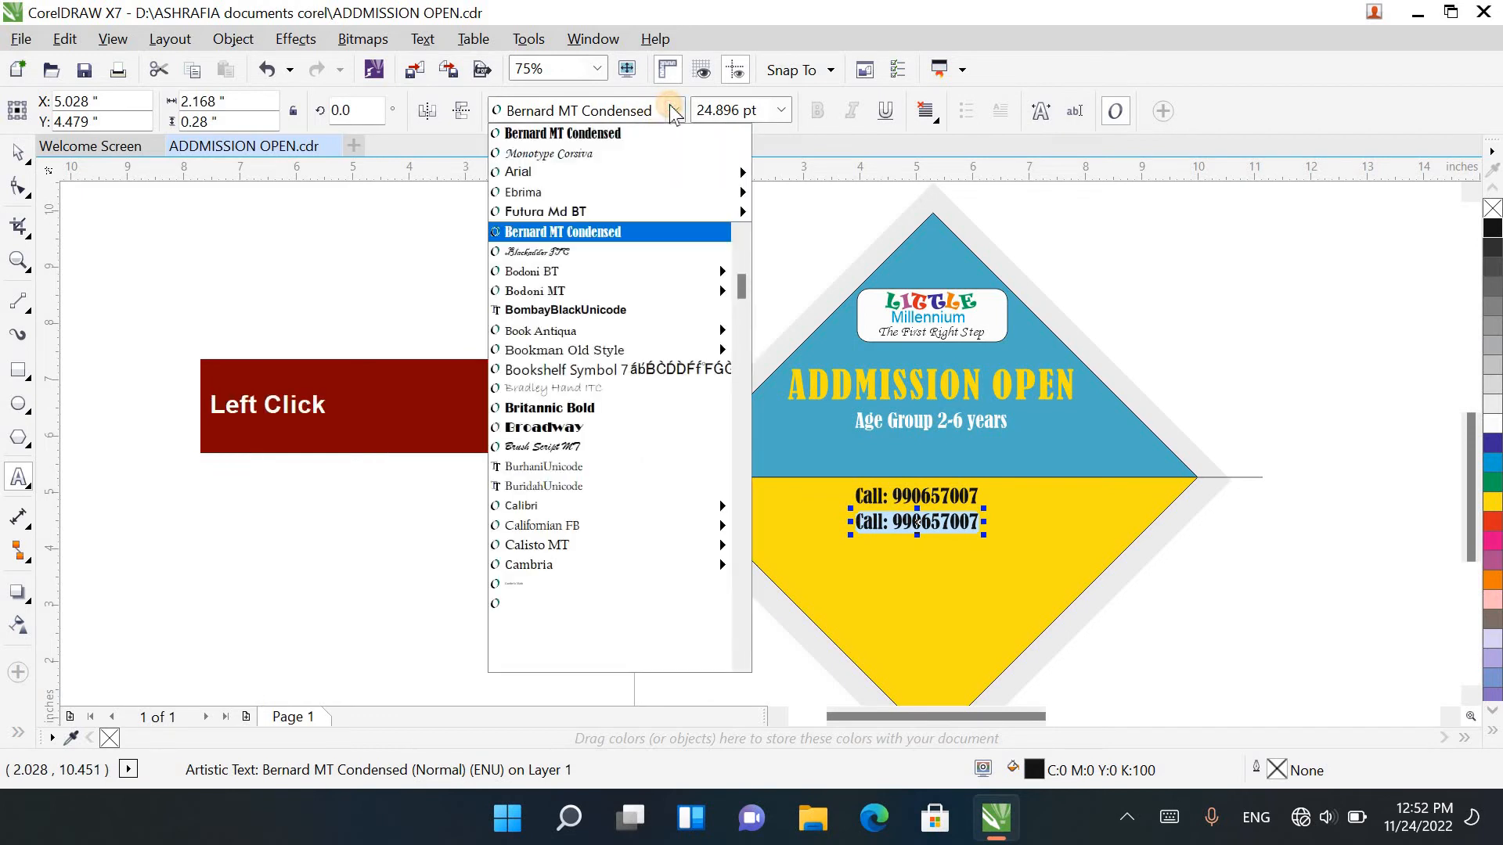
{"action": "left_click", "coordinate": [669, 166]}
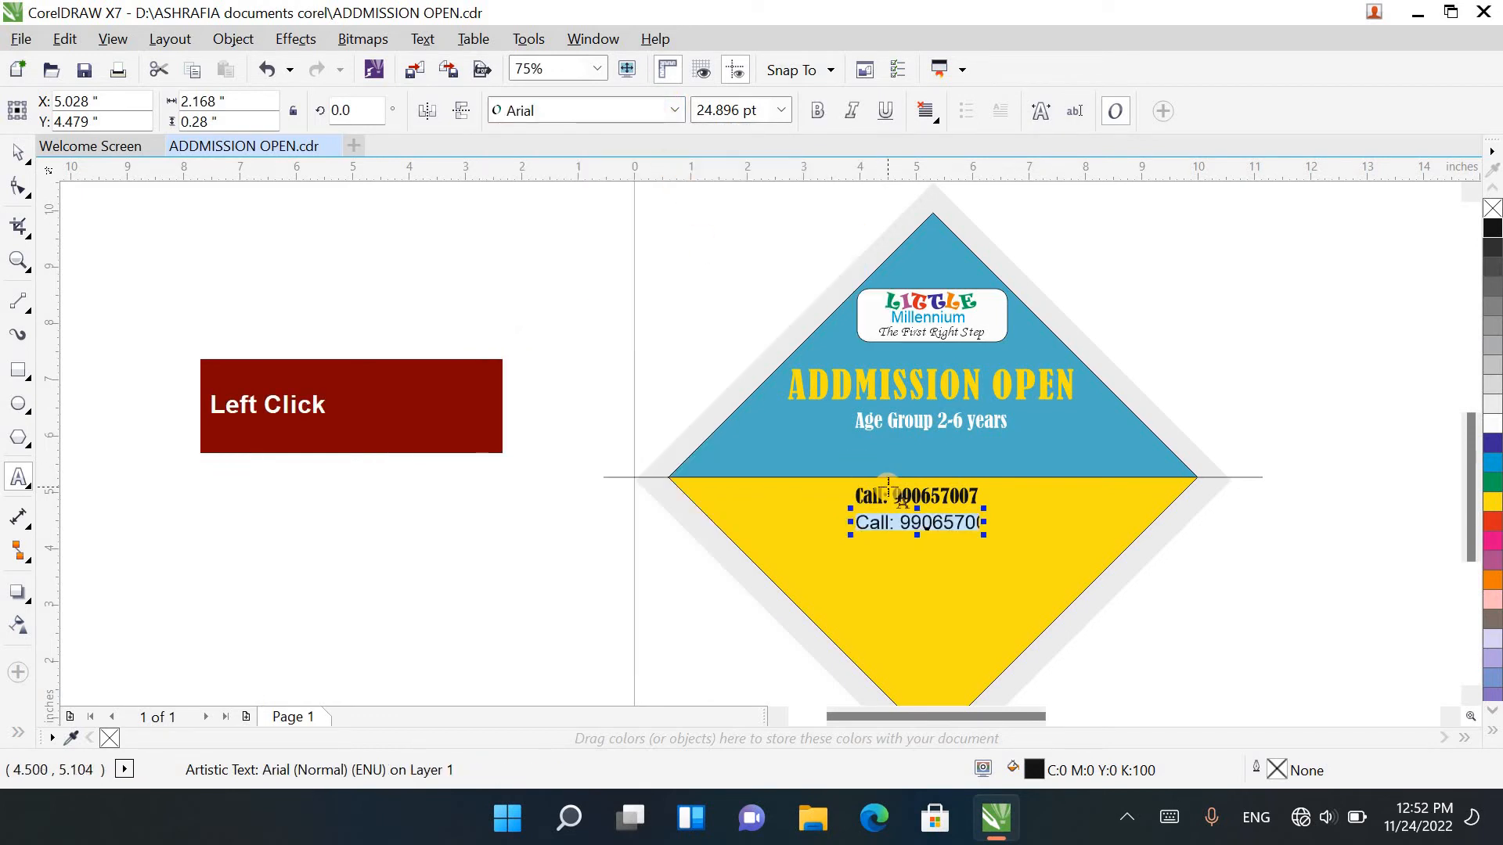
{"action": "type", "text": "Fi"}
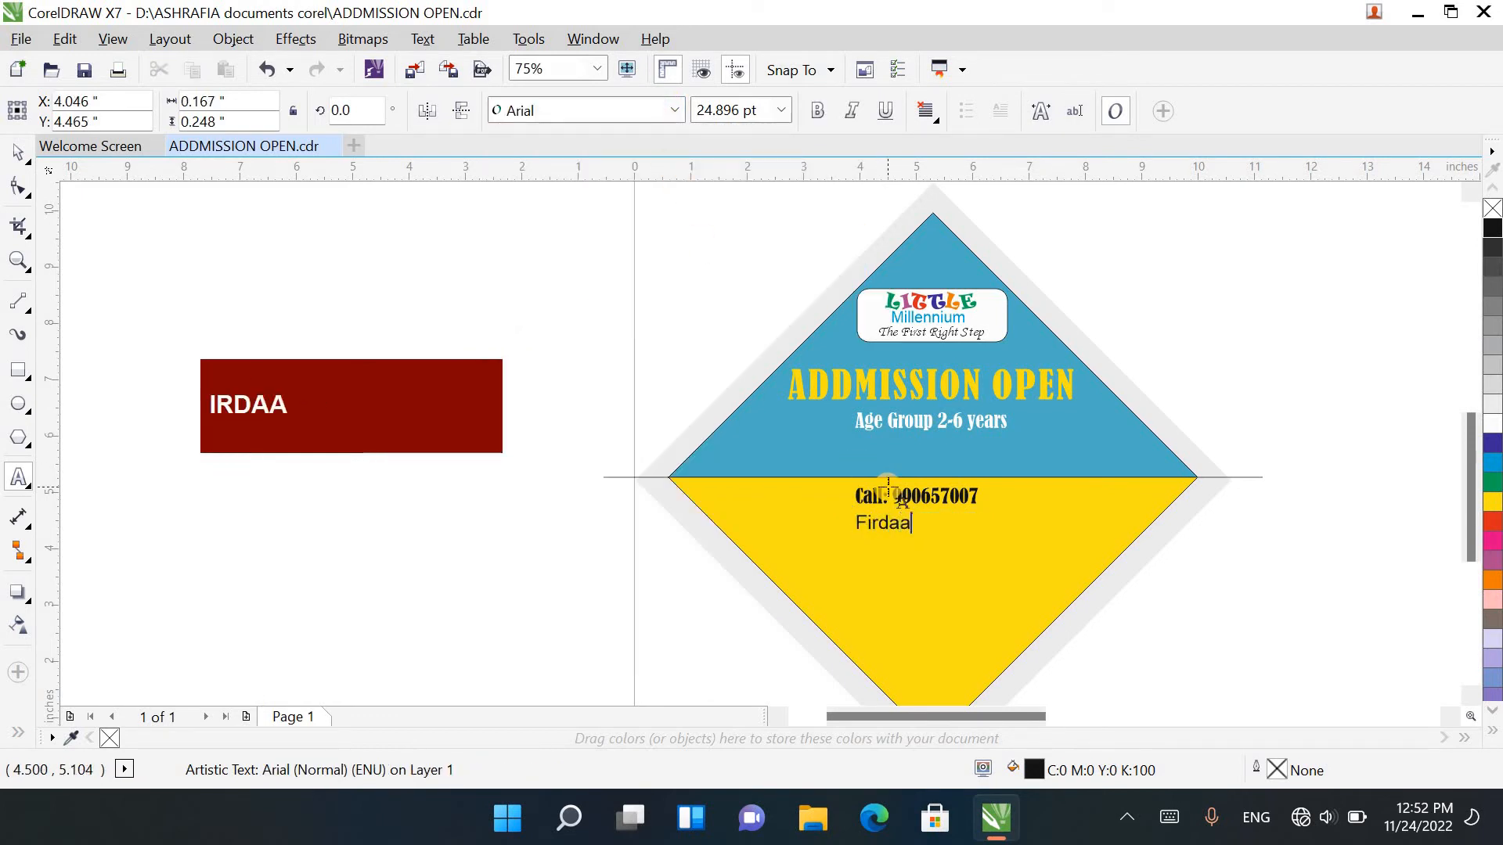
{"action": "type", "text": "rdausa"}
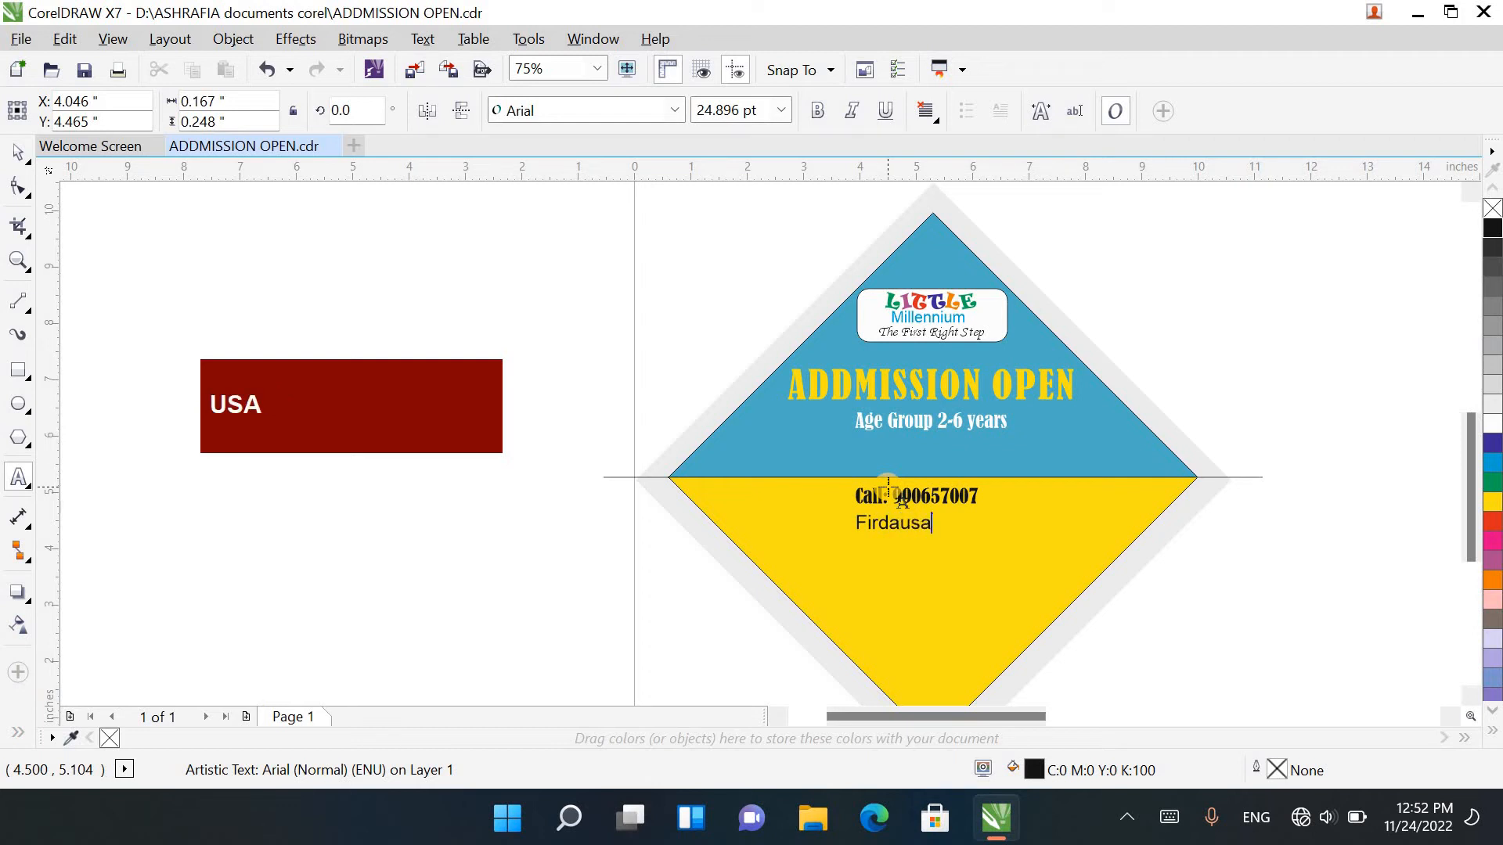
{"action": "type", "text": " Abad , Tengpora Bye pass"}
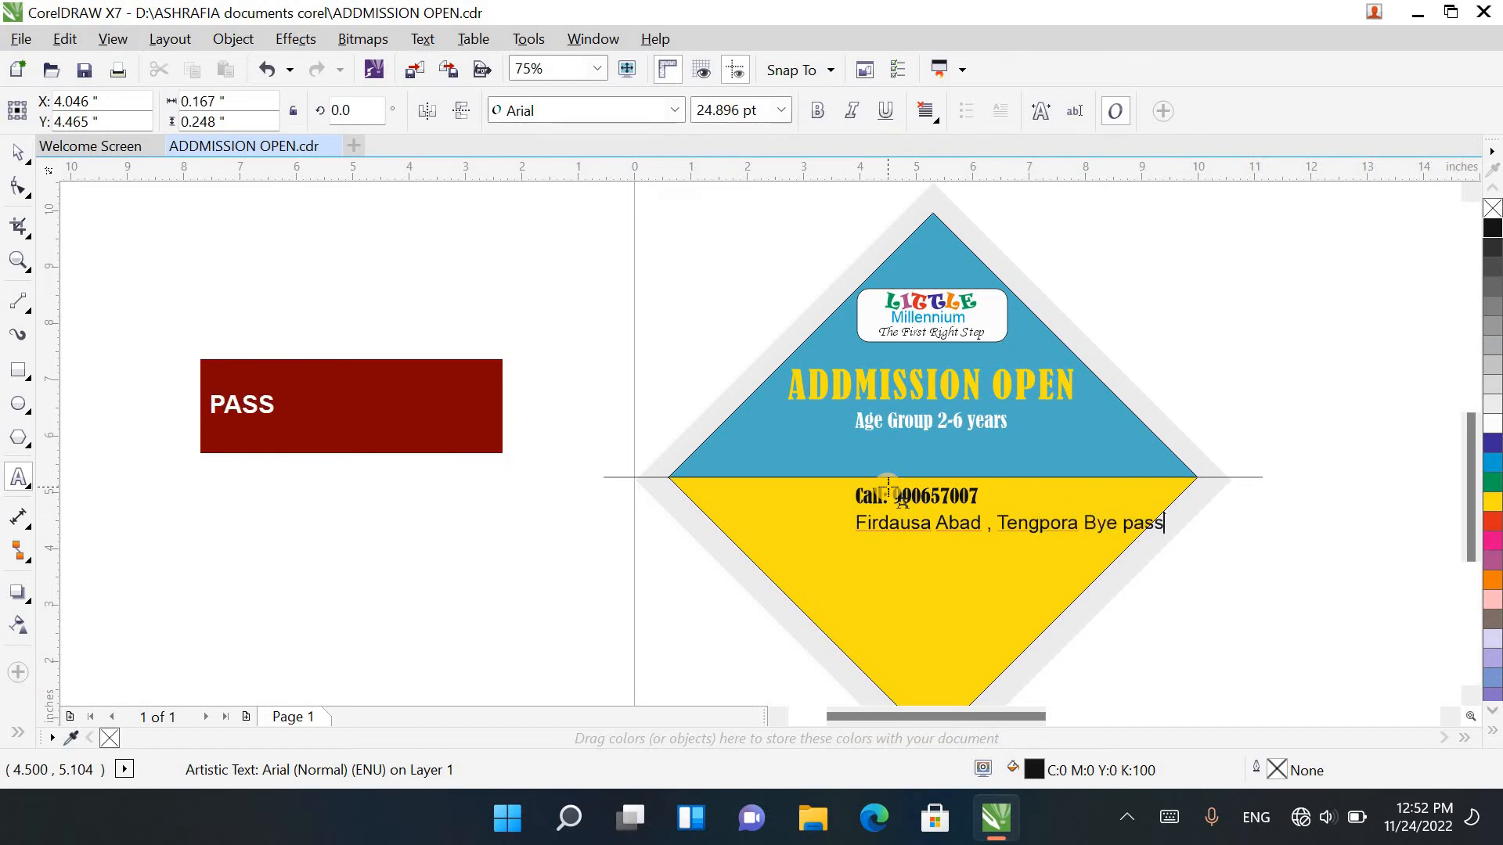
Step: Centre the address line horizontally on the yellow triangle
{"action": "left_click", "coordinate": [19, 153]}
{"action": "left_click", "coordinate": [931, 551], "text": "shift"}
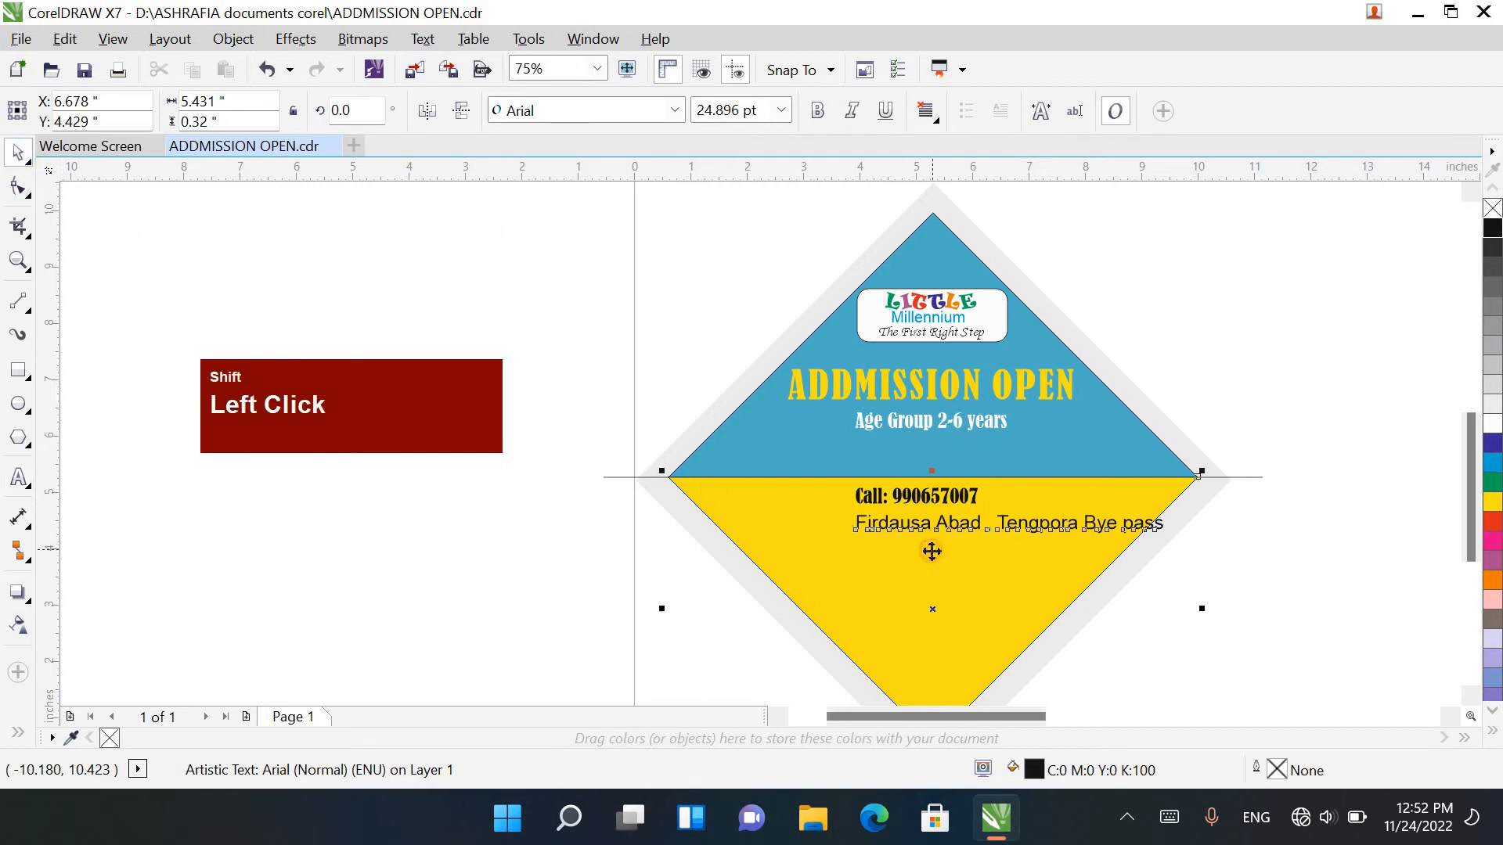
{"action": "key", "text": "c"}
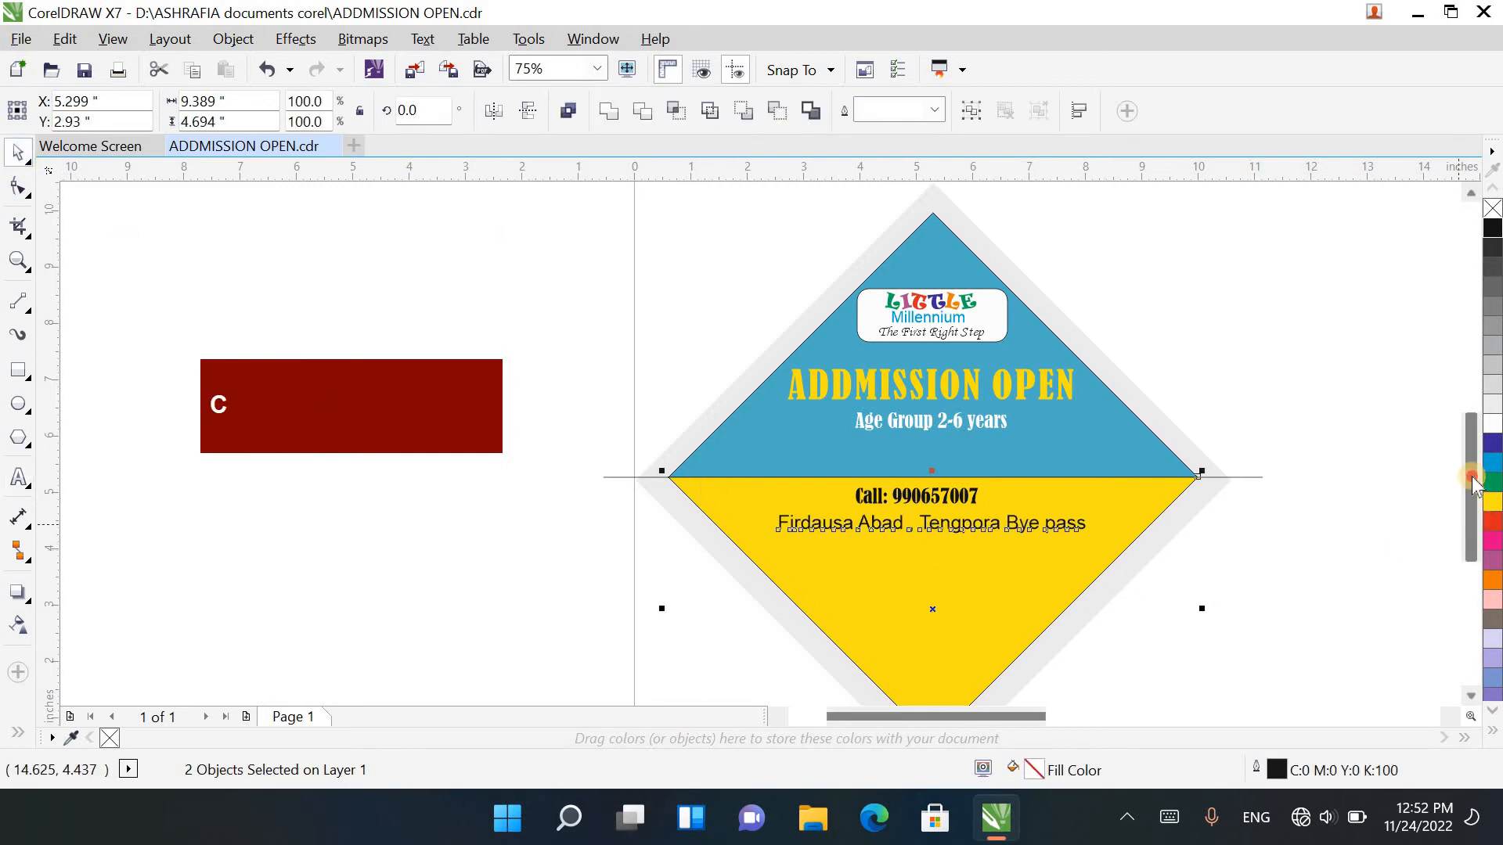
{"action": "mouse_move", "coordinate": [1471, 479]}
{"action": "left_mouse_down"}
{"action": "mouse_move", "coordinate": [1471, 378]}
{"action": "mouse_move", "coordinate": [1477, 491]}
{"action": "left_mouse_up"}
{"action": "scroll", "coordinate": [965, 470], "scroll_direction": "up", "scroll_amount": 2}
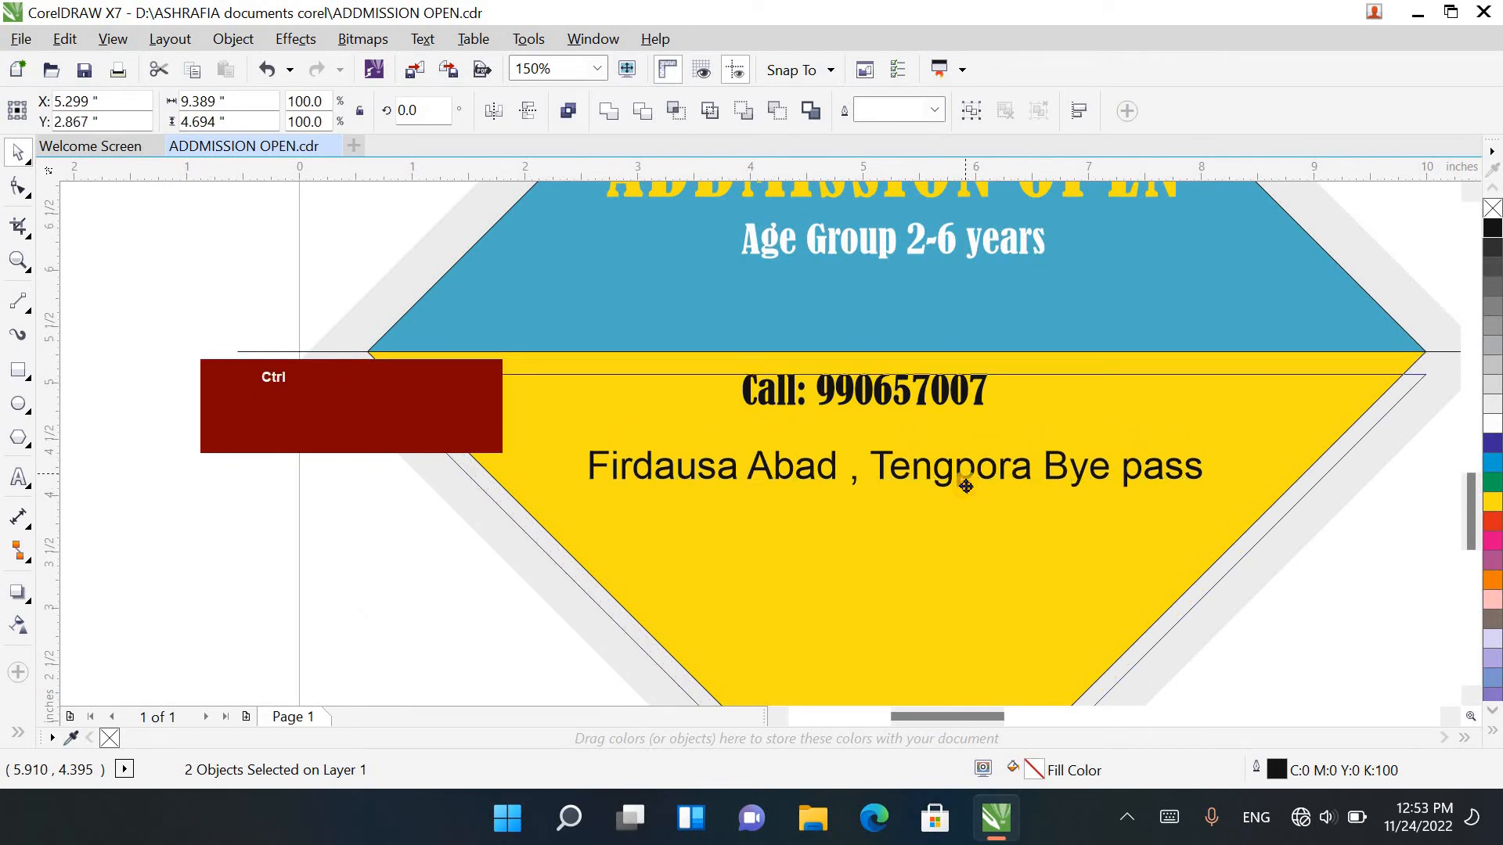
{"action": "key", "text": "ctrl+z"}
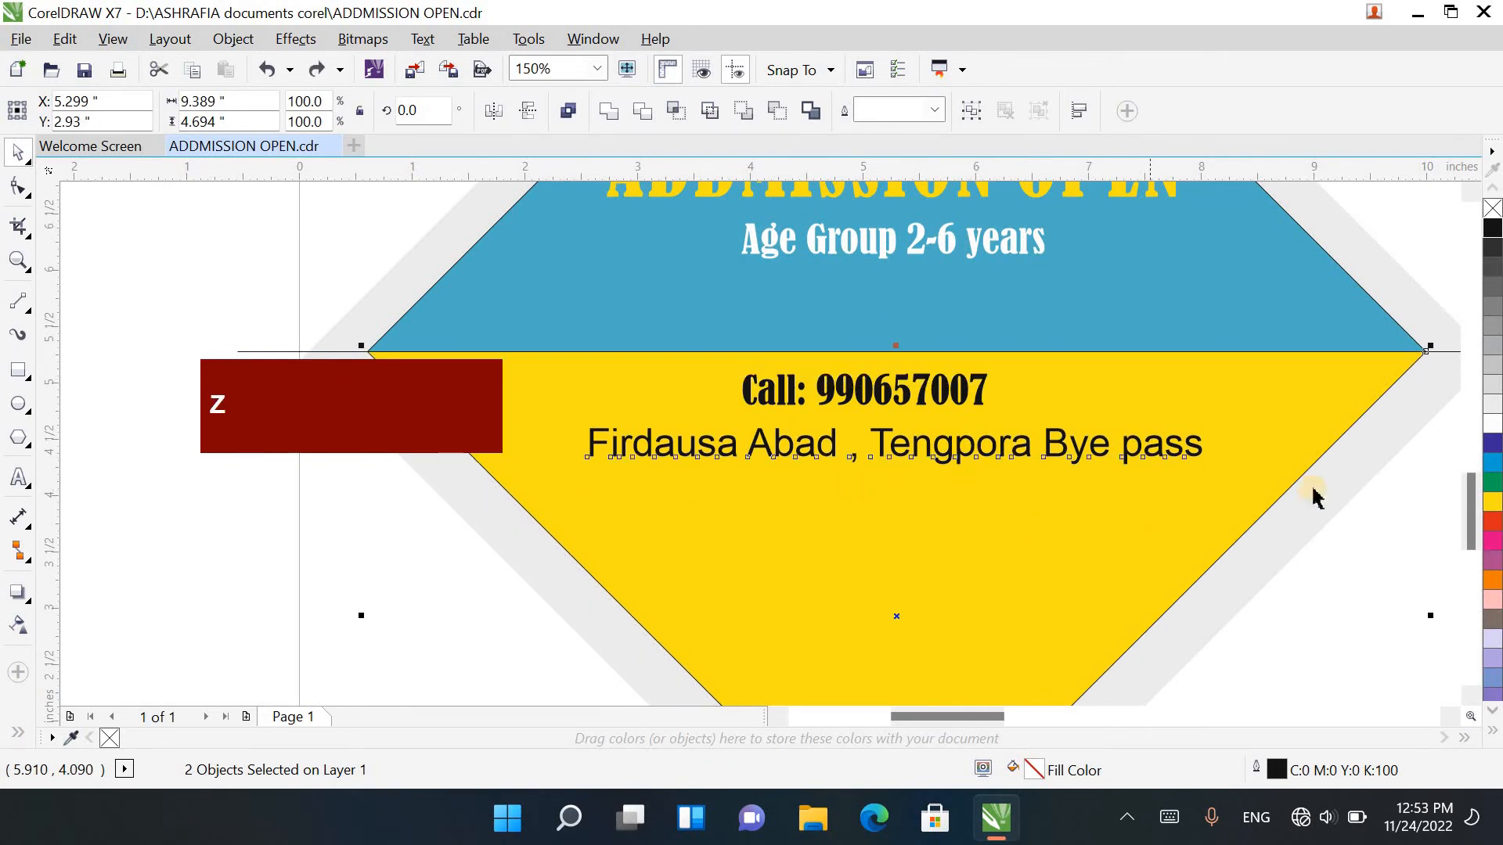
Step: Duplicate the address line straight down, directly beneath the original
{"action": "left_click", "coordinate": [1011, 441]}
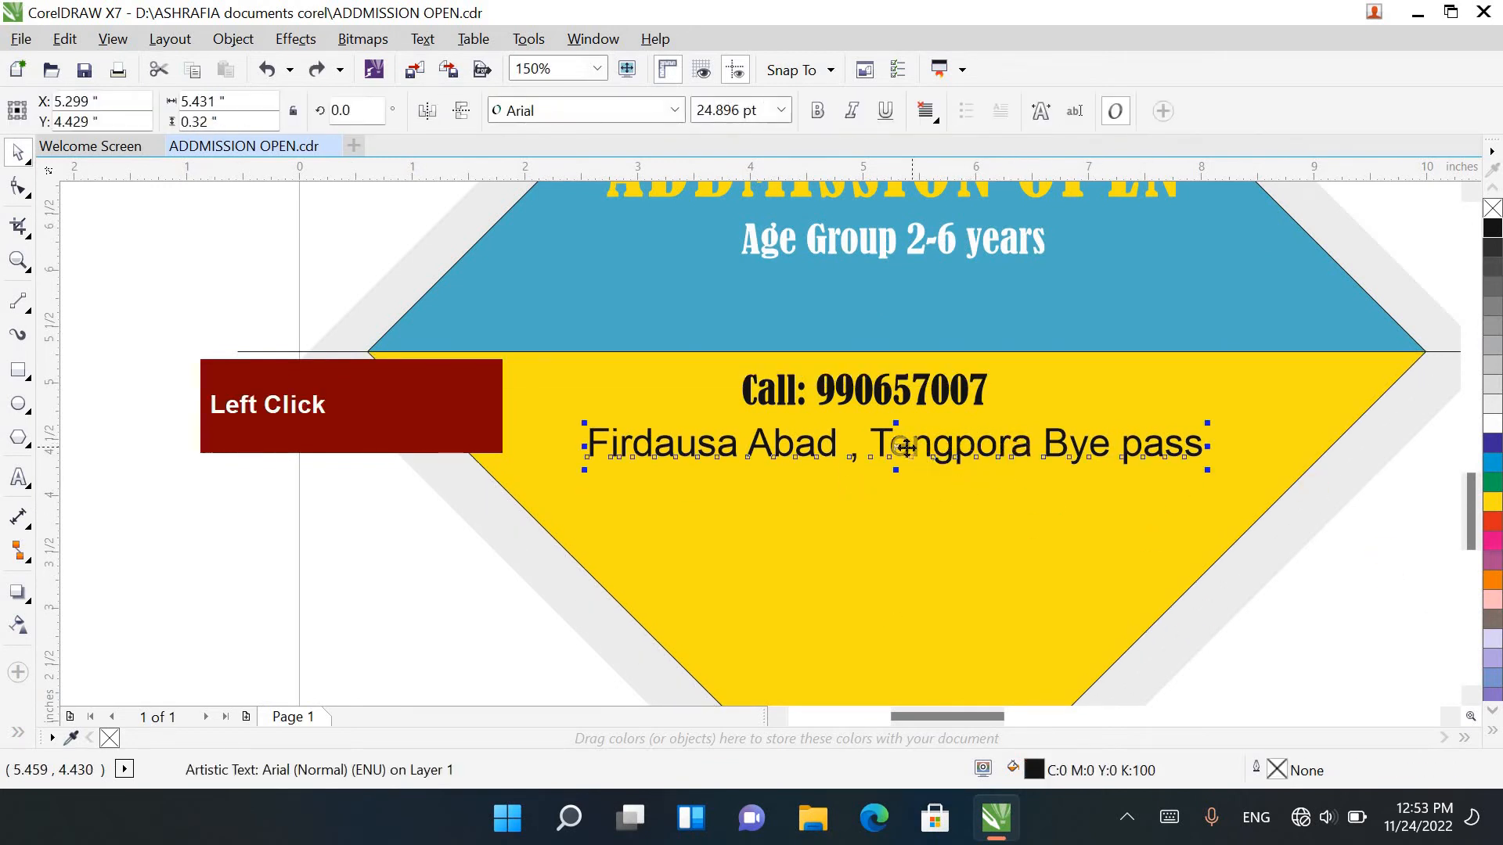
{"action": "left_click_drag", "start_coordinate": [902, 486], "coordinate": [902, 485]}
{"action": "right_click", "coordinate": [901, 485]}
Step: Replace the duplicated address line's text with the nearby-landmark direction, starting with opposite
{"action": "triple_click", "coordinate": [900, 485]}
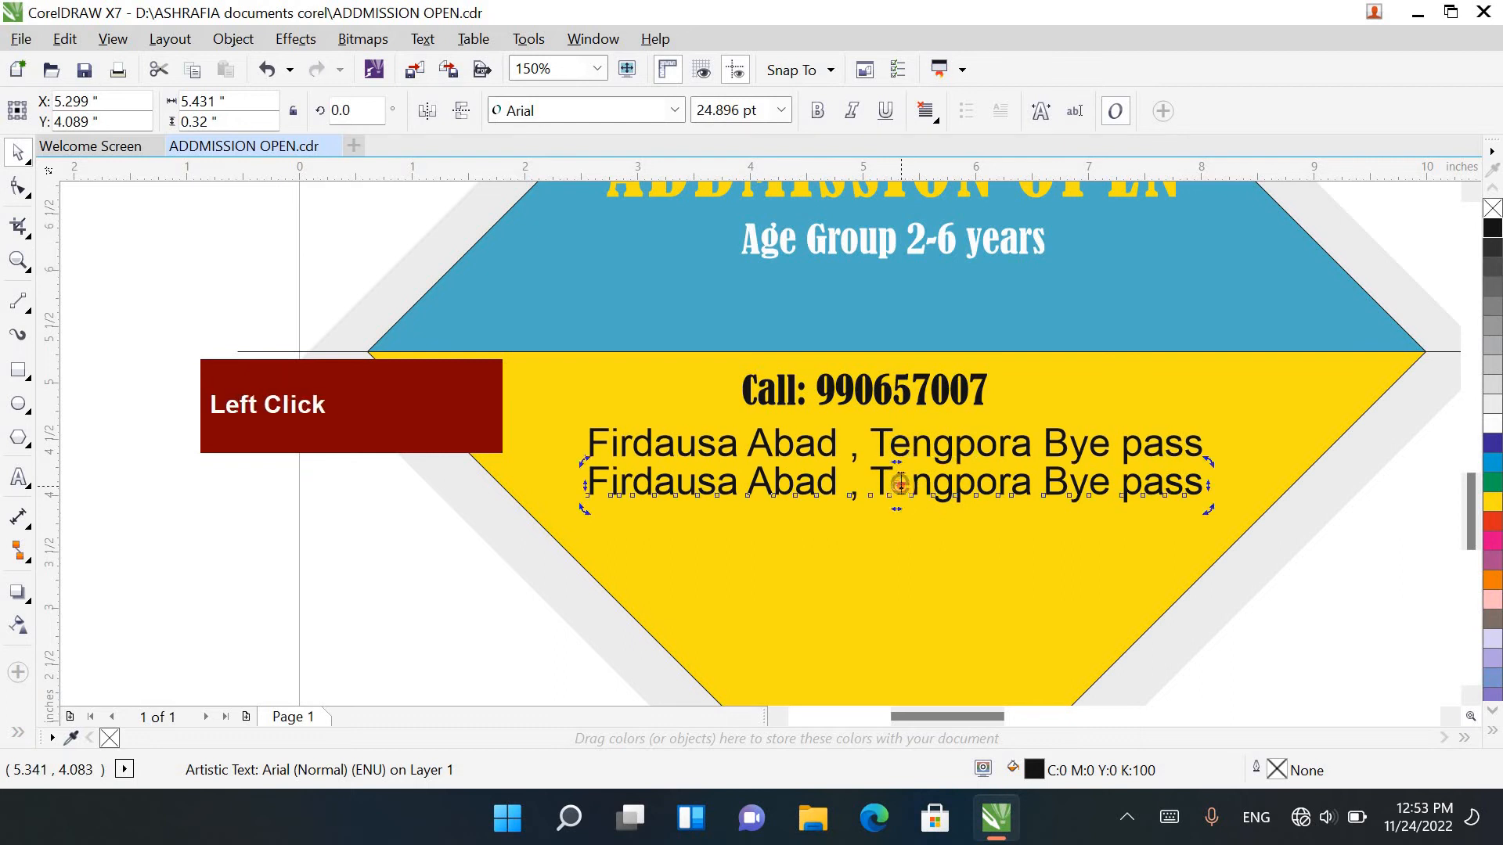
{"action": "left_click", "coordinate": [906, 477]}
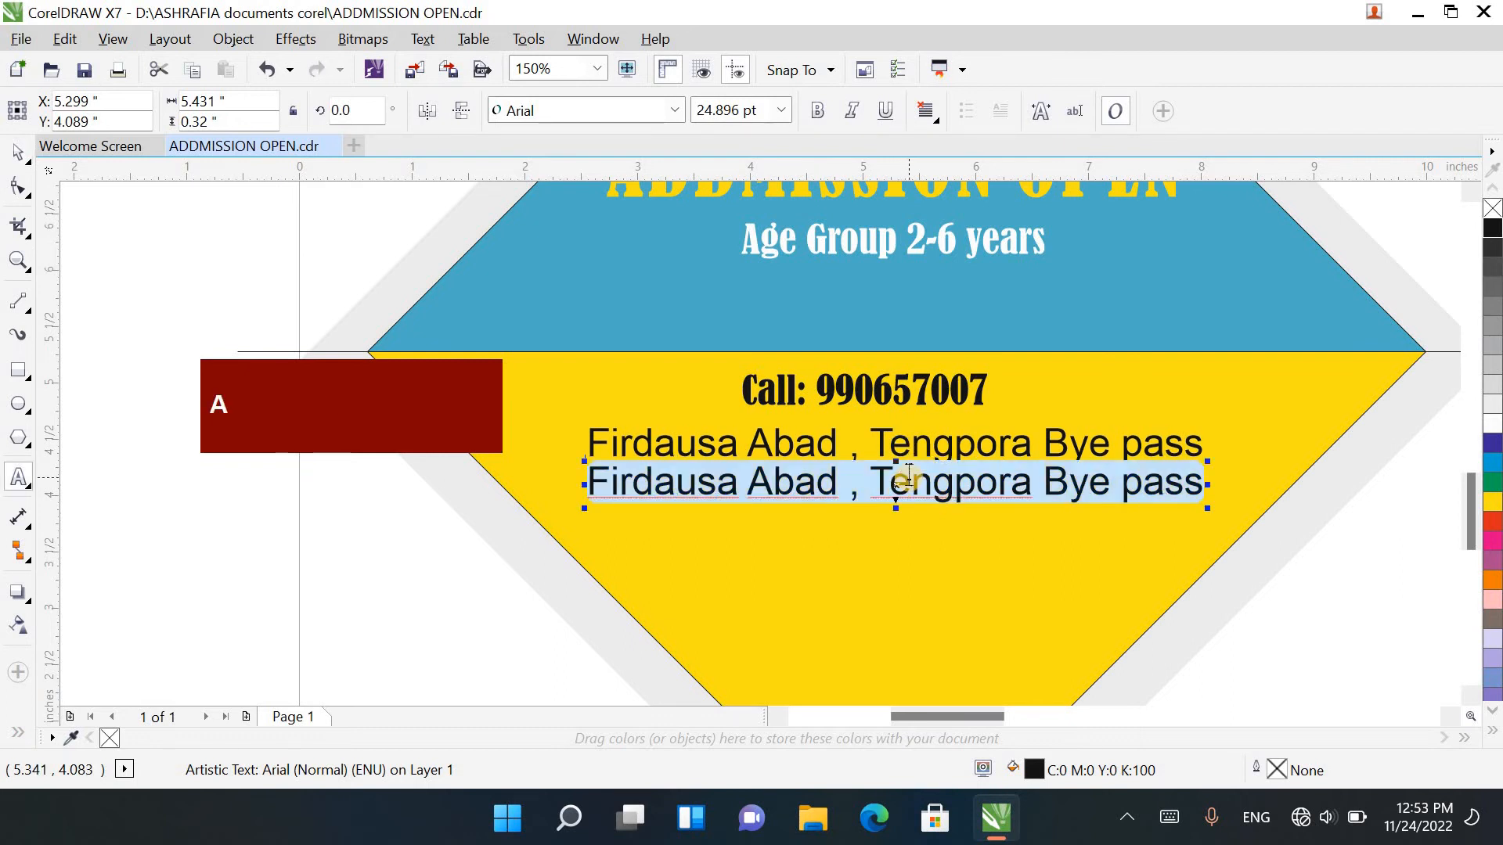
{"action": "type", "text": "opposit"}
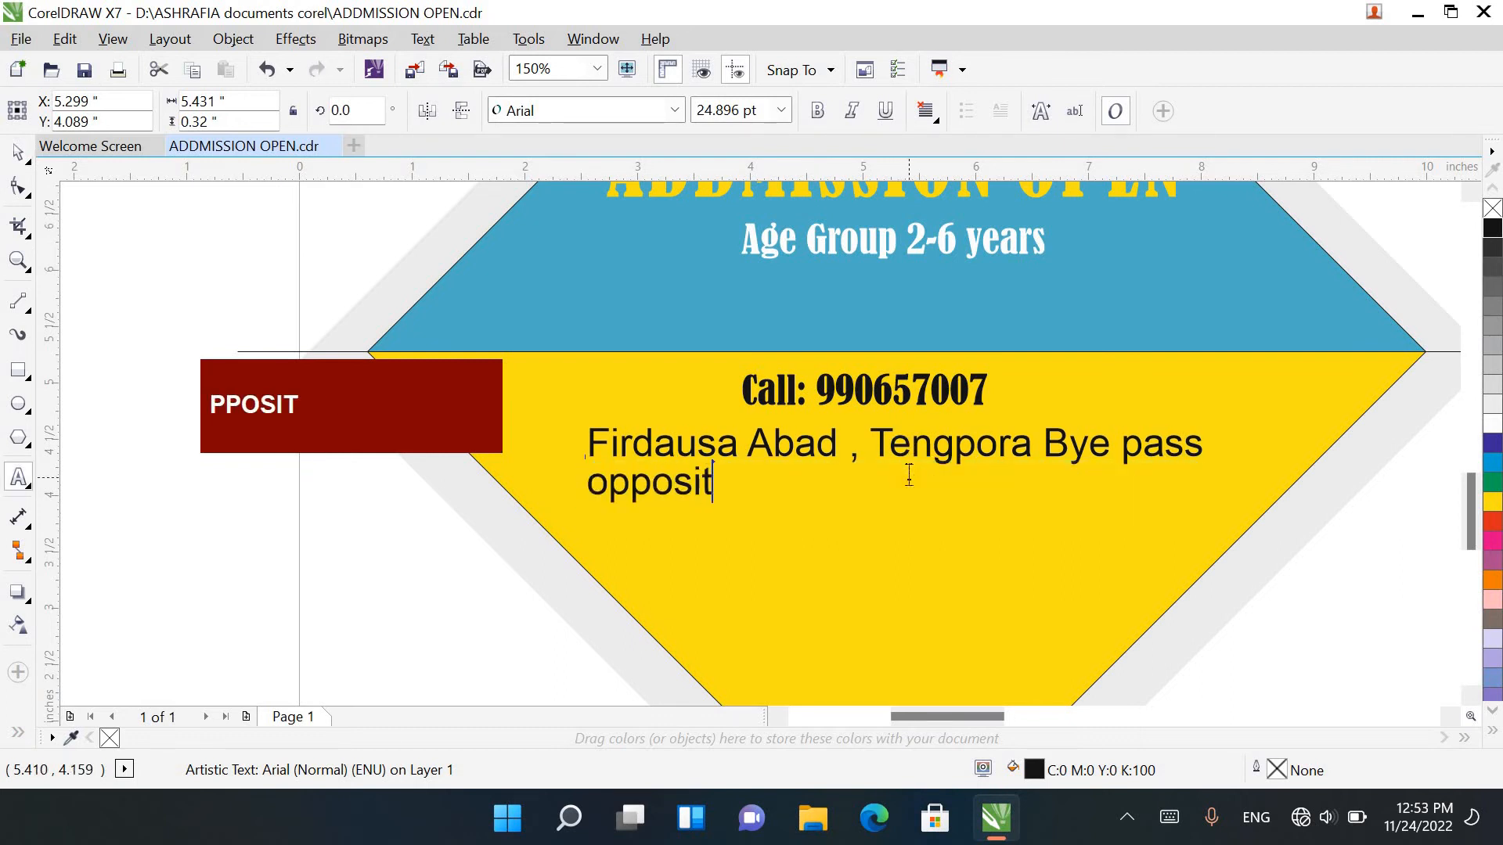
{"action": "type", "text": "e M"}
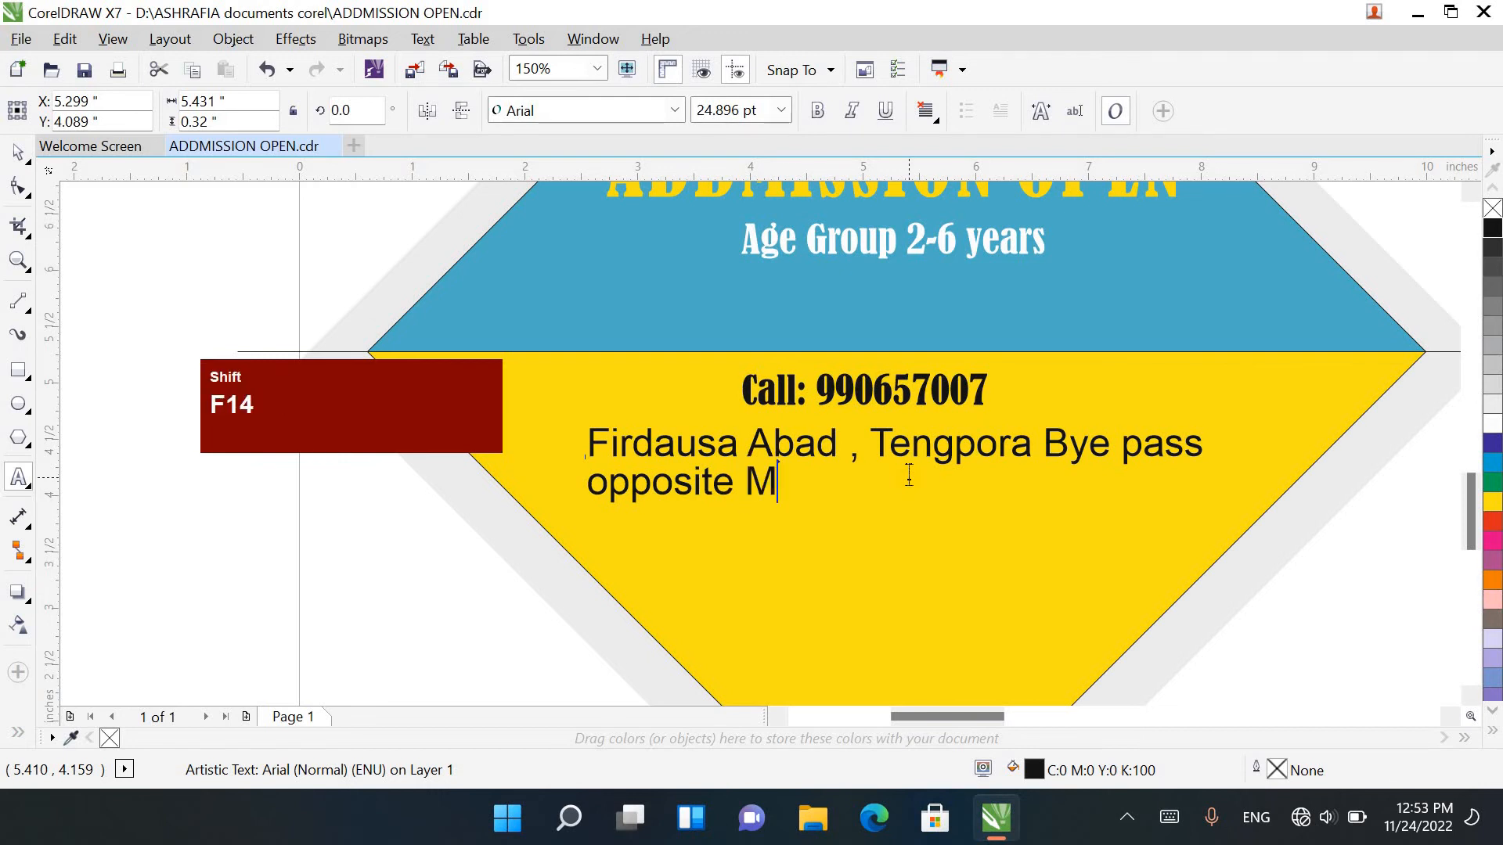
{"action": "key", "text": "BackSpace"}
{"action": "type", "text": "N"}
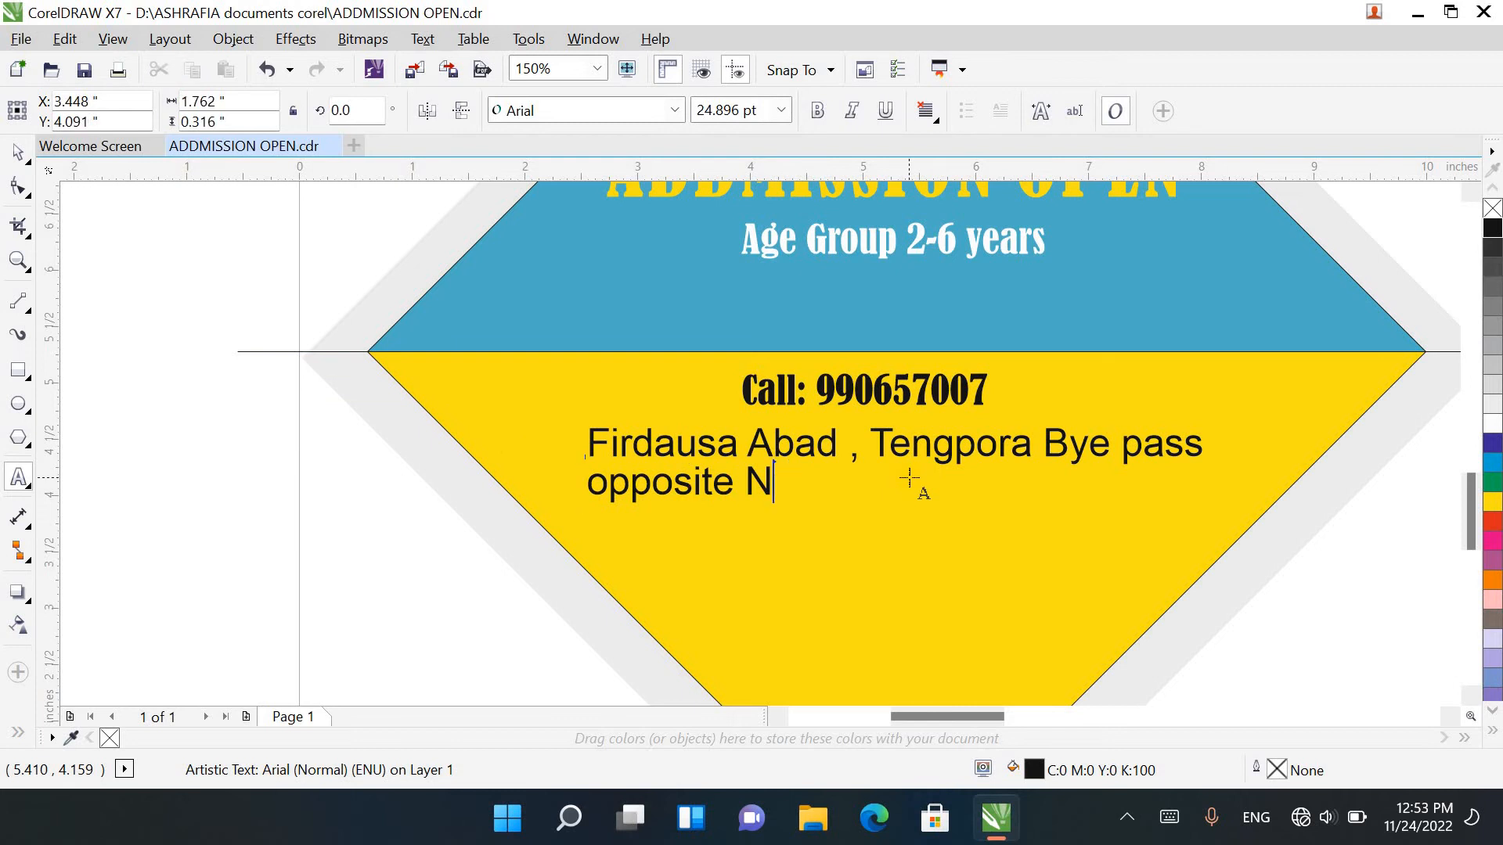
{"action": "type", "text": "rew City"}
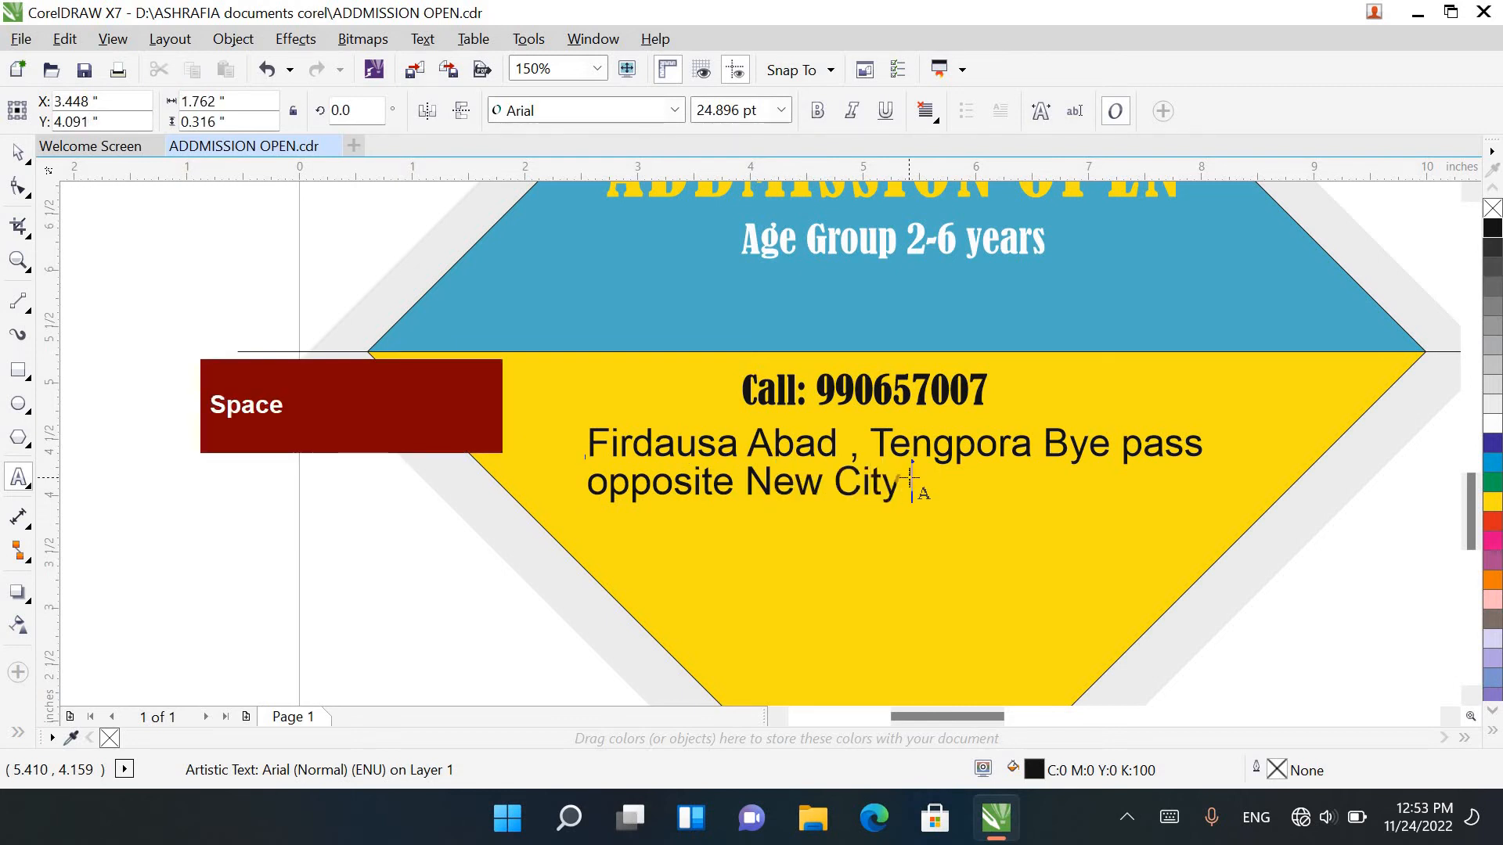
{"action": "key", "text": "shift"}
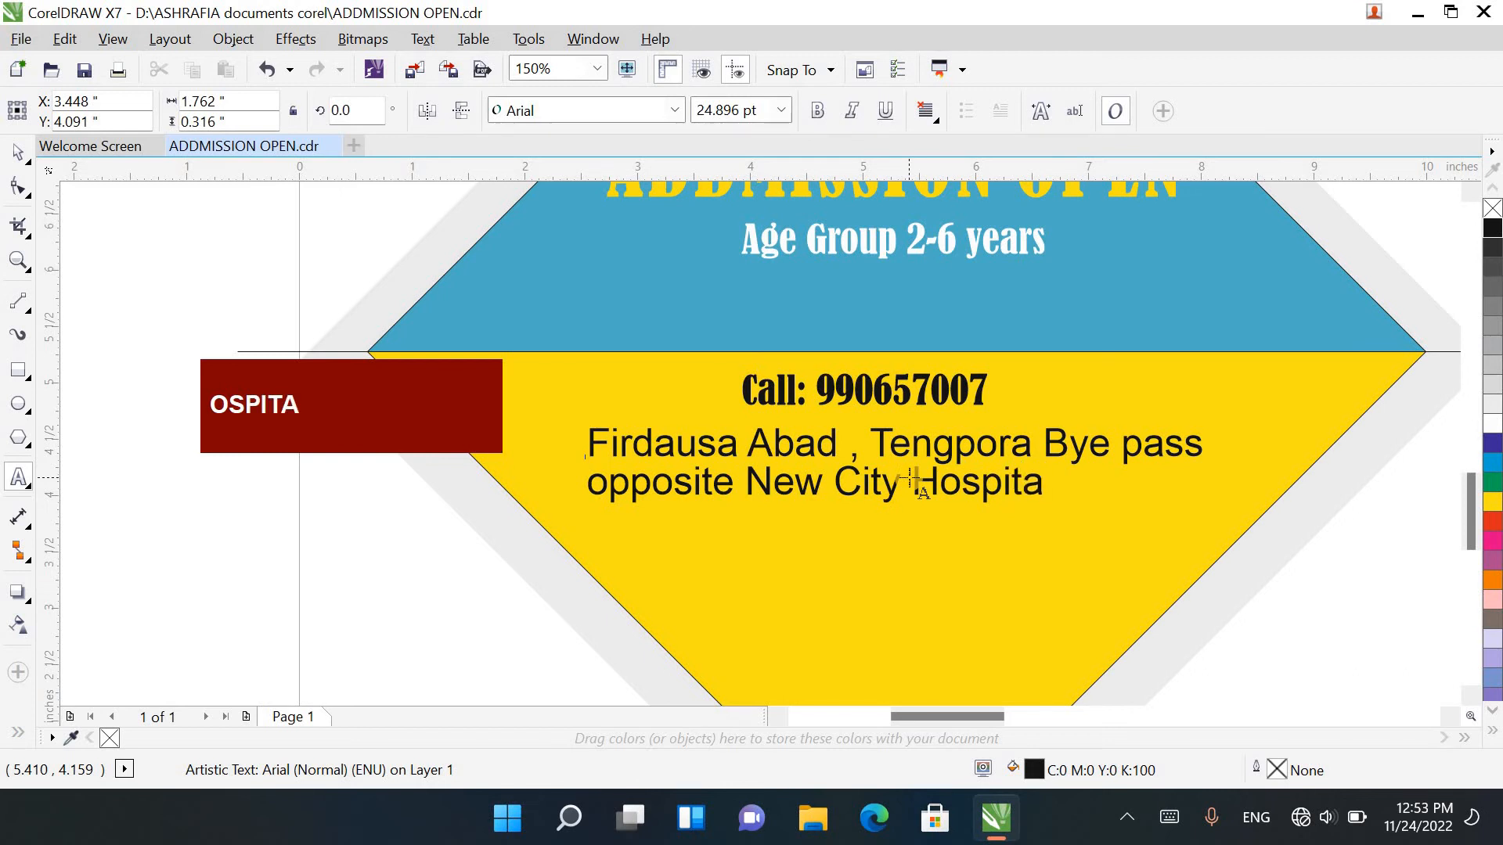
{"action": "left_click", "coordinate": [305, 196]}
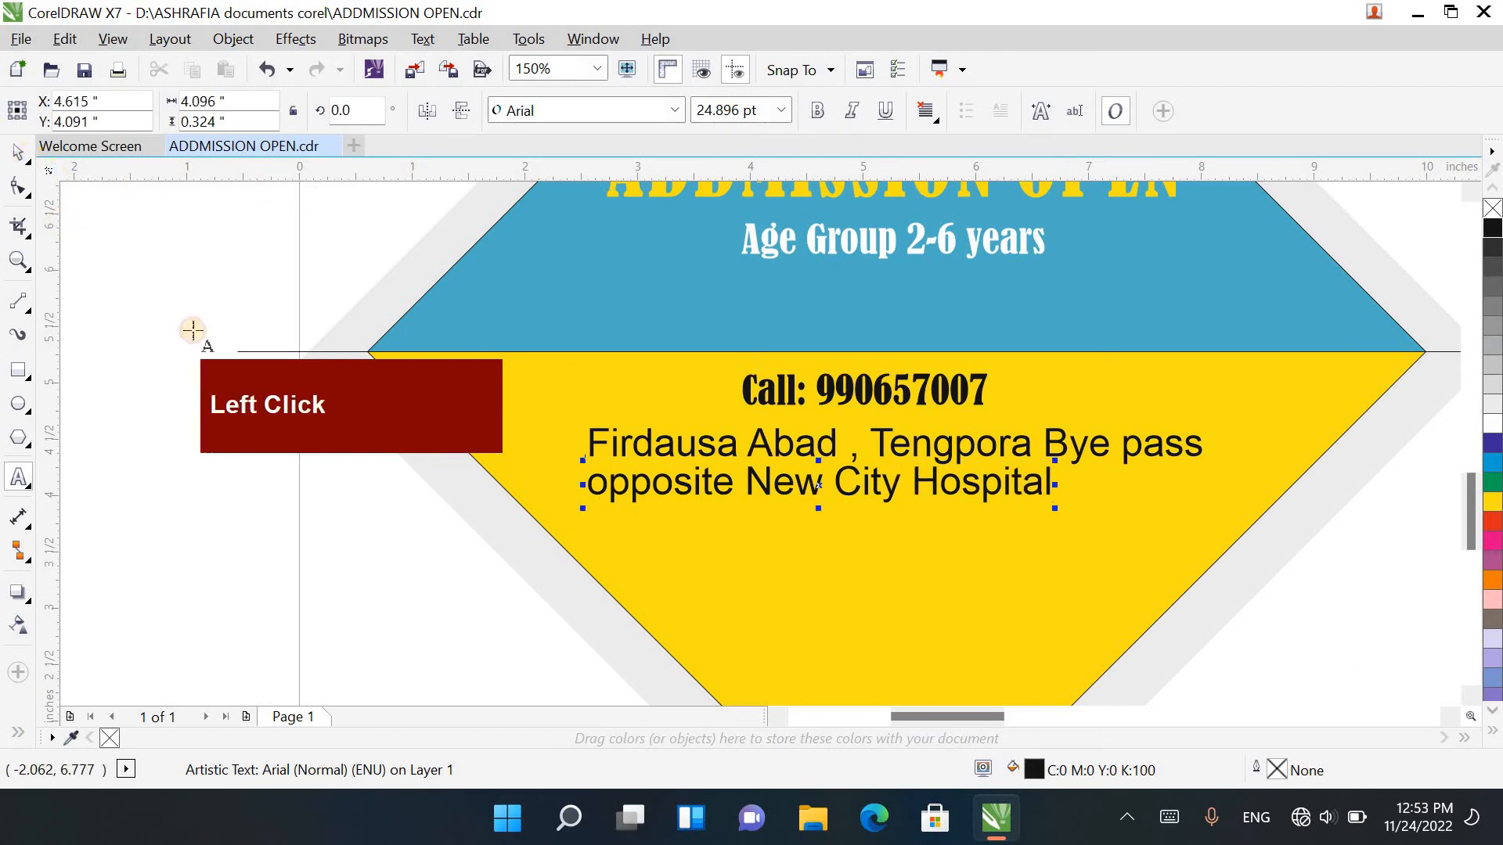
Step: Capitalise the first letter of the landmark line so it begins with Opposite
{"action": "double_click", "coordinate": [600, 485]}
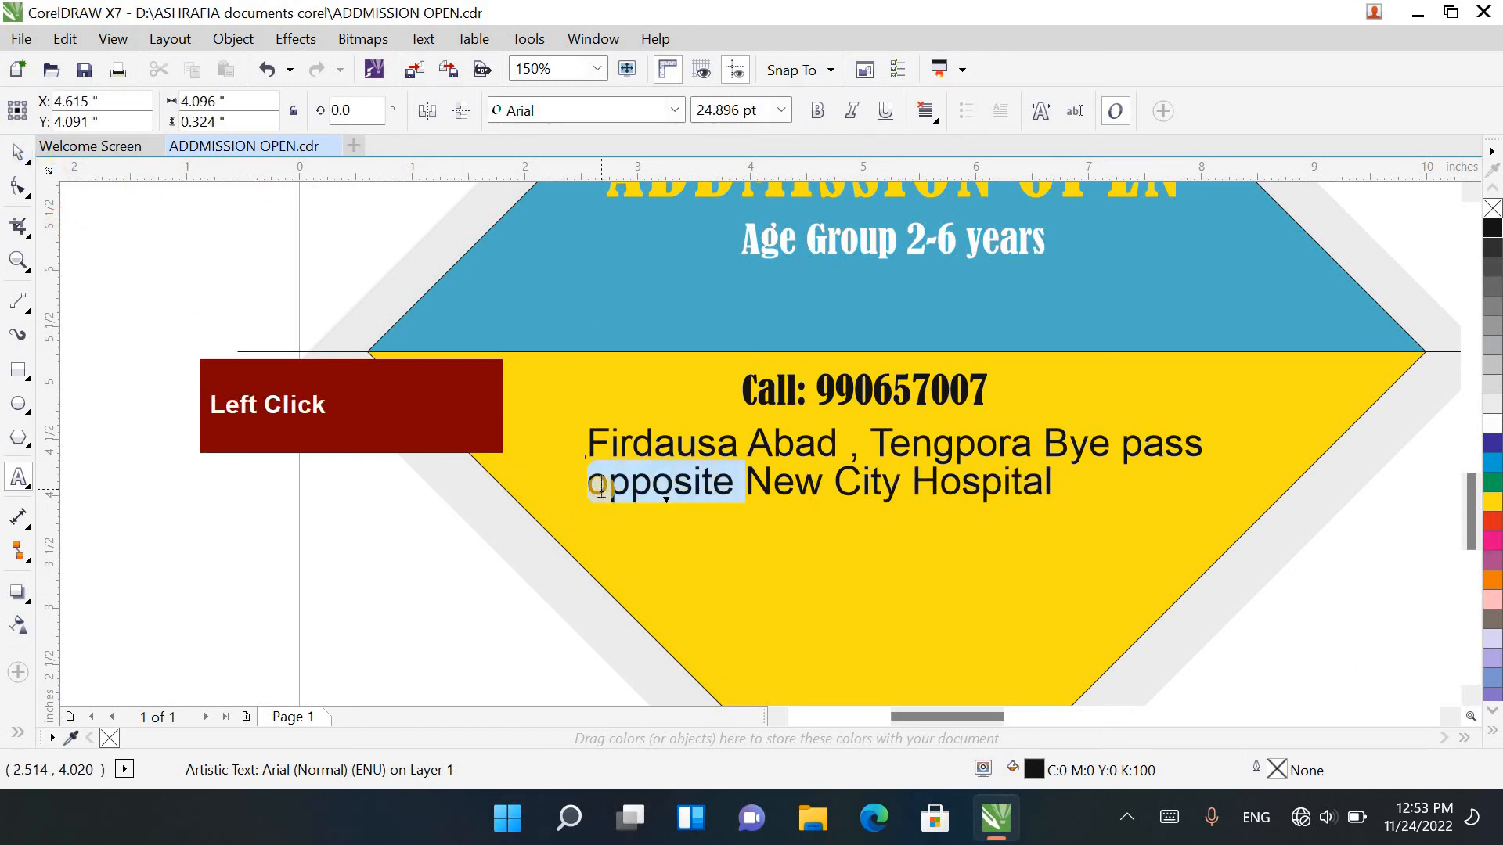
{"action": "key", "text": "Left"}
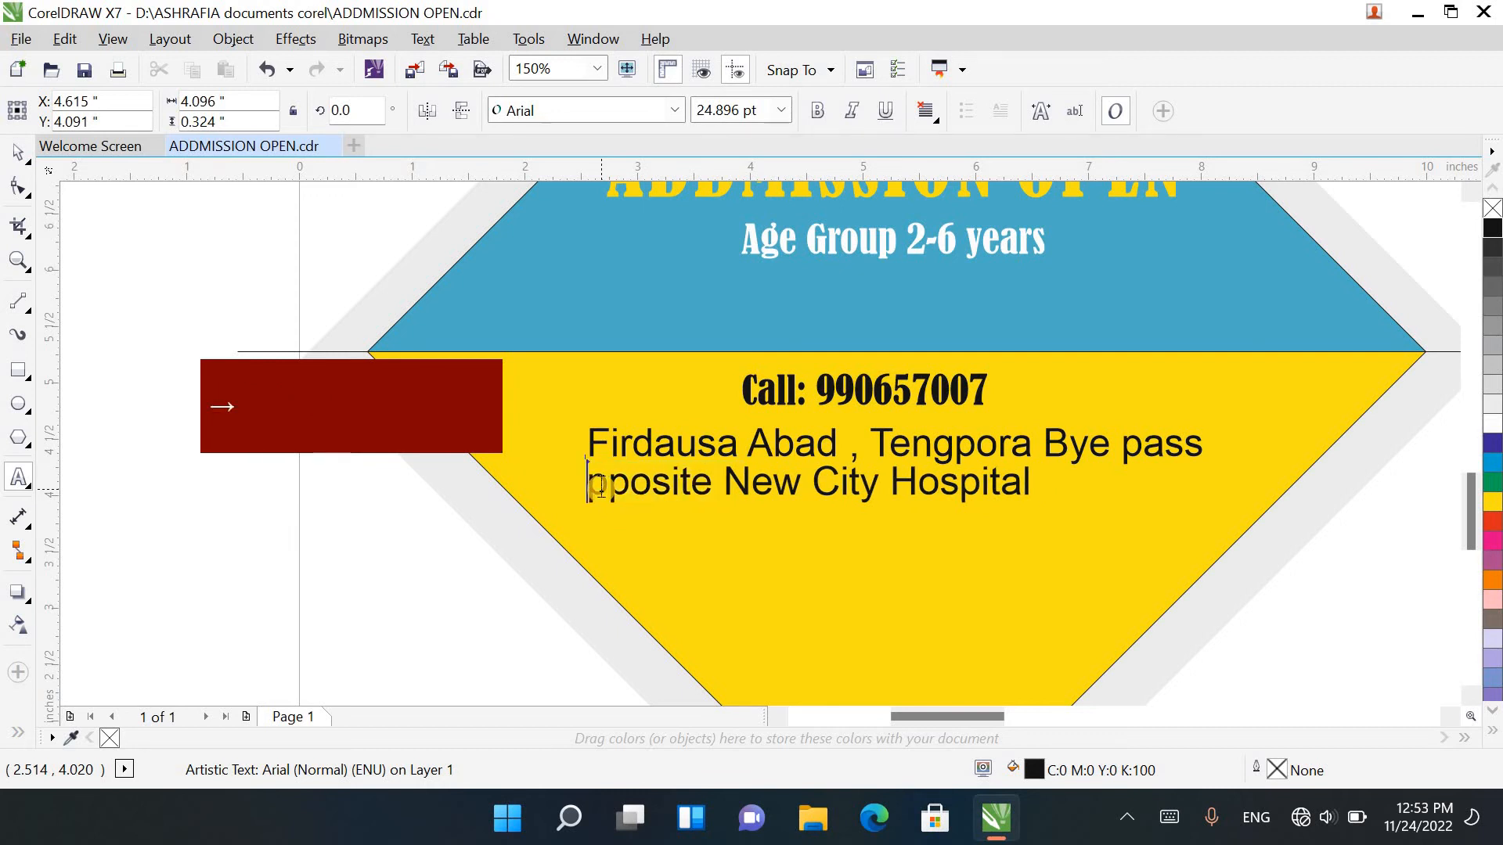
{"action": "type", "text": "O"}
Step: Centre the landmark line horizontally on the yellow triangle and clear the selection
{"action": "left_click", "coordinate": [18, 152]}
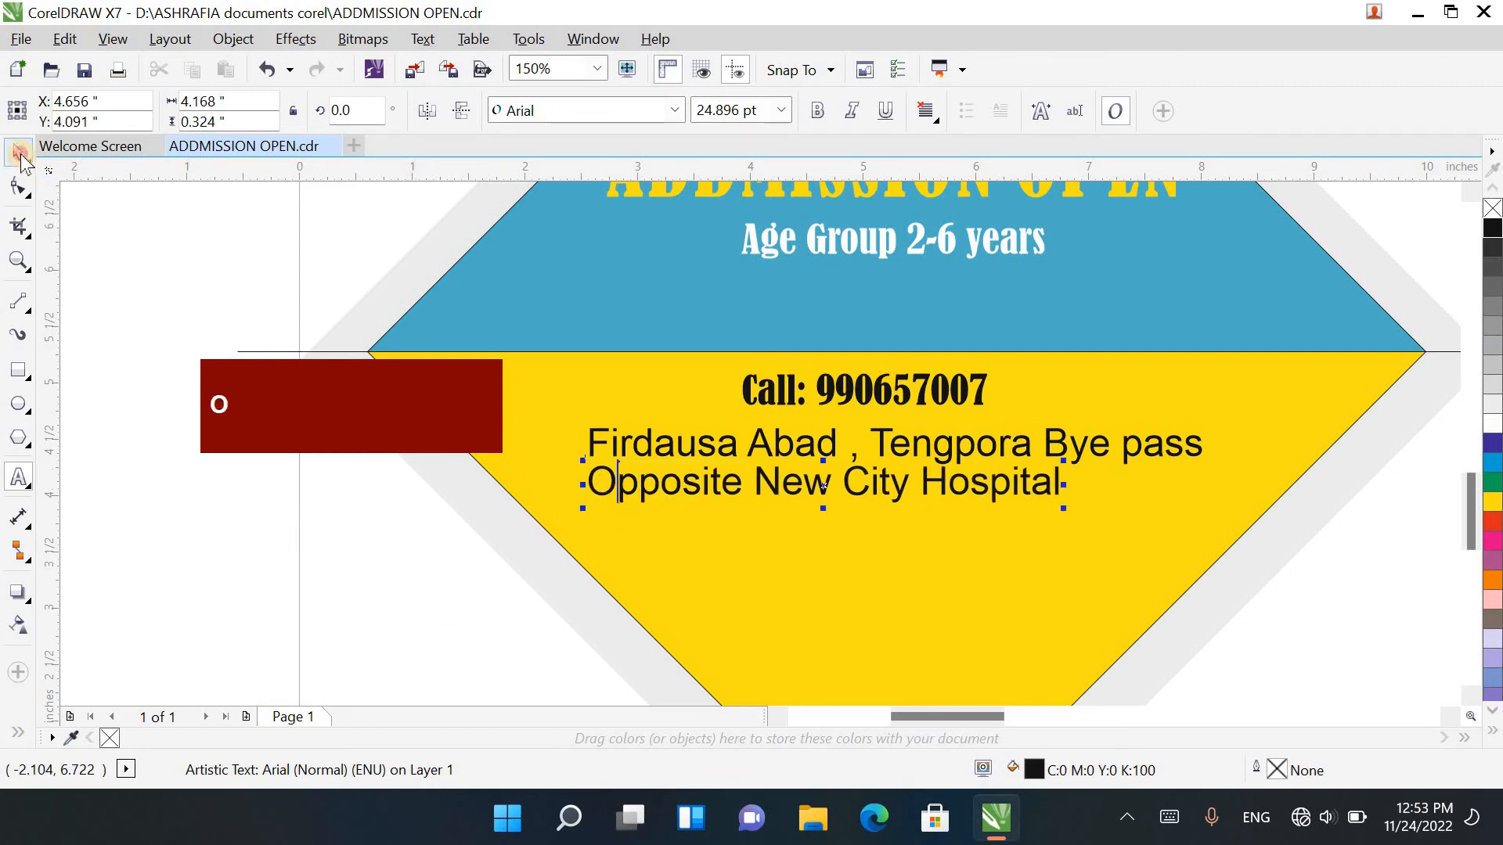
{"action": "left_click", "coordinate": [1119, 607]}
{"action": "scroll", "coordinate": [1009, 607], "scroll_direction": "down", "scroll_amount": 2}
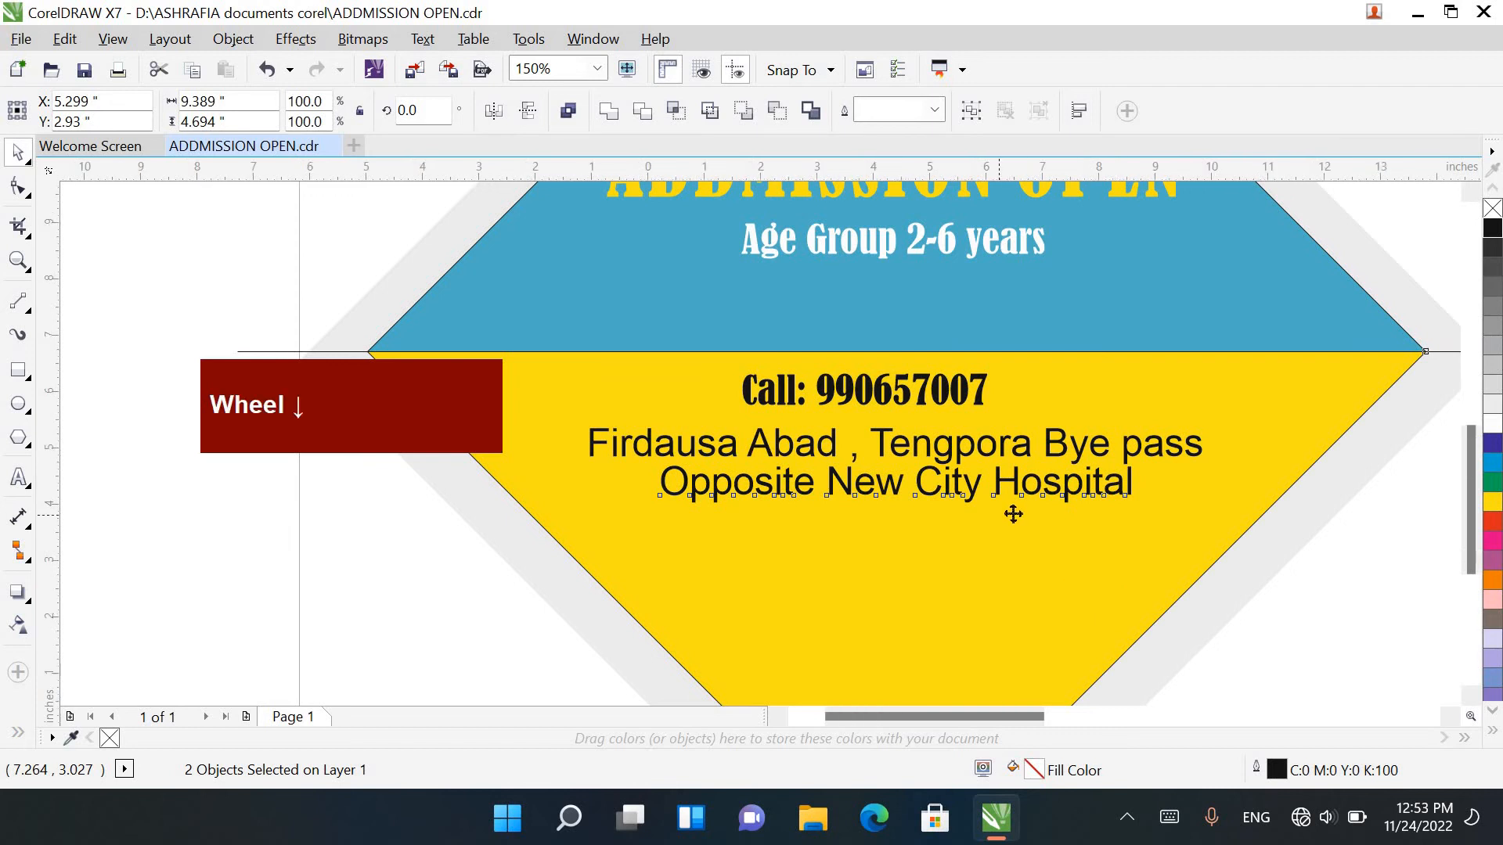
{"action": "left_click", "coordinate": [1328, 595]}
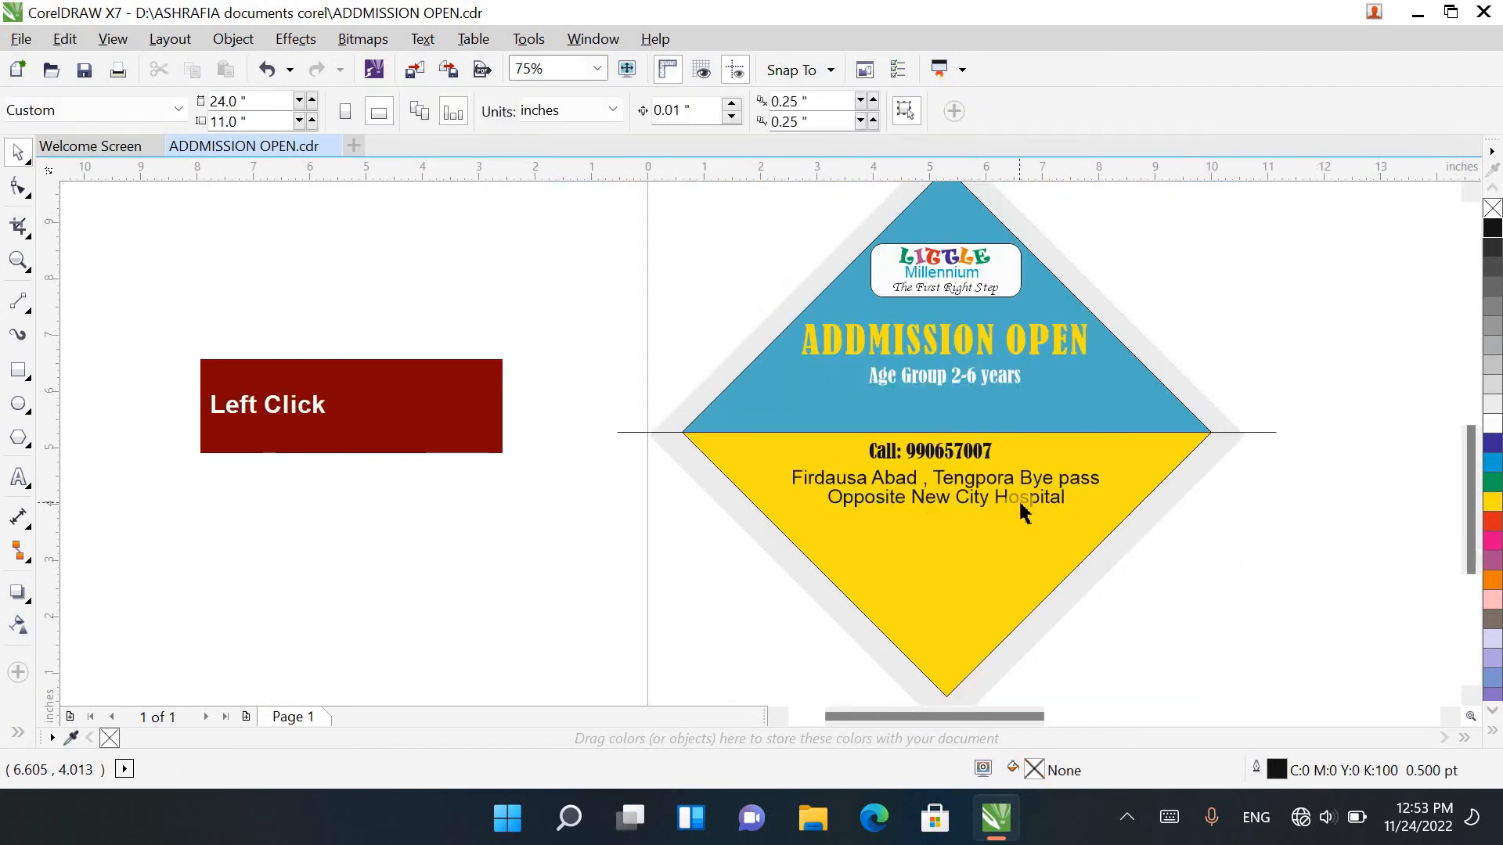
Step: Nudge the landmark line down to a Y position of 4.031 inches and deselect it
{"action": "left_click", "coordinate": [1017, 500]}
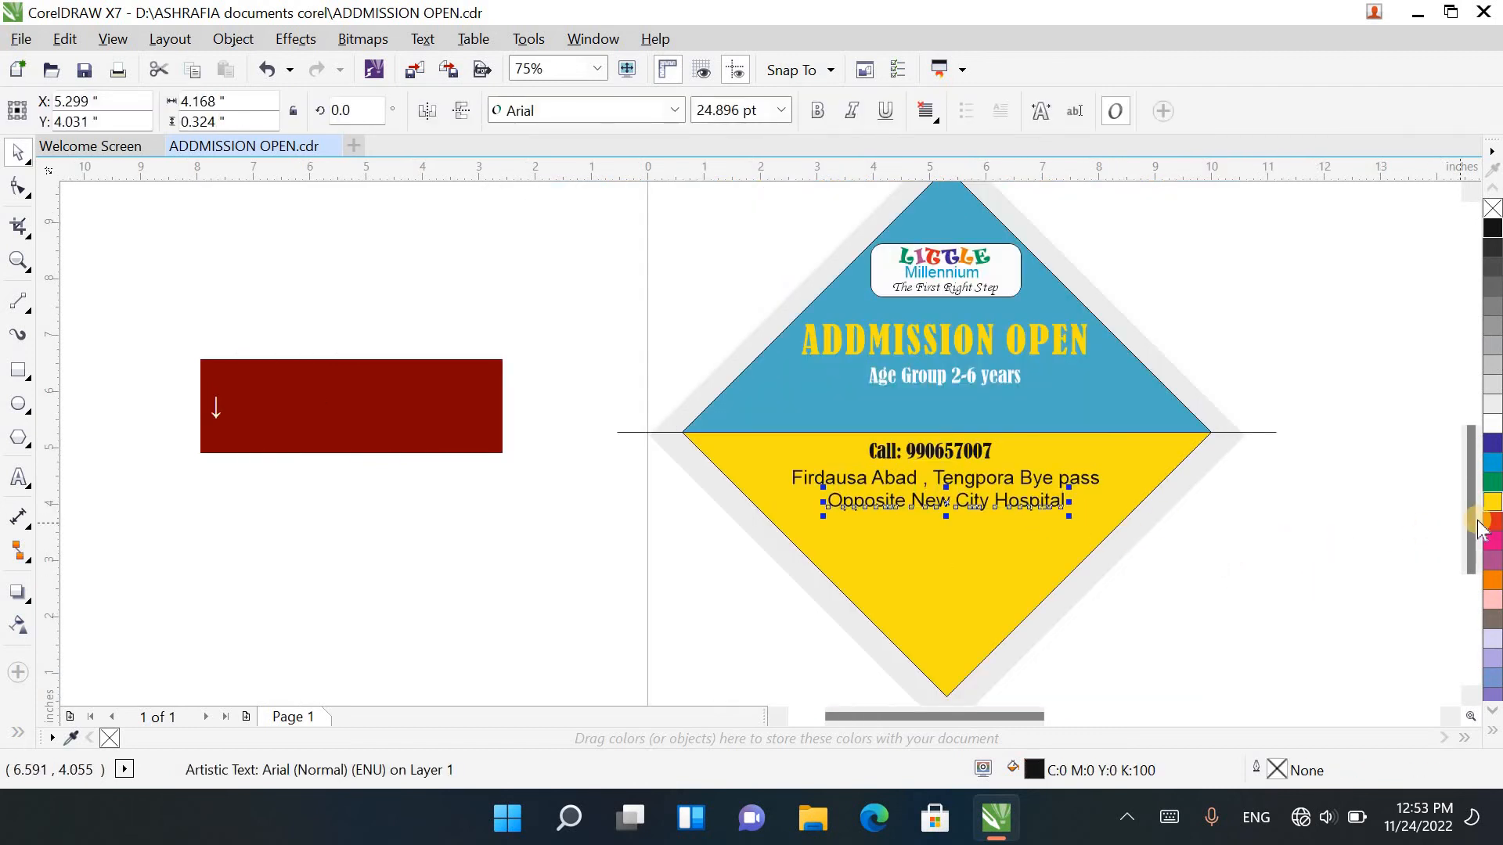
{"action": "left_click_drag", "start_coordinate": [1471, 525], "coordinate": [1399, 473]}
{"action": "left_click", "coordinate": [1127, 438]}
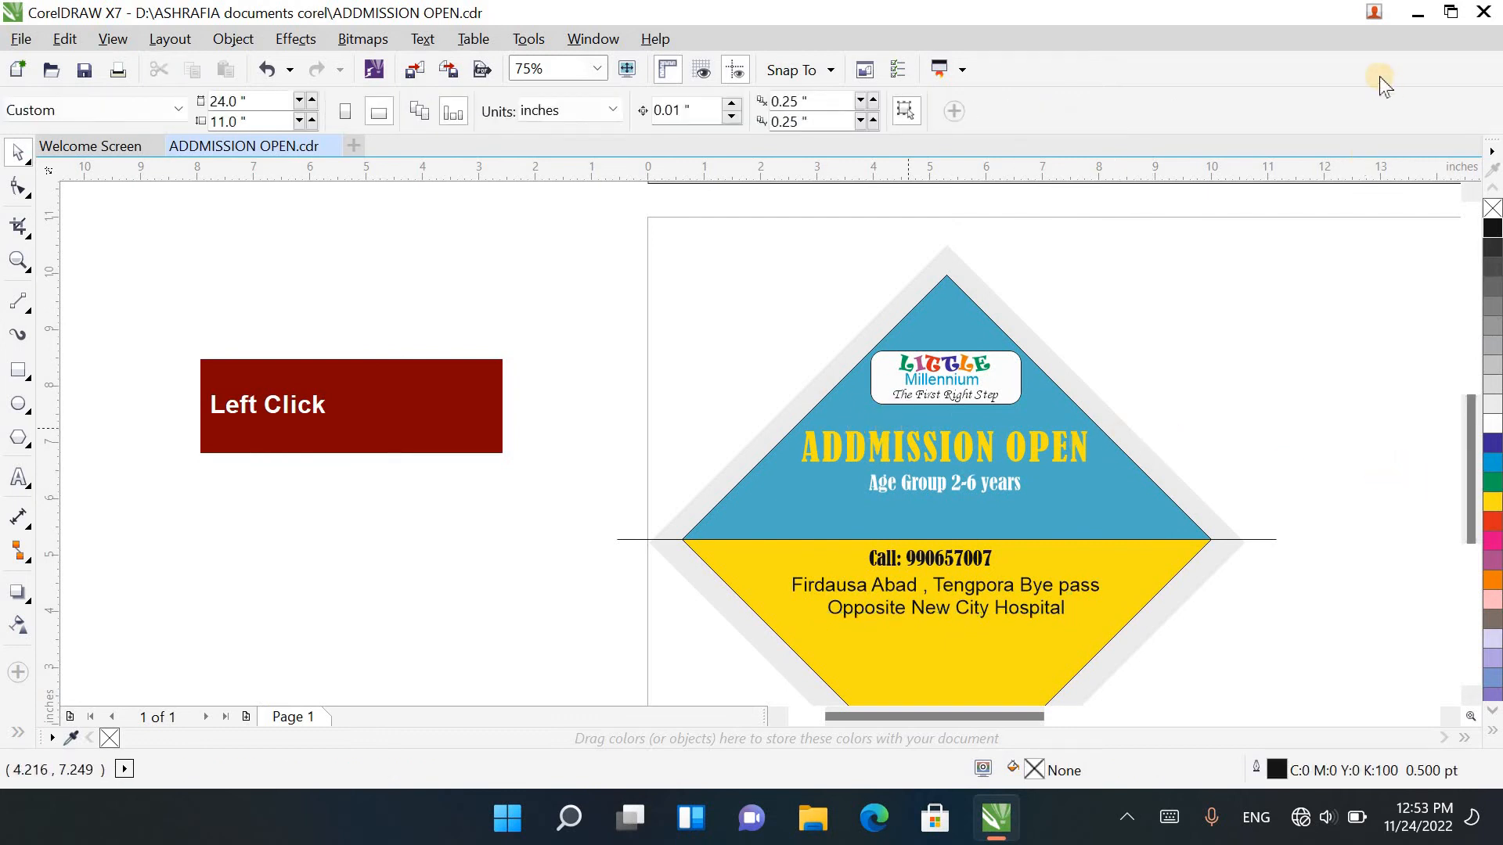
Step: Switch to the desktop and copy the image file "images (3) (12)" of the boy on a rocking horse
{"action": "left_click", "coordinate": [1413, 15]}
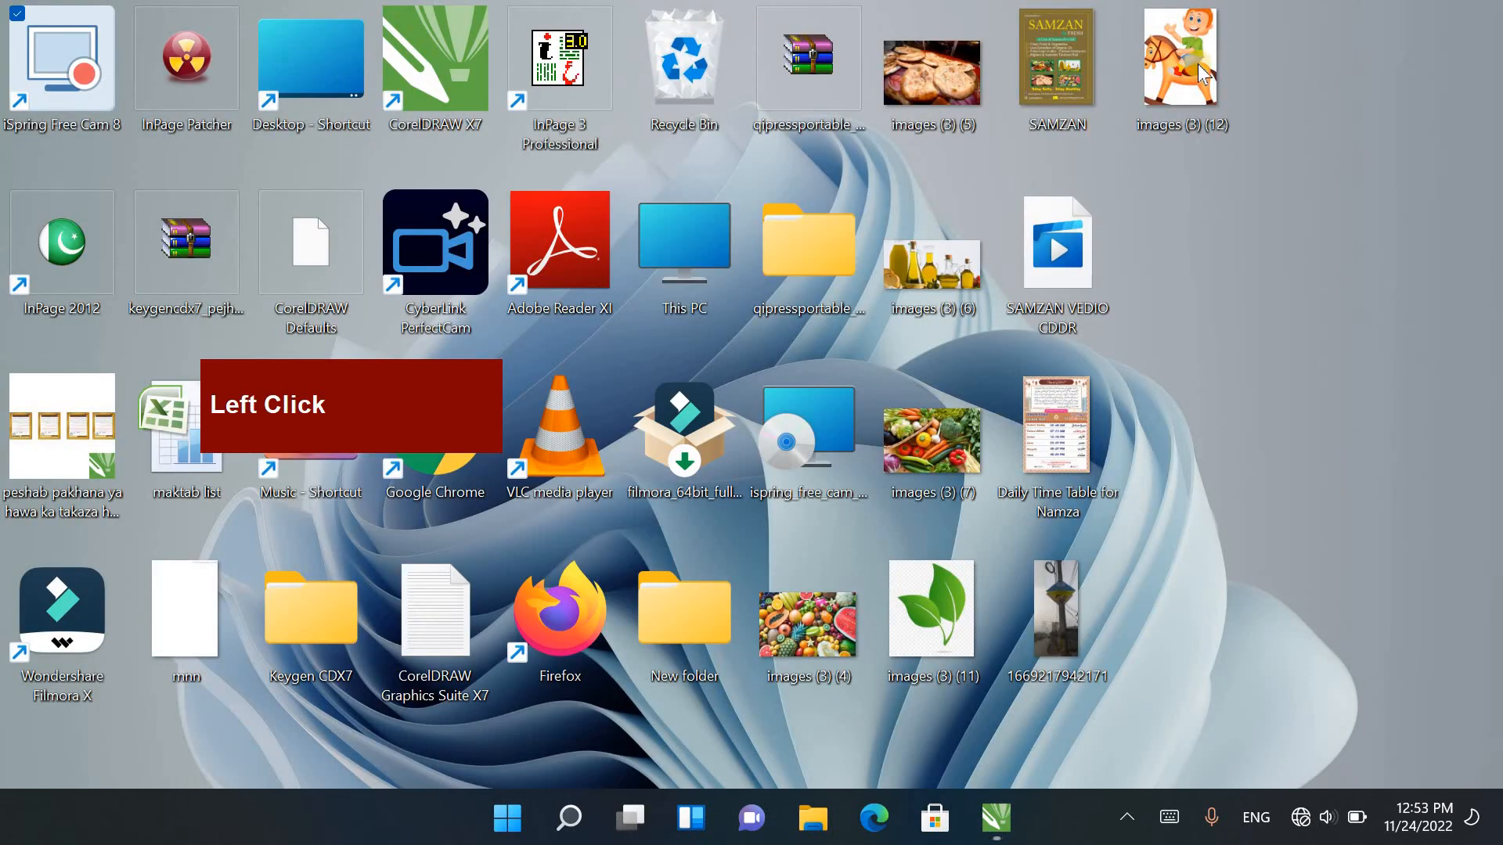
{"action": "right_click", "coordinate": [1196, 59]}
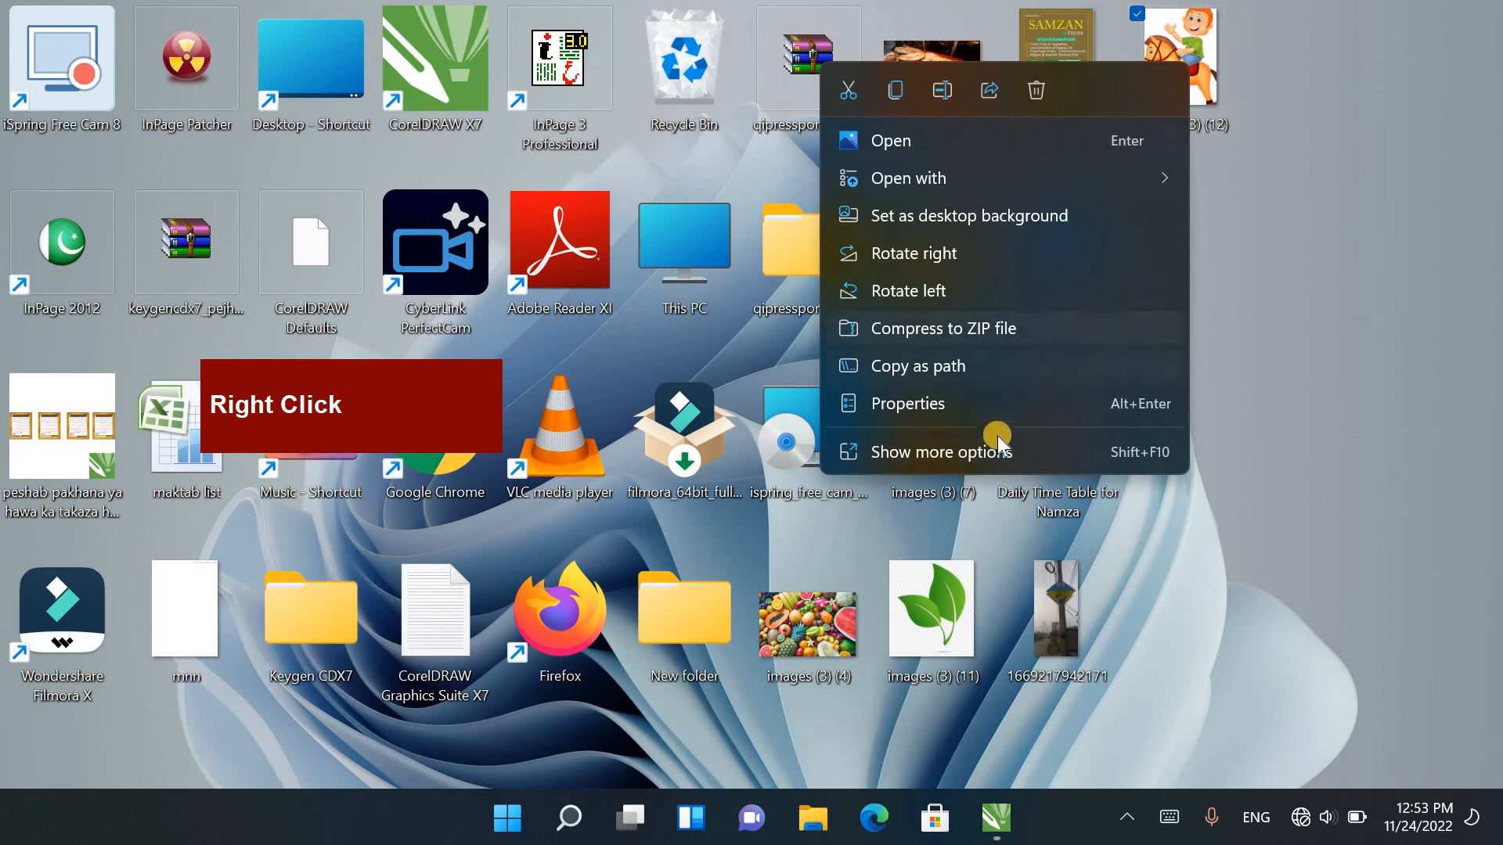
{"action": "left_click", "coordinate": [978, 452]}
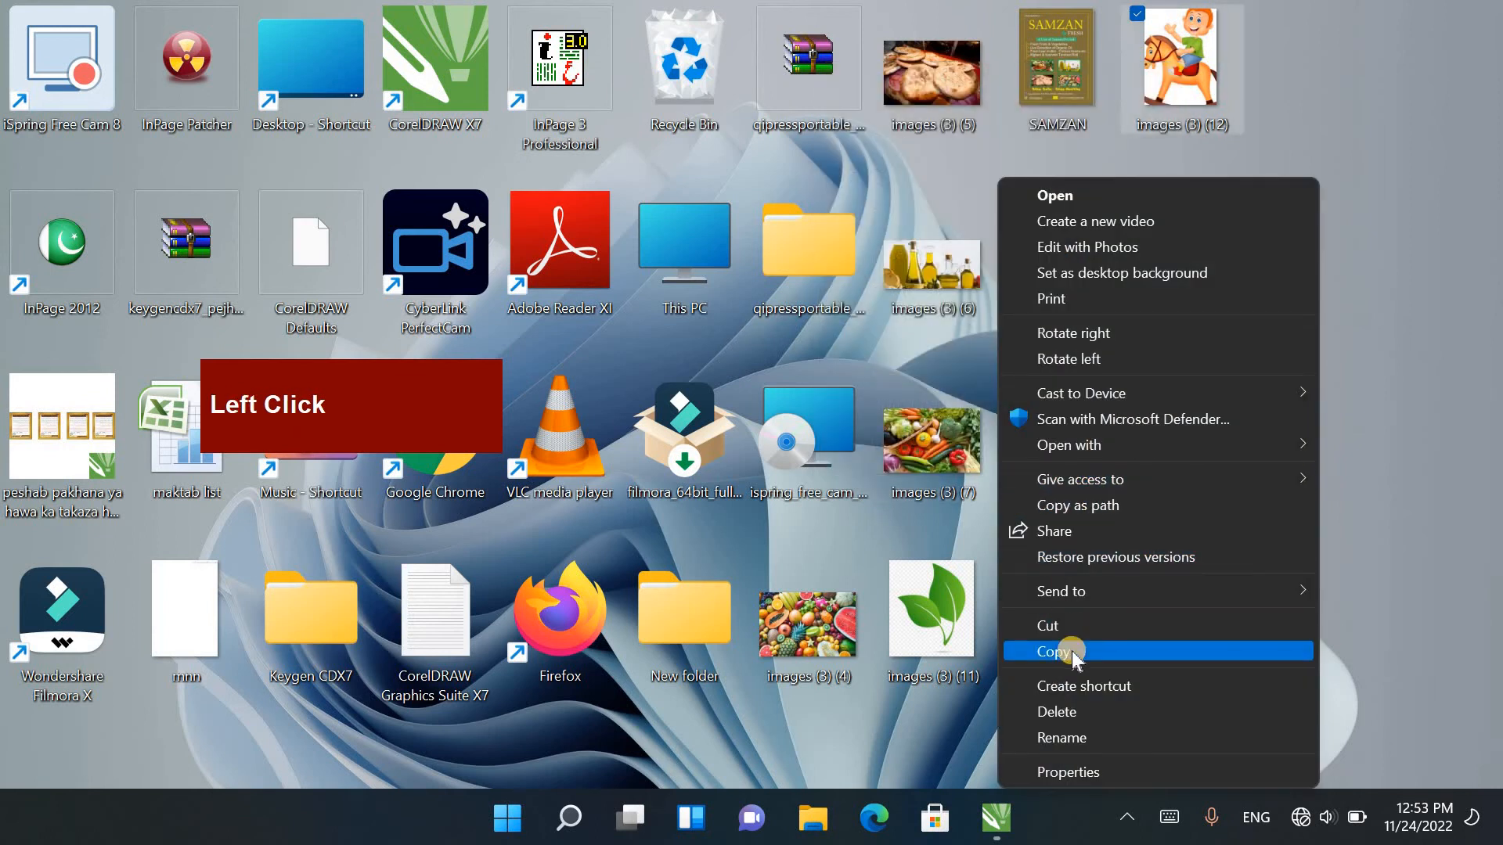
{"action": "left_click", "coordinate": [1065, 649]}
Step: Switch back to CorelDRAW, paste the copied rocking-horse image and move it to the empty area beside the page
{"action": "left_click", "coordinate": [994, 818]}
{"action": "scroll", "coordinate": [830, 419], "scroll_direction": "down", "scroll_amount": 1}
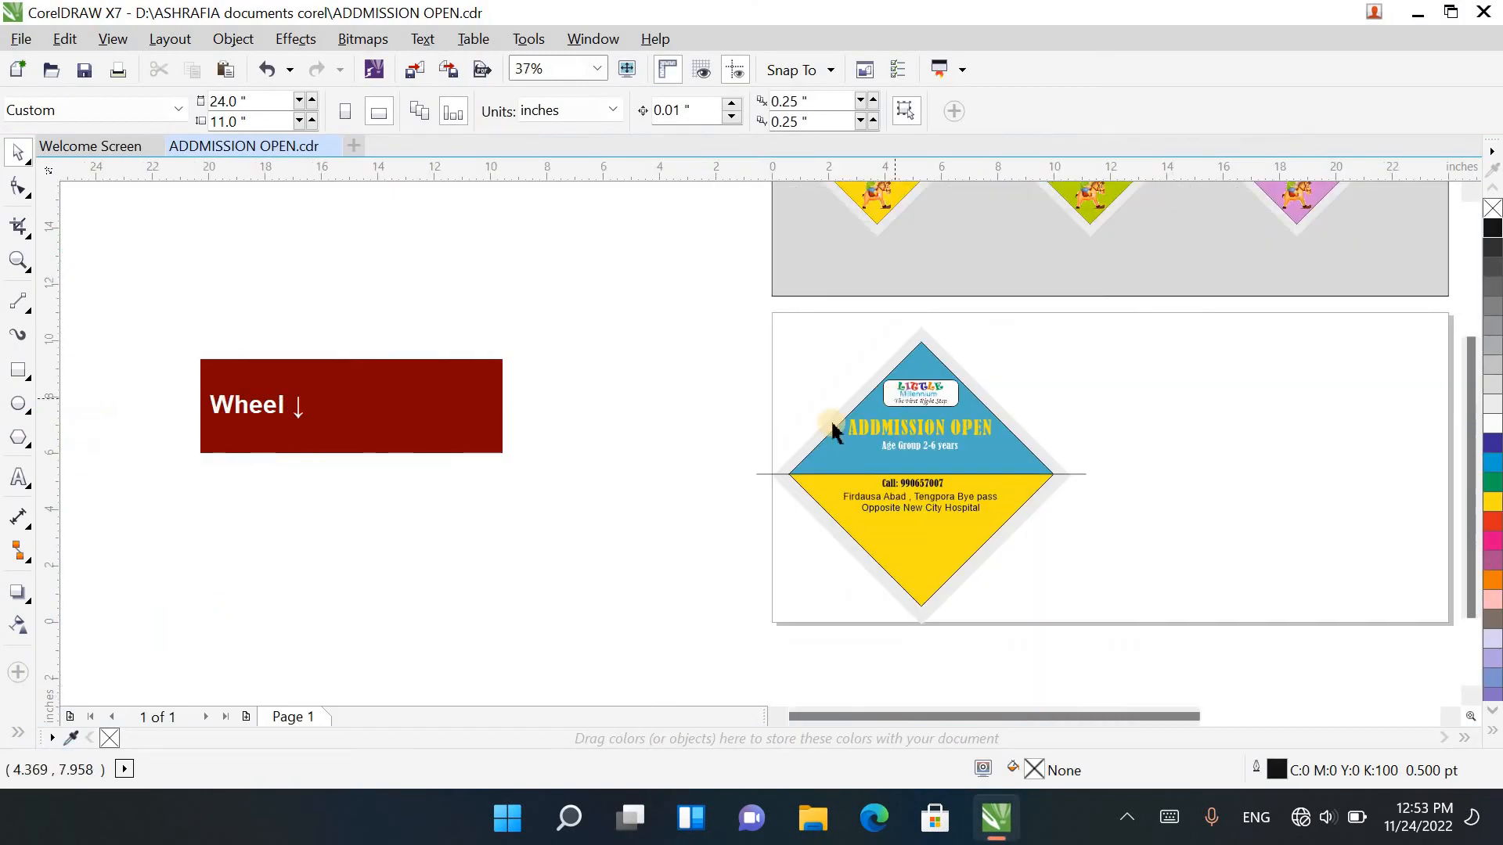
{"action": "right_click", "coordinate": [647, 401]}
{"action": "left_click", "coordinate": [744, 527]}
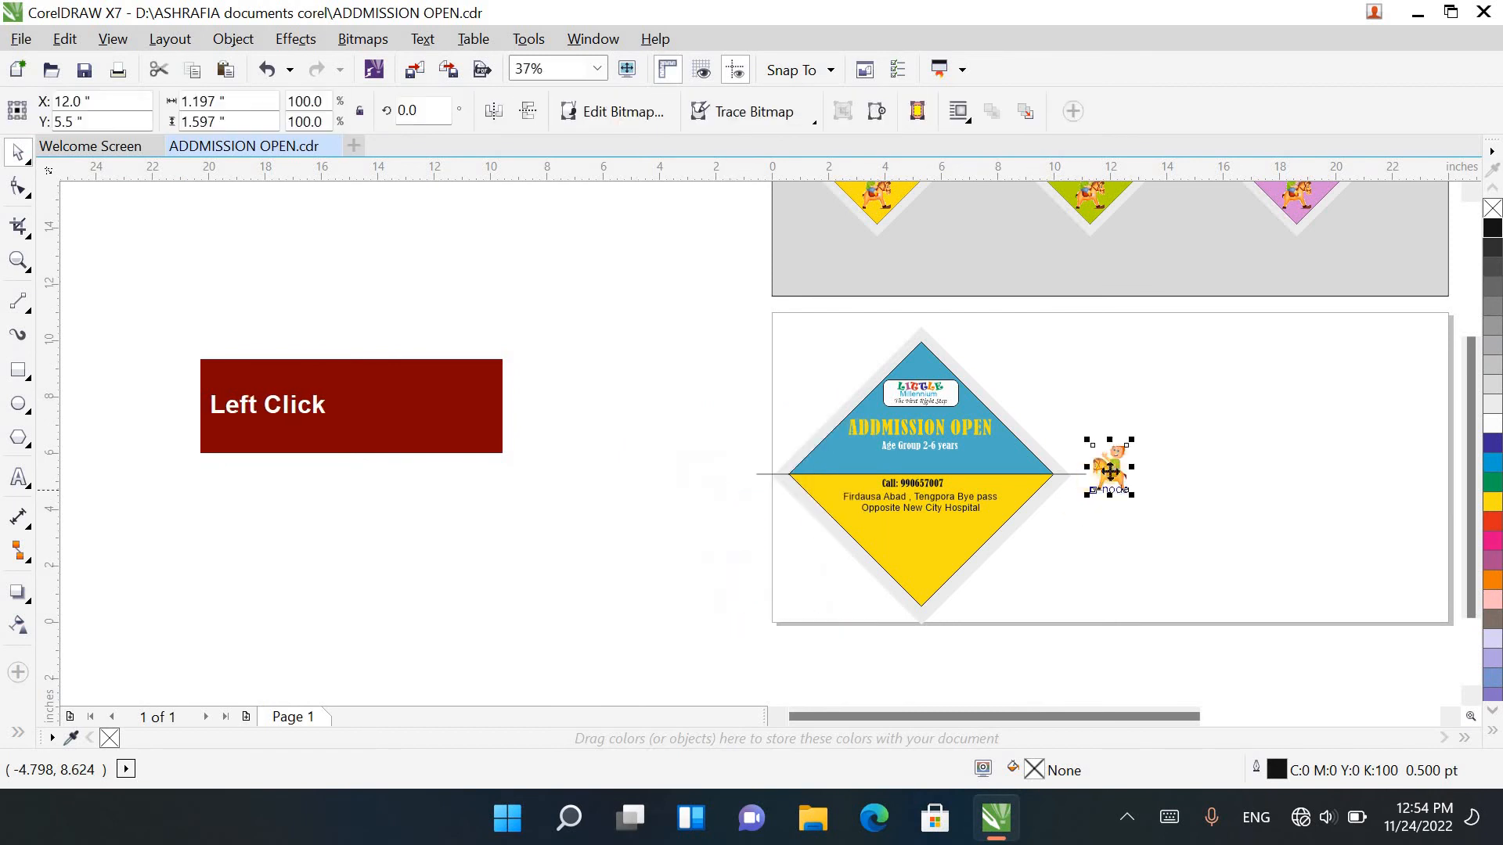
{"action": "left_click_drag", "start_coordinate": [655, 509], "coordinate": [657, 507]}
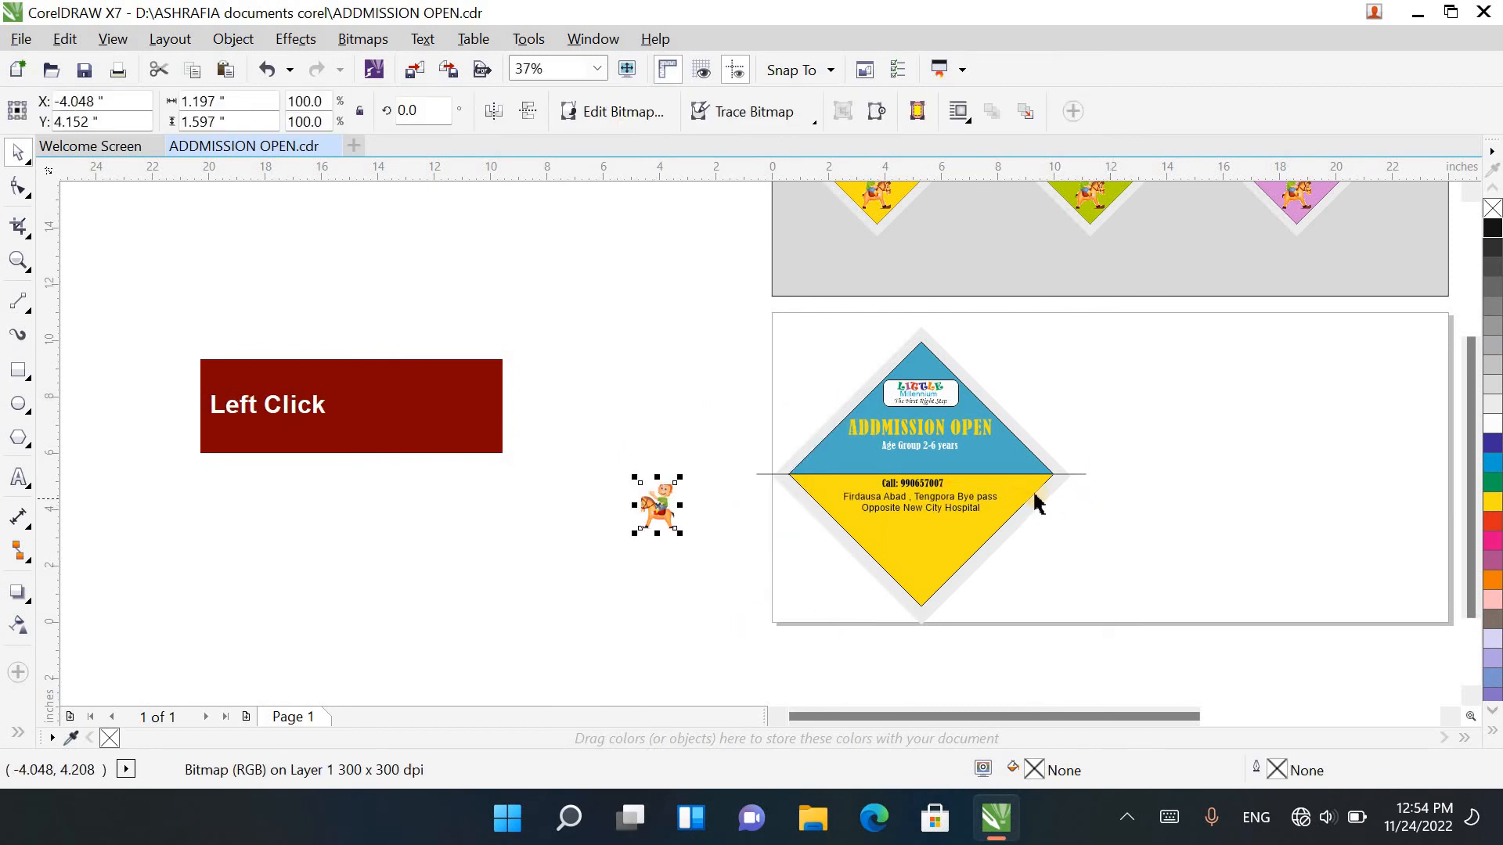
Step: Delete the horizontal line through the diamond's middle and move the rocking-horse image below the landmark line in the yellow triangle
{"action": "left_click", "coordinate": [1080, 474]}
{"action": "left_click", "coordinate": [701, 553]}
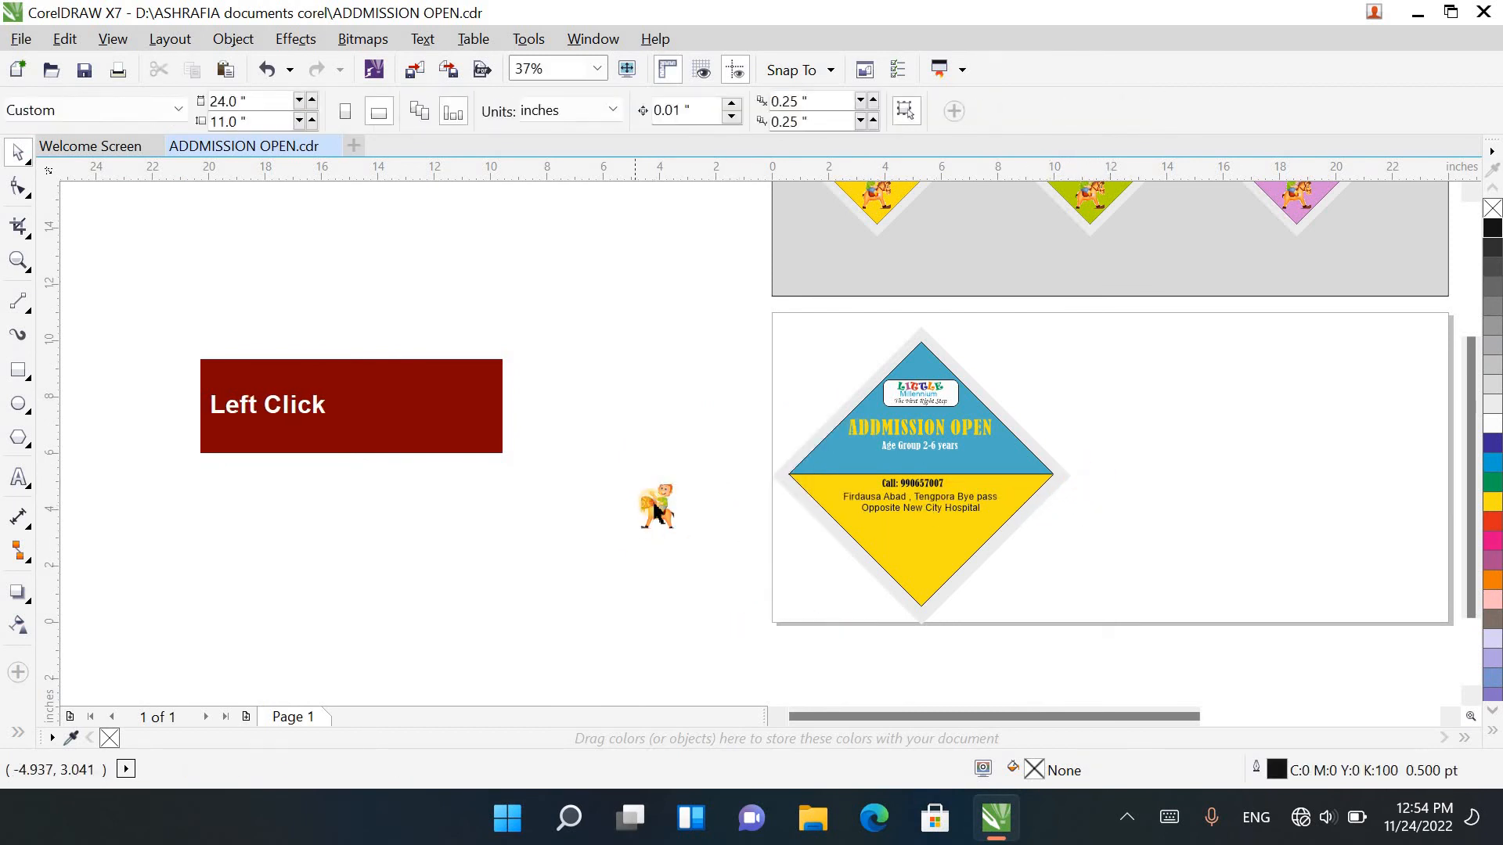
{"action": "left_click_drag", "start_coordinate": [654, 506], "coordinate": [959, 544]}
{"action": "scroll", "coordinate": [914, 552], "scroll_direction": "up", "scroll_amount": 5}
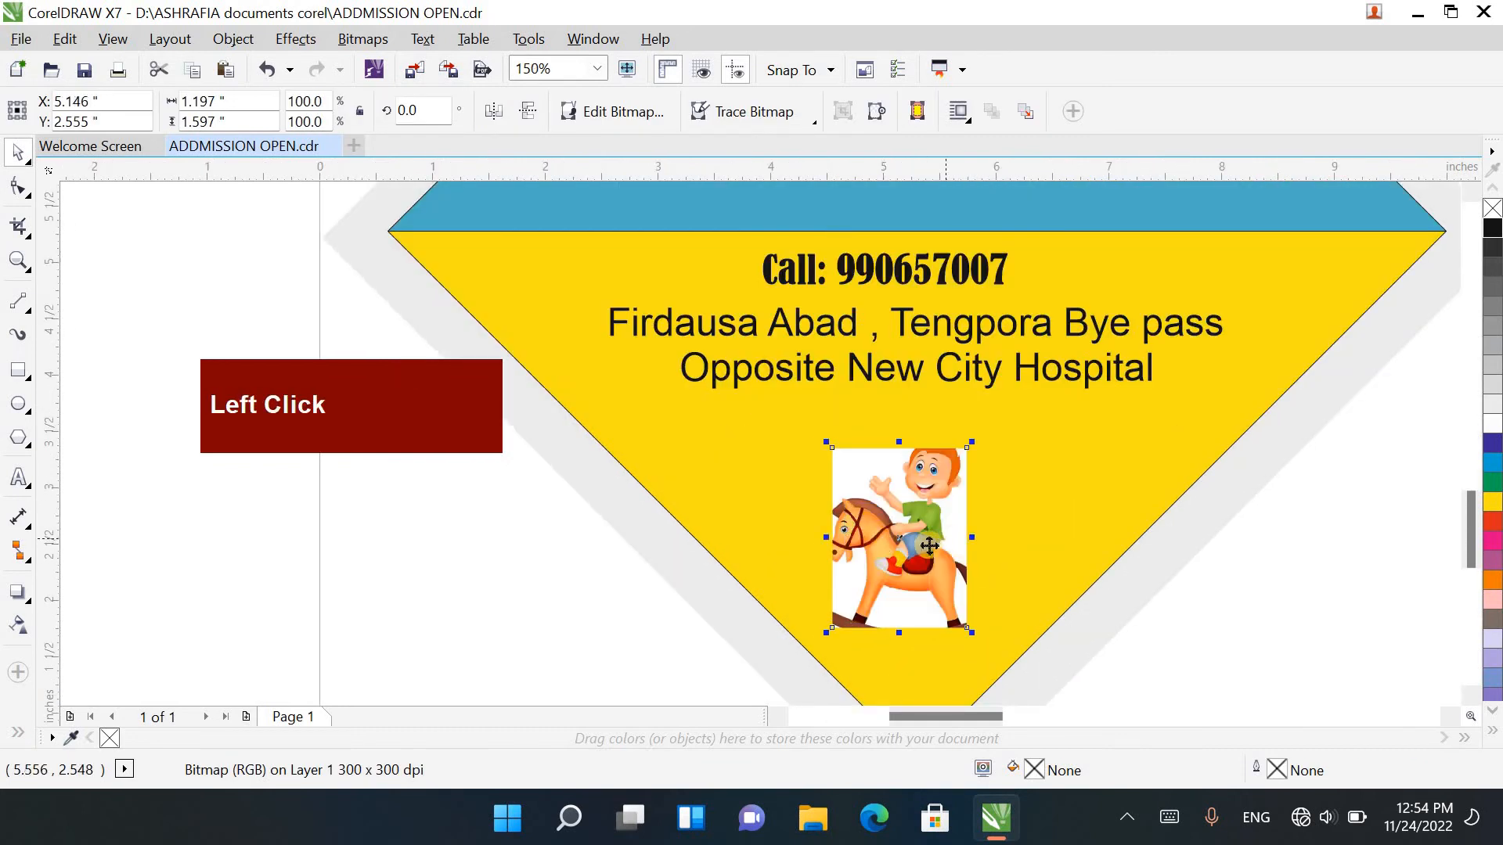
Step: Hide the rocking-horse image's white background with a Bitmap Color Mask that samples the white colour
{"action": "left_click", "coordinate": [362, 38]}
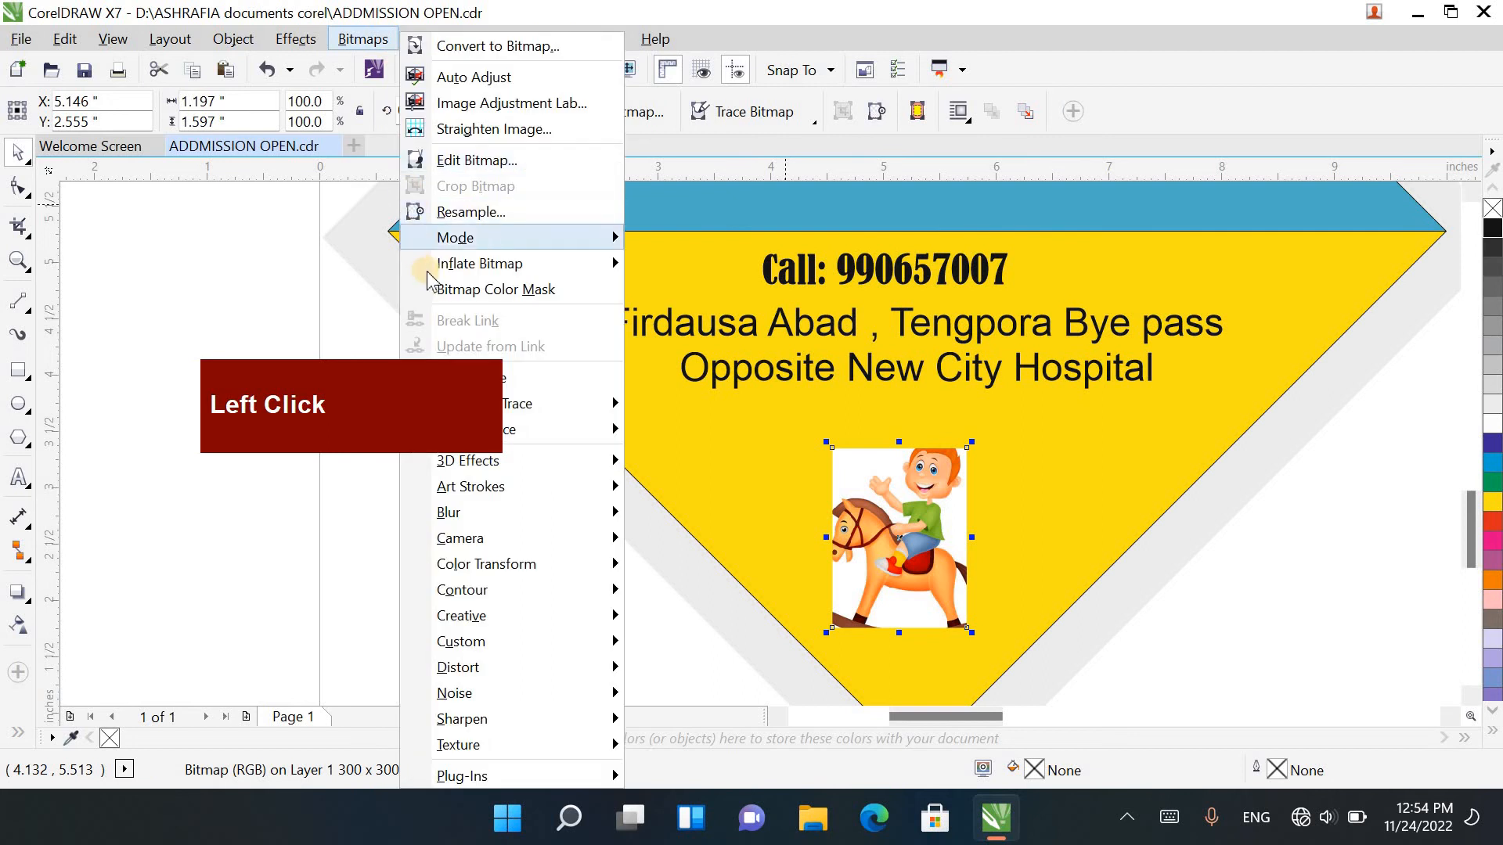
{"action": "left_click", "coordinate": [480, 292]}
{"action": "left_click", "coordinate": [1178, 259]}
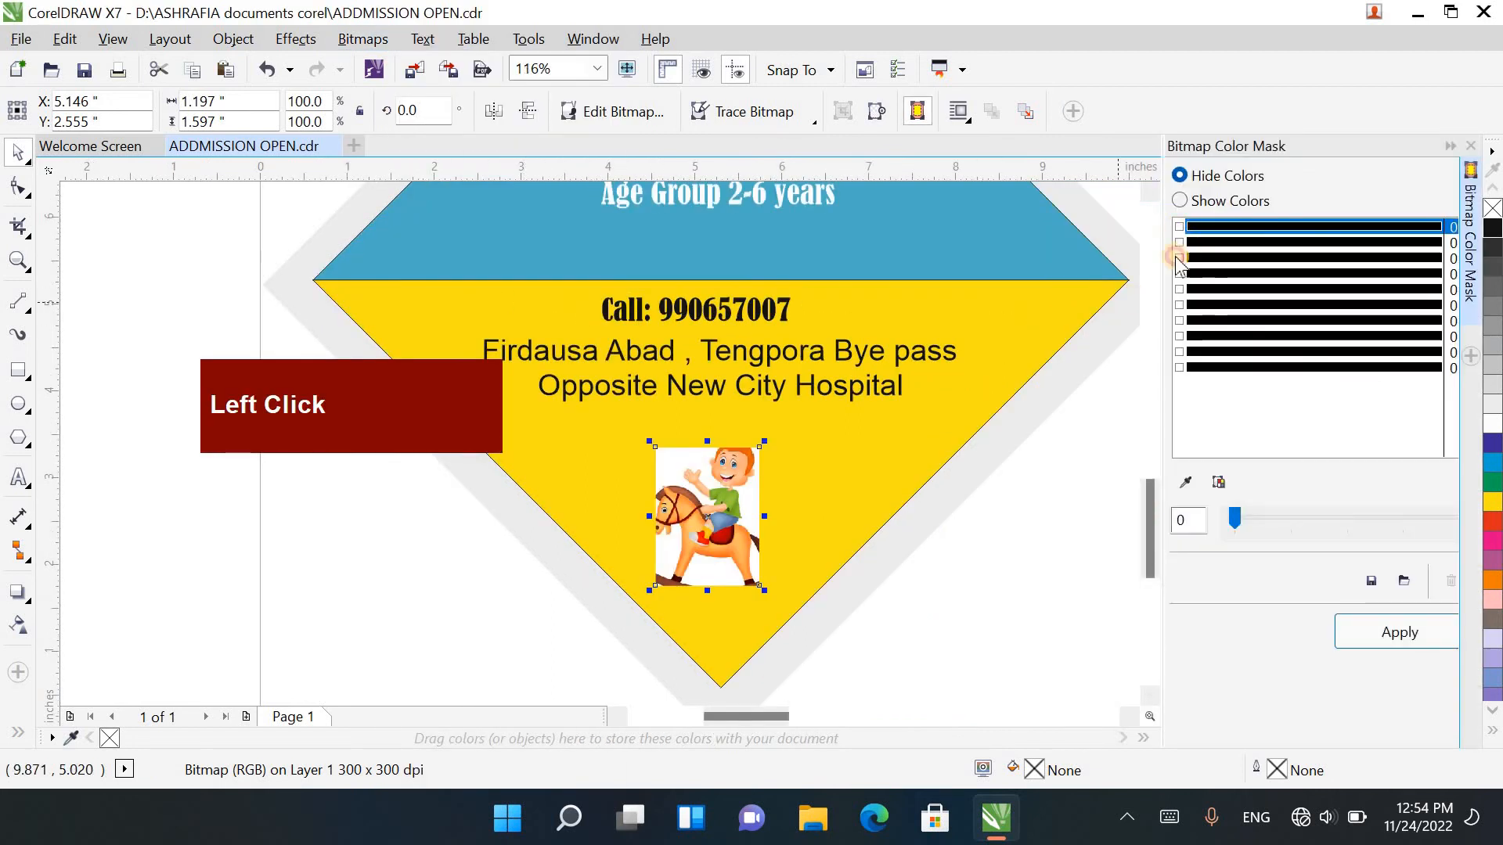
{"action": "left_click", "coordinate": [1186, 484]}
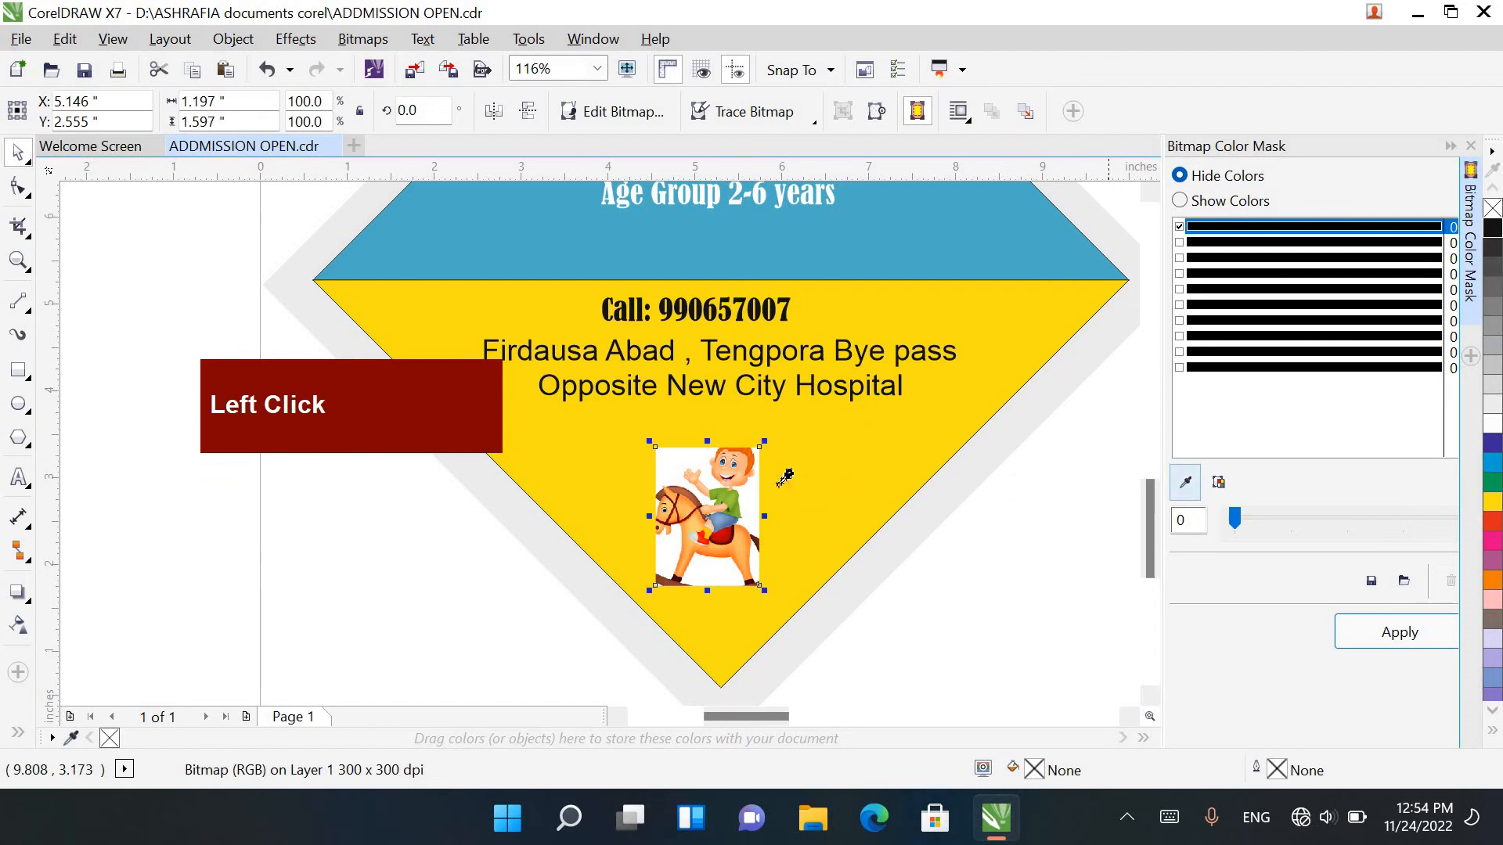
{"action": "left_click", "coordinate": [680, 462]}
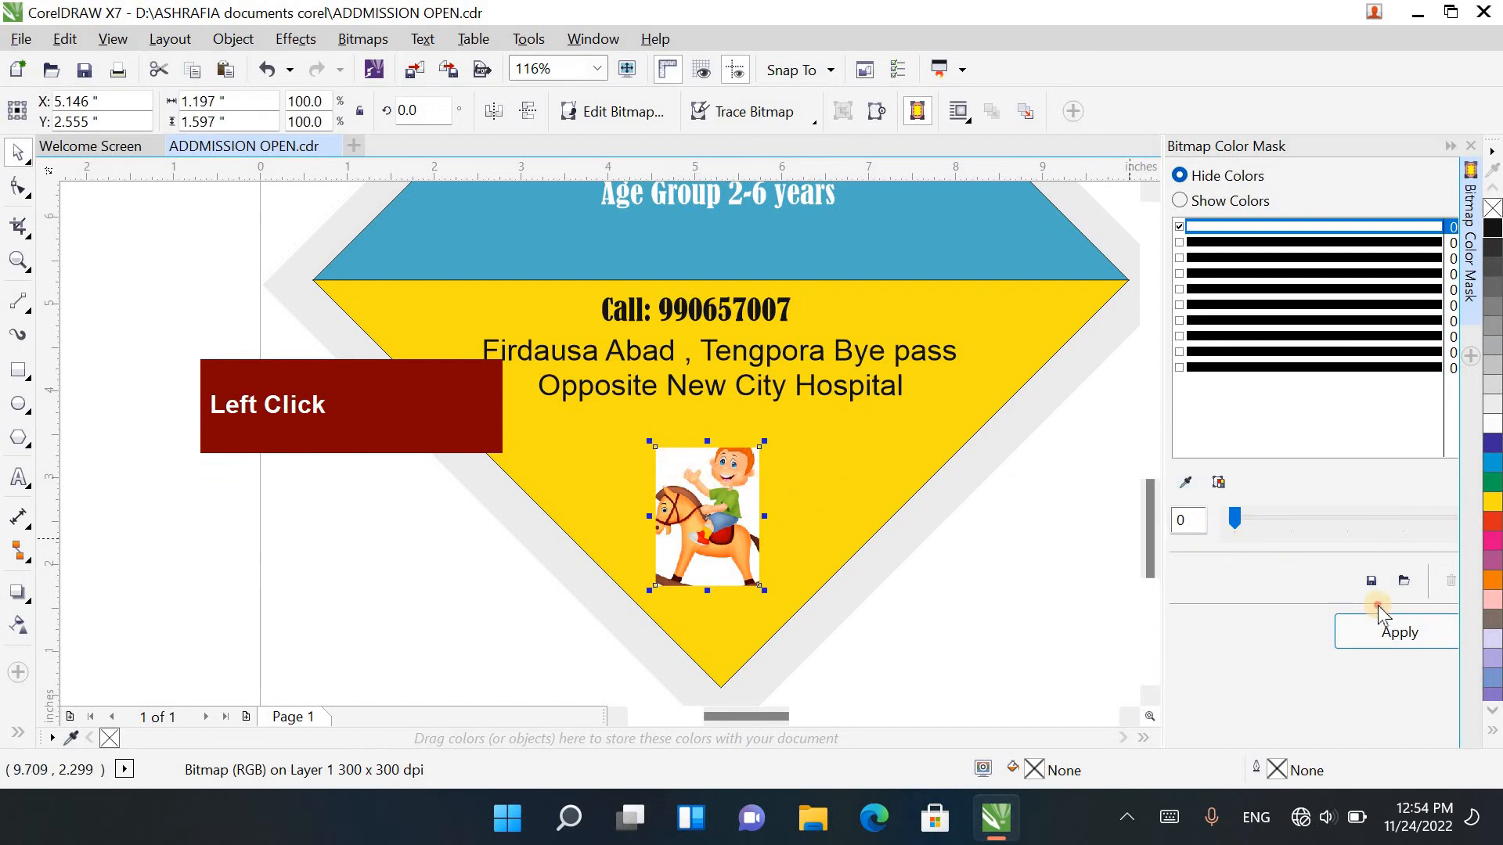
{"action": "left_click", "coordinate": [1380, 630]}
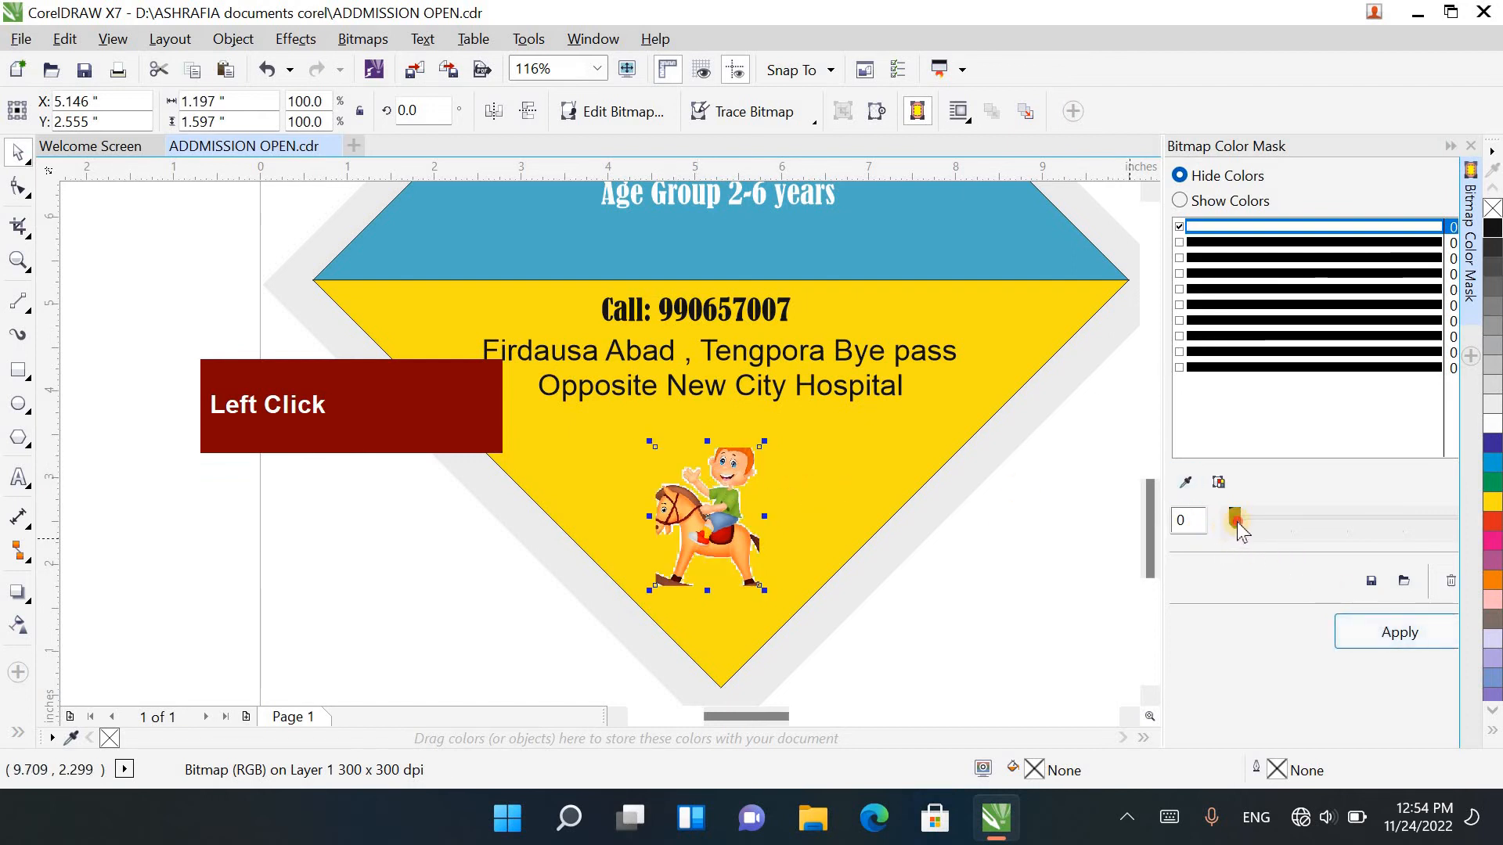
Step: Raise the colour mask's tolerance for white to 26 and apply it to clear the remaining halo around the rocking-horse image
{"action": "left_click_drag", "start_coordinate": [1236, 526], "coordinate": [1248, 537]}
{"action": "left_click", "coordinate": [1344, 630]}
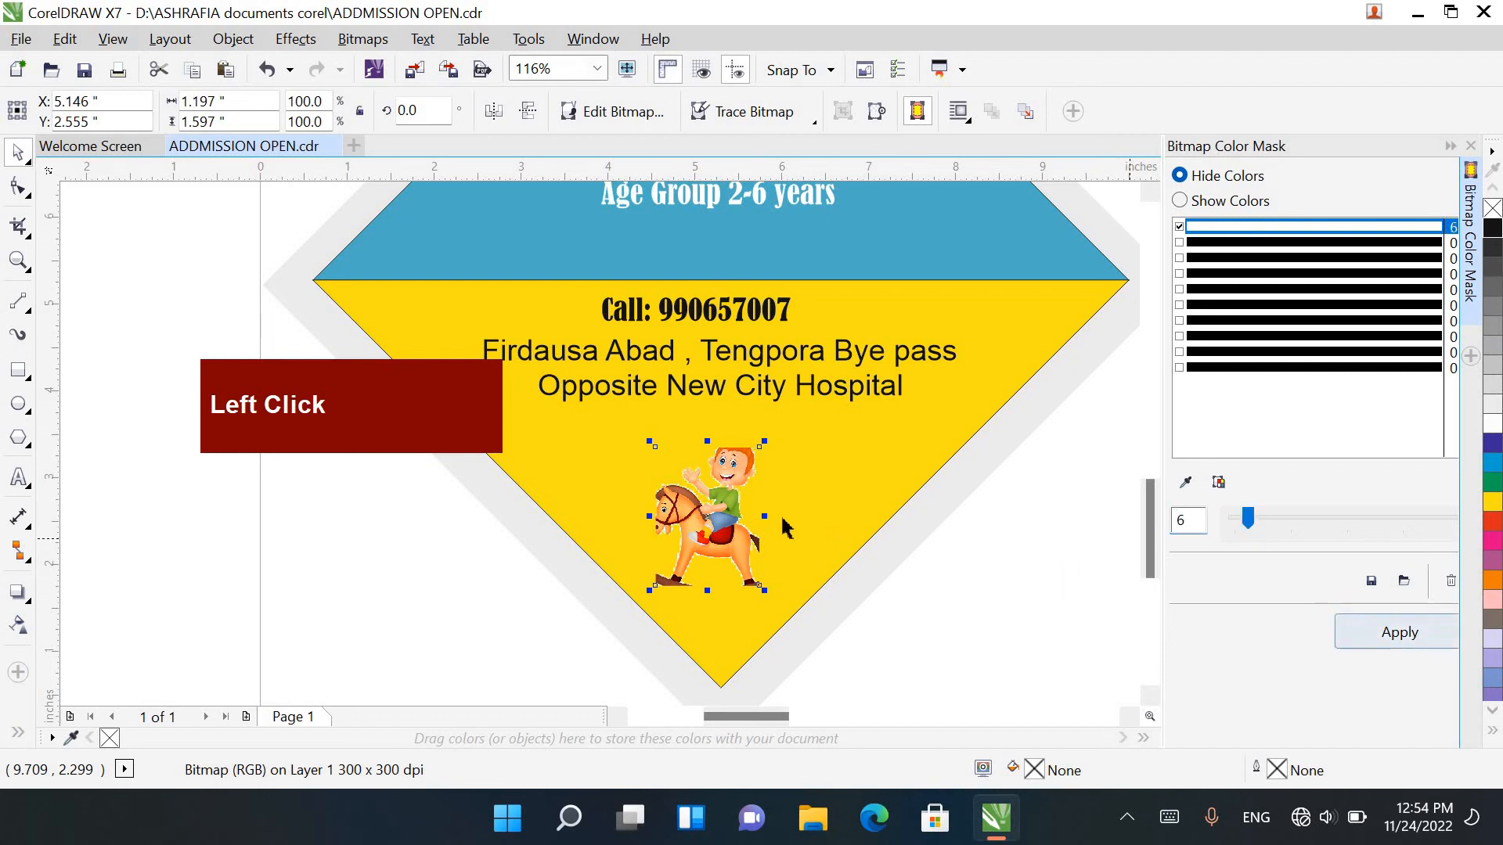
{"action": "scroll", "coordinate": [730, 501], "scroll_direction": "up", "scroll_amount": 2}
{"action": "left_click", "coordinate": [1270, 523]}
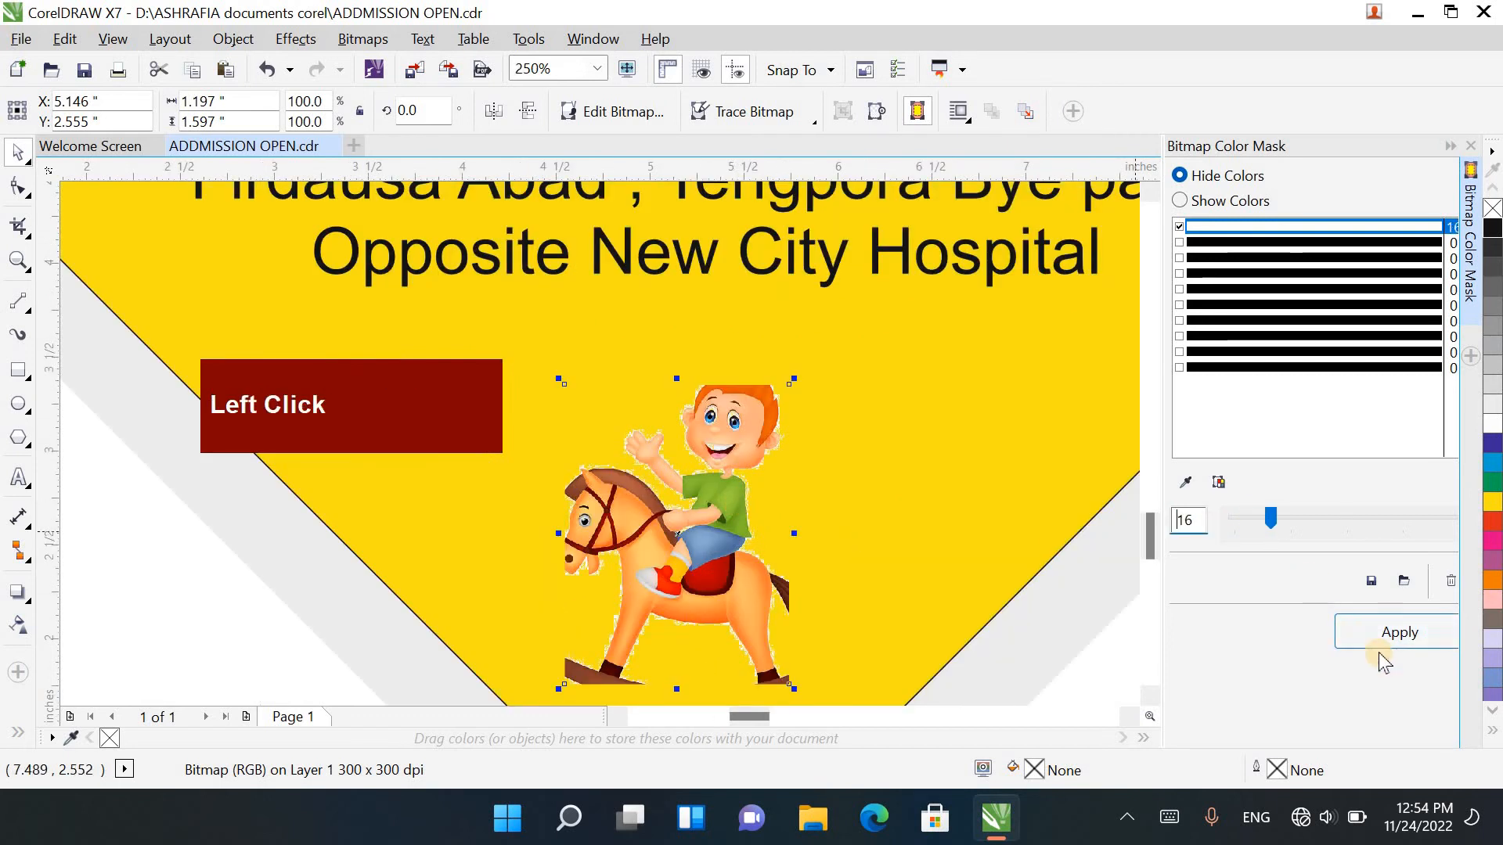
{"action": "left_click", "coordinate": [1381, 636]}
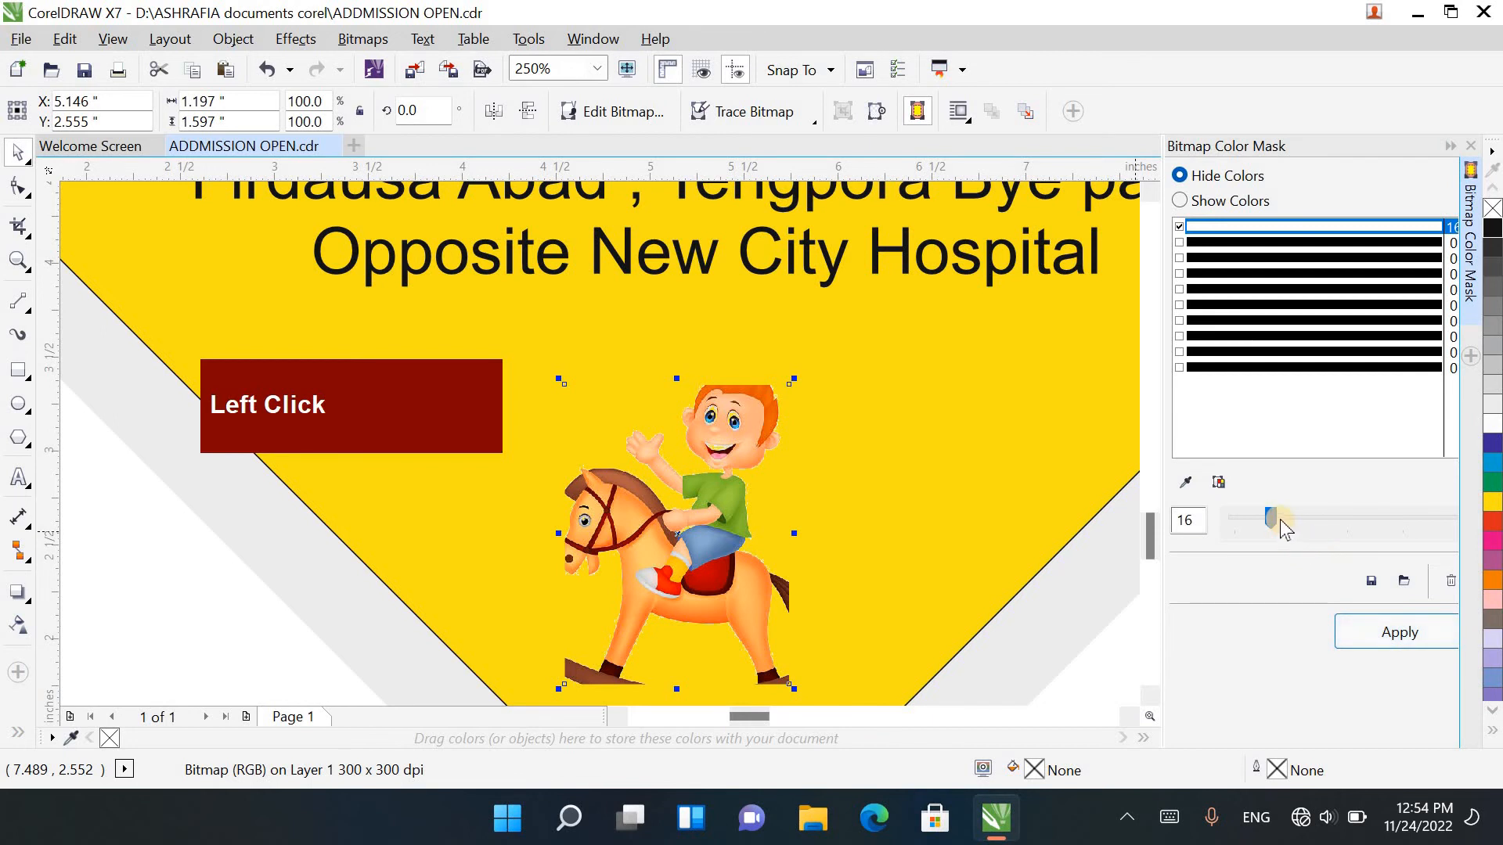
{"action": "left_click_drag", "start_coordinate": [1275, 520], "coordinate": [1296, 519]}
{"action": "left_click", "coordinate": [1359, 630]}
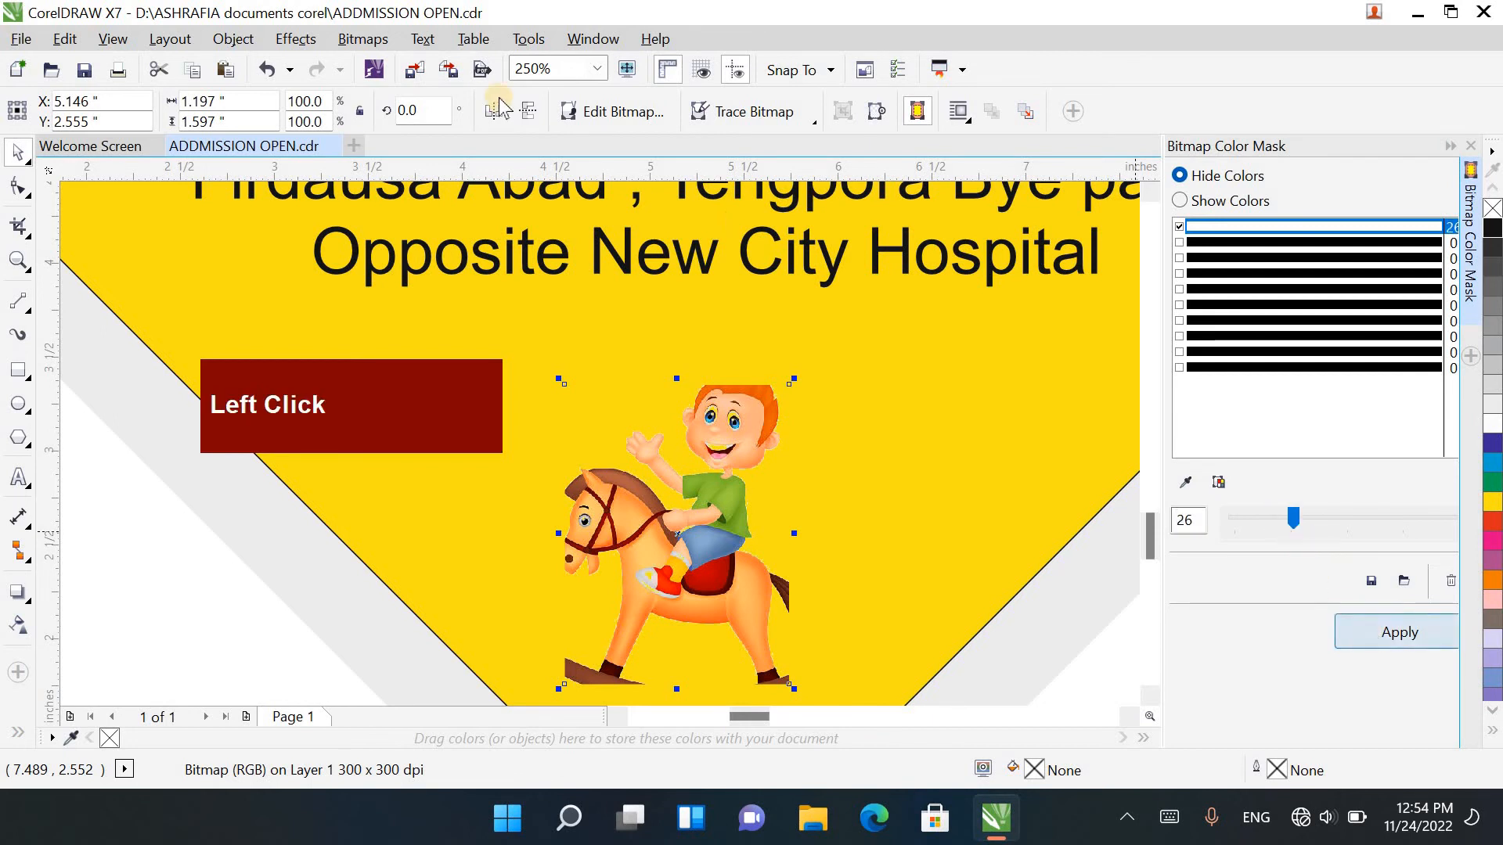
Step: Convert the masked image to a 300 dpi CMYK Color (32-bit) bitmap with anti-aliasing and a transparent background
{"action": "left_click", "coordinate": [363, 39]}
{"action": "left_click", "coordinate": [563, 45]}
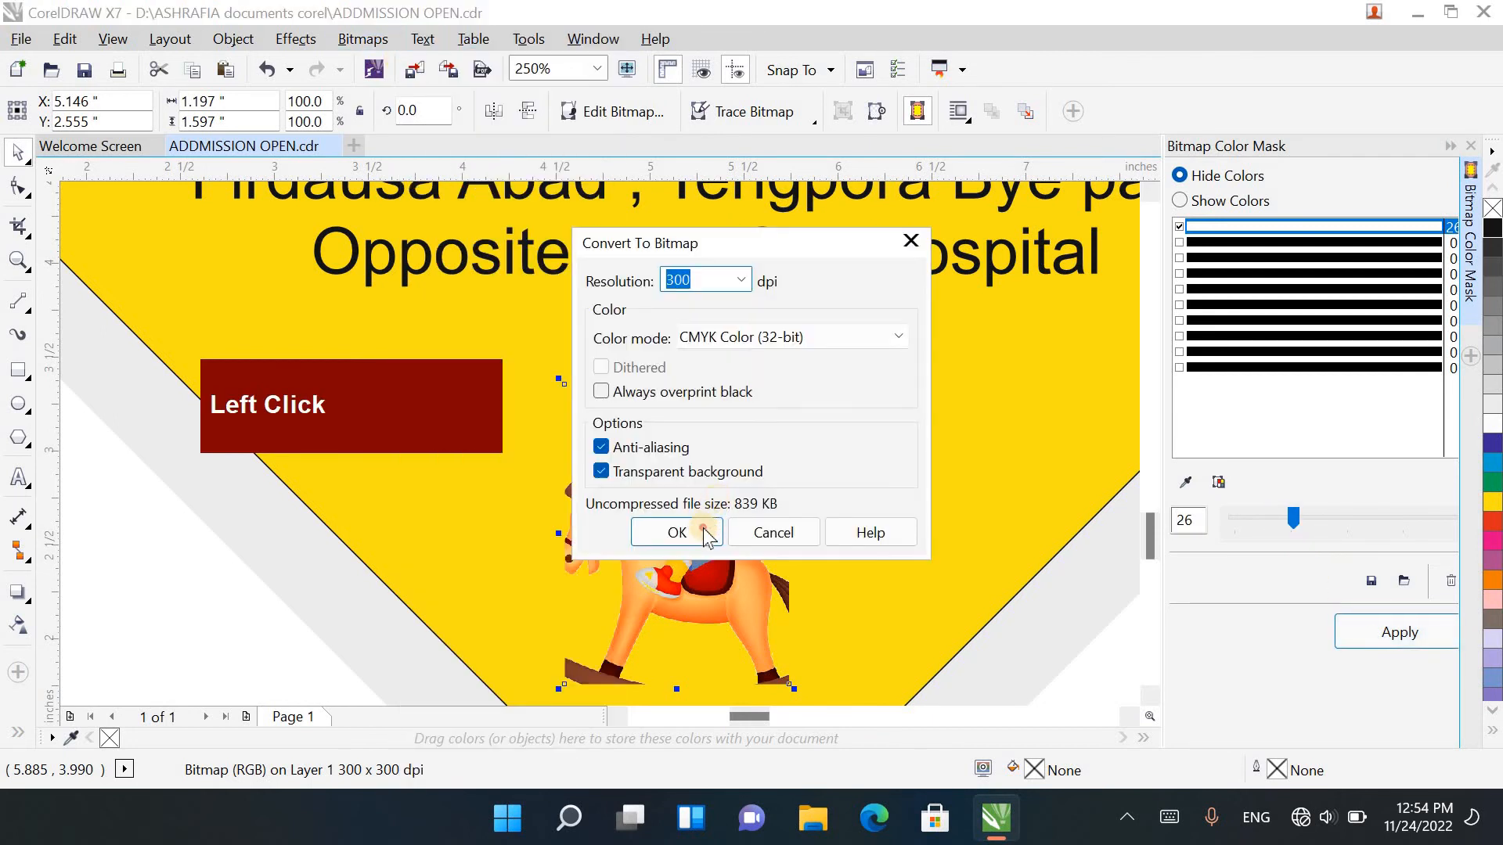
{"action": "left_click", "coordinate": [705, 533]}
Step: Mirror the rocking-horse image horizontally so the horse faces right
{"action": "scroll", "coordinate": [706, 392], "scroll_direction": "down", "scroll_amount": 2}
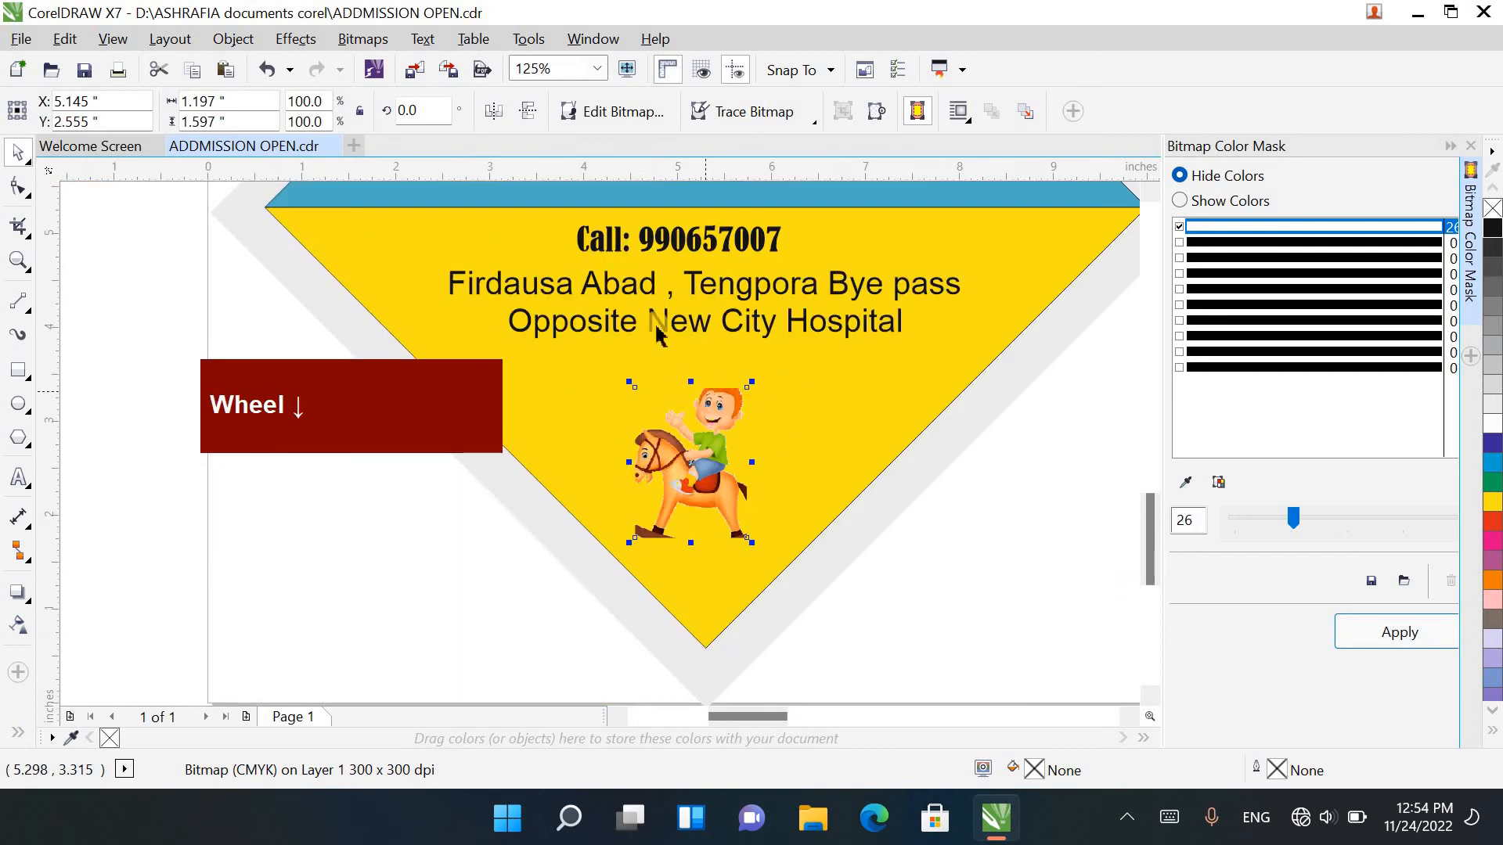
{"action": "left_click", "coordinate": [526, 113]}
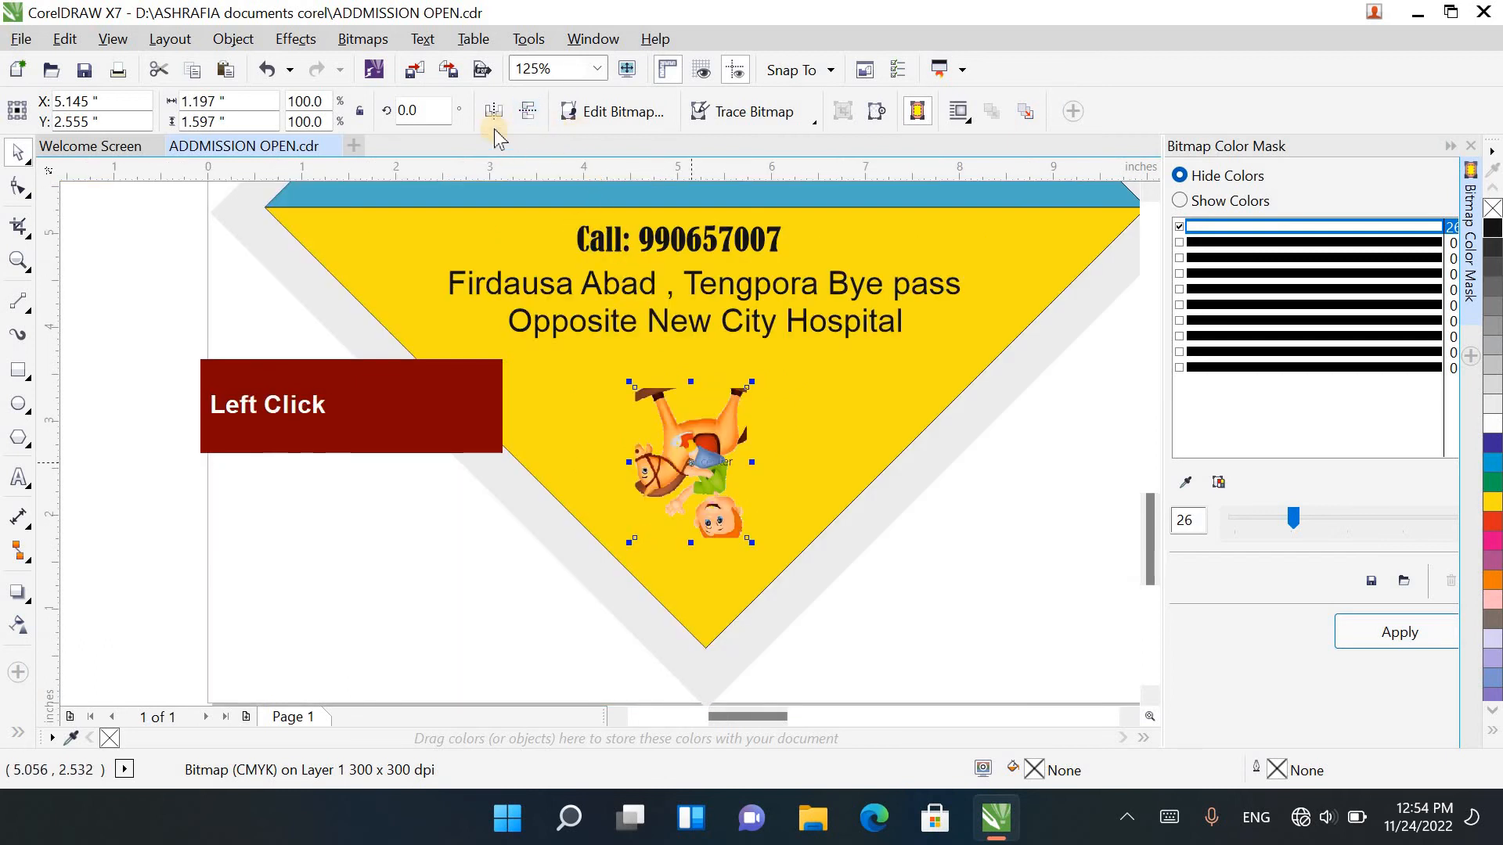
{"action": "key", "text": "ctrl+z"}
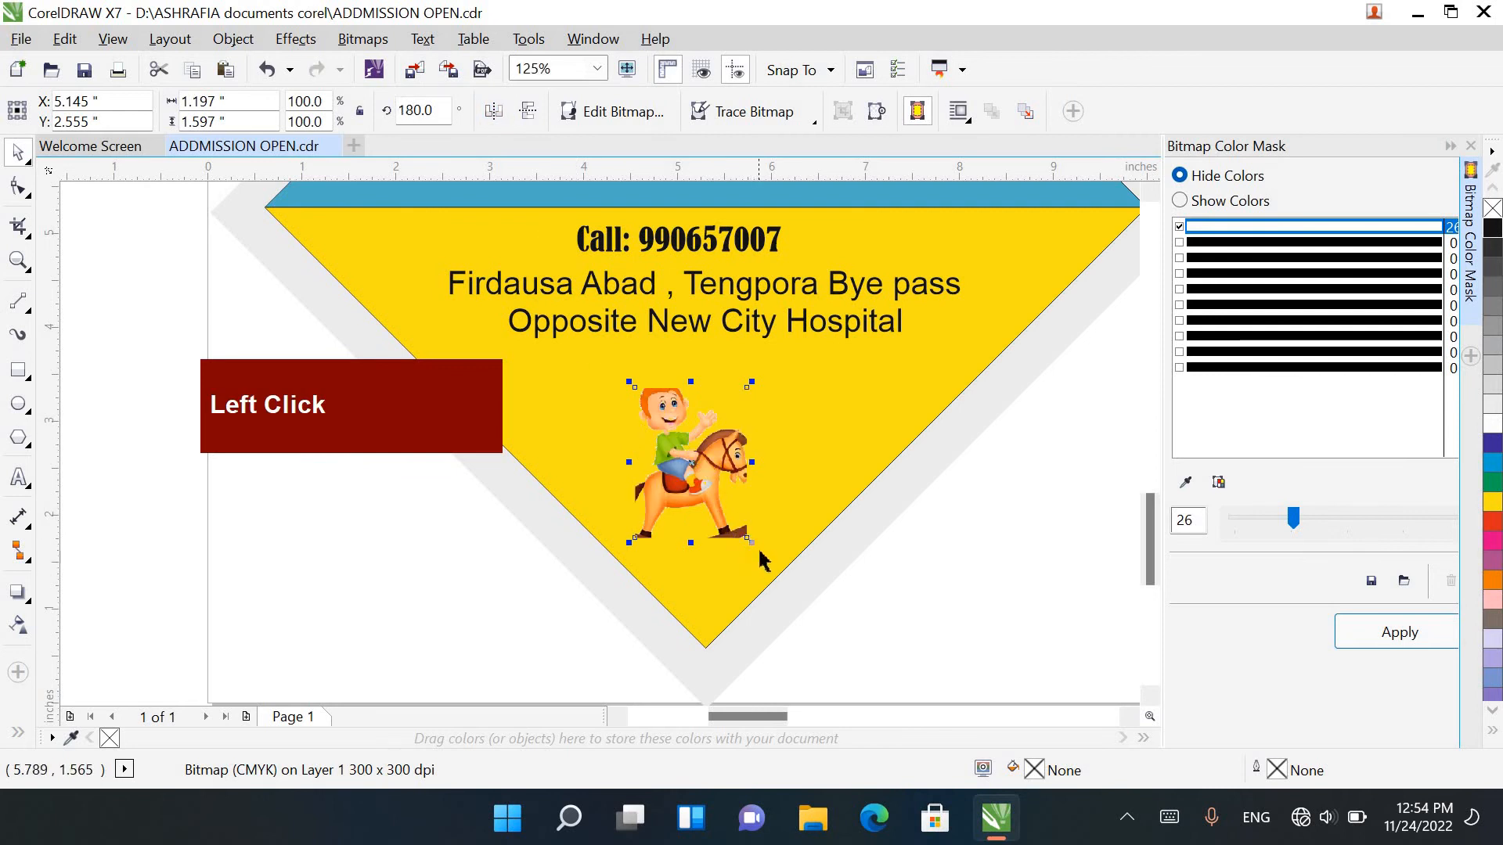
Step: Enlarge the rocking-horse image to 130%, nudge it left to an X position of 5.373 inches, and close the colour mask settings
{"action": "scroll", "coordinate": [759, 560], "scroll_direction": "up", "scroll_amount": 2}
{"action": "left_click_drag", "start_coordinate": [740, 531], "coordinate": [759, 556]}
{"action": "left_click_drag", "start_coordinate": [686, 450], "coordinate": [723, 470]}
{"action": "scroll", "coordinate": [755, 362], "scroll_direction": "down", "scroll_amount": 2}
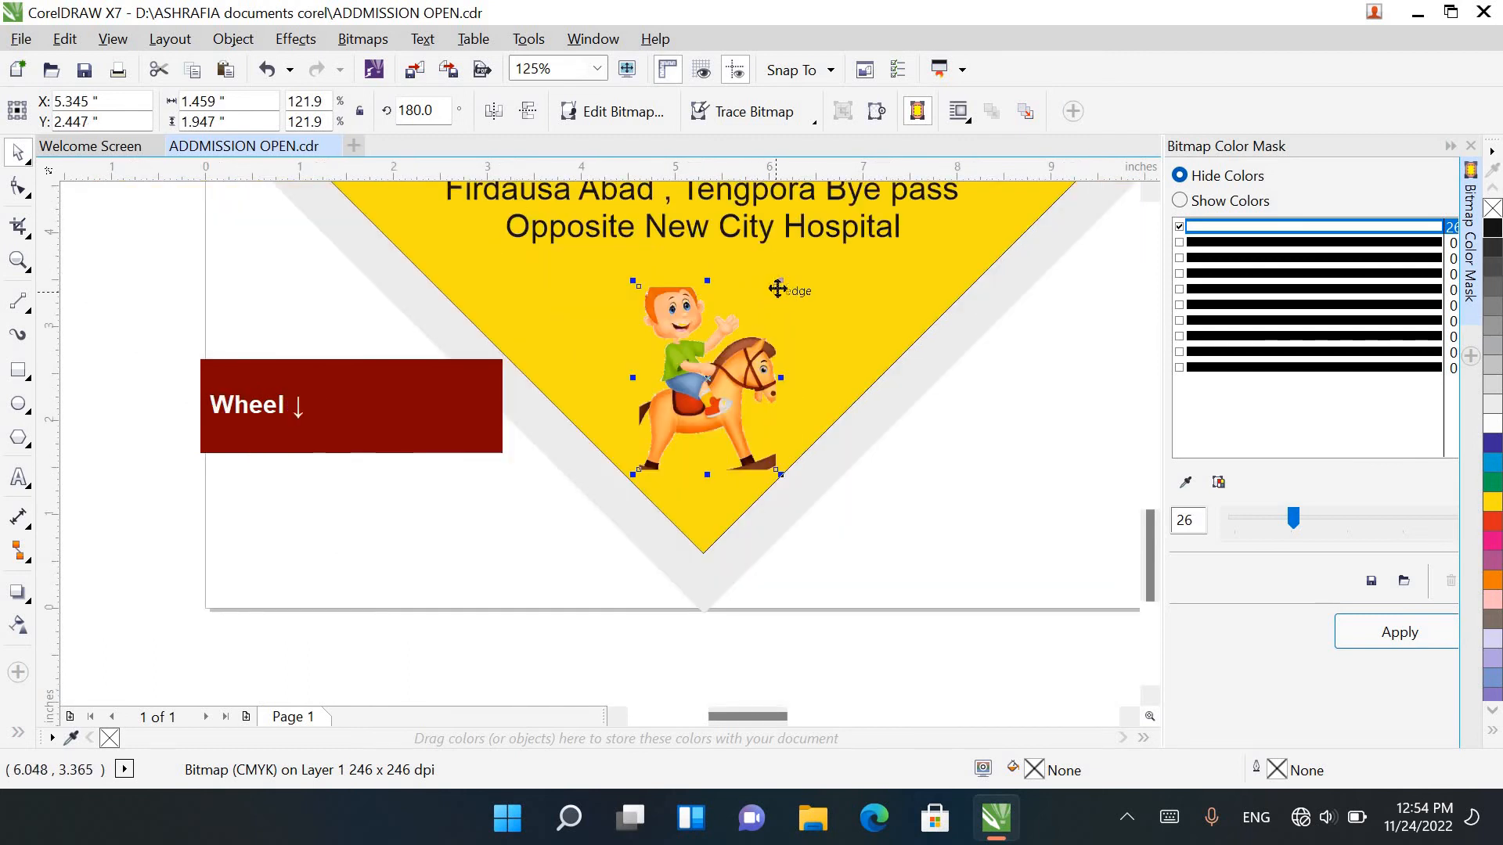
{"action": "left_click_drag", "start_coordinate": [780, 281], "coordinate": [789, 270]}
{"action": "key", "text": "Left"}
{"action": "key", "text": "Left"}
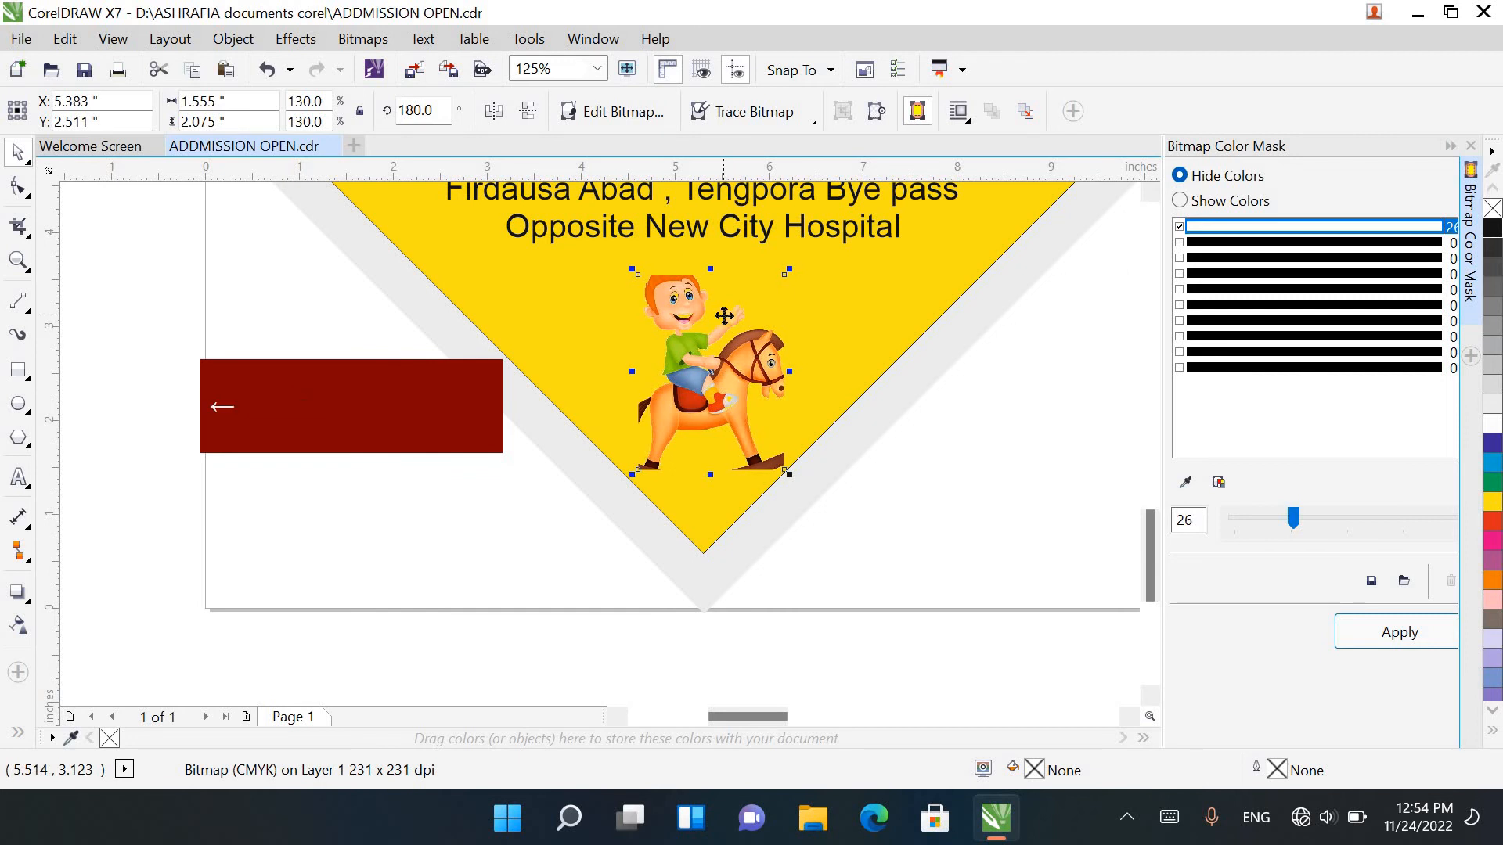
{"action": "scroll", "coordinate": [723, 316], "scroll_direction": "down", "scroll_amount": 1}
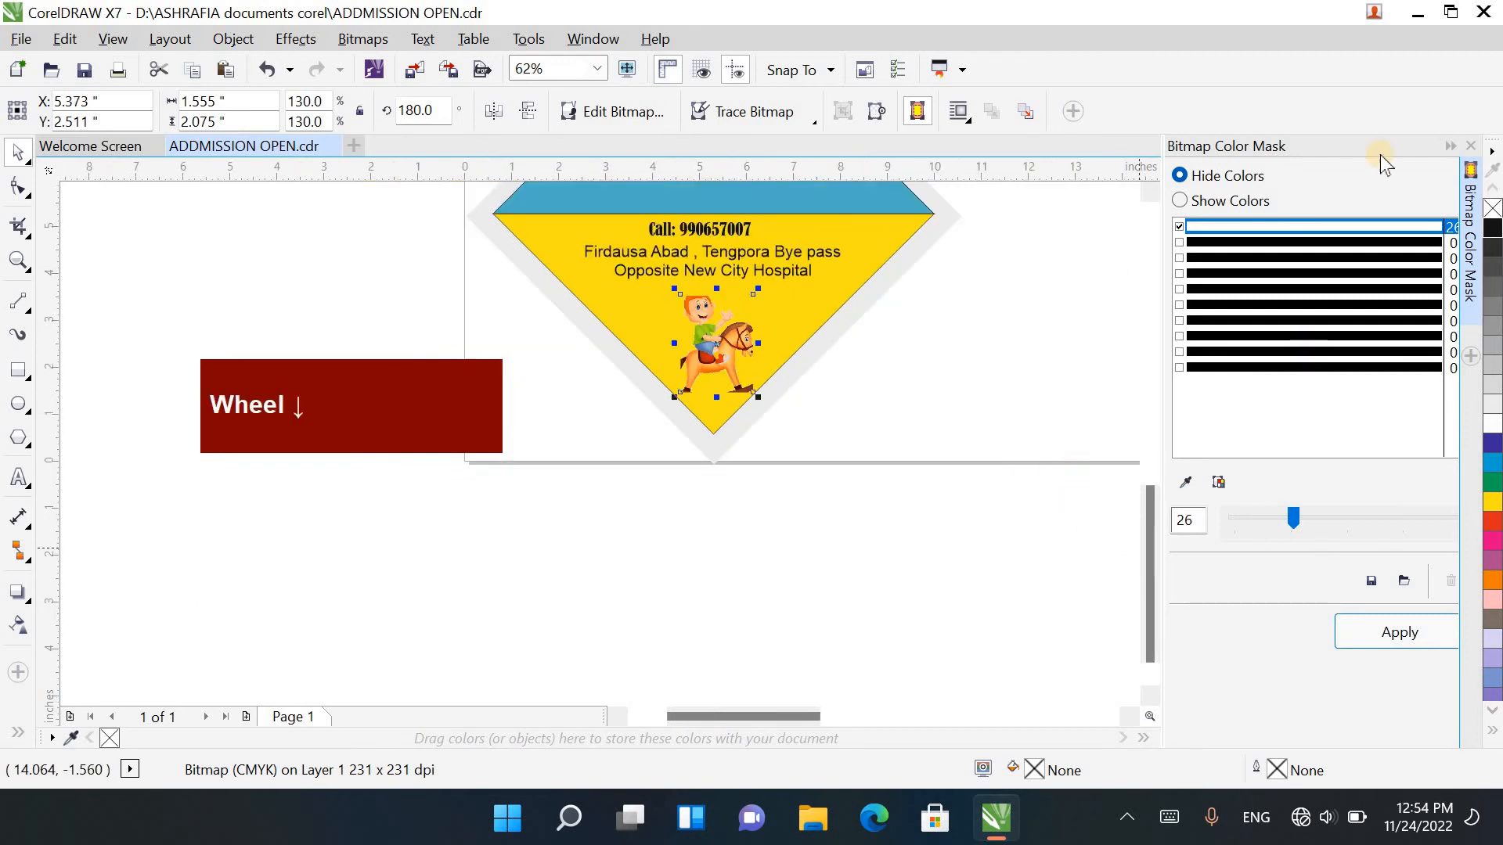
{"action": "left_click", "coordinate": [1471, 145]}
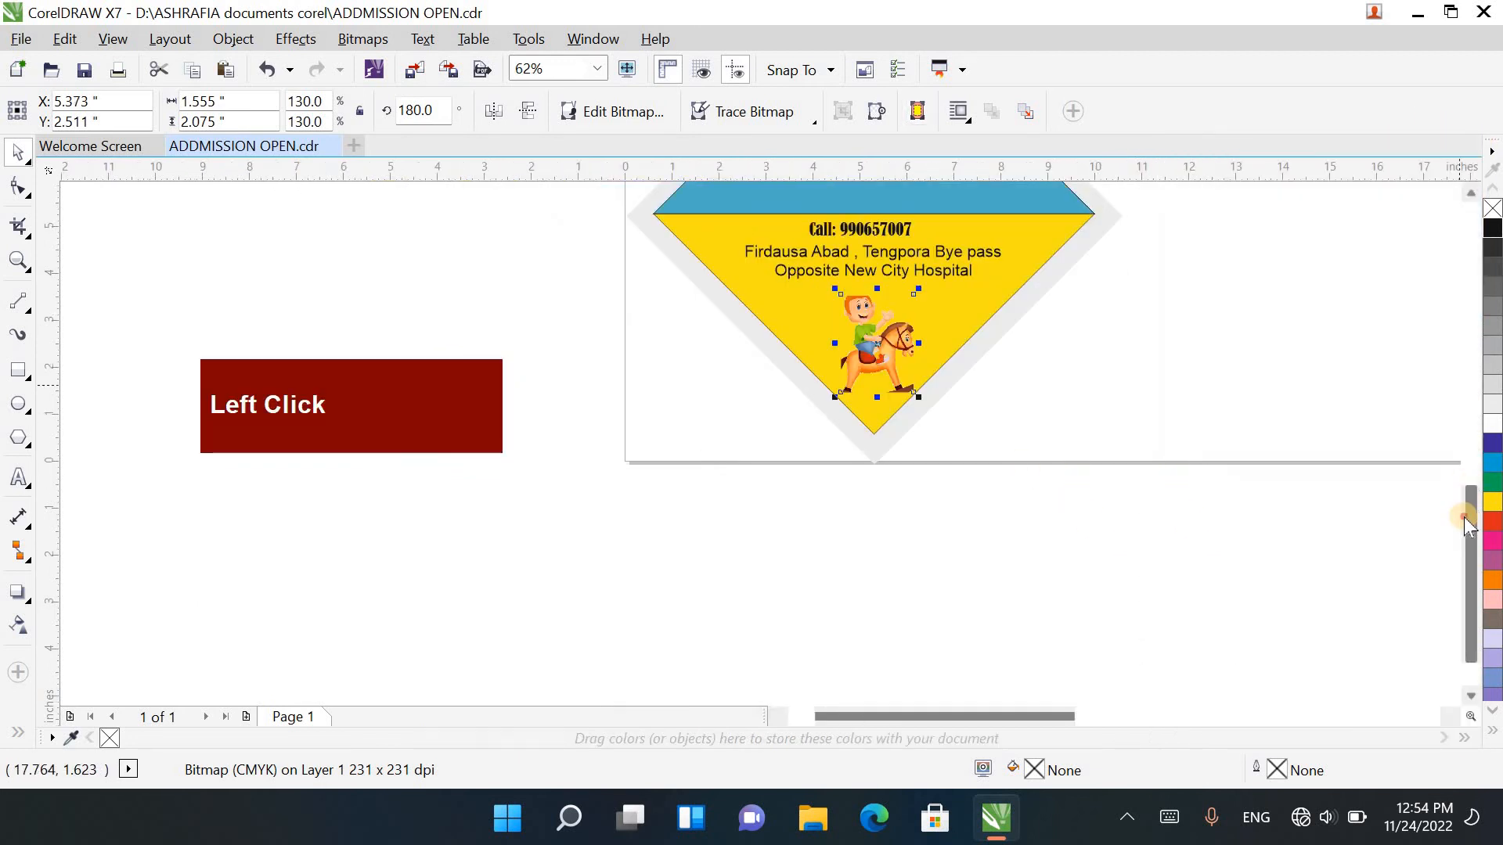
Step: Duplicate the complete diamond poster beside the original, at an X position of 16.331 inches
{"action": "left_click_drag", "start_coordinate": [1465, 524], "coordinate": [1465, 439]}
{"action": "scroll", "coordinate": [1186, 285], "scroll_direction": "down", "scroll_amount": 1}
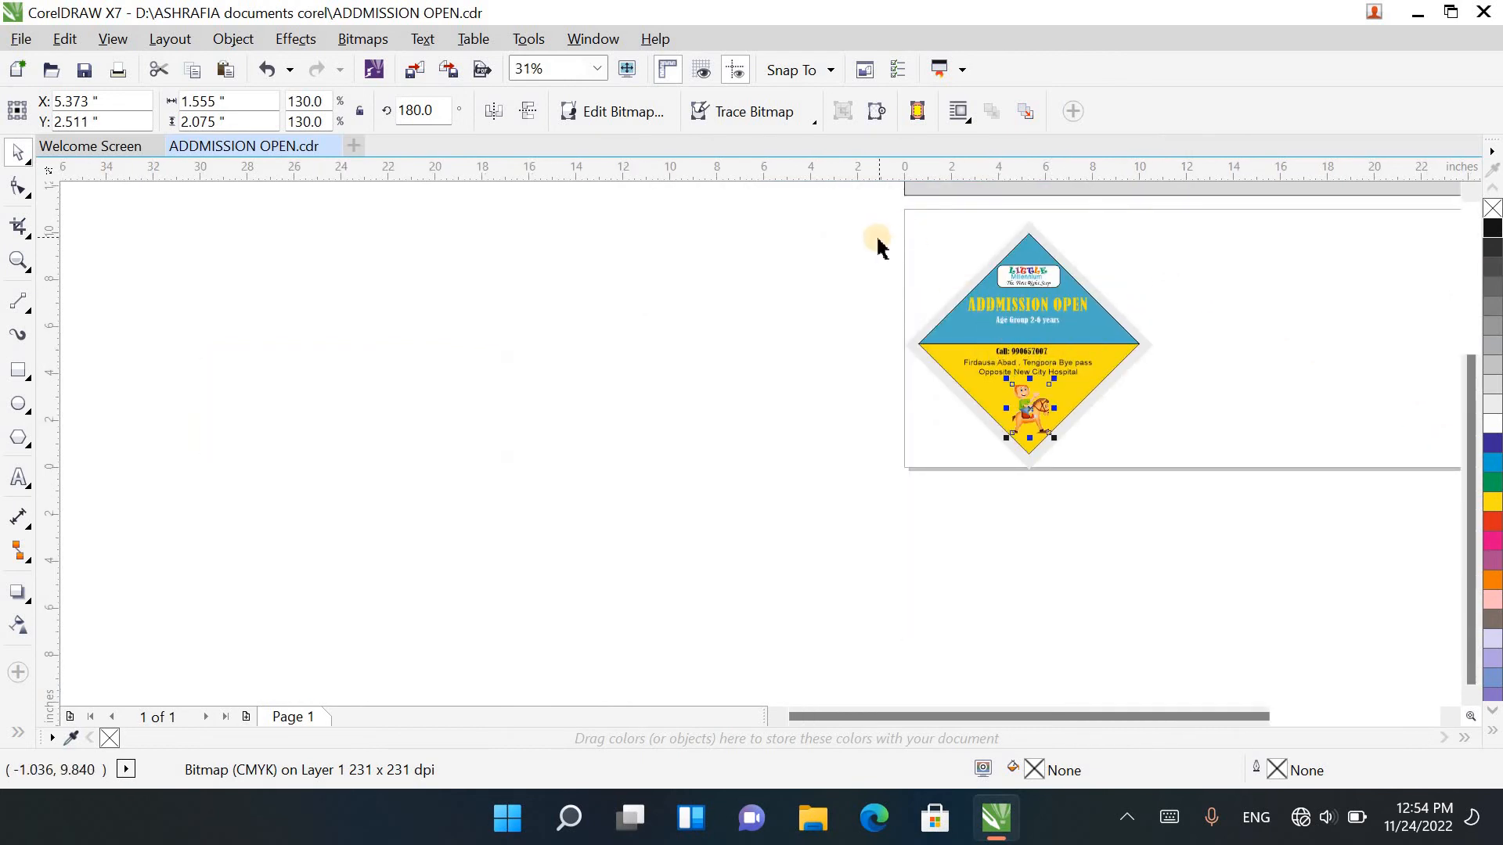
{"action": "left_click_drag", "start_coordinate": [838, 206], "coordinate": [1232, 563]}
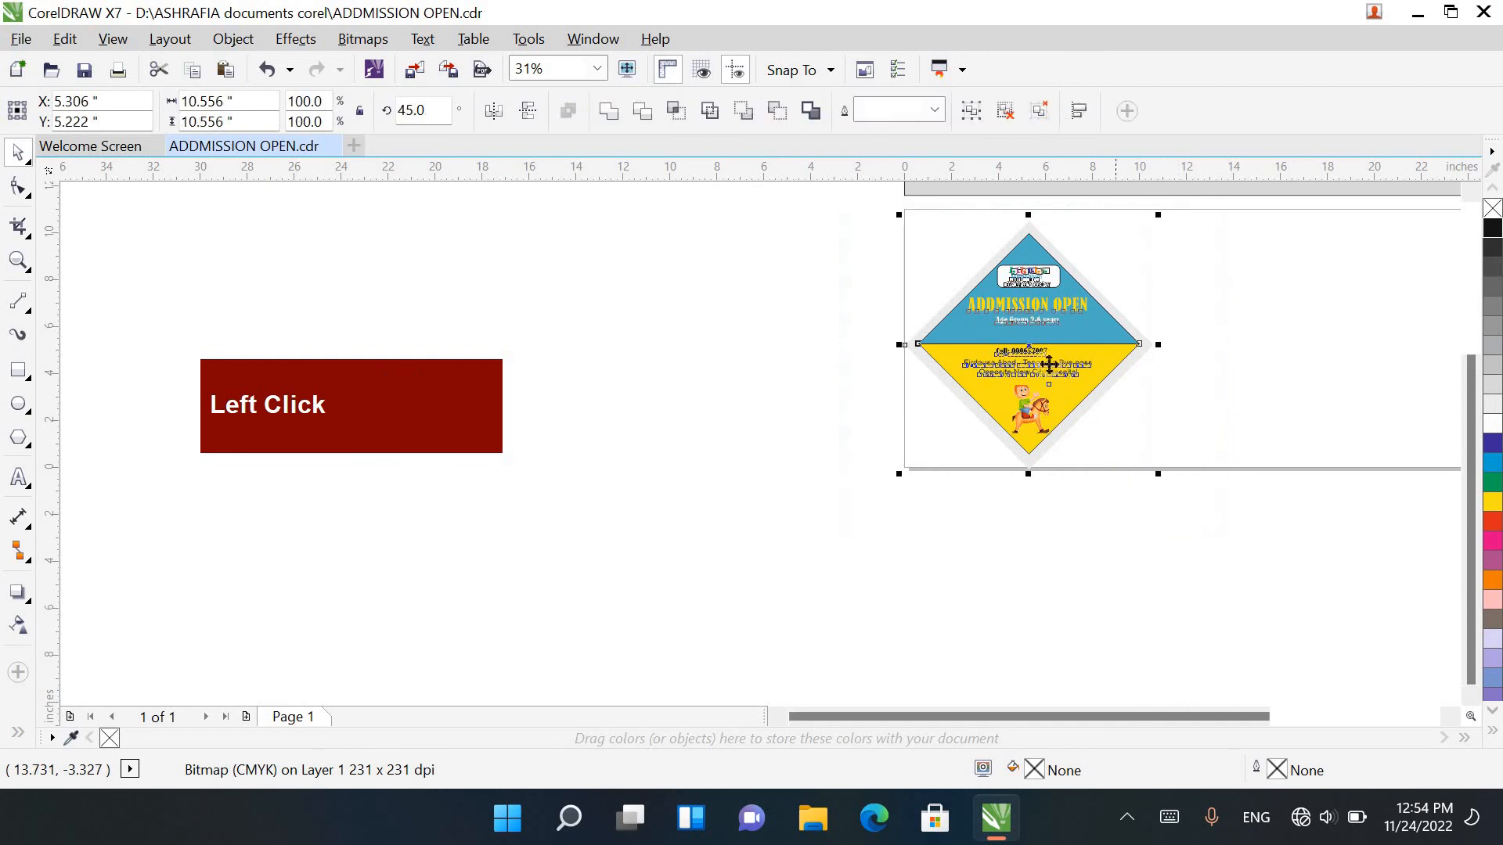
{"action": "left_click_drag", "start_coordinate": [1190, 368], "coordinate": [1286, 380]}
{"action": "right_click", "coordinate": [1286, 380]}
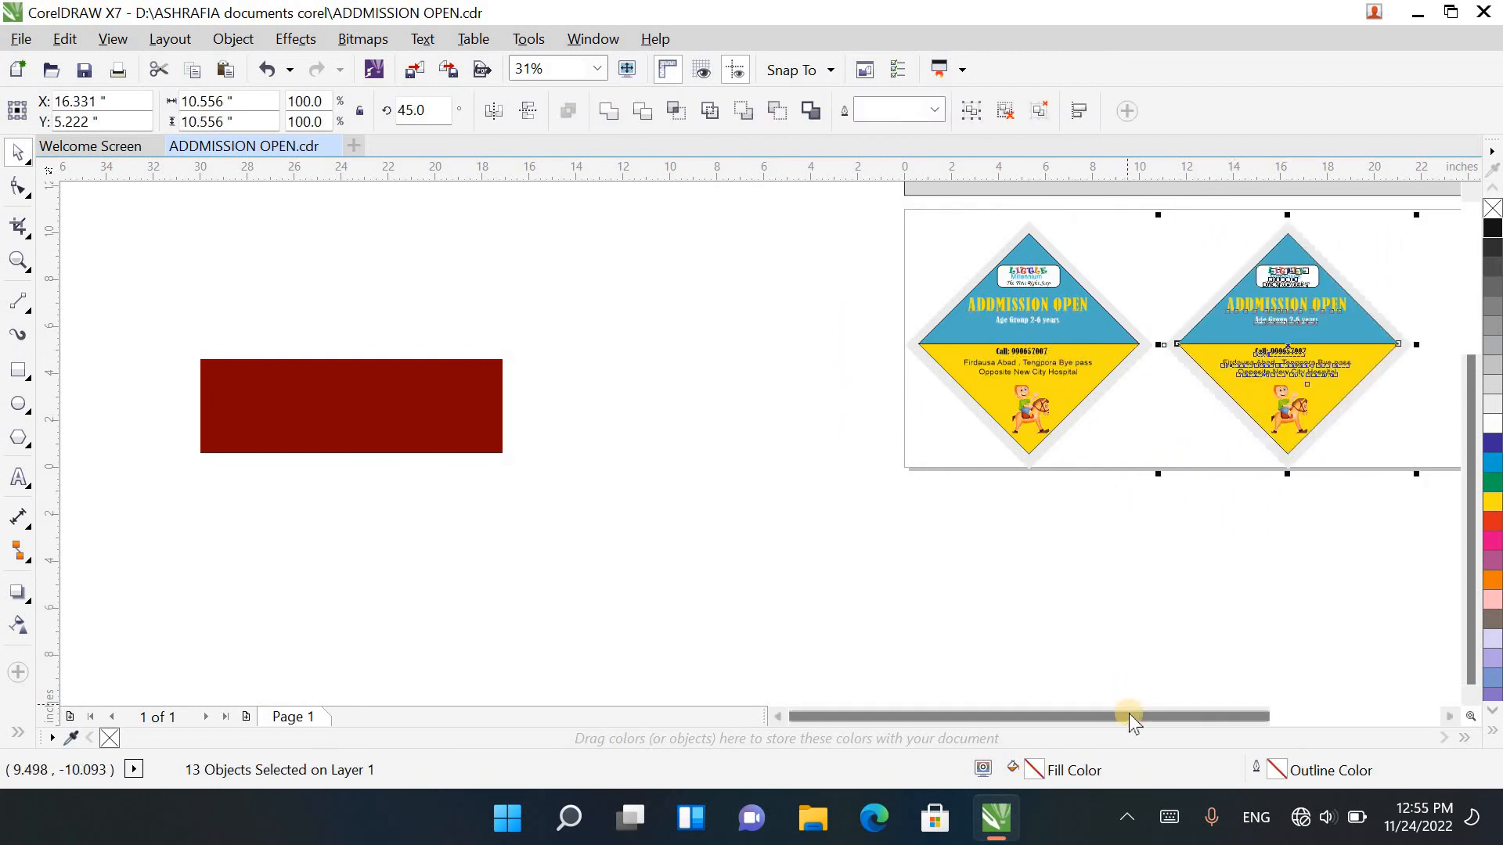
Step: Add a page-sized 24 by 11 inch rectangle and stretch its right edge to a width of about 35.6 inches
{"action": "mouse_move", "coordinate": [1129, 712]}
{"action": "left_mouse_down"}
{"action": "mouse_move", "coordinate": [1205, 725]}
{"action": "mouse_move", "coordinate": [1114, 714]}
{"action": "left_mouse_up"}
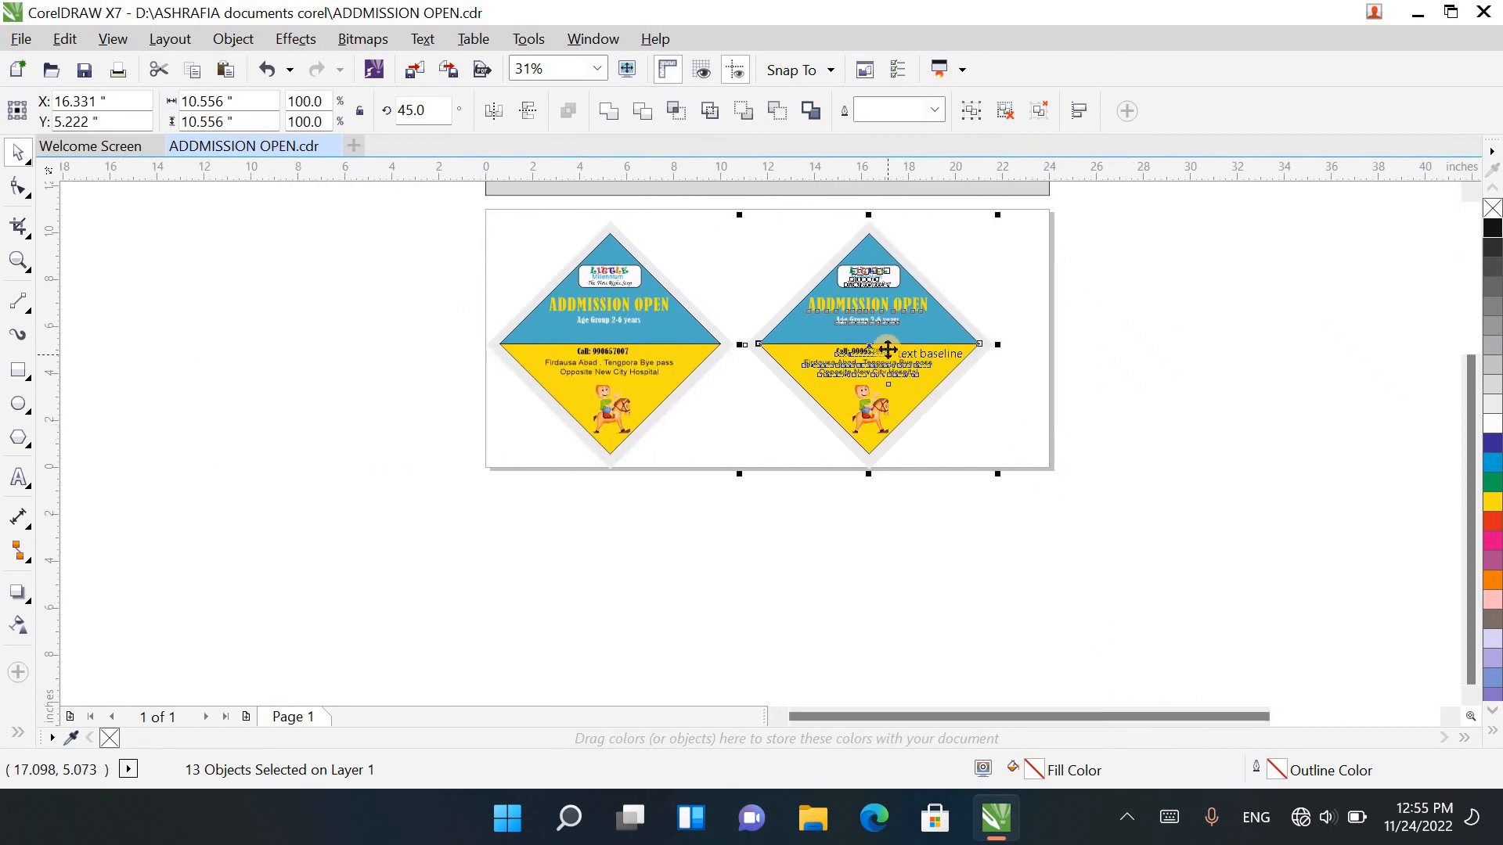
{"action": "left_click", "coordinate": [19, 371]}
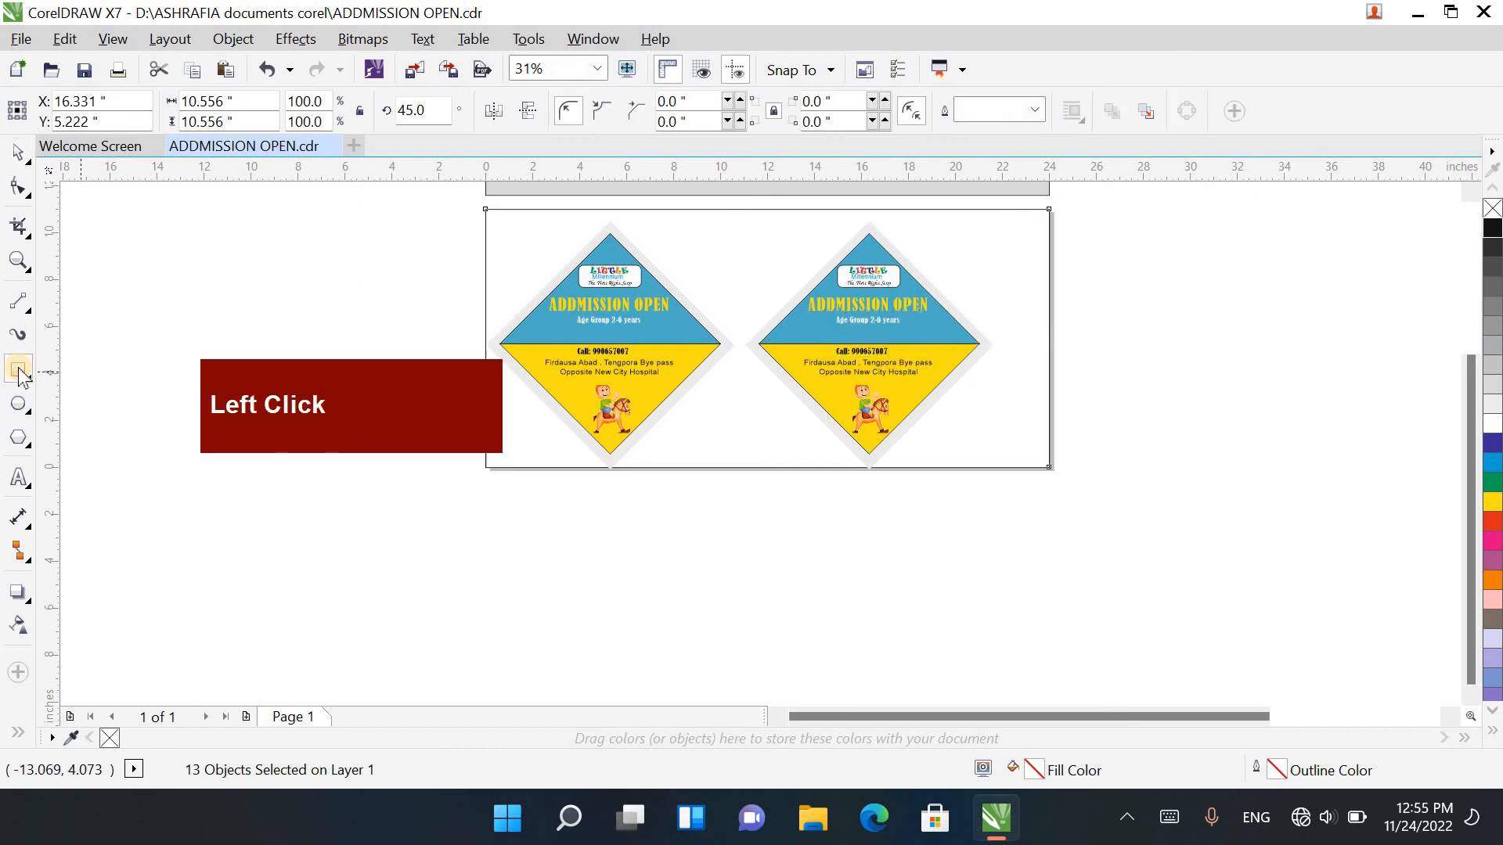
{"action": "left_click", "coordinate": [19, 151]}
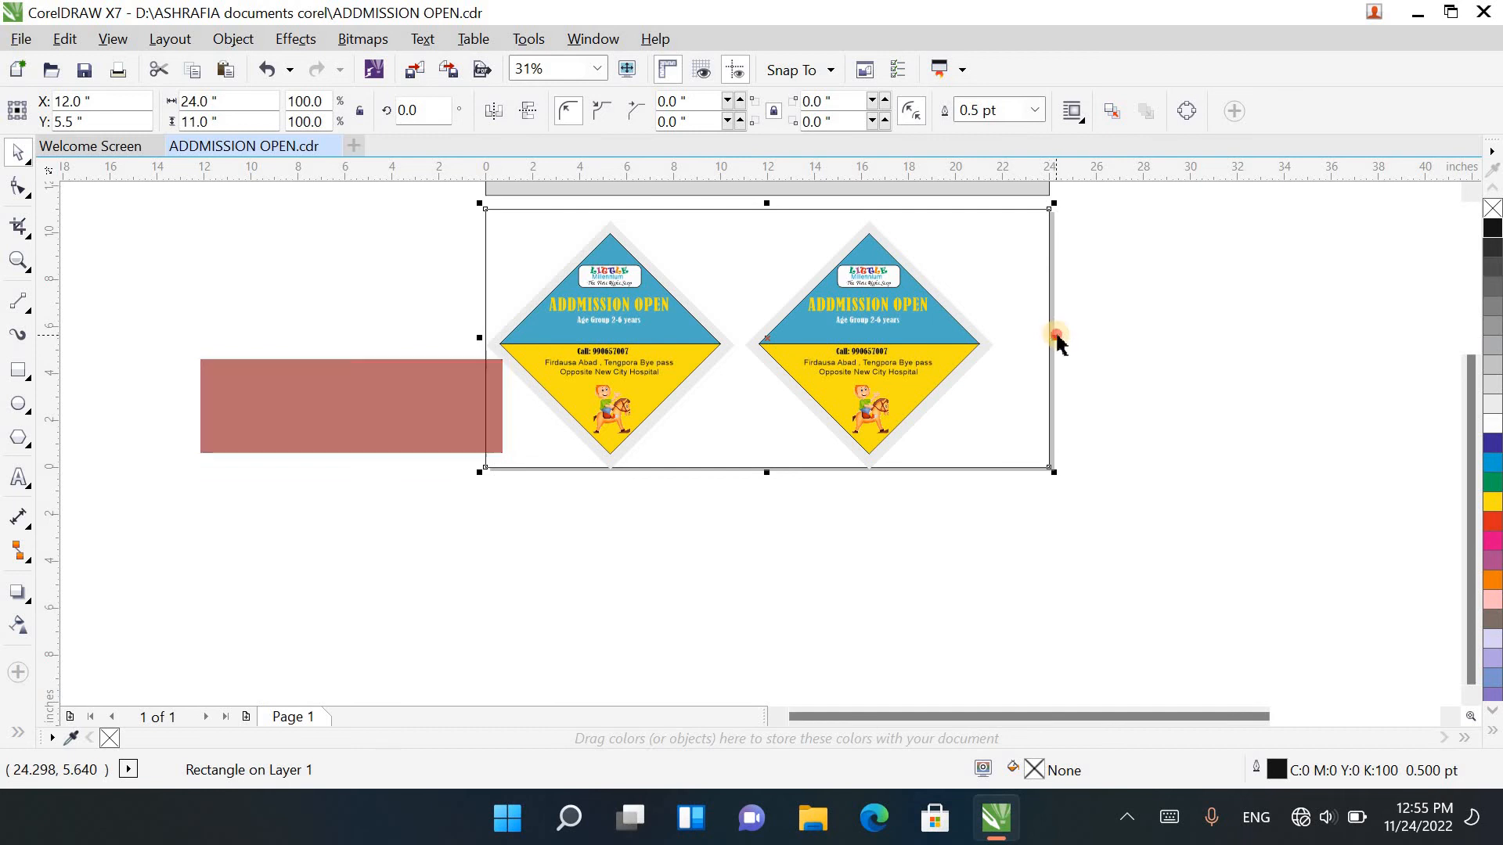
{"action": "left_click_drag", "start_coordinate": [1059, 335], "coordinate": [1322, 368]}
Step: Duplicate the second diamond poster into the extended right part of the rectangle as a third poster and clear the selection
{"action": "left_click_drag", "start_coordinate": [1138, 558], "coordinate": [714, 191]}
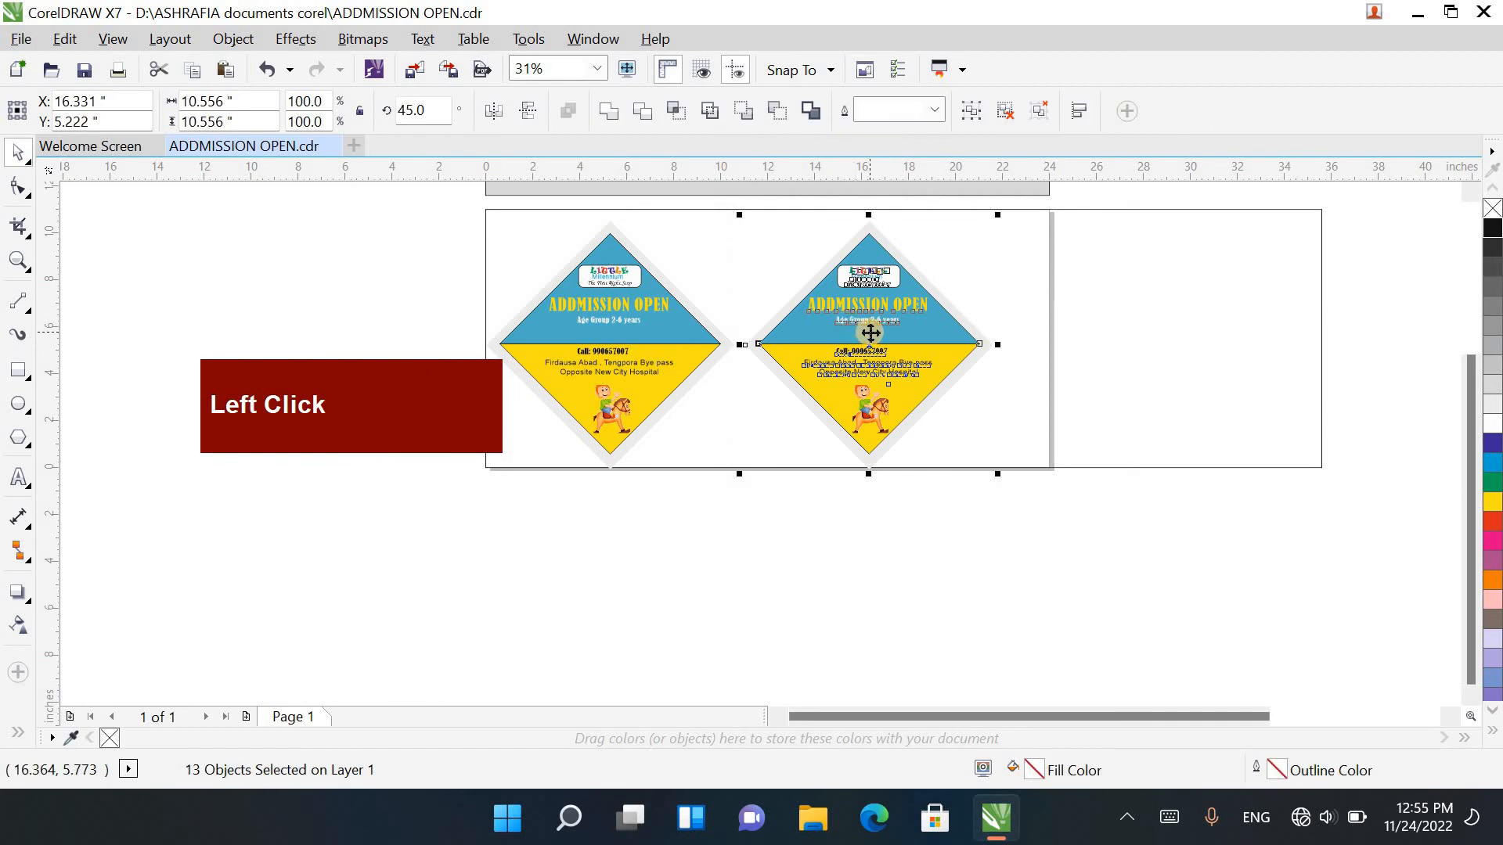
{"action": "left_click_drag", "start_coordinate": [870, 334], "coordinate": [1134, 342]}
{"action": "right_click", "coordinate": [1134, 342]}
{"action": "left_click", "coordinate": [922, 513]}
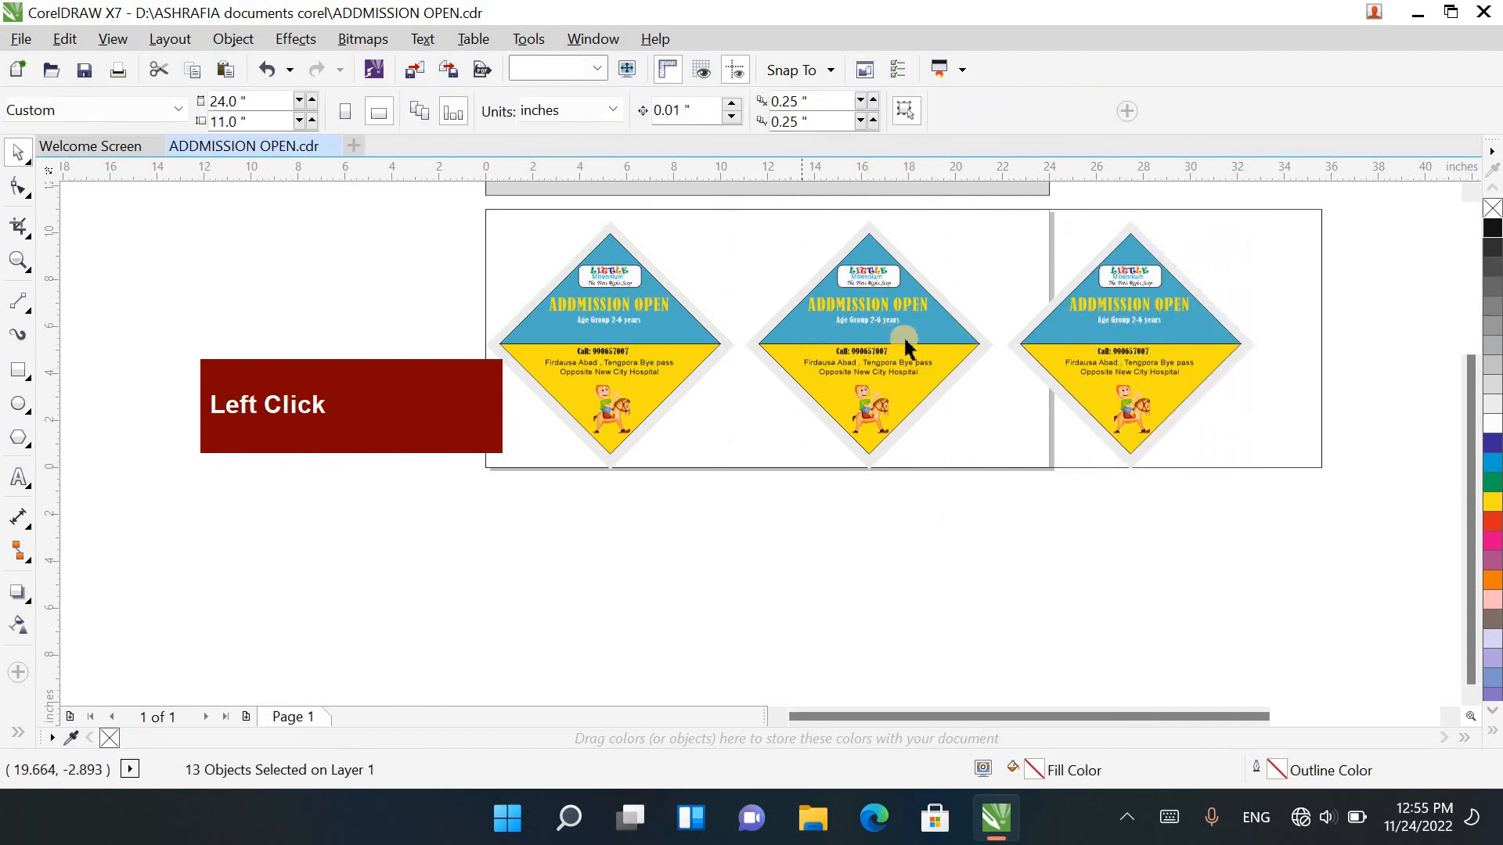
Step: Recolour the middle poster: fill its upper triangle with dark blue and its lower triangle with Pink
{"action": "left_click", "coordinate": [904, 339]}
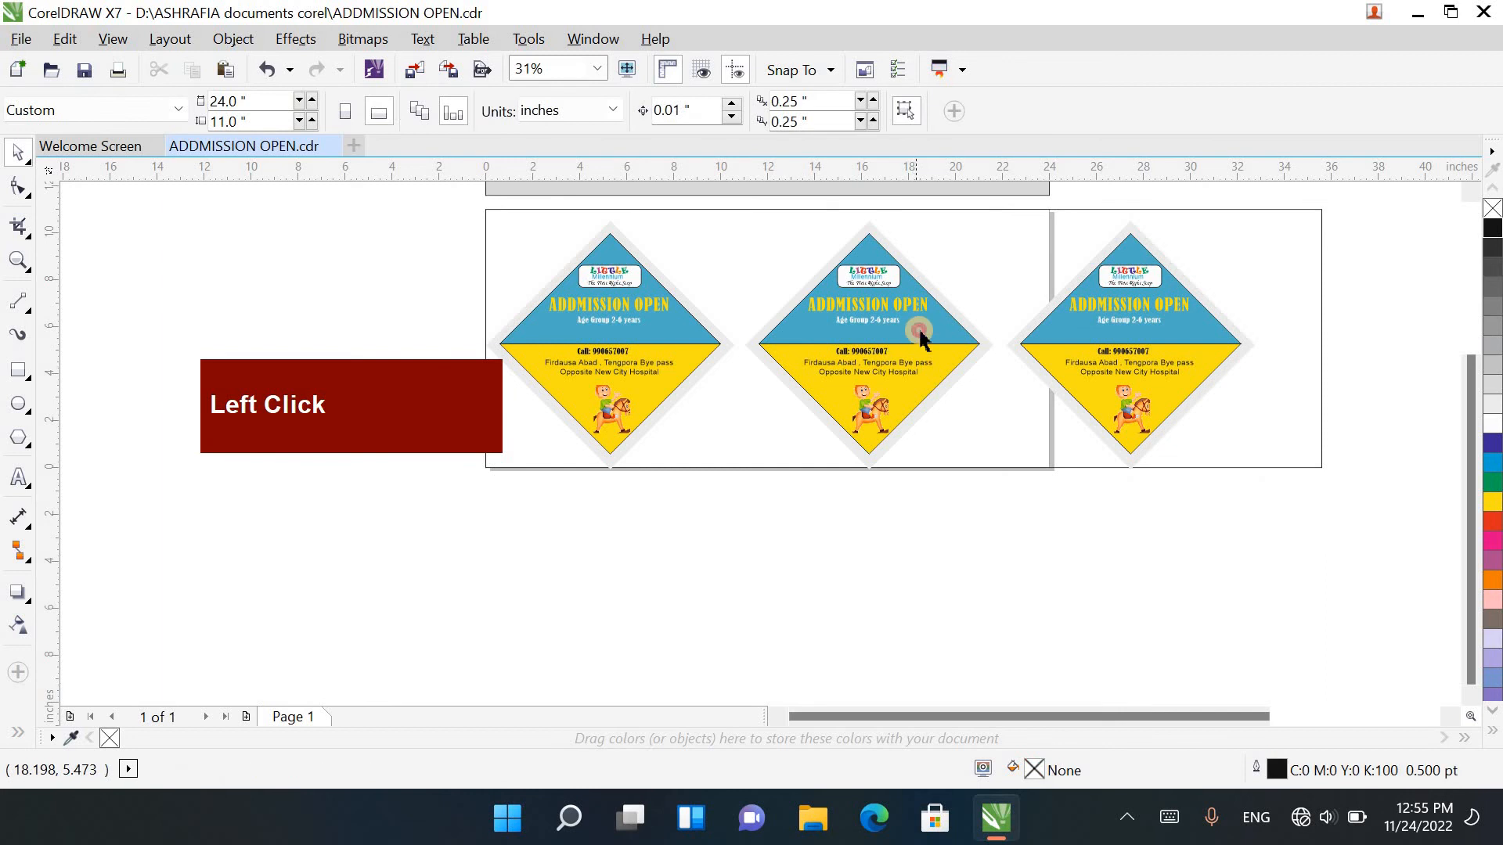
{"action": "left_click", "coordinate": [1493, 448]}
{"action": "left_click", "coordinate": [924, 391]}
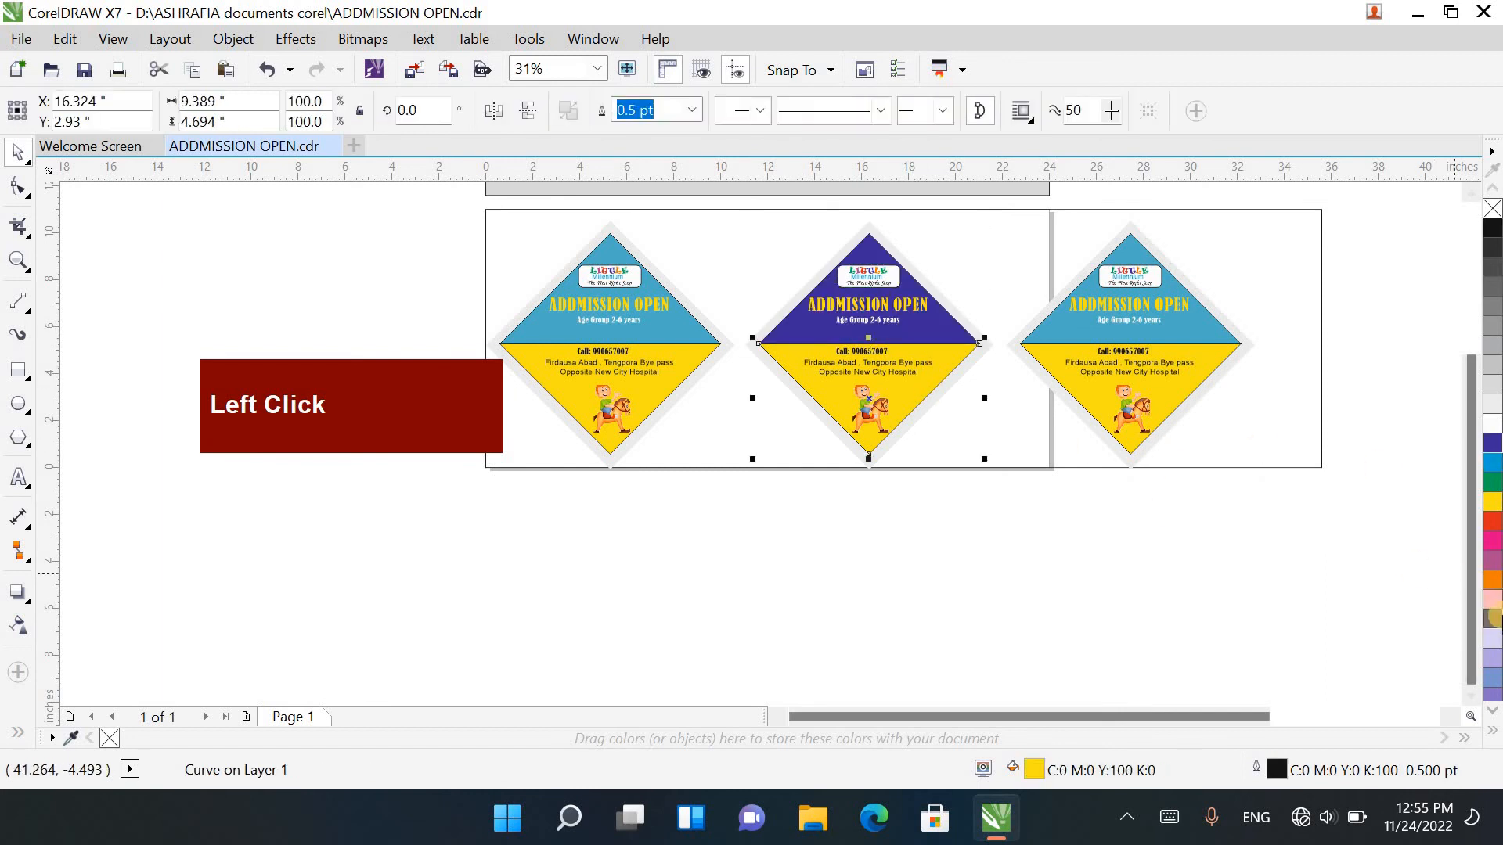
{"action": "left_click", "coordinate": [1494, 616]}
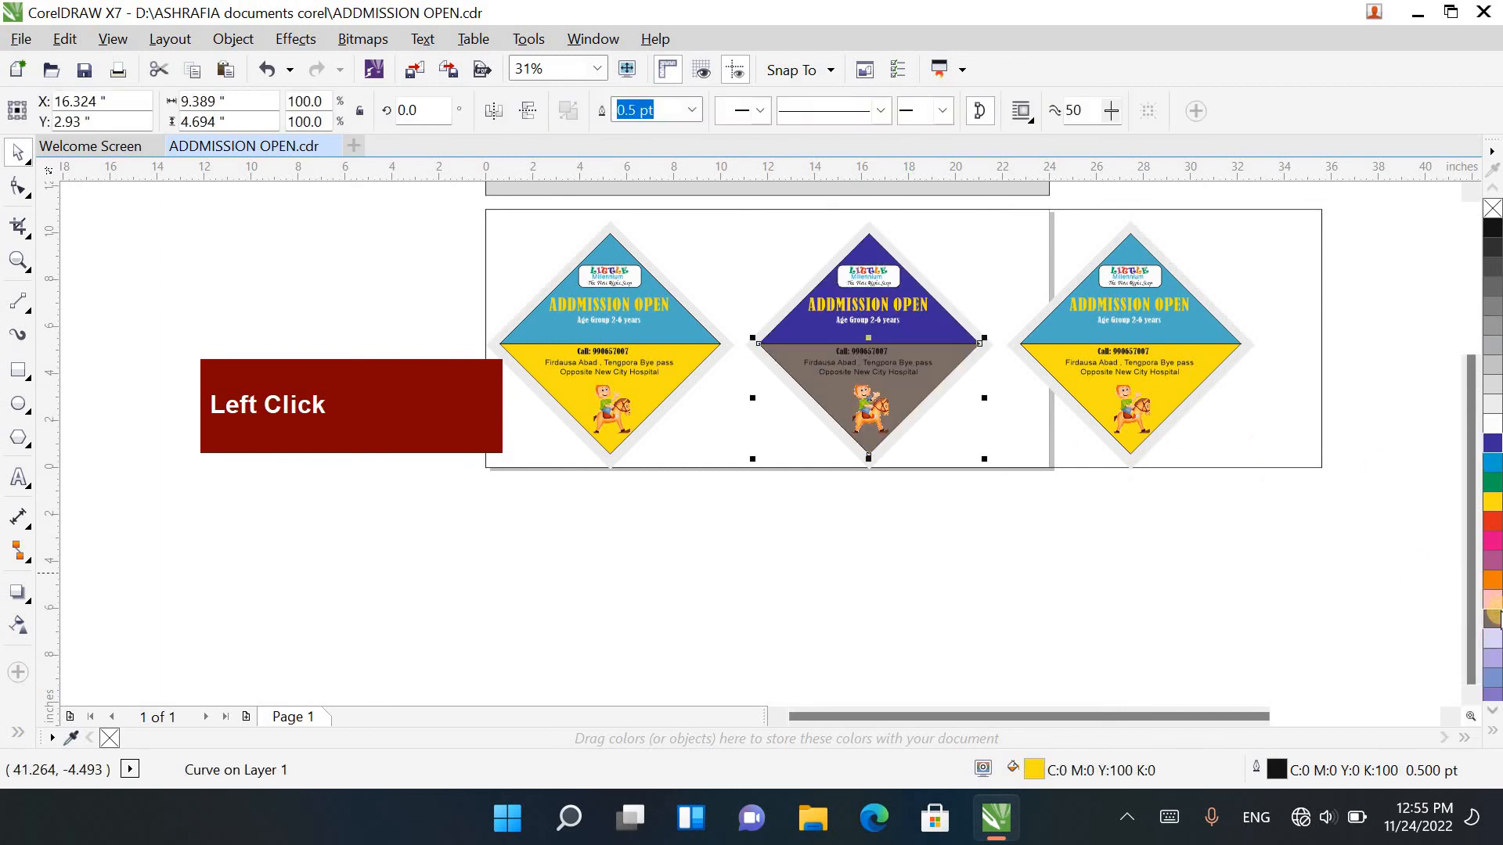
{"action": "left_click", "coordinate": [1492, 609]}
Step: Recolour the third poster: fill its upper triangle with green and its lower triangle with pale lavender, and clear the selection
{"action": "left_click", "coordinate": [1218, 385]}
{"action": "left_click", "coordinate": [1212, 331]}
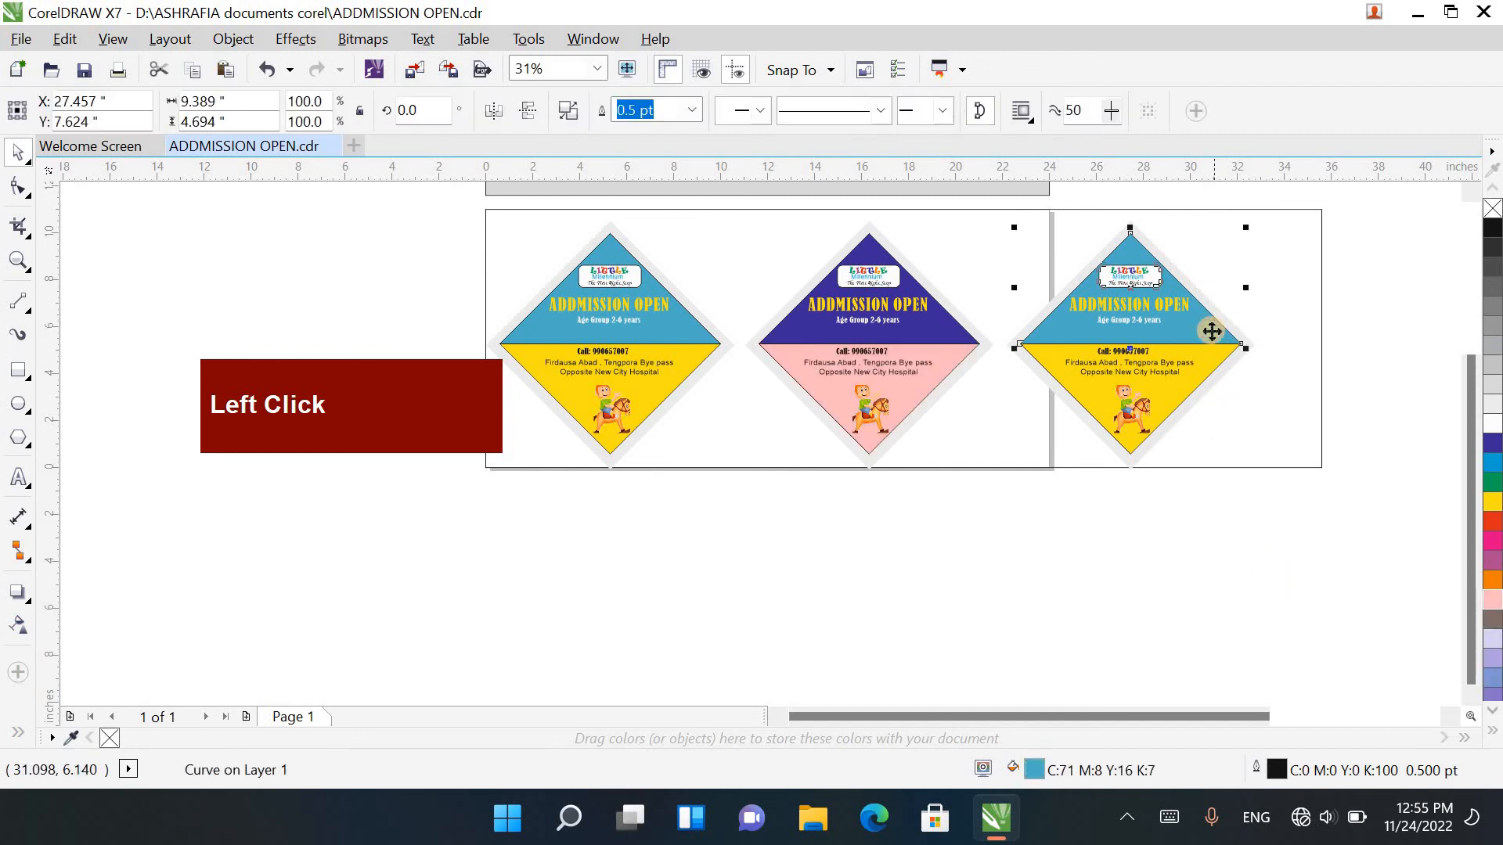
{"action": "left_click", "coordinate": [1492, 481]}
{"action": "left_click", "coordinate": [1224, 409]}
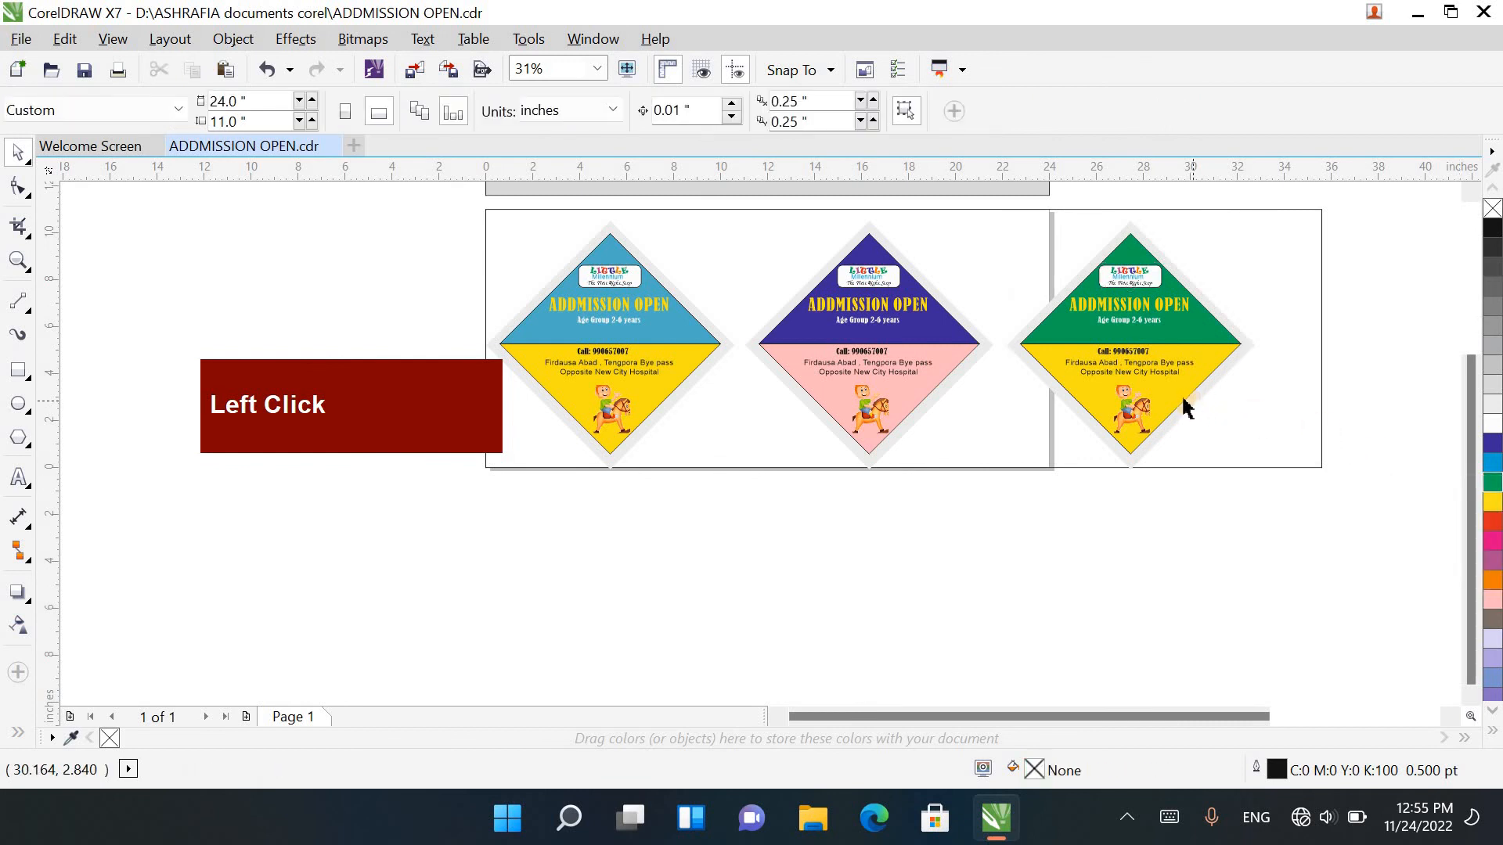
{"action": "left_click", "coordinate": [1178, 395]}
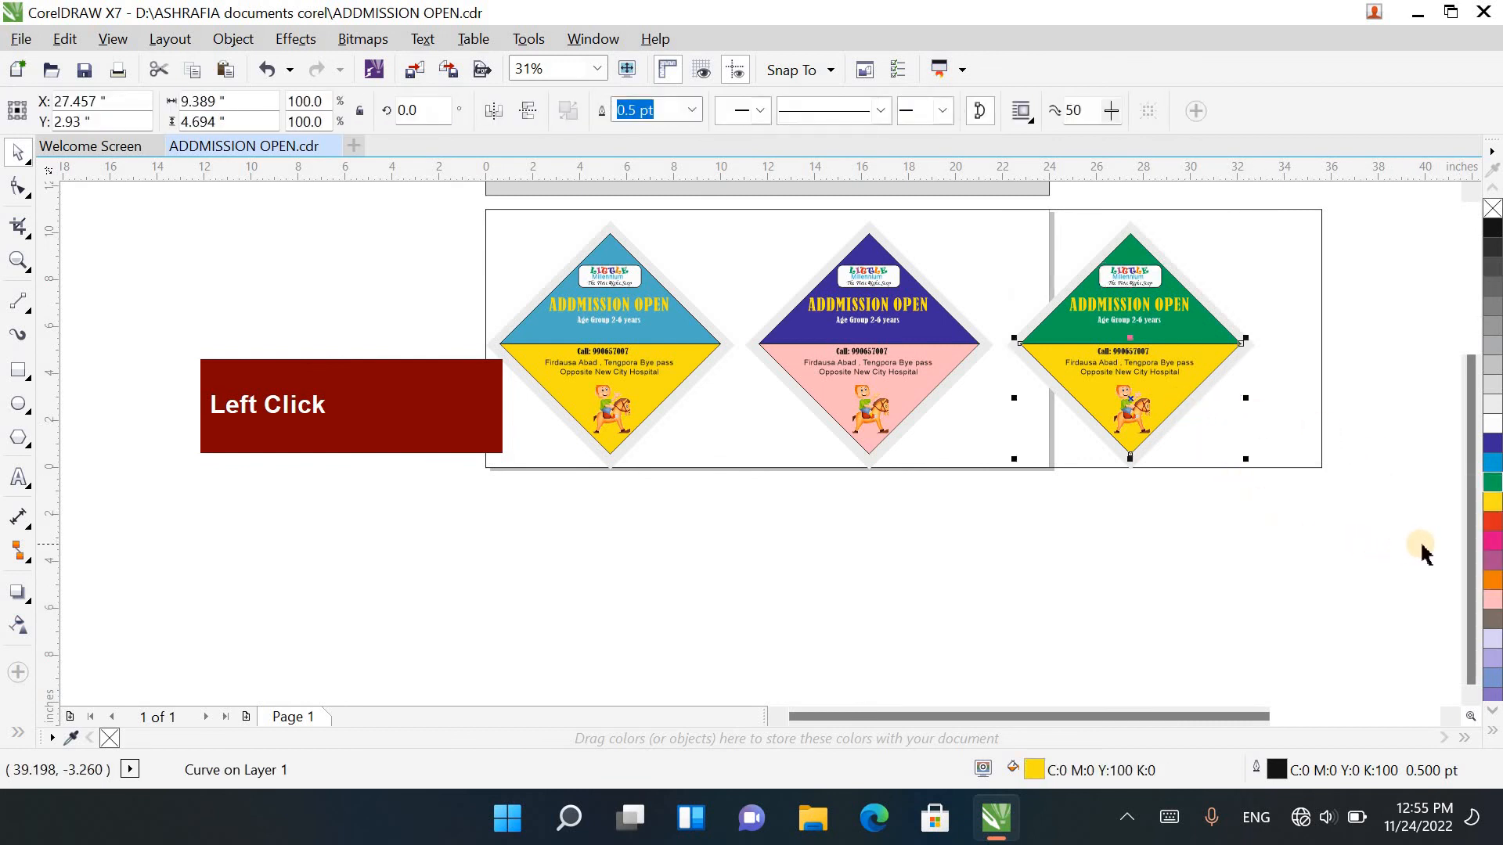
{"action": "left_click", "coordinate": [1492, 642]}
{"action": "left_click", "coordinate": [1191, 510]}
Step: Shift the large rectangle behind the three posters to an X position of 15.866 inches and fill it with 10% black
{"action": "scroll", "coordinate": [1218, 486], "scroll_direction": "down", "scroll_amount": 2}
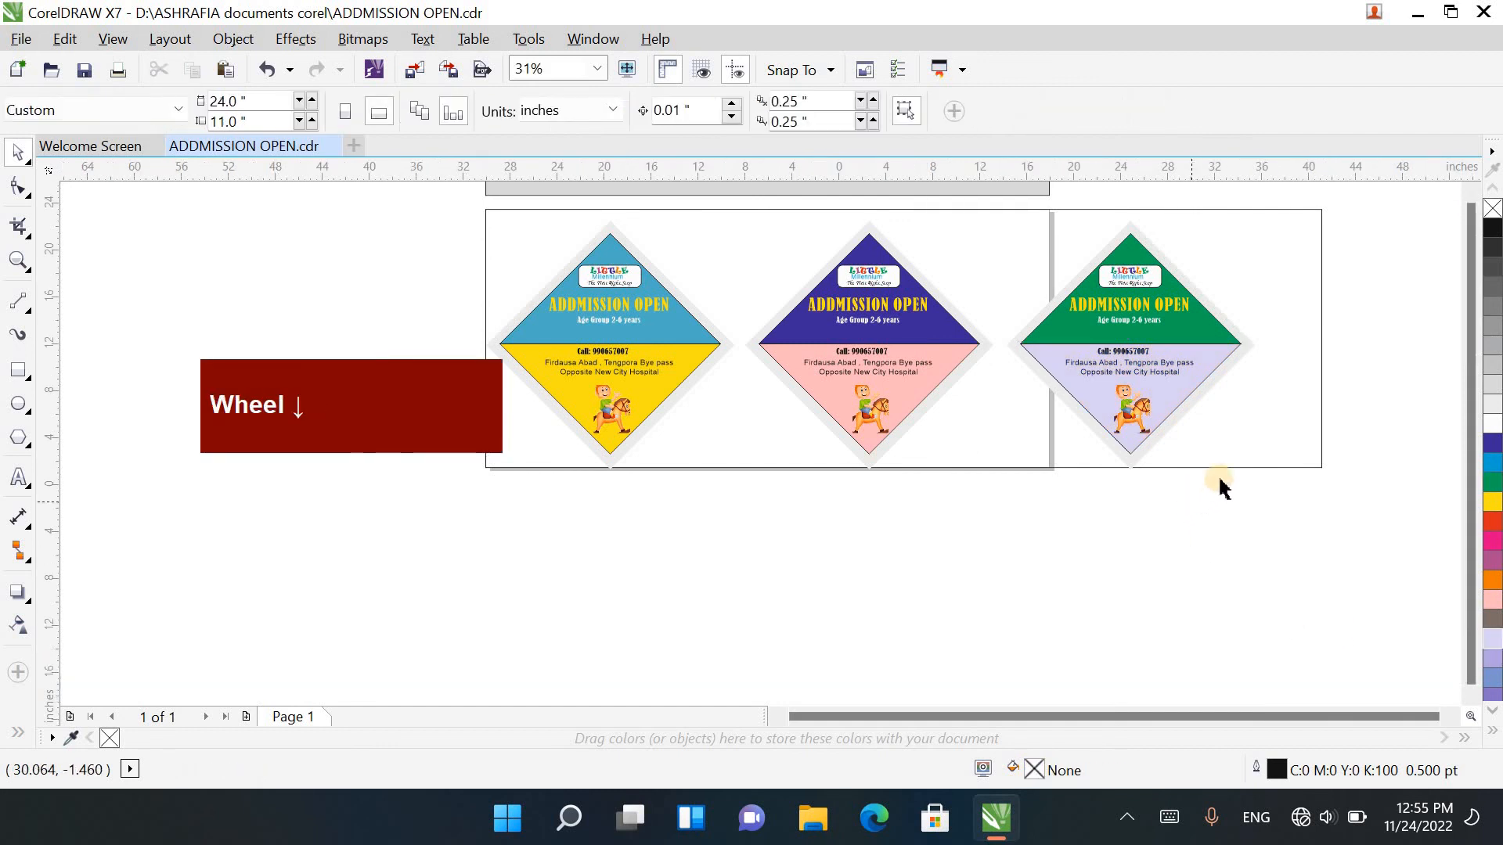
{"action": "left_click_drag", "start_coordinate": [1231, 477], "coordinate": [1213, 476]}
{"action": "left_click", "coordinate": [1493, 422]}
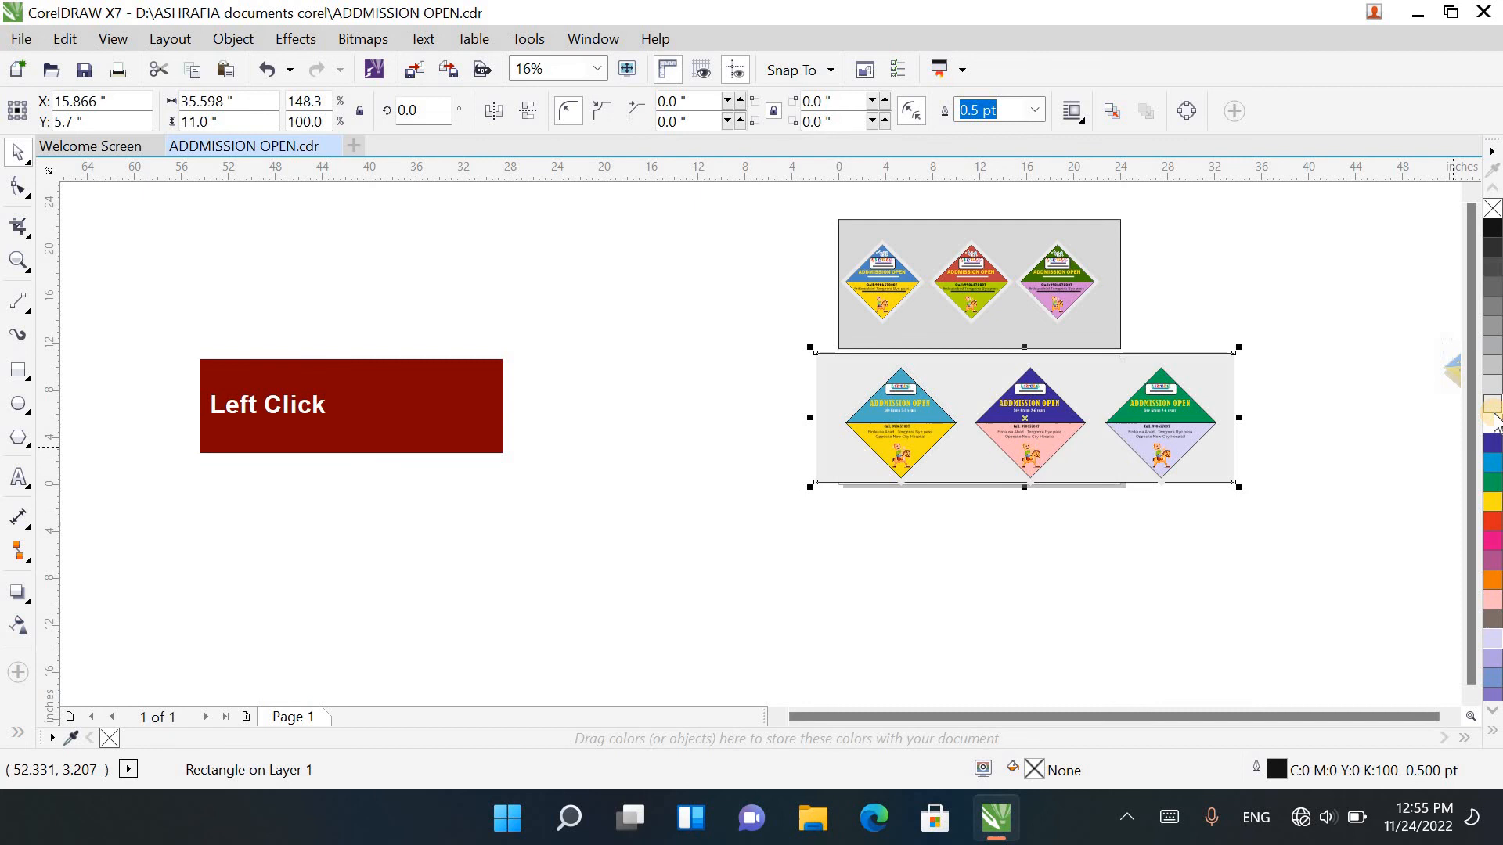
{"action": "left_click", "coordinate": [1452, 426]}
Step: Pull in the right and left edges of the grey background rectangle around the three posters, to a width of 32.167 inches
{"action": "scroll", "coordinate": [1147, 441], "scroll_direction": "up", "scroll_amount": 2}
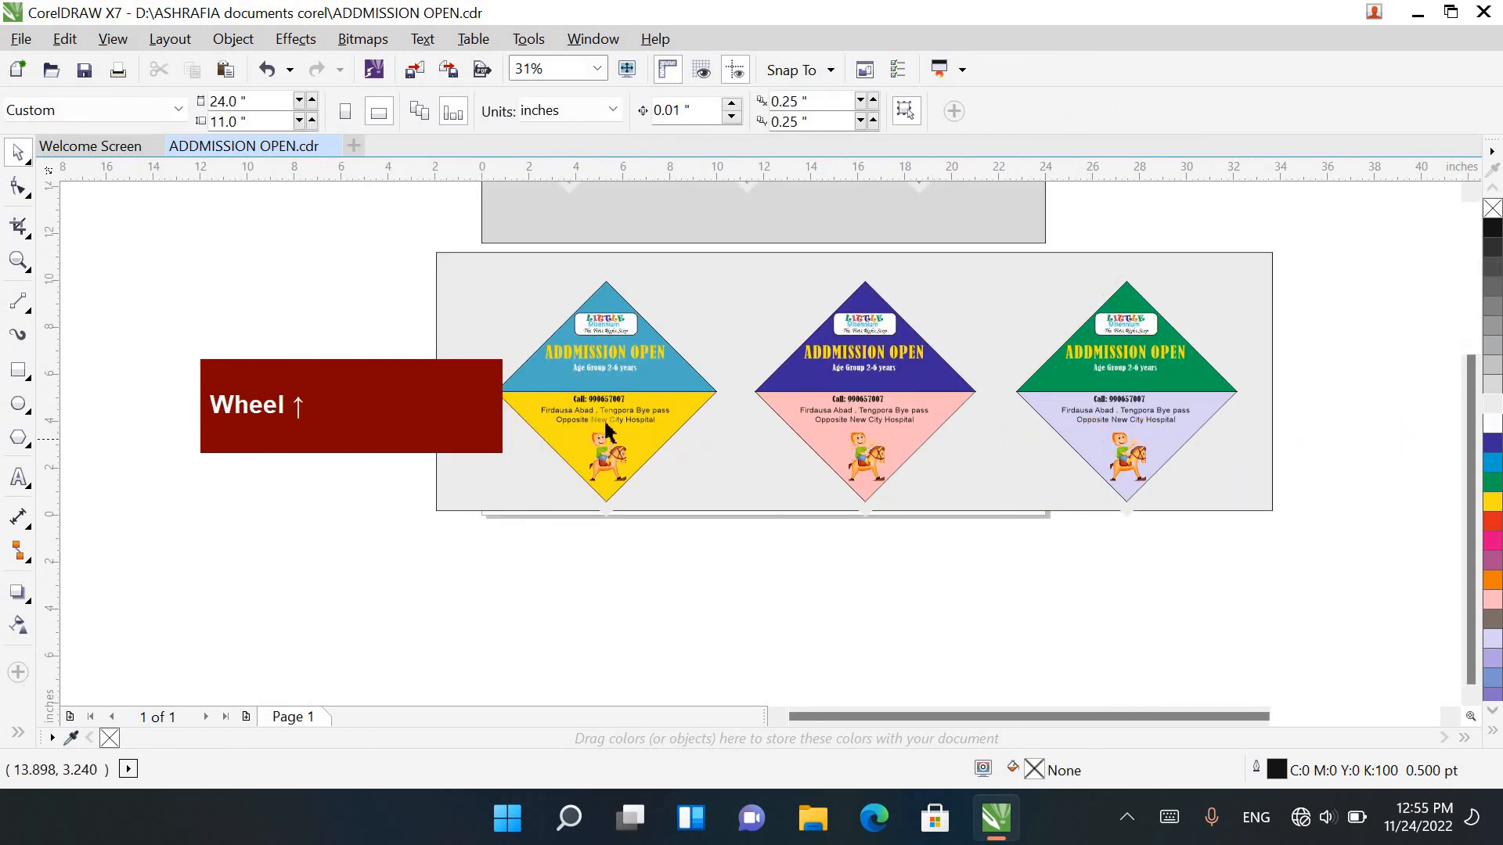
{"action": "scroll", "coordinate": [605, 429], "scroll_direction": "up", "scroll_amount": 2}
{"action": "scroll", "coordinate": [772, 423], "scroll_direction": "down", "scroll_amount": 4}
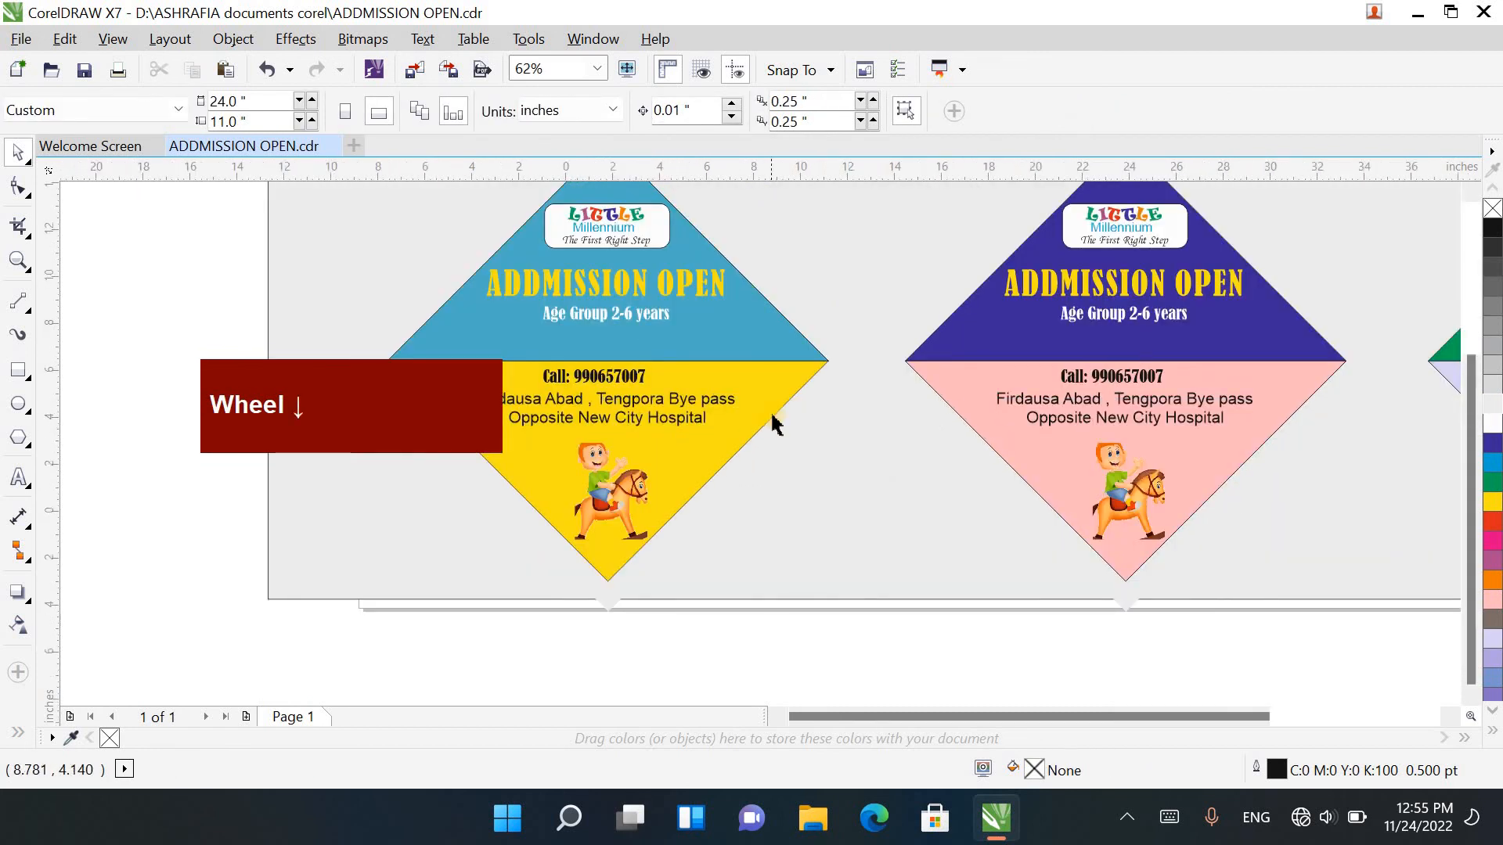
{"action": "left_click_drag", "start_coordinate": [598, 302], "coordinate": [1153, 551]}
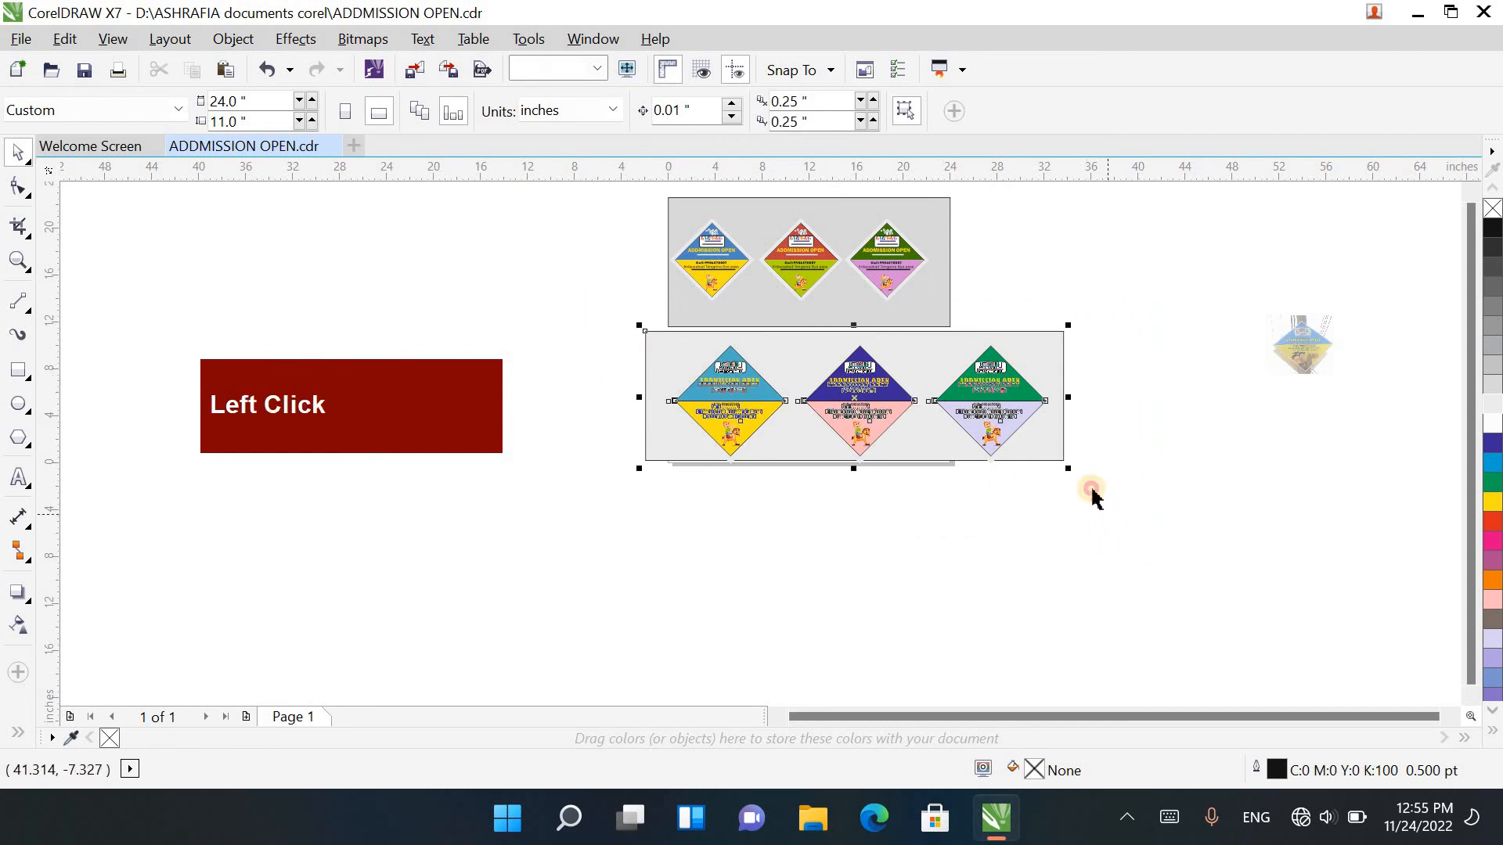
{"action": "left_click", "coordinate": [1057, 437]}
{"action": "scroll", "coordinate": [1054, 410], "scroll_direction": "up", "scroll_amount": 3}
{"action": "left_click_drag", "start_coordinate": [1094, 351], "coordinate": [1037, 349]}
{"action": "left_click_drag", "start_coordinate": [1119, 716], "coordinate": [943, 714]}
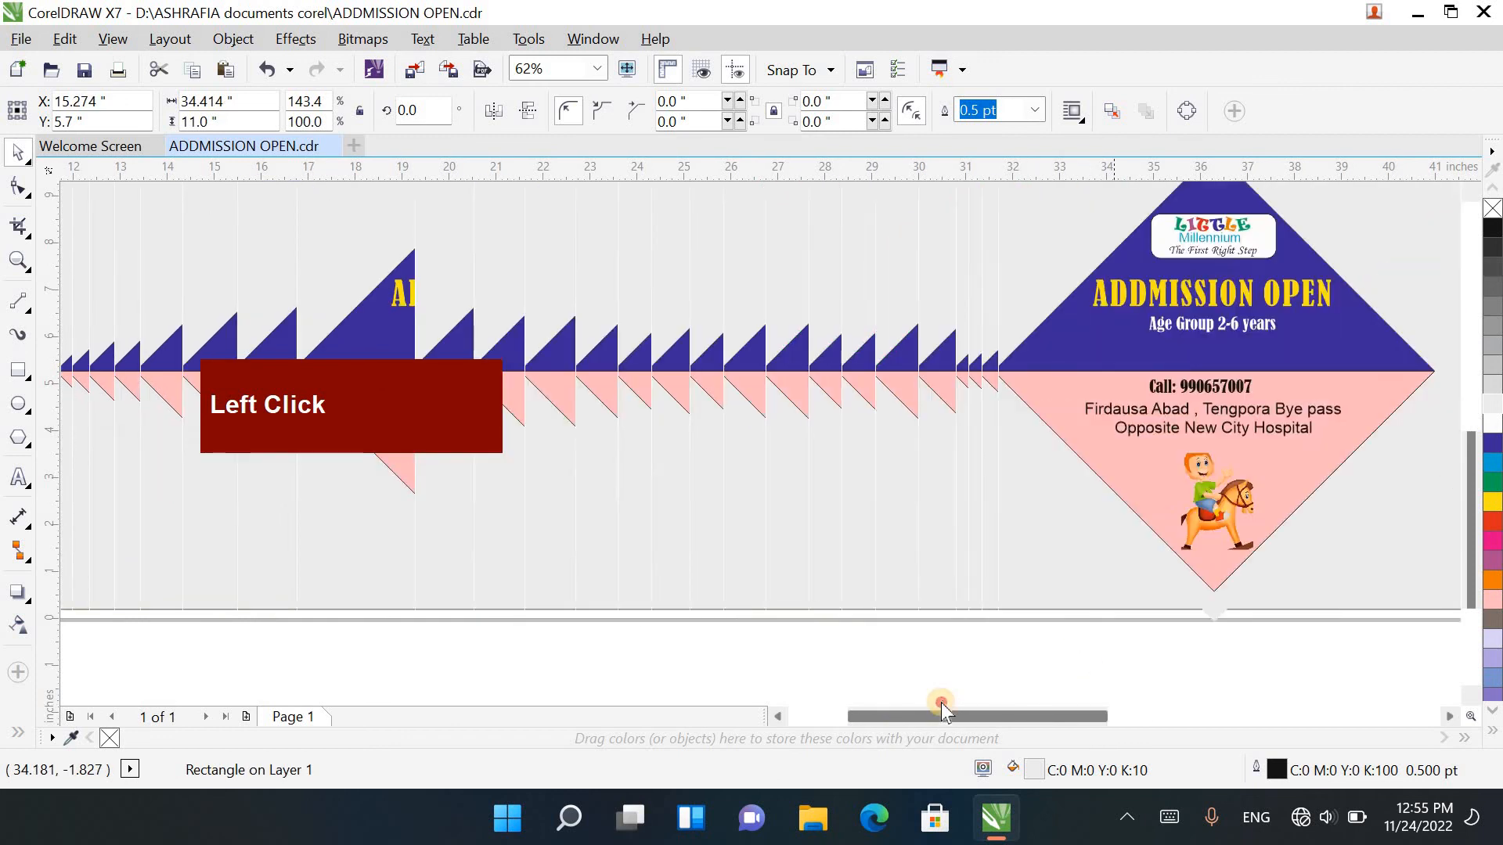
{"action": "left_click_drag", "start_coordinate": [367, 351], "coordinate": [474, 376]}
{"action": "scroll", "coordinate": [547, 386], "scroll_direction": "down", "scroll_amount": 3}
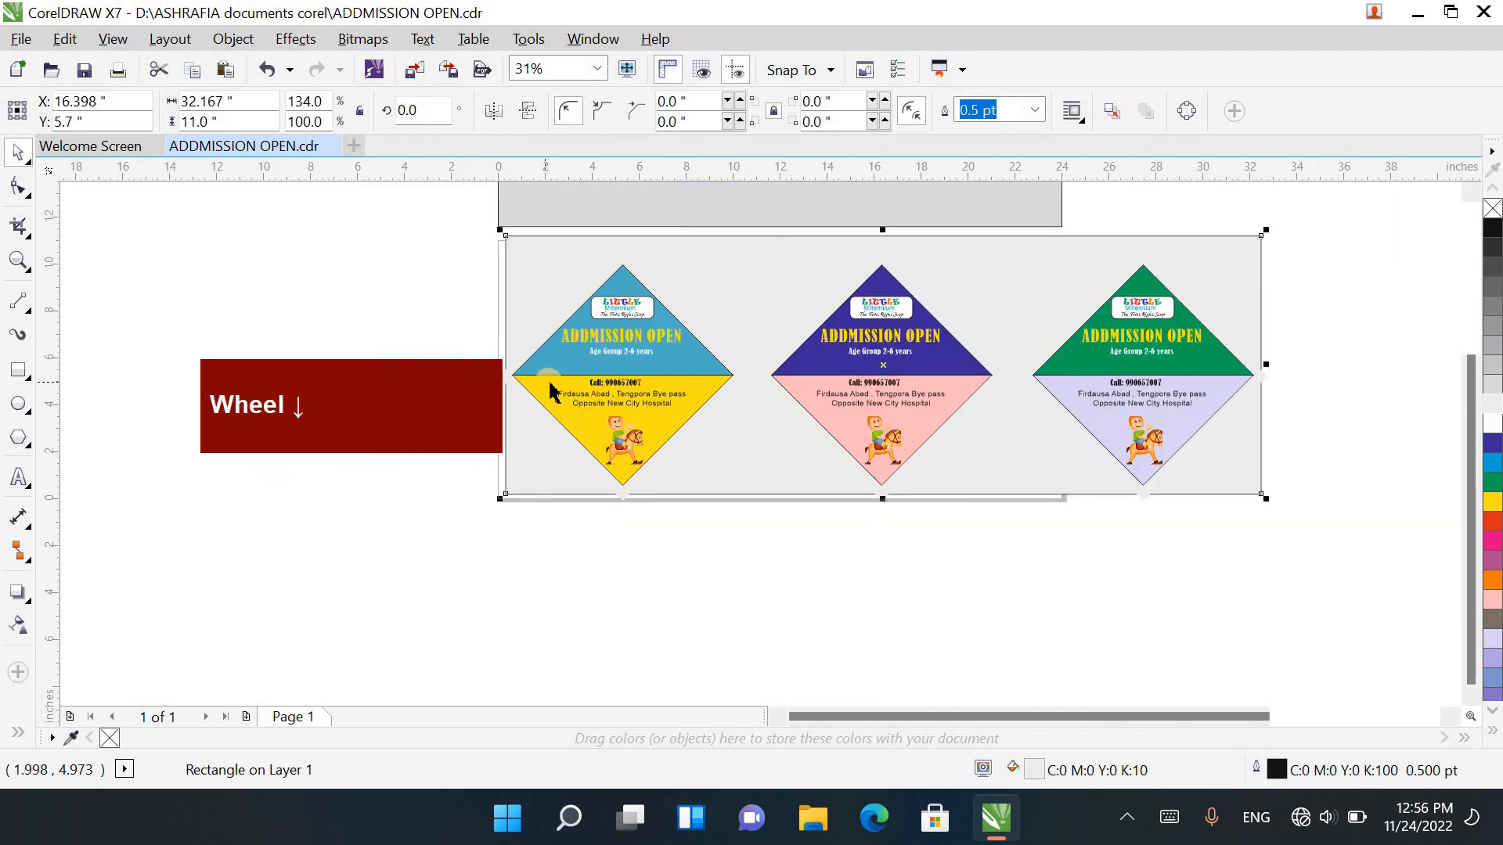
Step: Export the three recoloured posters with their background as the JPG file ADDMISSION OPEN on the Desktop, in RGB Color (24-bit) mode
{"action": "left_click_drag", "start_coordinate": [1017, 552], "coordinate": [432, 280]}
{"action": "key", "text": "e"}
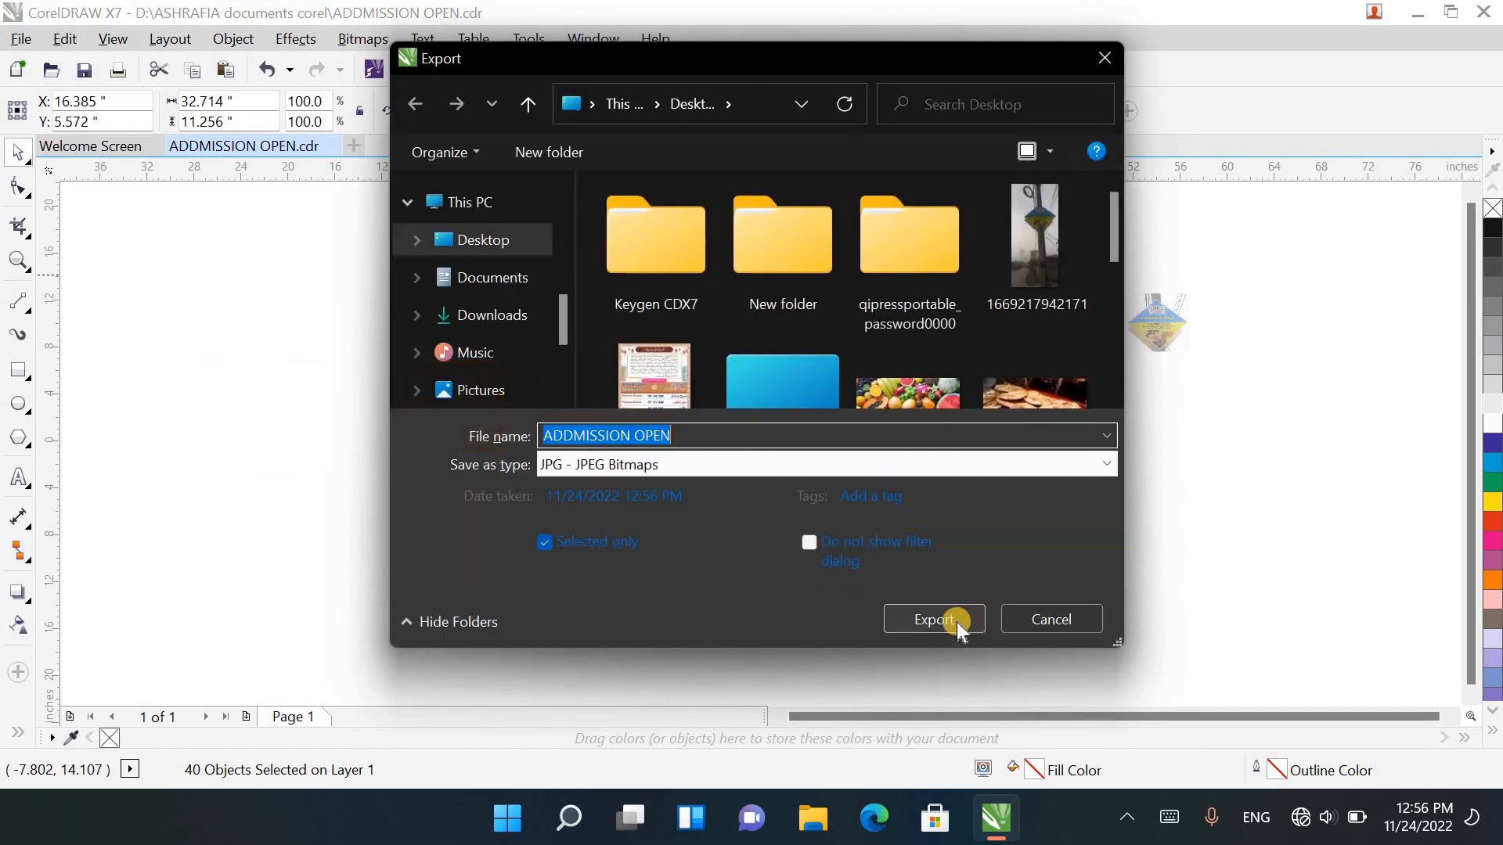
{"action": "left_click", "coordinate": [959, 617]}
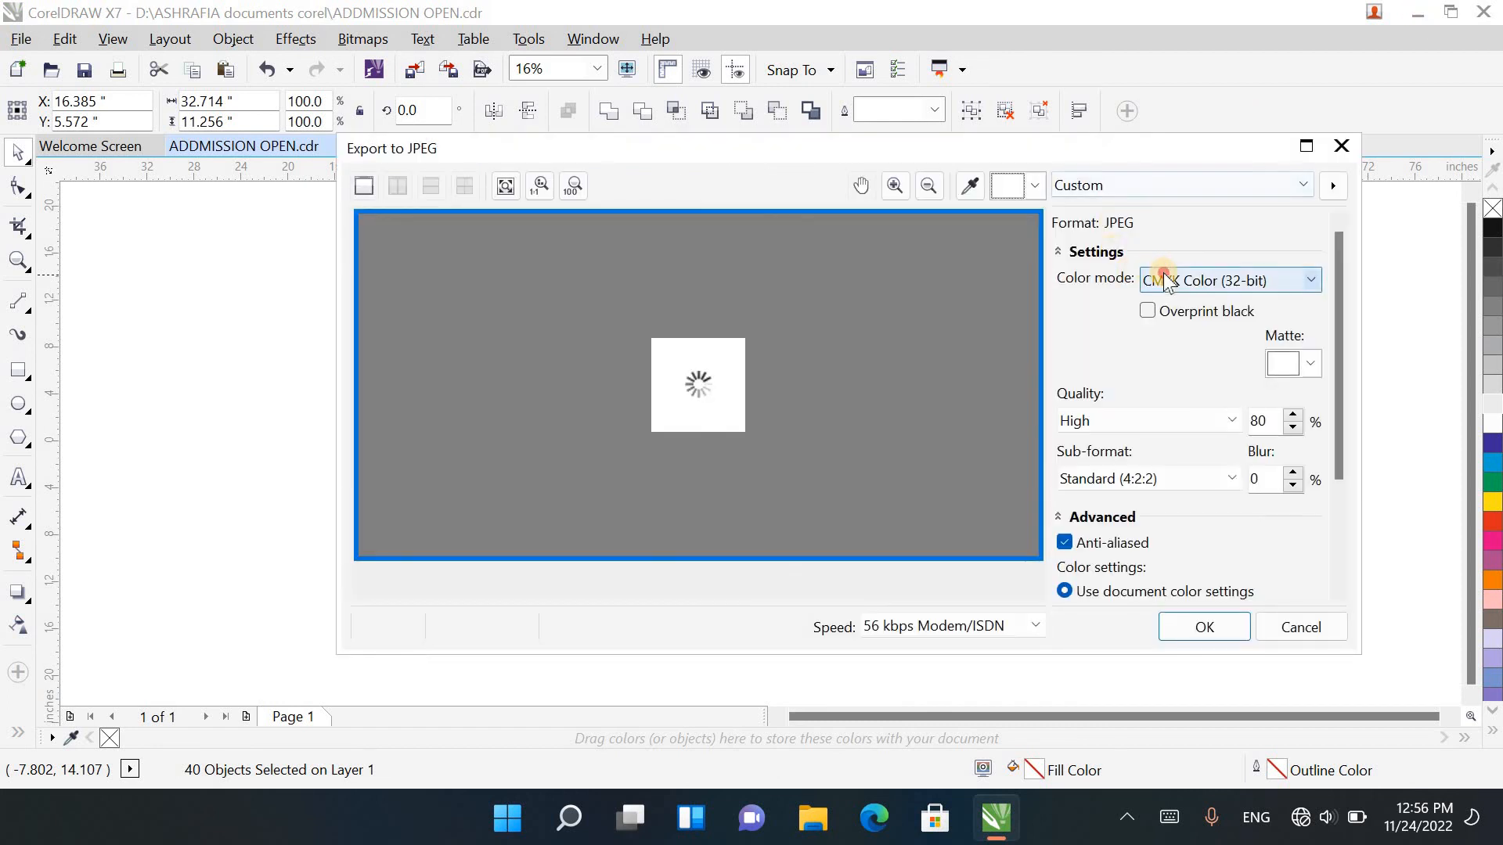
{"action": "left_click", "coordinate": [1166, 280]}
{"action": "left_click", "coordinate": [1191, 322]}
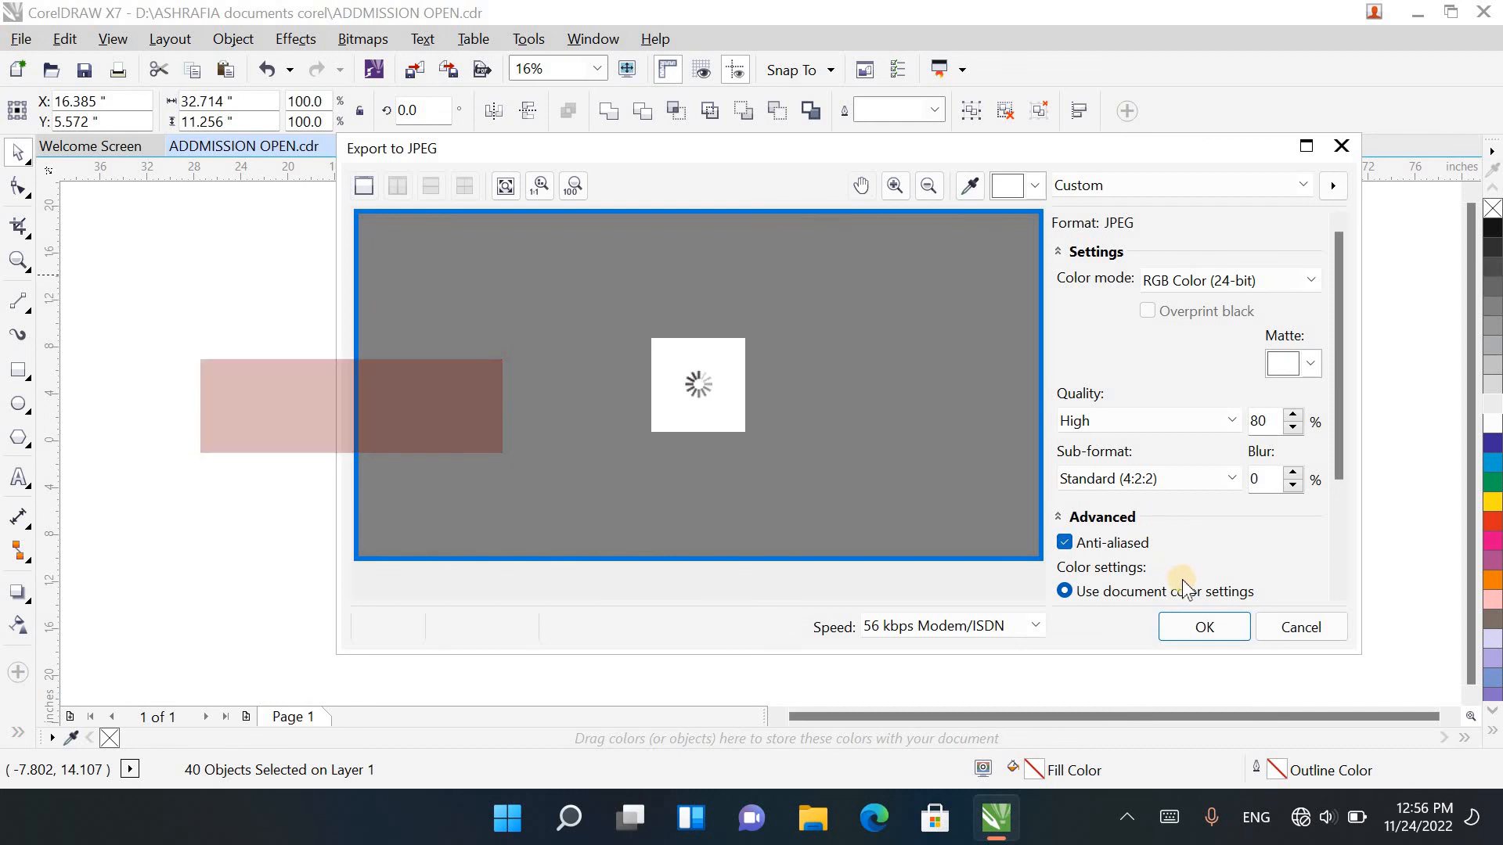
{"action": "left_click", "coordinate": [1194, 624]}
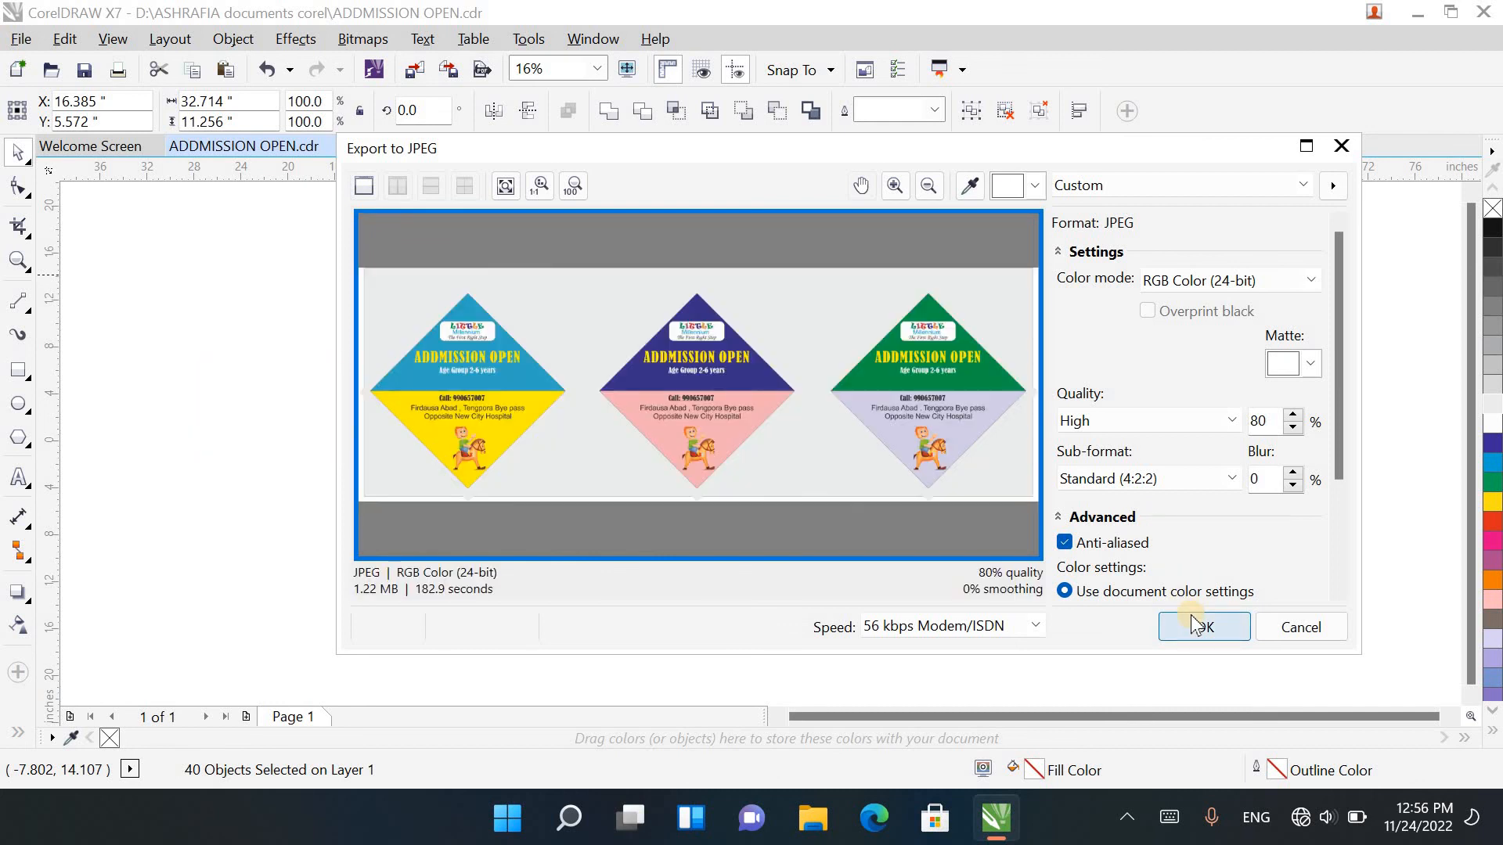
{"action": "left_click", "coordinate": [1197, 624]}
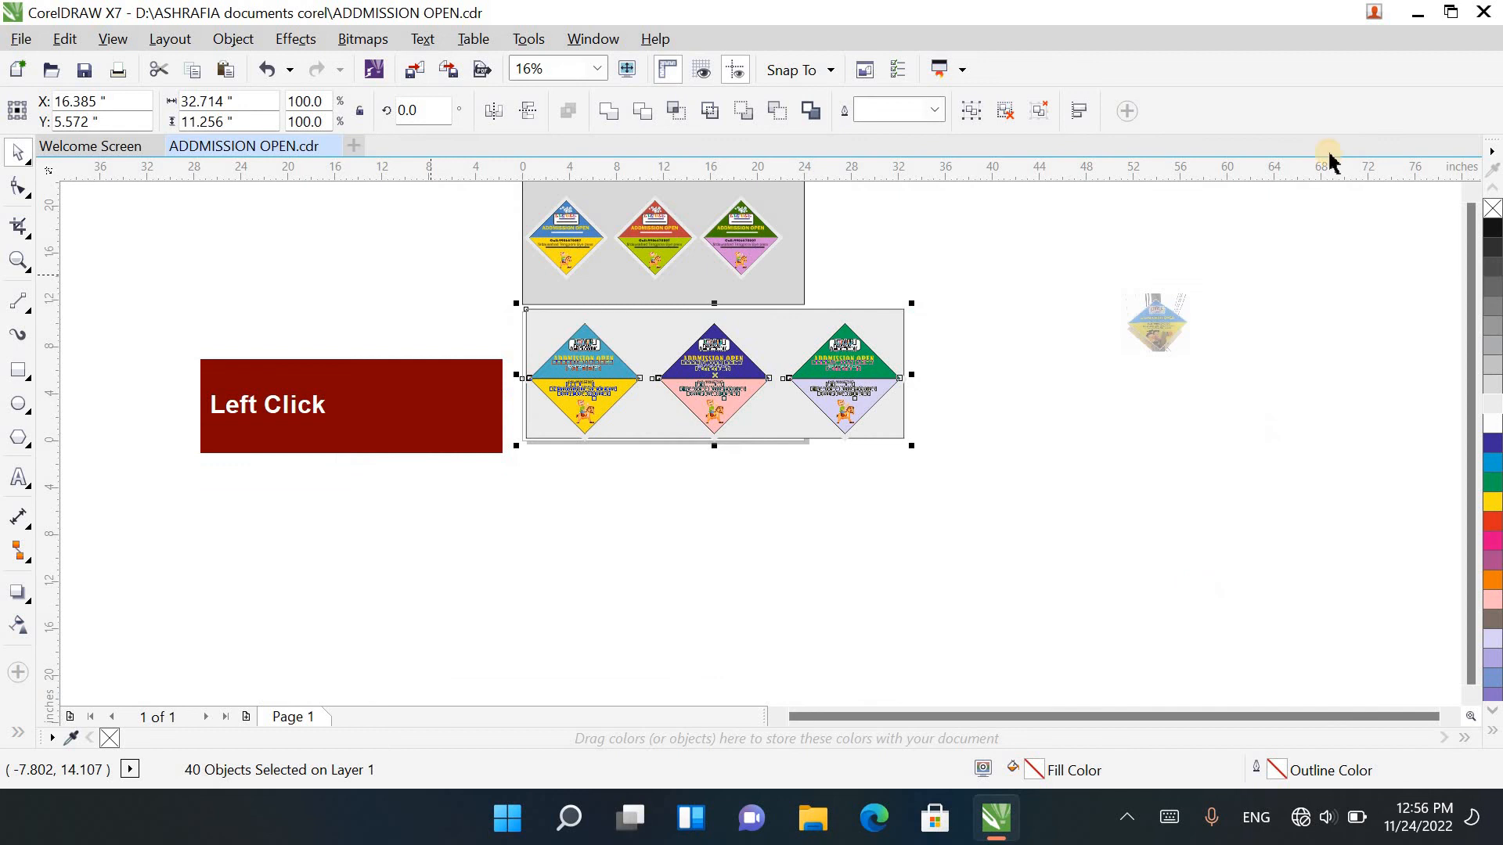
Step: Switch to the Windows desktop and select the exported ADDMISSION OPEN image
{"action": "left_click", "coordinate": [1418, 14]}
{"action": "left_click", "coordinate": [1227, 264]}
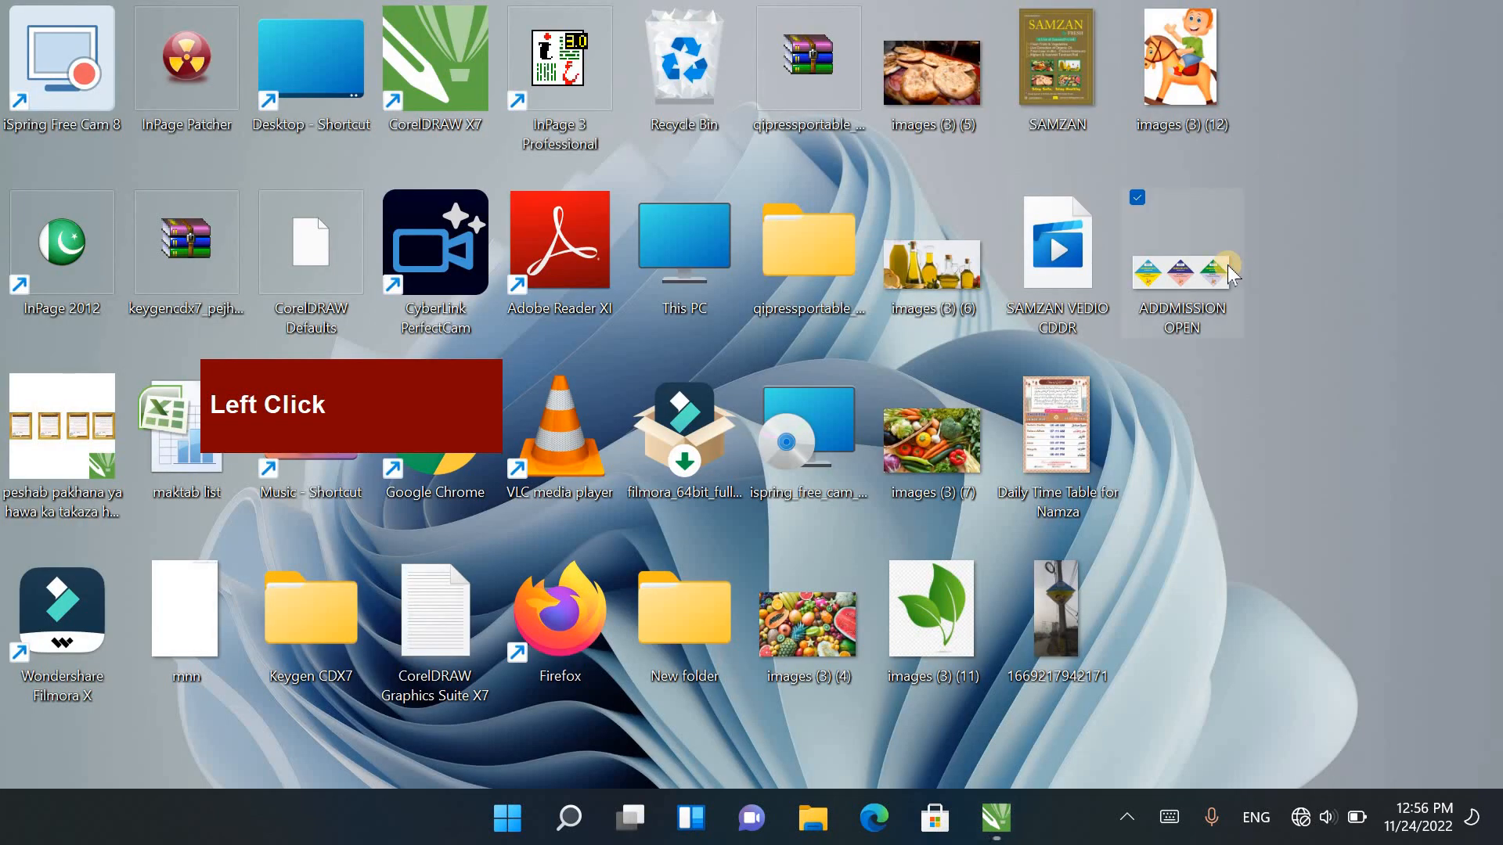